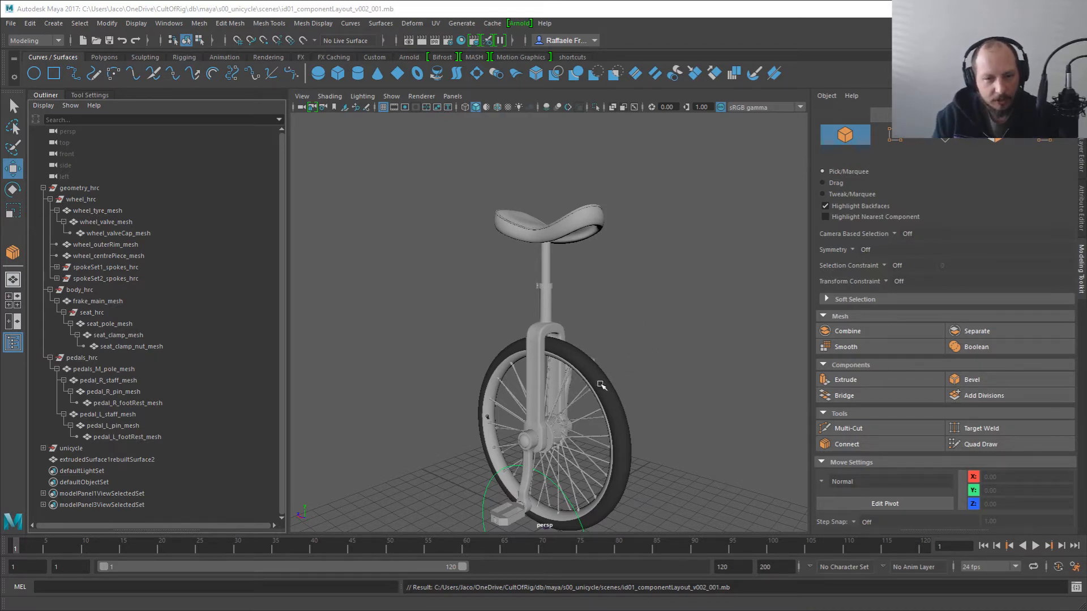
Select the circular wheel_M_main_ctrl control below the wheel and bring up its channel values
{"action": "middle_click_drag", "start_coordinate": [590, 436], "coordinate": [575, 327], "text": "alt"}
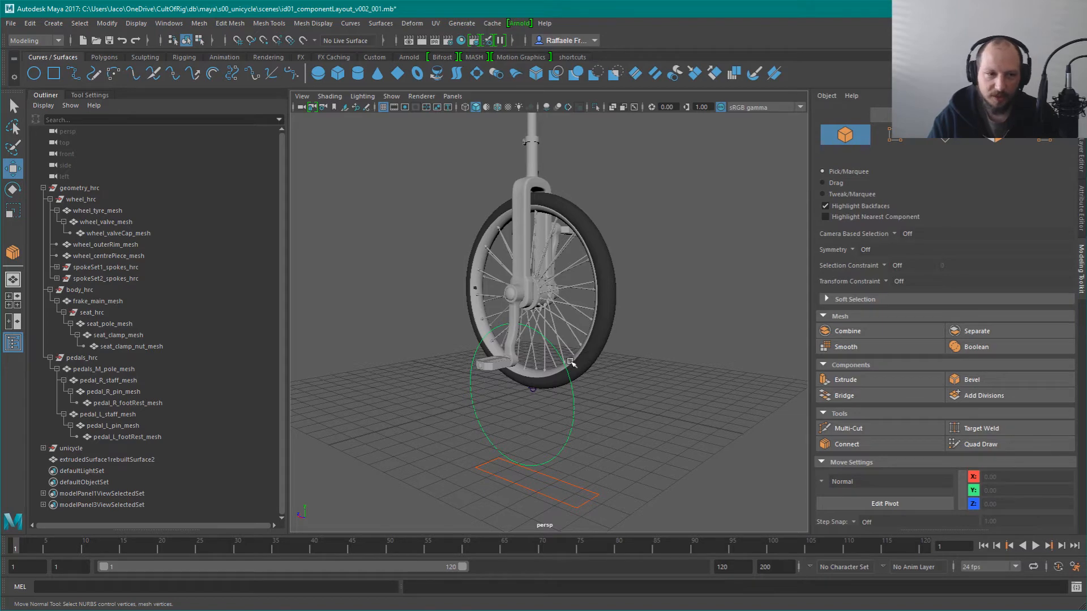
{"action": "left_click_drag", "start_coordinate": [591, 409], "coordinate": [541, 437], "text": "alt"}
{"action": "left_click", "coordinate": [583, 409]}
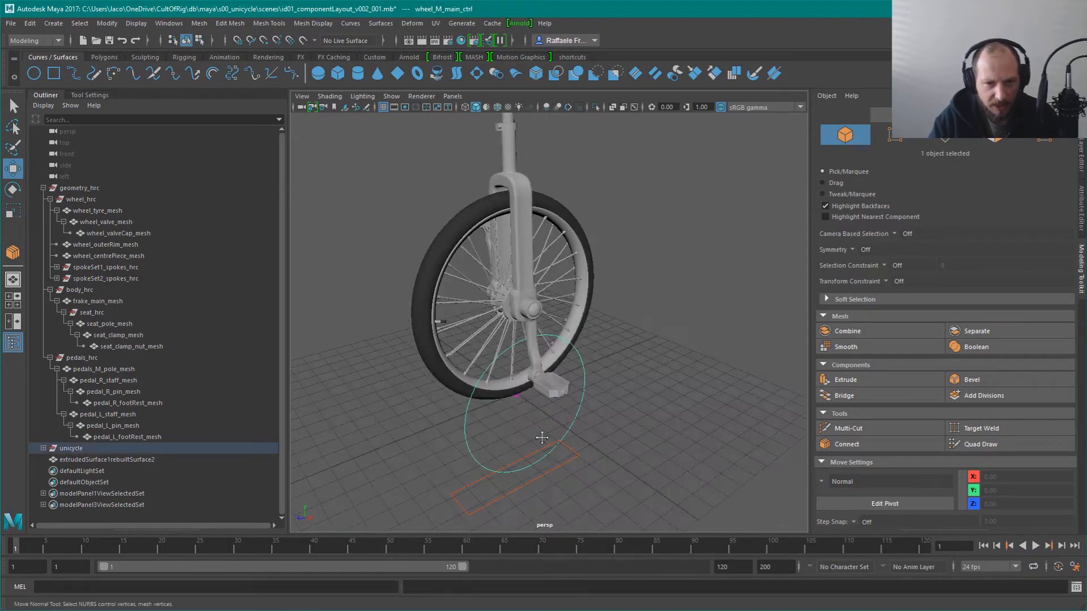
{"action": "middle_click_drag", "start_coordinate": [542, 438], "coordinate": [542, 333], "text": "alt"}
{"action": "right_click_drag", "start_coordinate": [542, 333], "coordinate": [529, 340], "text": "alt"}
{"action": "left_click", "coordinate": [823, 183]}
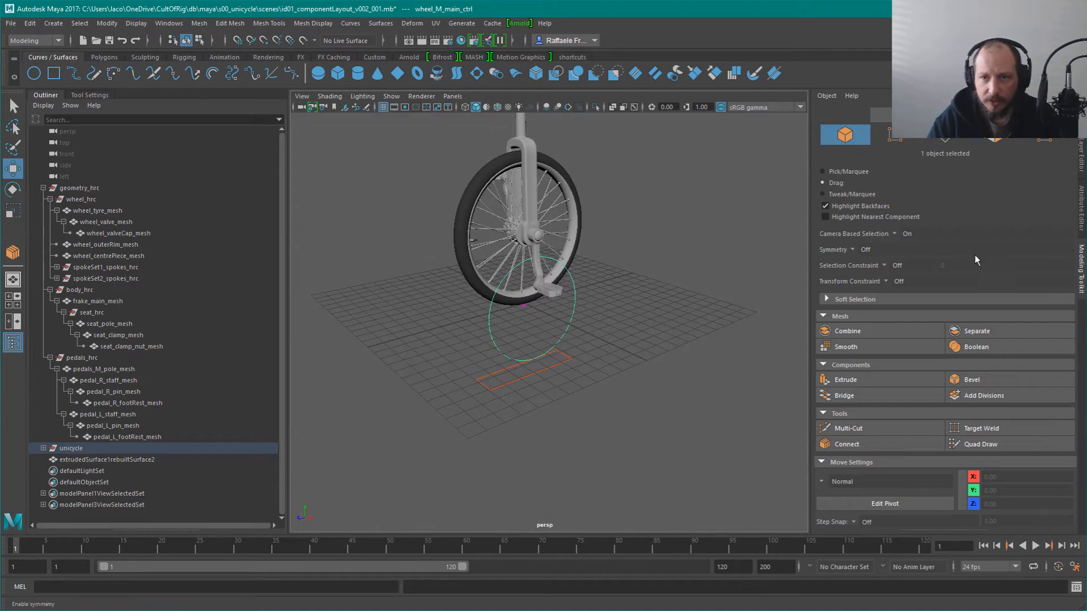
{"action": "left_click", "coordinate": [836, 172]}
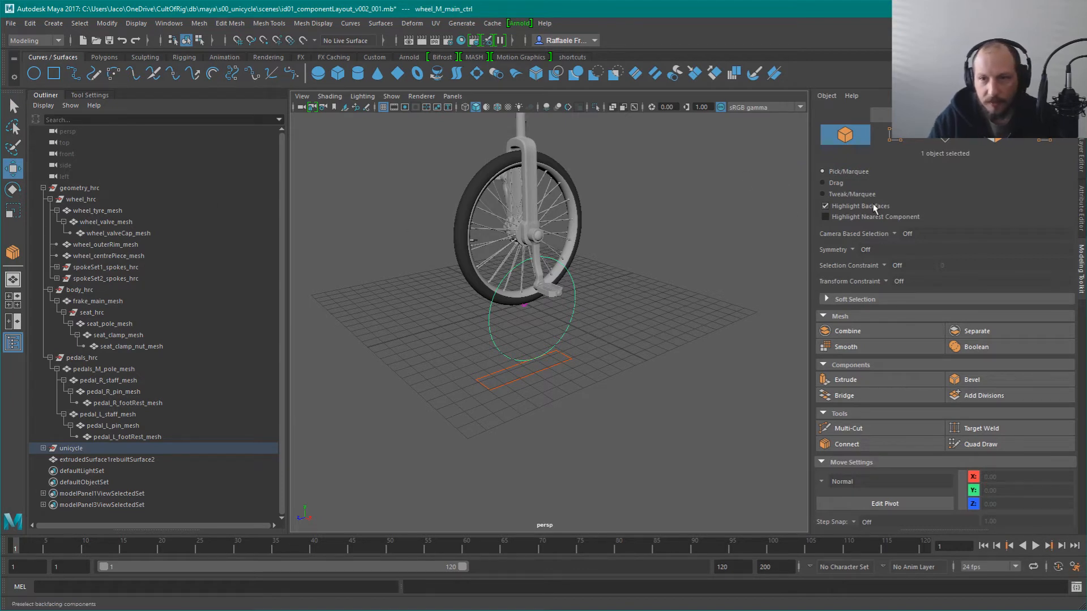
{"action": "left_click", "coordinate": [1080, 154]}
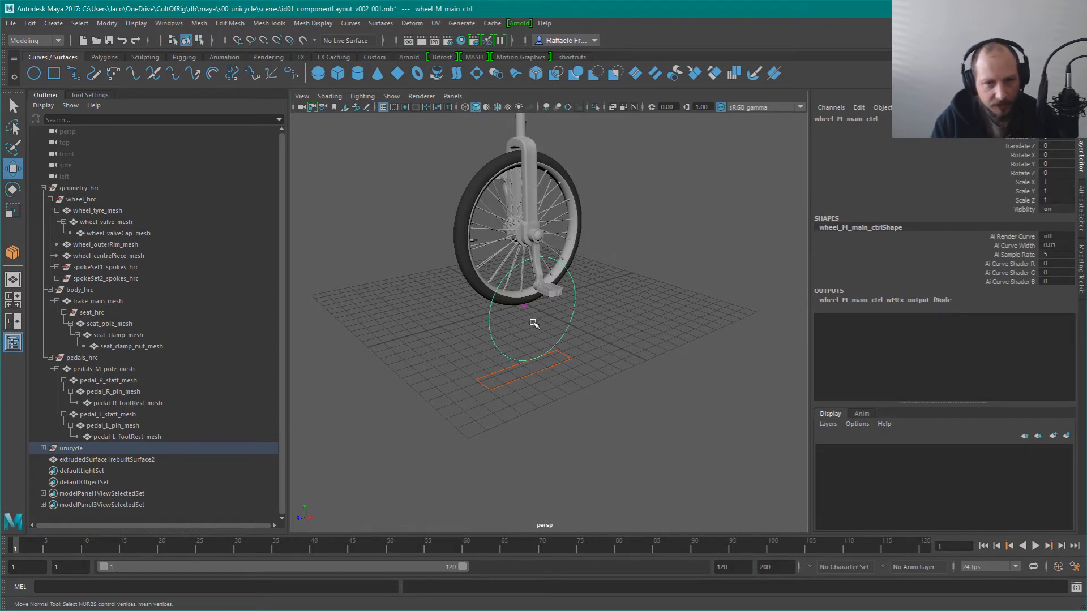
Set the Move tool's axis orientation to Object with the circular wheel control selected
{"action": "left_click", "coordinate": [674, 337]}
{"action": "left_click_drag", "start_coordinate": [674, 337], "coordinate": [584, 357], "text": "alt"}
{"action": "scroll", "coordinate": [584, 357], "scroll_direction": "up", "scroll_amount": 4}
{"action": "left_click", "coordinate": [97, 96]}
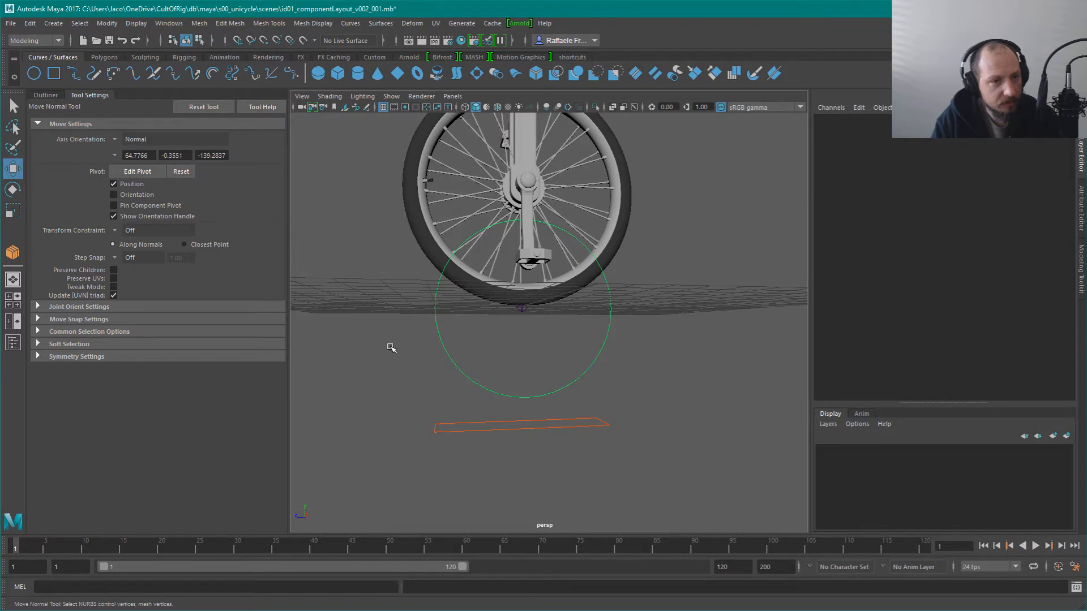
{"action": "left_click", "coordinate": [609, 365]}
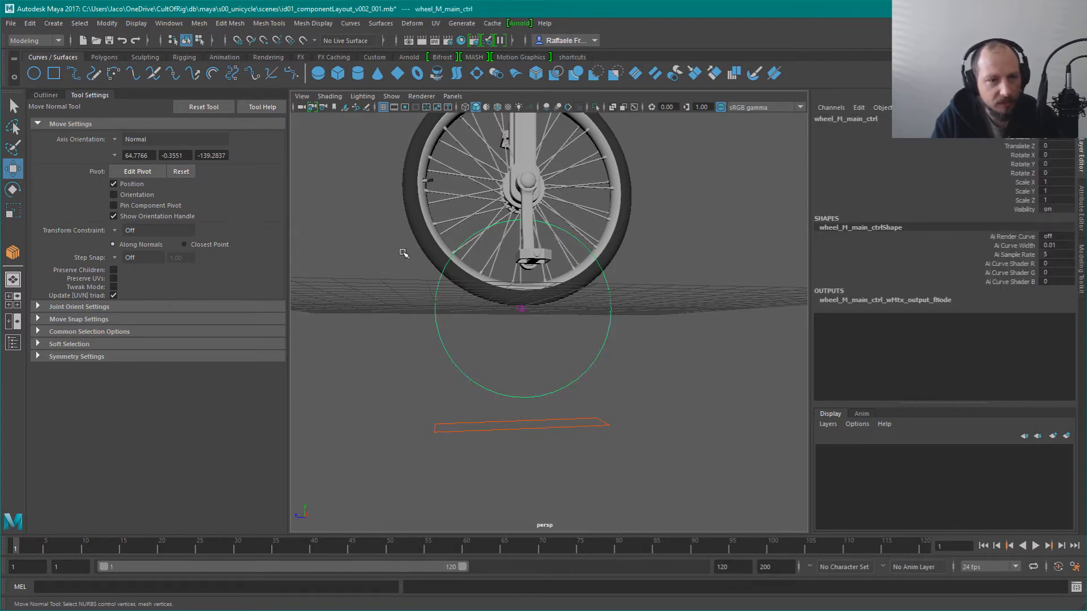
{"action": "left_click", "coordinate": [161, 141]}
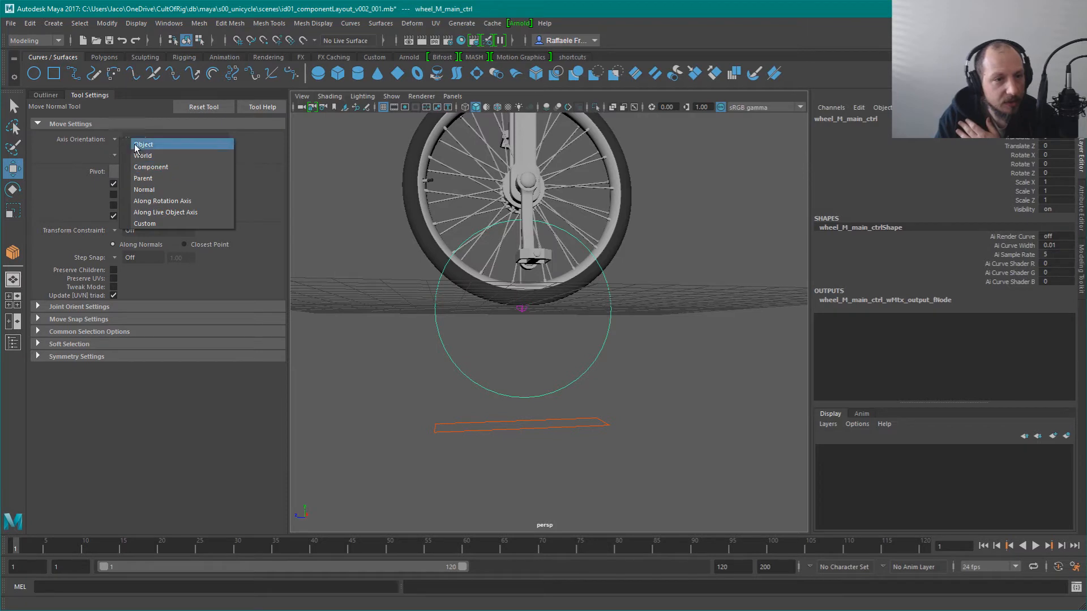
{"action": "left_click", "coordinate": [148, 147]}
{"action": "left_click_drag", "start_coordinate": [521, 306], "coordinate": [557, 320]}
{"action": "key", "text": "q"}
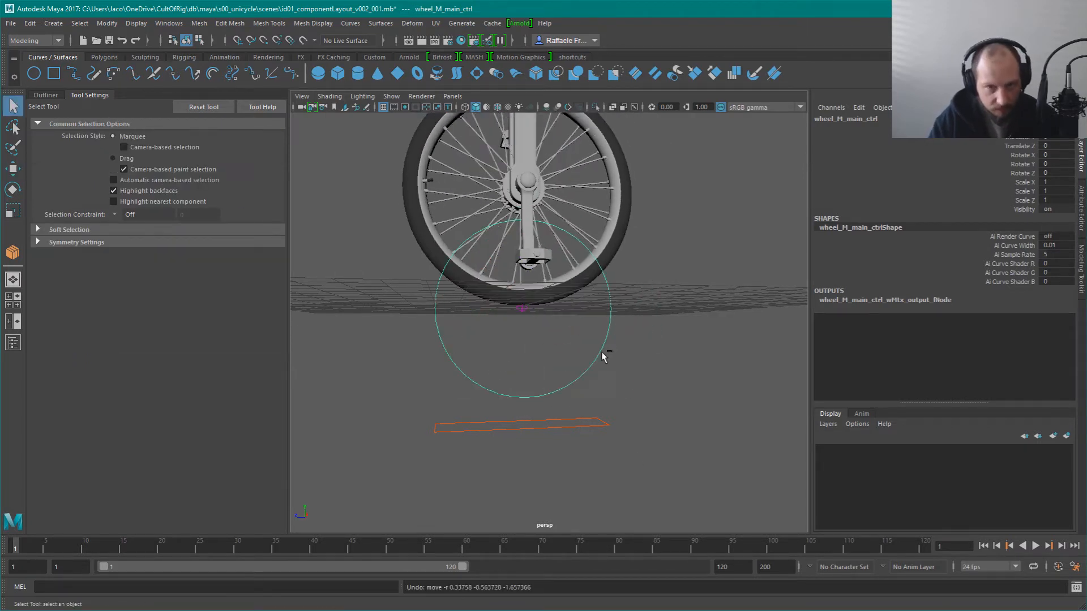
Try moving the wheel control to see how the wheel follows, and undo the move
{"action": "left_click", "coordinate": [645, 383]}
{"action": "left_click_drag", "start_coordinate": [645, 382], "coordinate": [632, 470], "text": "alt"}
{"action": "middle_click_drag", "start_coordinate": [632, 470], "coordinate": [633, 482], "text": "alt"}
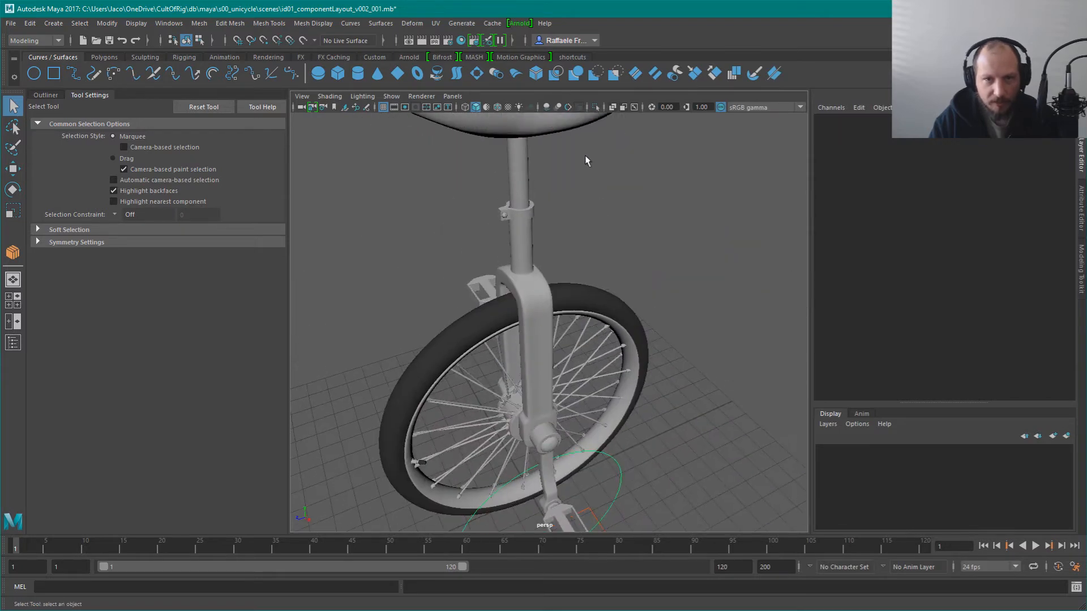
{"action": "middle_click_drag", "start_coordinate": [584, 160], "coordinate": [634, 362], "text": "alt"}
{"action": "right_click_drag", "start_coordinate": [633, 362], "coordinate": [621, 453], "text": "alt"}
{"action": "middle_click_drag", "start_coordinate": [624, 478], "coordinate": [603, 280], "text": "alt"}
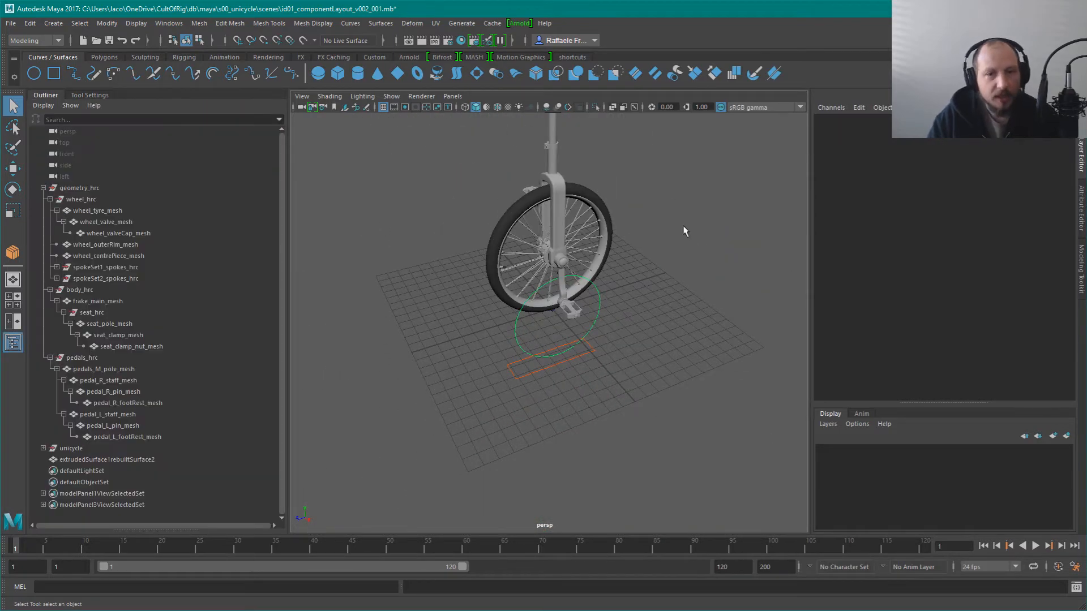
{"action": "left_click", "coordinate": [594, 330]}
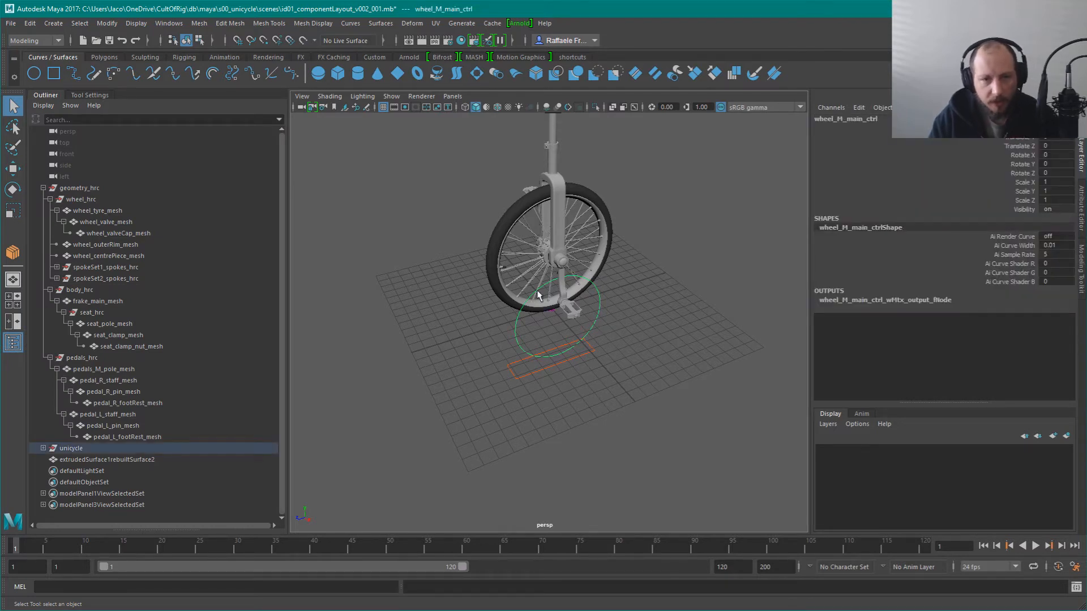
{"action": "key", "text": "w"}
{"action": "left_click_drag", "start_coordinate": [581, 348], "coordinate": [555, 263], "text": "alt"}
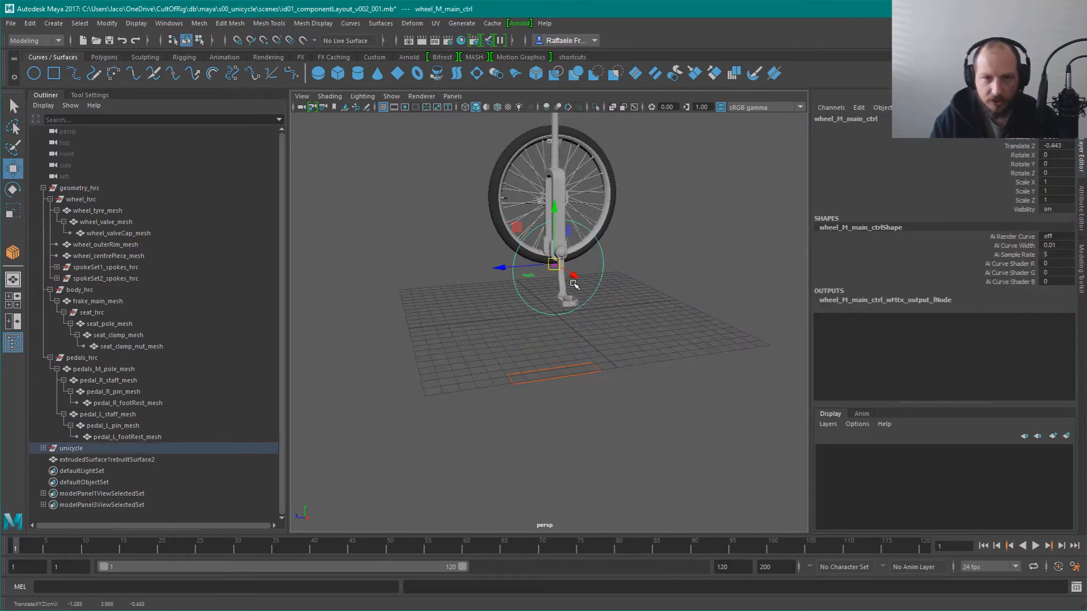
{"action": "key", "text": "ctrl+z"}
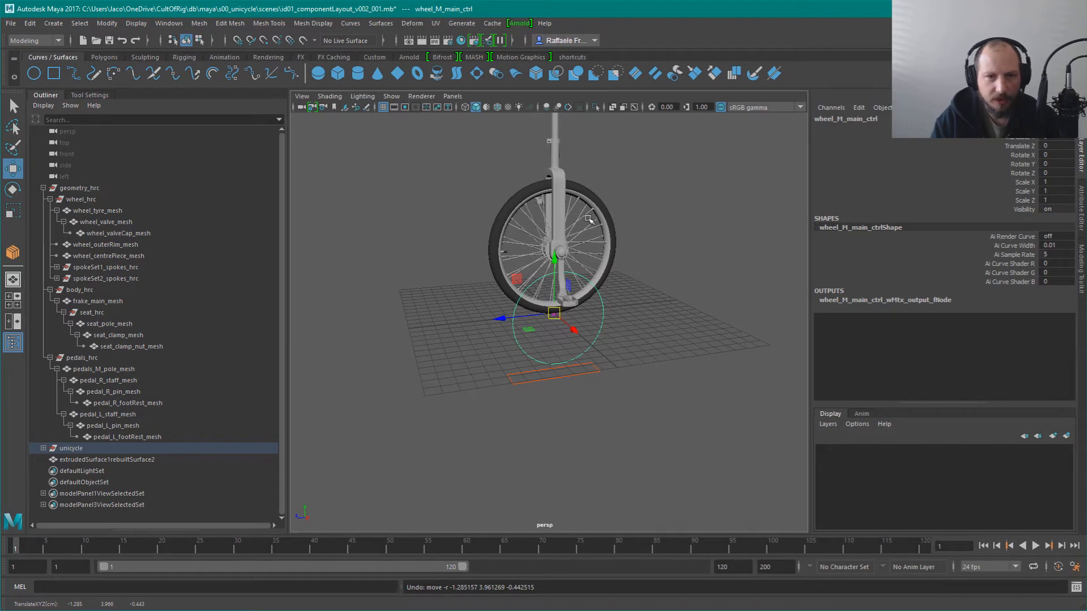
Set Translate Y of the geometry_hrc group to 0
{"action": "left_click_drag", "start_coordinate": [97, 189], "coordinate": [97, 199]}
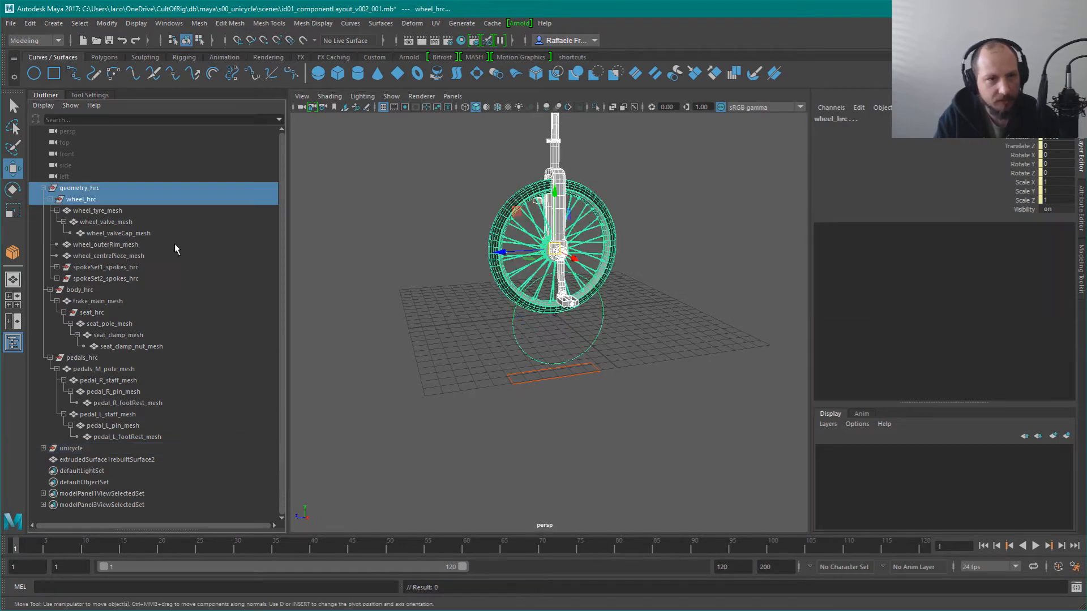
{"action": "left_click", "coordinate": [85, 188]}
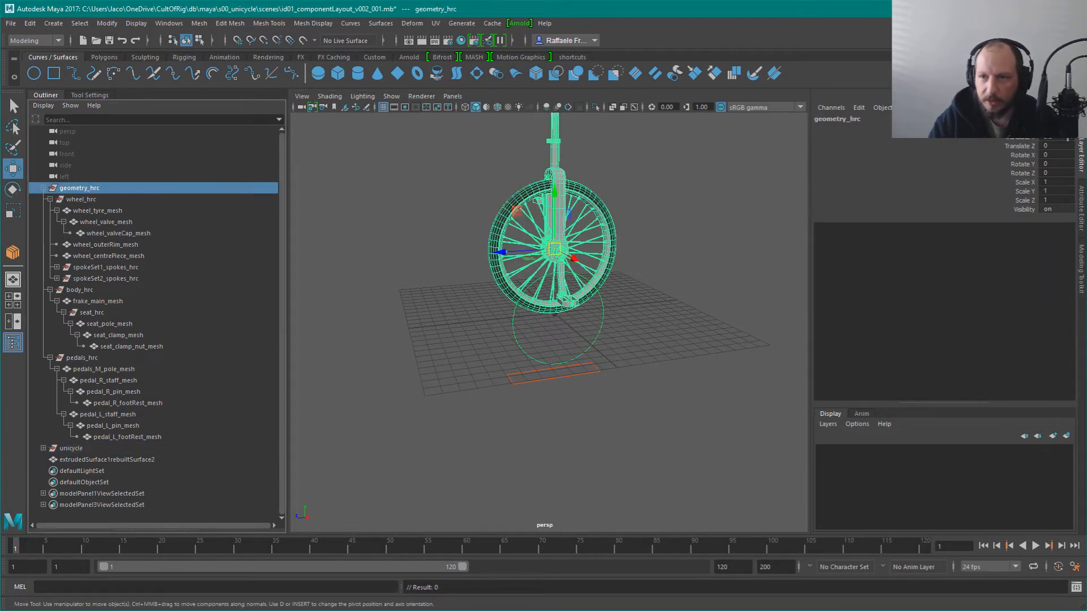
{"action": "left_click", "coordinate": [1057, 138]}
{"action": "type", "text": "0"}
{"action": "key", "text": "Return"}
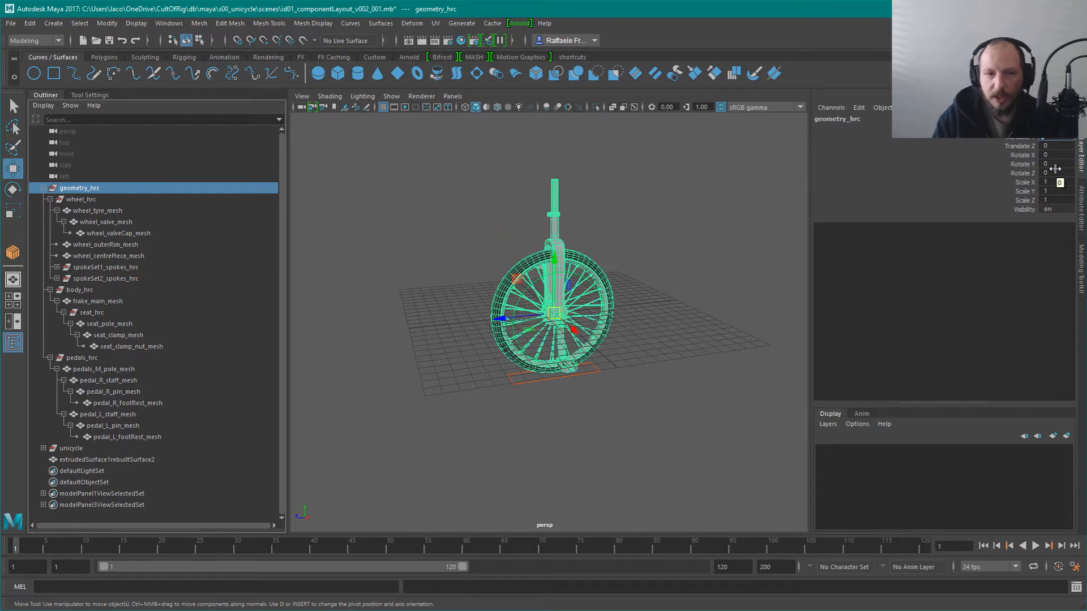
{"action": "left_click", "coordinate": [631, 249]}
Lower the separate seat mesh until it sits on top of the seat pole
{"action": "left_click_drag", "start_coordinate": [628, 266], "coordinate": [566, 315], "text": "alt"}
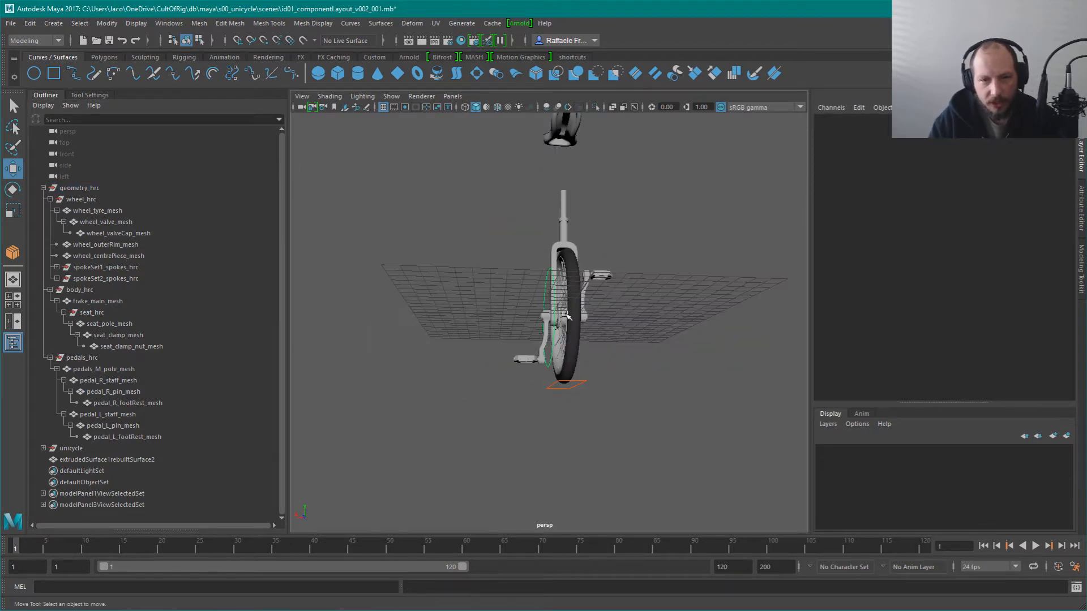
{"action": "left_click", "coordinate": [550, 130]}
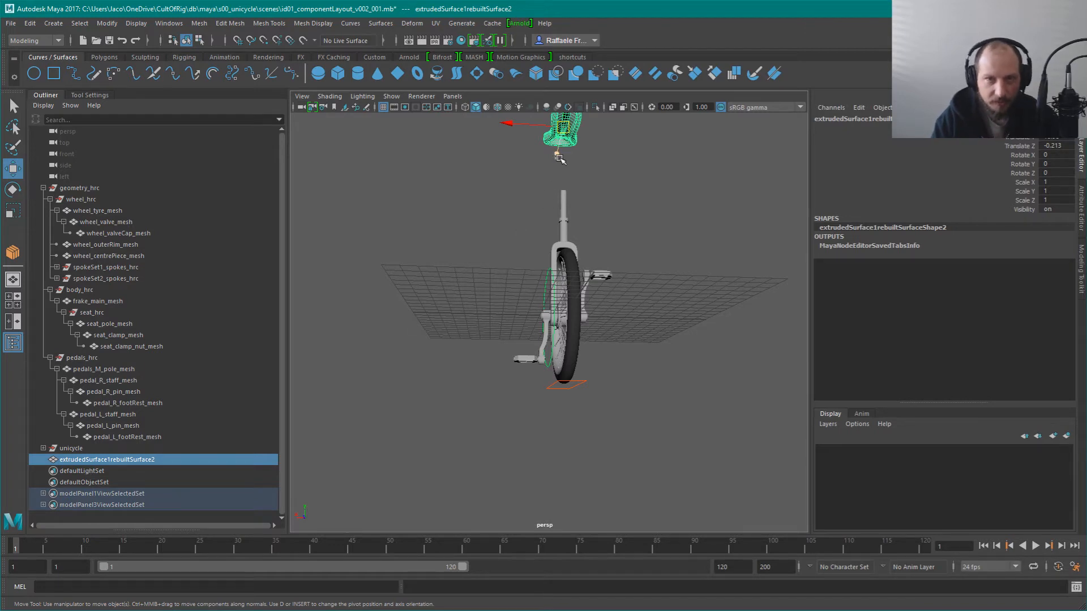
{"action": "left_click_drag", "start_coordinate": [559, 216], "coordinate": [599, 228], "text": "alt"}
{"action": "key", "text": "f"}
{"action": "left_click_drag", "start_coordinate": [543, 294], "coordinate": [545, 350]}
{"action": "left_click", "coordinate": [604, 369]}
{"action": "middle_click_drag", "start_coordinate": [606, 470], "coordinate": [608, 339], "text": "alt"}
{"action": "left_click_drag", "start_coordinate": [607, 362], "coordinate": [648, 325], "text": "alt"}
{"action": "left_click_drag", "start_coordinate": [647, 273], "coordinate": [655, 322], "text": "alt"}
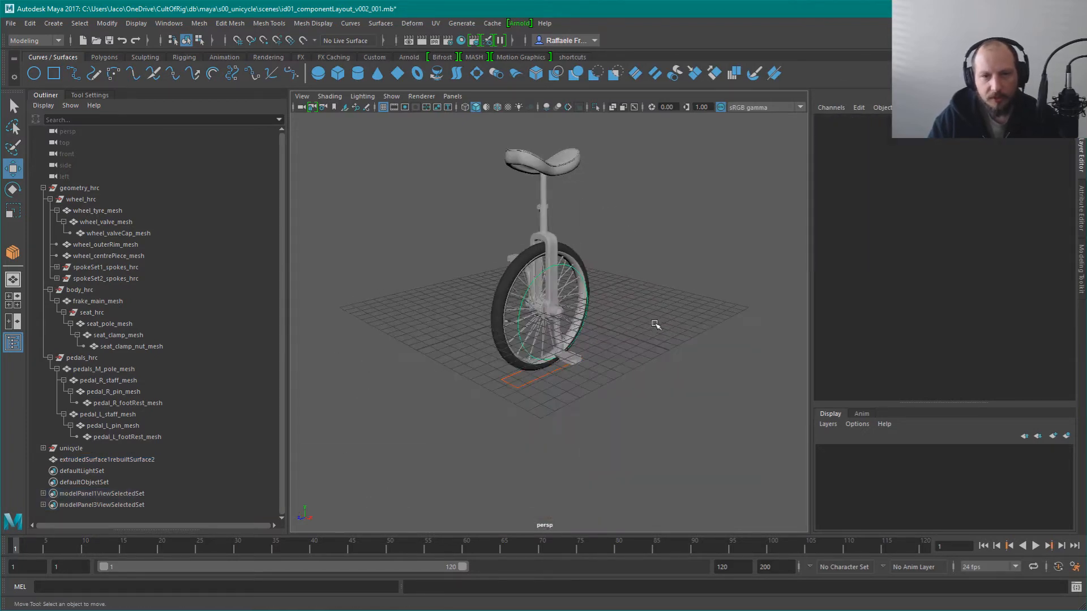
Select the circular wheel control and widen the perspective view by narrowing the areas on both sides
{"action": "left_click", "coordinate": [589, 316]}
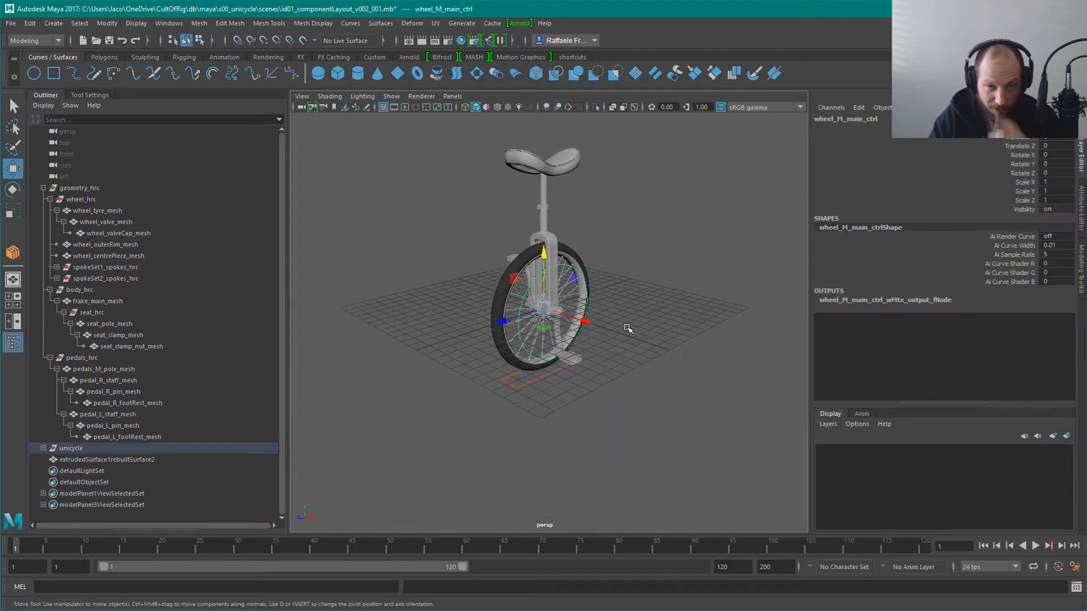
{"action": "left_click_drag", "start_coordinate": [616, 277], "coordinate": [668, 346], "text": "alt"}
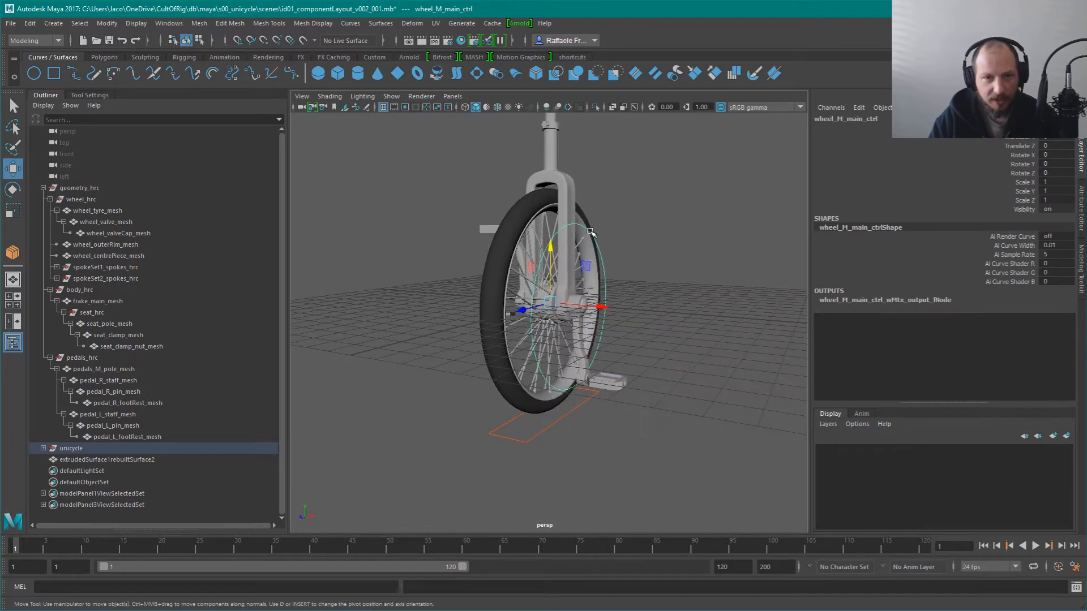
{"action": "left_click_drag", "start_coordinate": [591, 232], "coordinate": [614, 276], "text": "alt"}
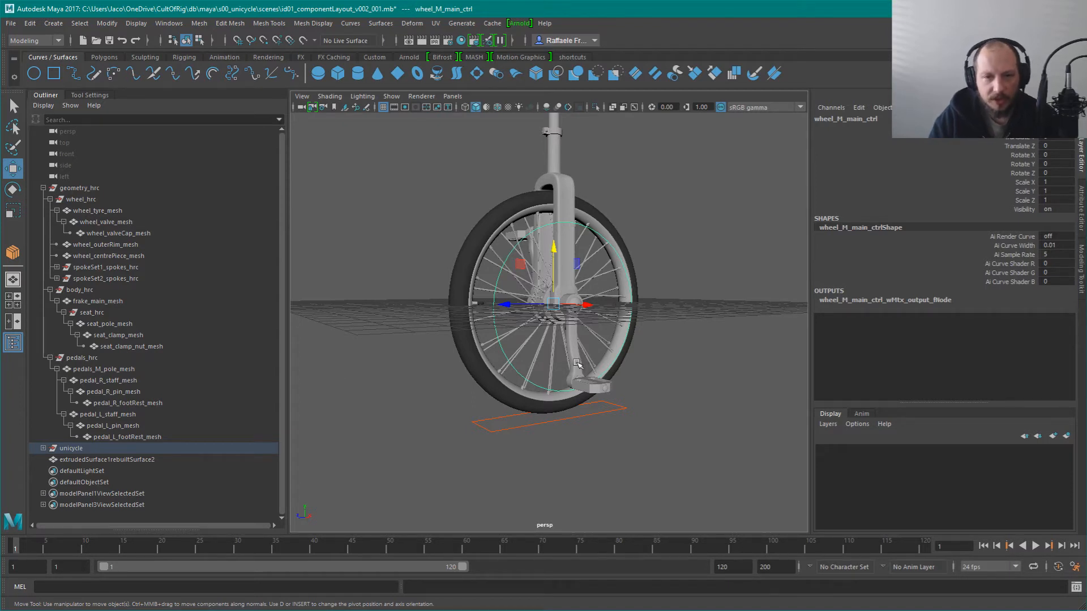
{"action": "left_click_drag", "start_coordinate": [593, 304], "coordinate": [667, 361], "text": "alt"}
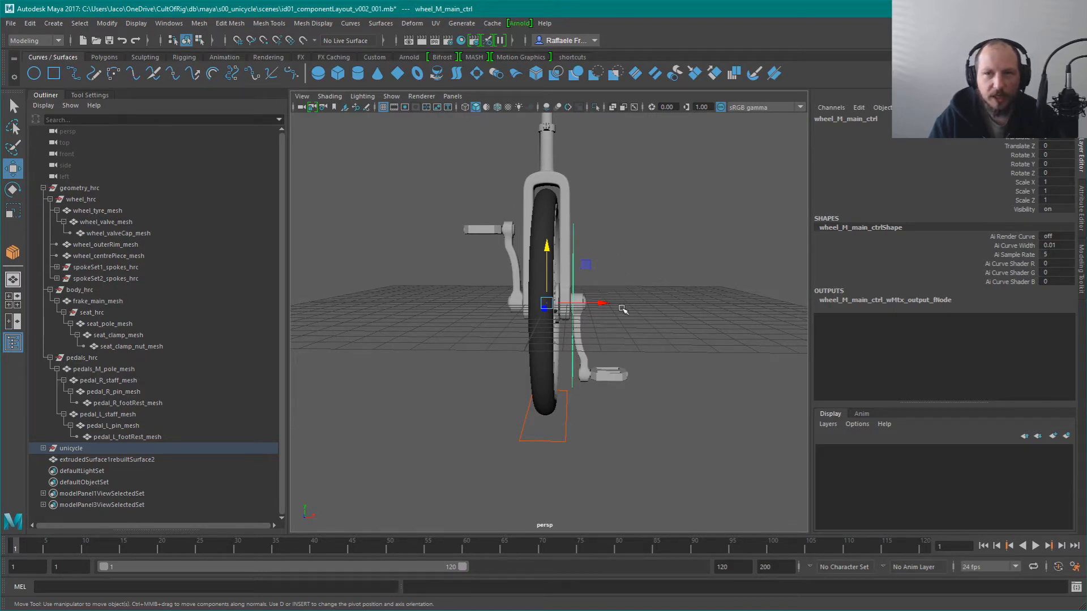
{"action": "left_click_drag", "start_coordinate": [808, 266], "coordinate": [921, 264]}
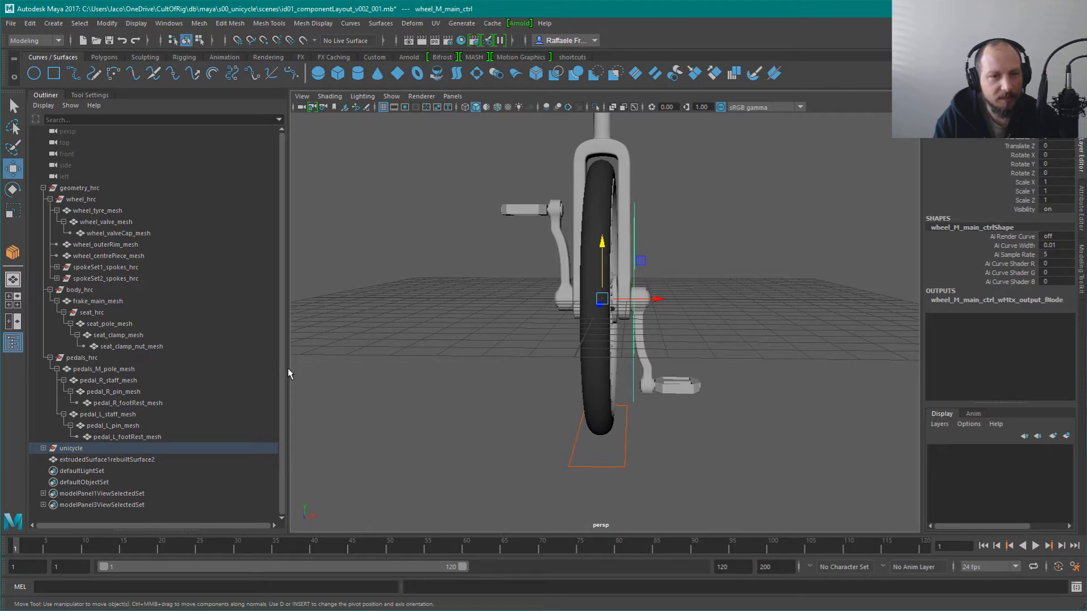
{"action": "left_click_drag", "start_coordinate": [289, 374], "coordinate": [232, 374]}
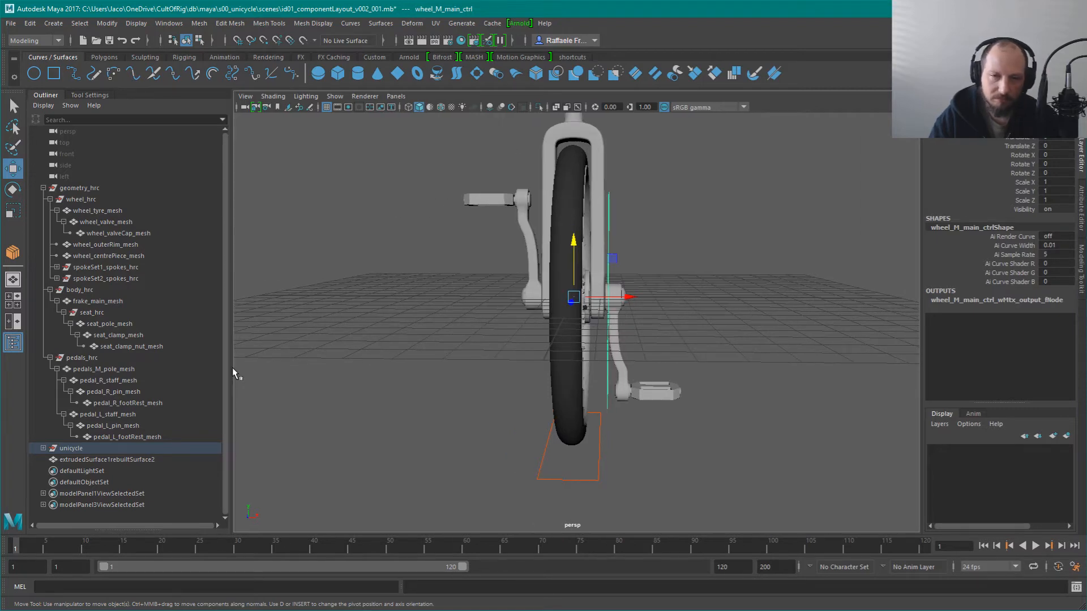
Examine the rectangular ground control beneath the tyre and clear the selection
{"action": "left_click_drag", "start_coordinate": [700, 278], "coordinate": [637, 278], "text": "alt"}
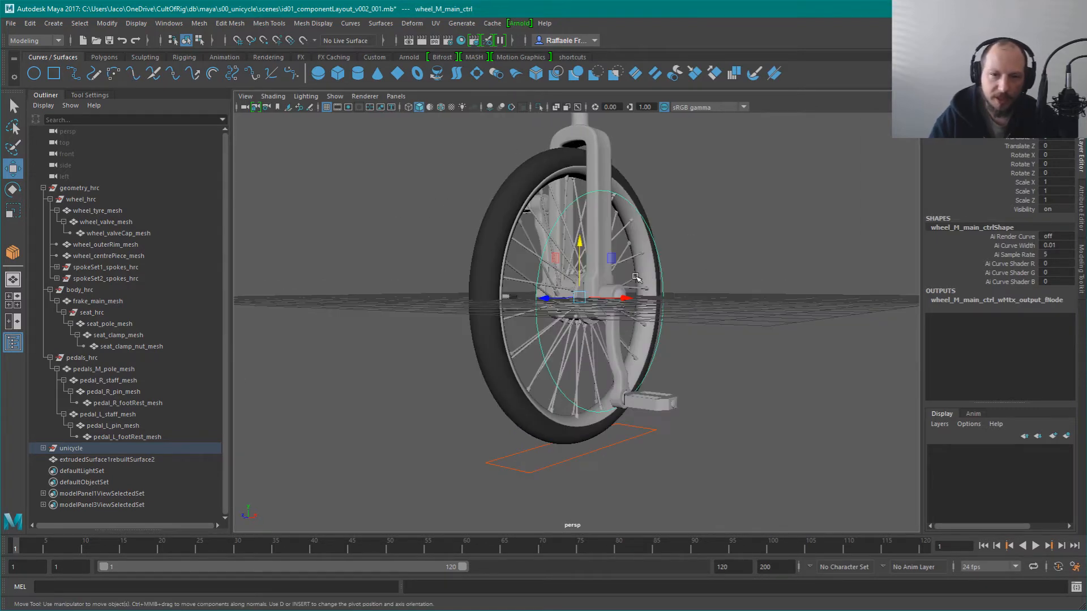
{"action": "left_click_drag", "start_coordinate": [692, 236], "coordinate": [684, 400], "text": "alt"}
{"action": "left_click", "coordinate": [675, 403]}
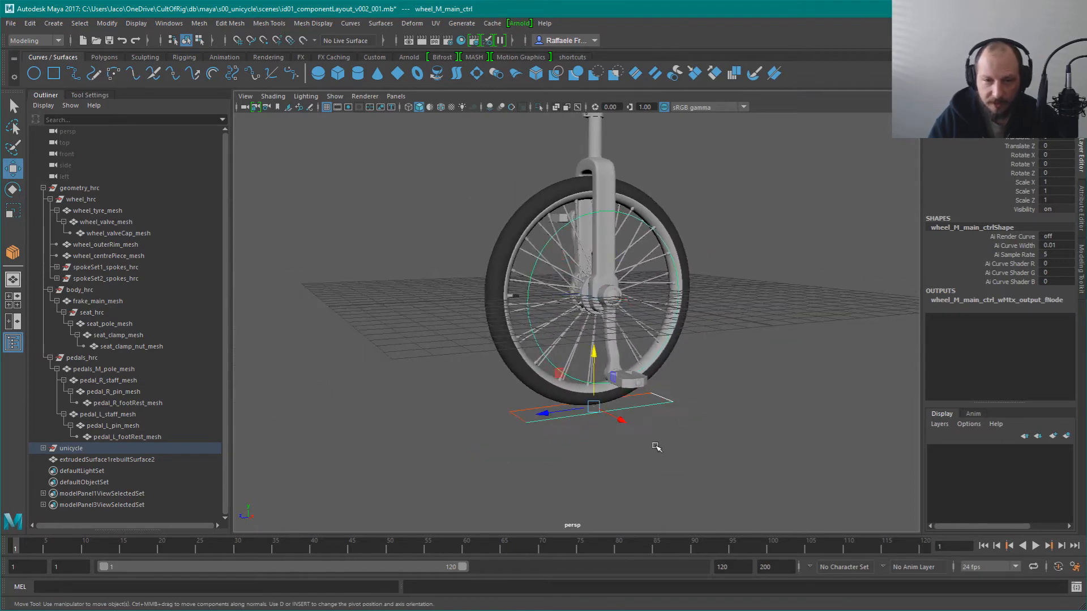
{"action": "left_click", "coordinate": [748, 360]}
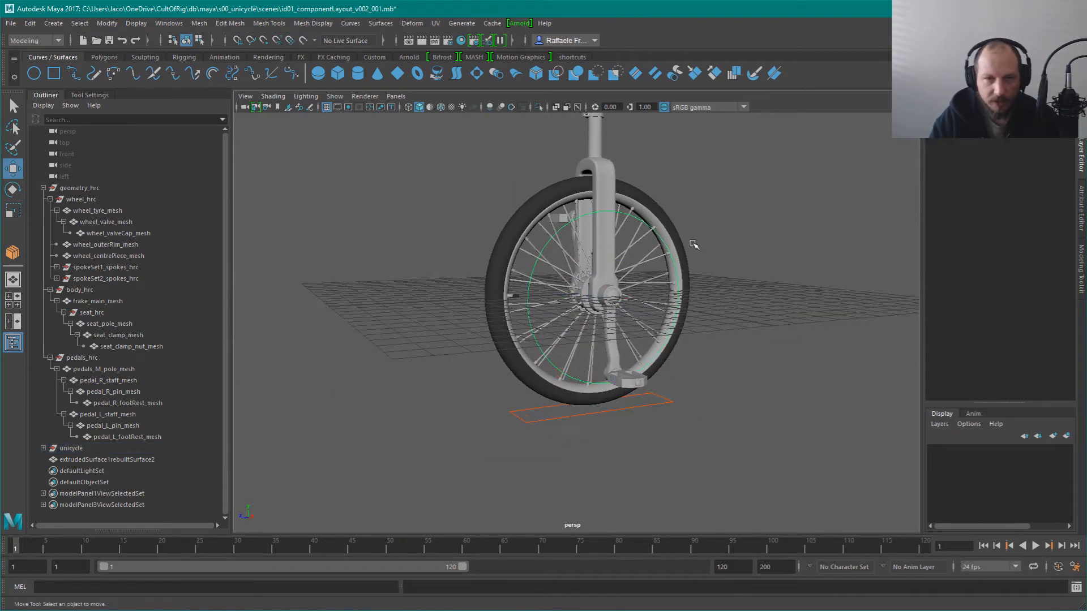
Rotate the circular wheel control around X to 25 degrees, undoing the further turn to -30
{"action": "left_click", "coordinate": [678, 277]}
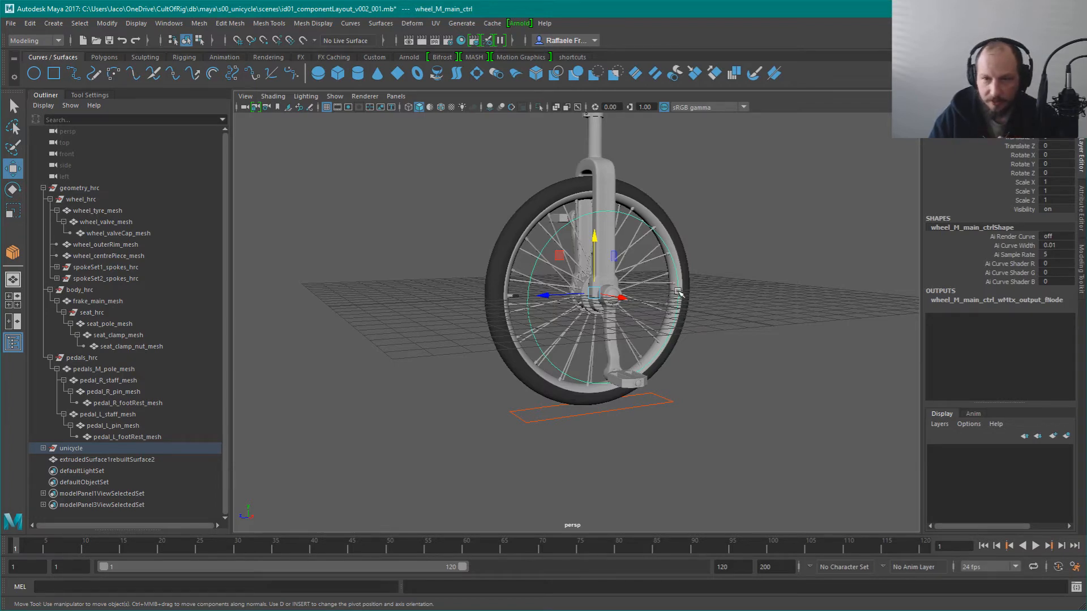
{"action": "key", "text": "e"}
{"action": "left_click_drag", "start_coordinate": [693, 290], "coordinate": [634, 249], "text": "alt"}
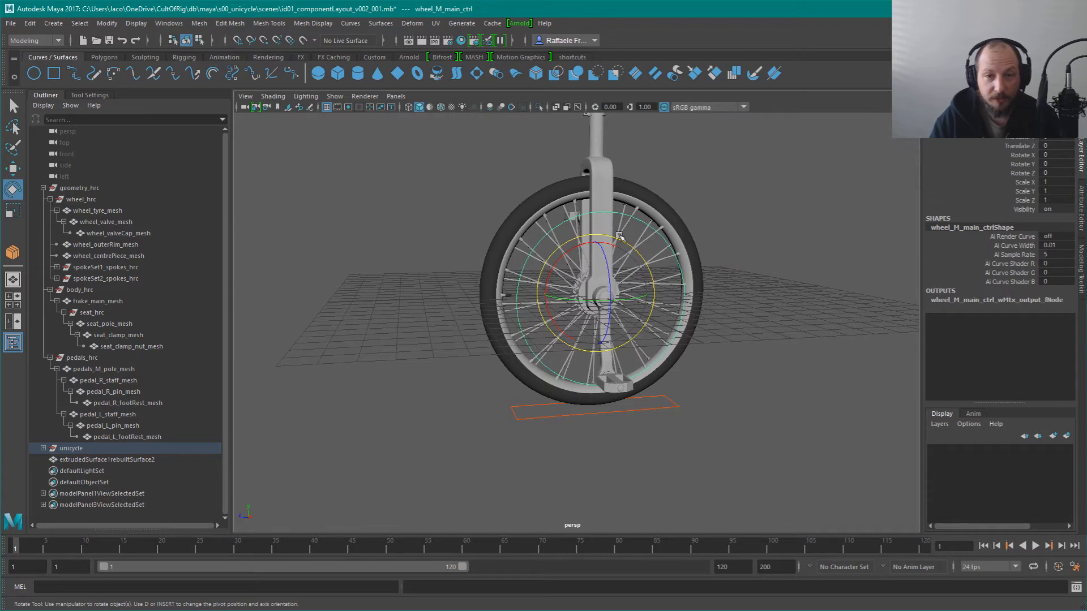
{"action": "left_click_drag", "start_coordinate": [566, 250], "coordinate": [589, 341]}
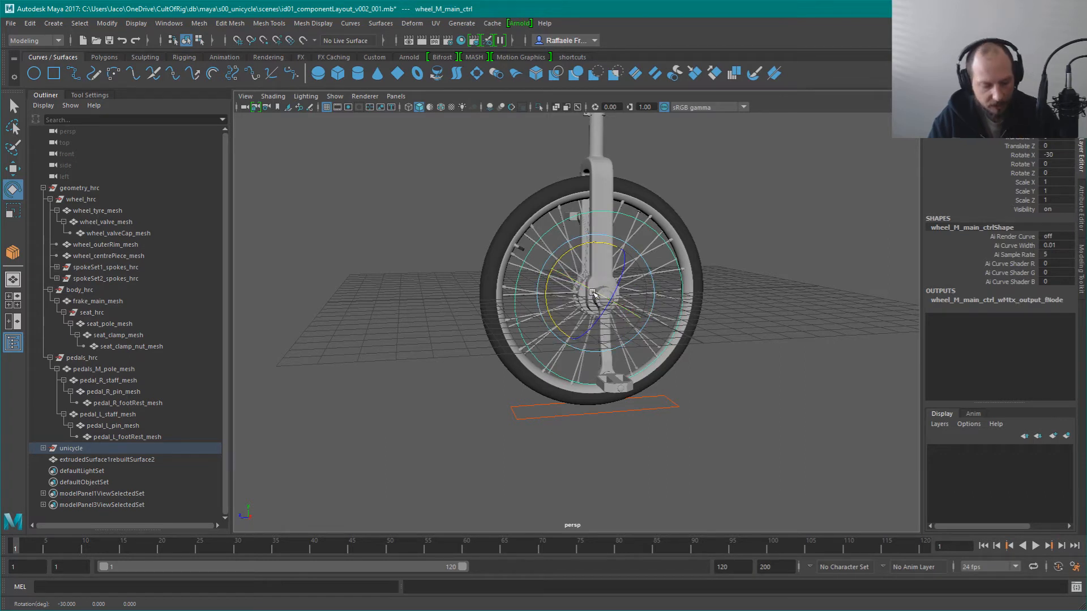
{"action": "key", "text": "ctrl+z"}
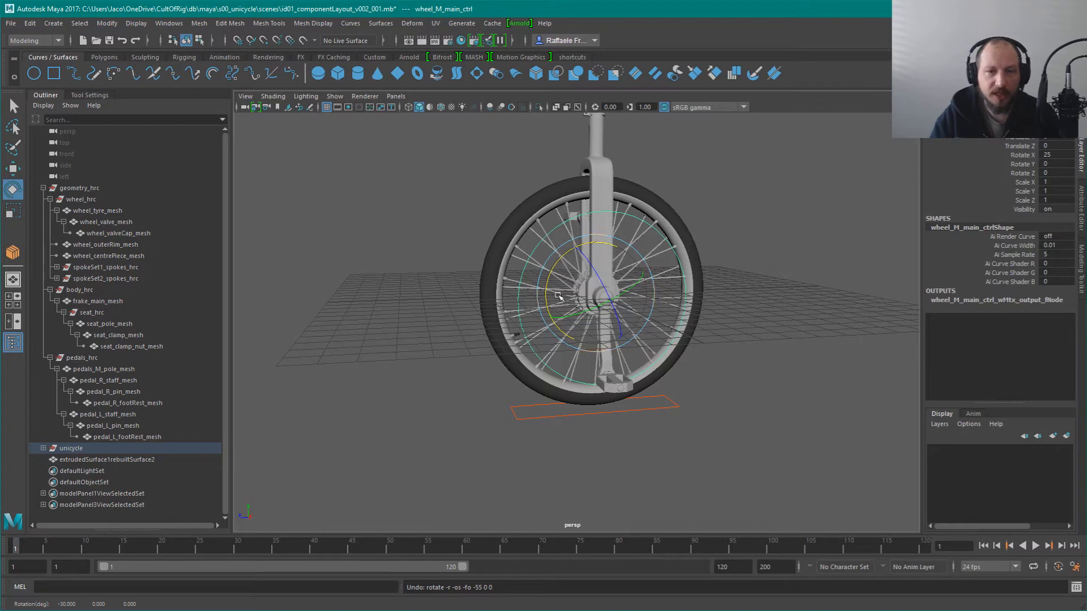
{"action": "left_click", "coordinate": [733, 399]}
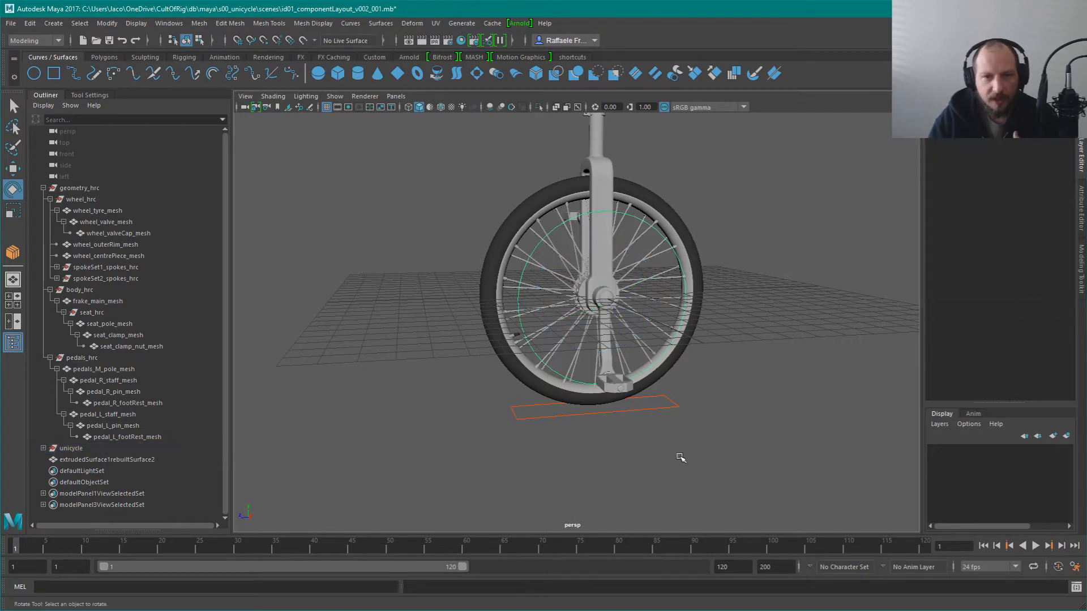
Try rotating the parent control of the ground square 175 degrees around Y, undo it and clear the selection
{"action": "left_click", "coordinate": [663, 419]}
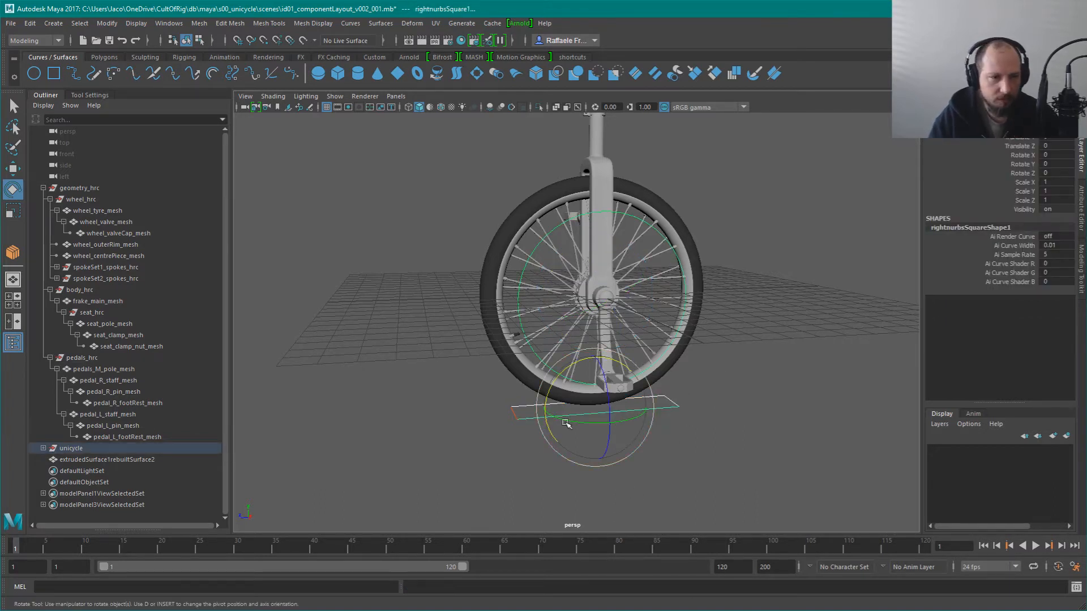
{"action": "key", "text": "Up"}
{"action": "left_click_drag", "start_coordinate": [671, 305], "coordinate": [565, 308], "text": "alt"}
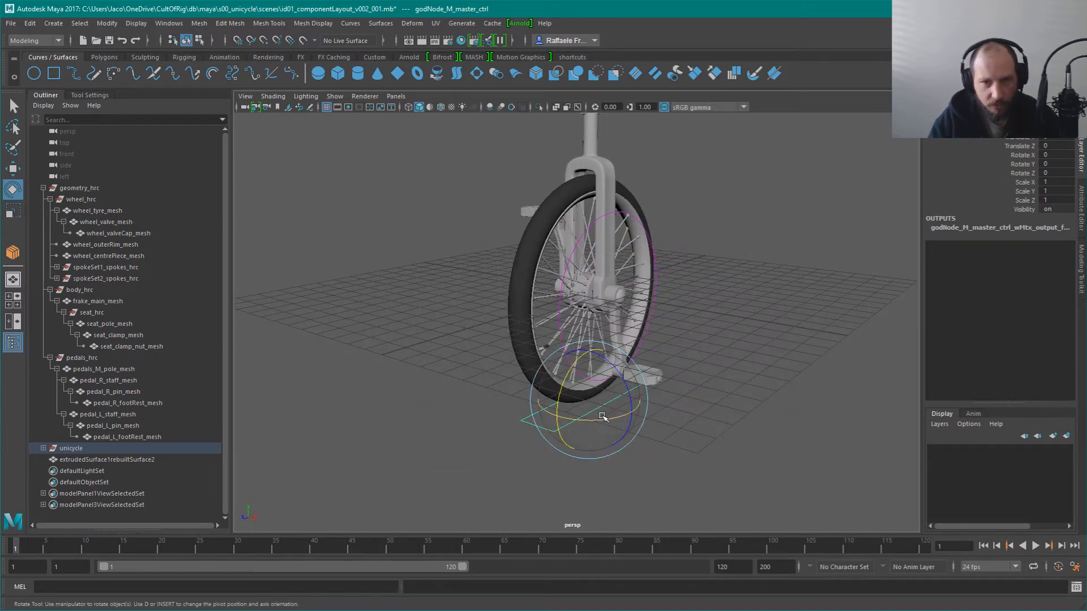
{"action": "left_click_drag", "start_coordinate": [665, 365], "coordinate": [651, 389], "text": "alt"}
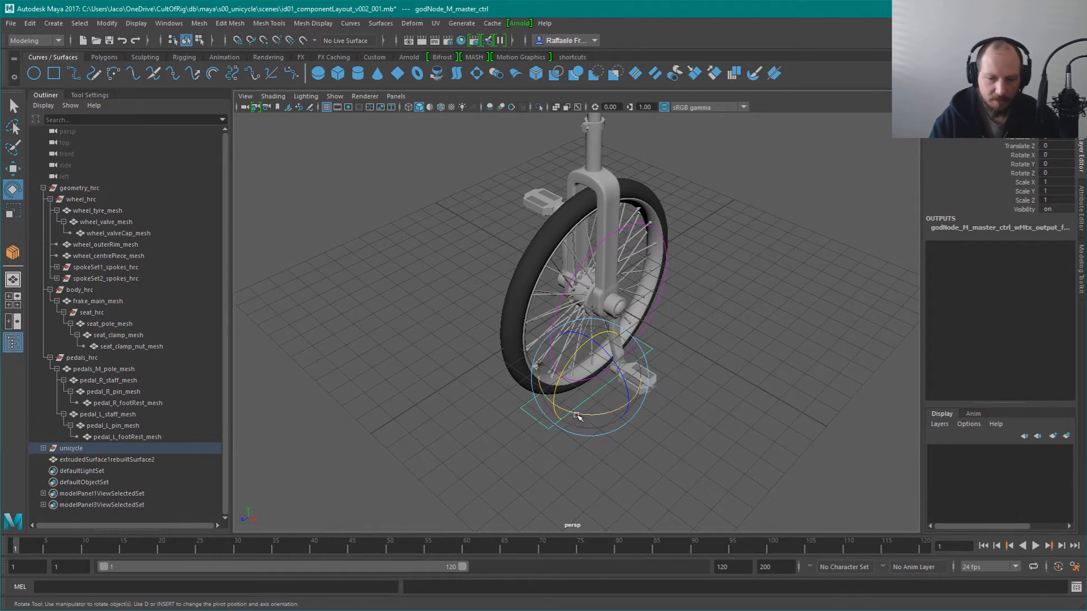
{"action": "left_click_drag", "start_coordinate": [577, 416], "coordinate": [722, 250]}
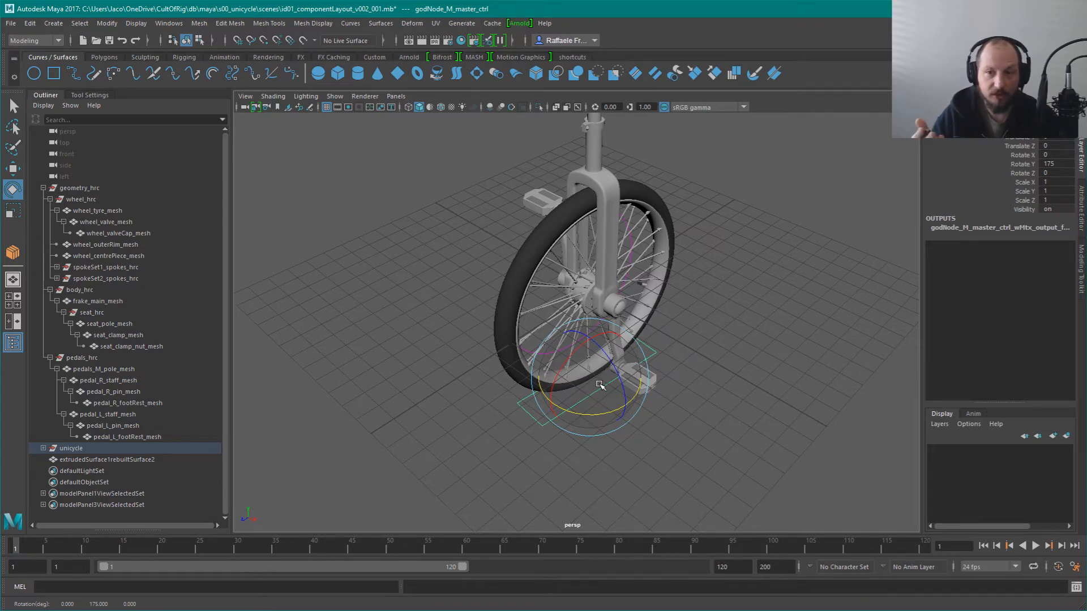
{"action": "key", "text": "ctrl+z"}
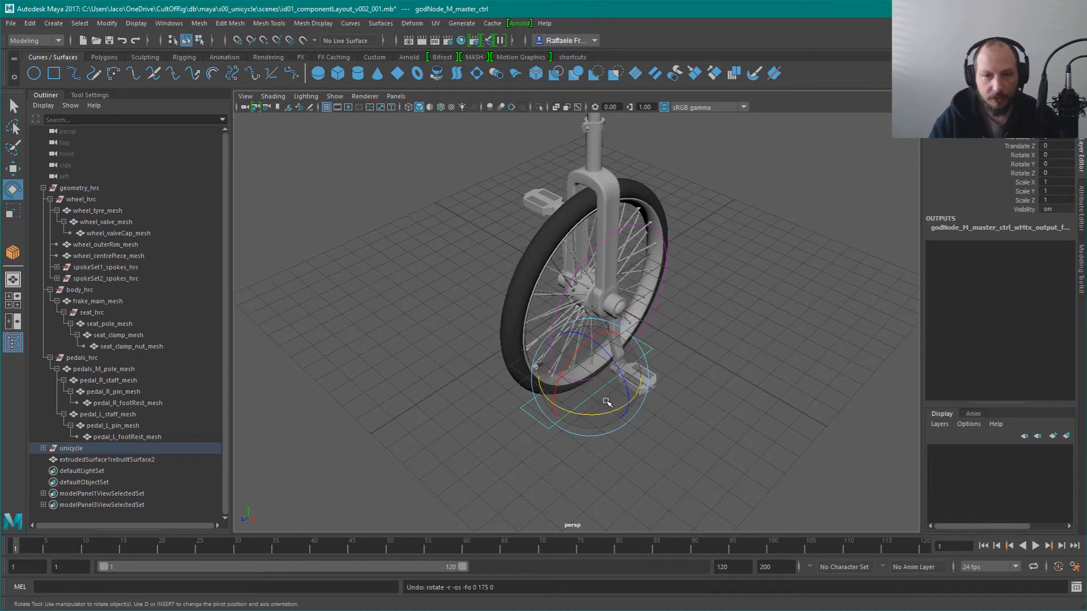
{"action": "key", "text": "ctrl+z"}
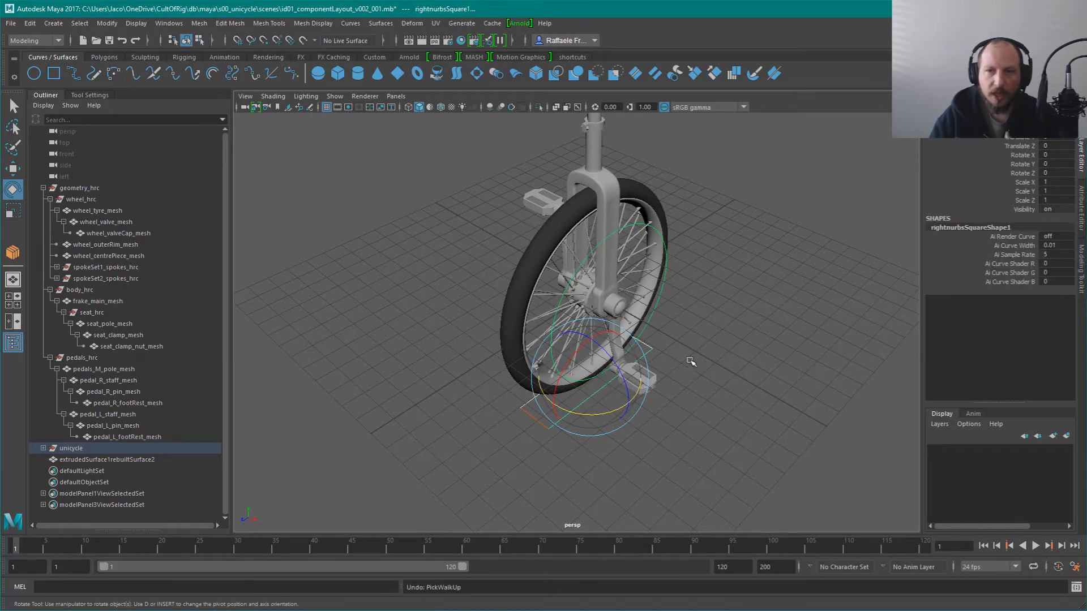
{"action": "left_click", "coordinate": [725, 315]}
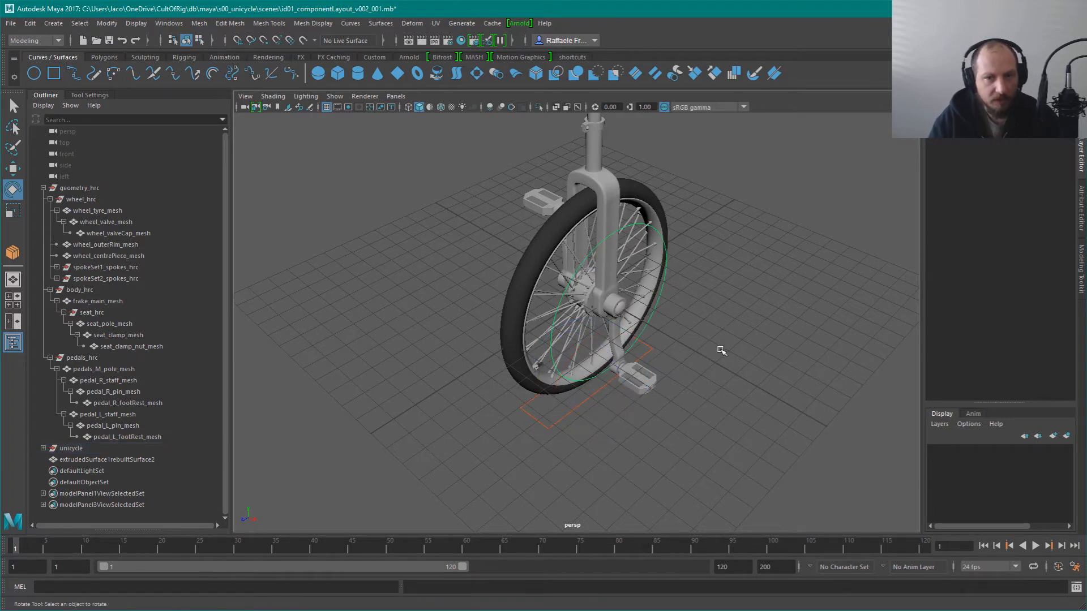
Examine the circular wheel control and the rectangular ground control by selecting each in turn, and clear the selection
{"action": "left_click_drag", "start_coordinate": [681, 277], "coordinate": [696, 299], "text": "alt"}
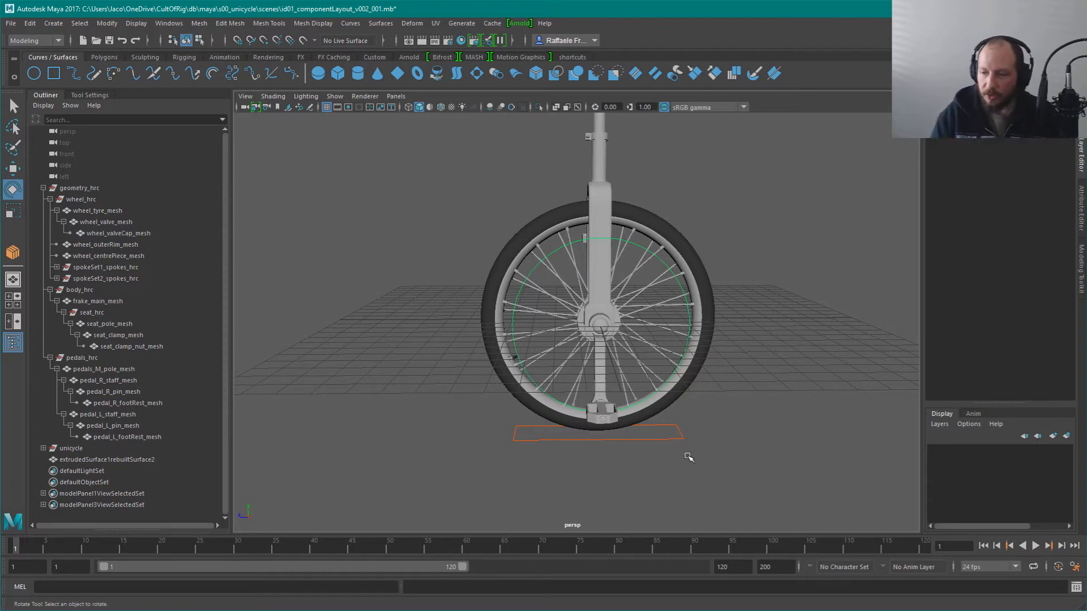
{"action": "left_click_drag", "start_coordinate": [691, 403], "coordinate": [758, 357], "text": "alt"}
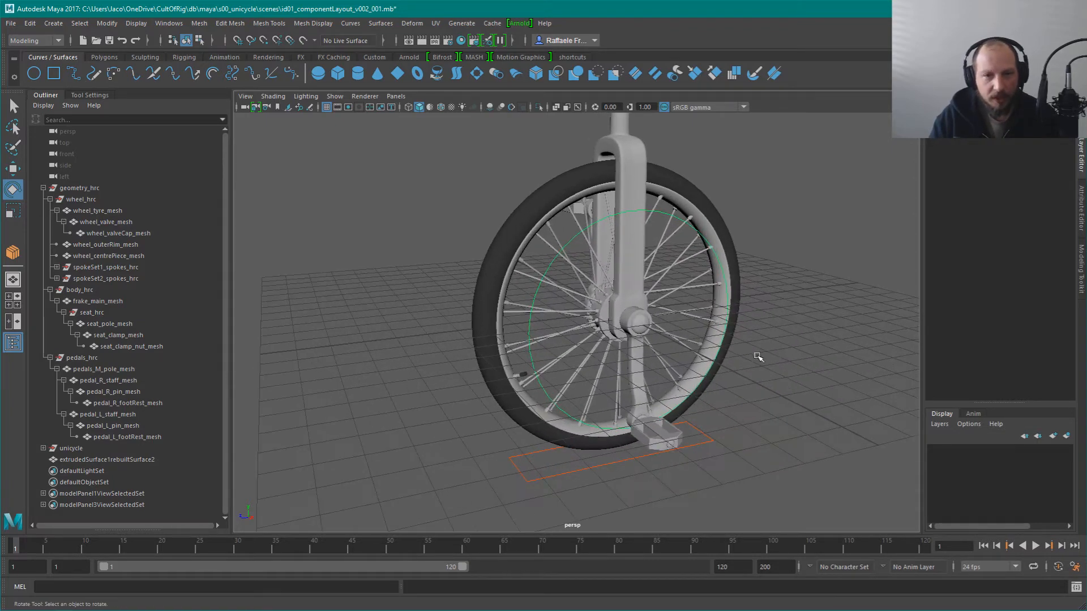
{"action": "left_click", "coordinate": [730, 299]}
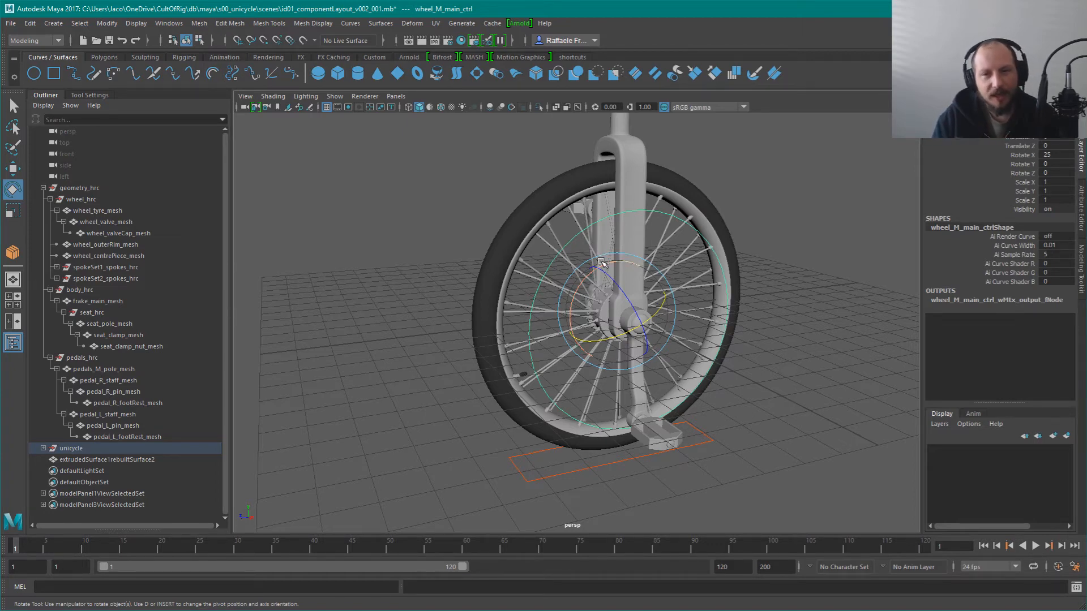
{"action": "middle_click_drag", "start_coordinate": [720, 329], "coordinate": [709, 266], "text": "alt"}
{"action": "left_click_drag", "start_coordinate": [532, 409], "coordinate": [574, 419]}
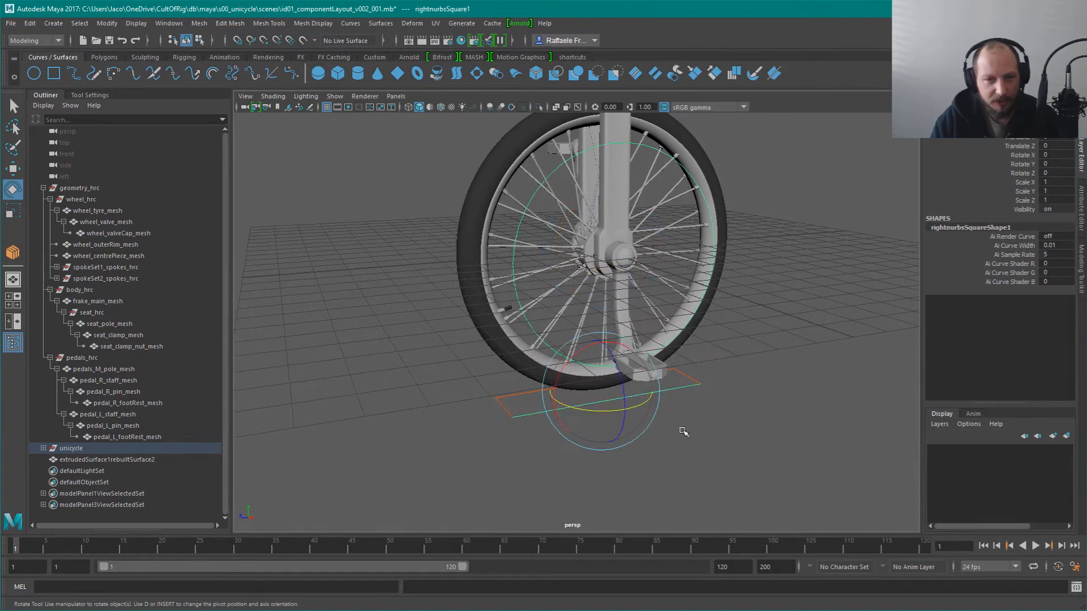
{"action": "left_click", "coordinate": [721, 485]}
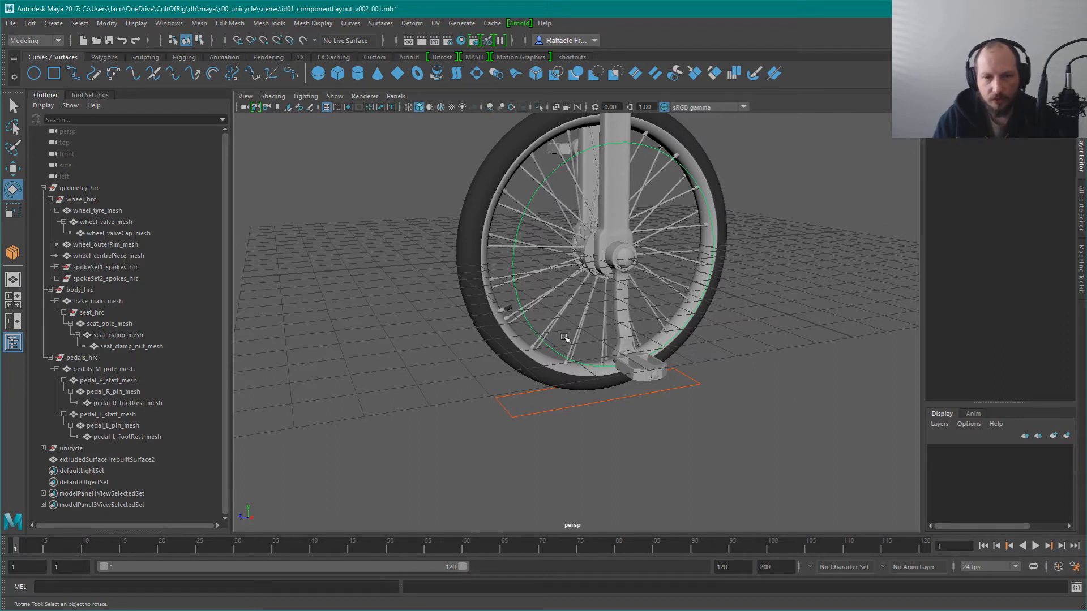
Try rotating the circular wheel control to 20 degrees around X, and undo the rotation
{"action": "left_click", "coordinate": [554, 356]}
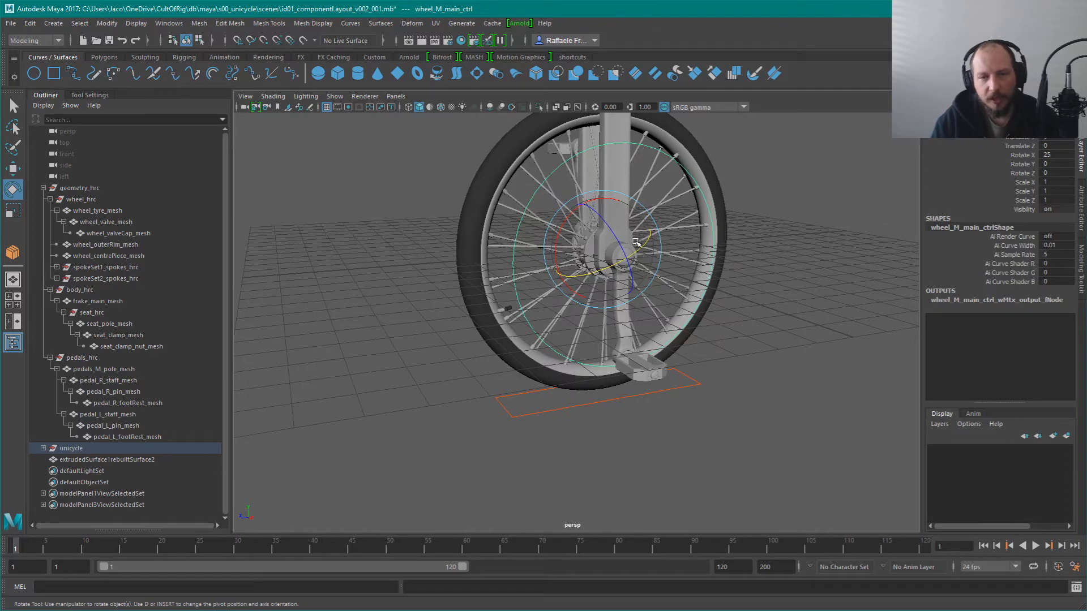
{"action": "middle_click_drag", "start_coordinate": [636, 215], "coordinate": [603, 265], "text": "alt"}
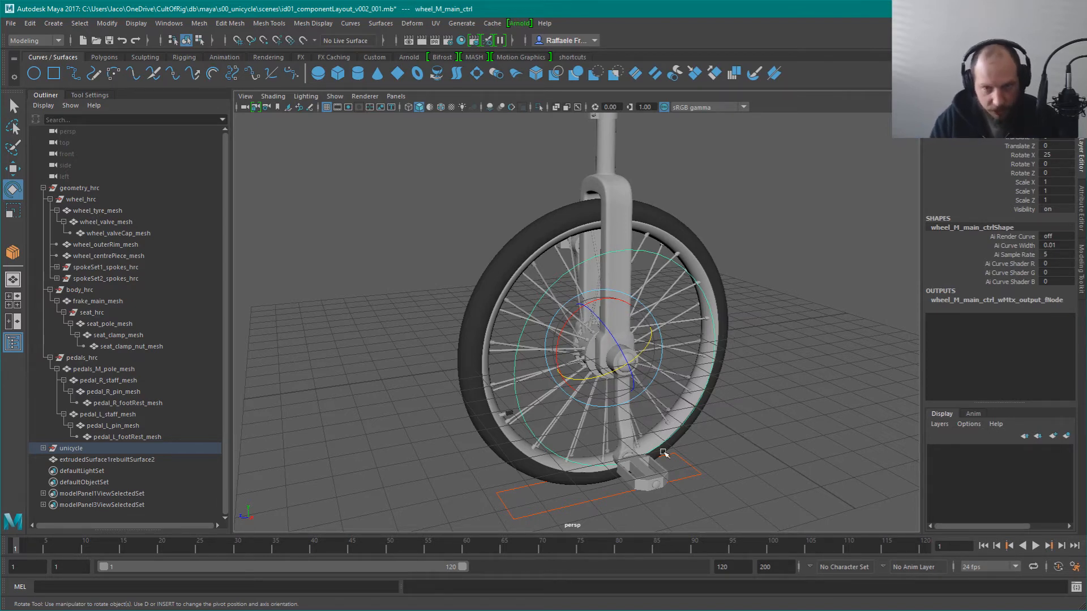
{"action": "left_click_drag", "start_coordinate": [663, 452], "coordinate": [666, 415], "text": "alt"}
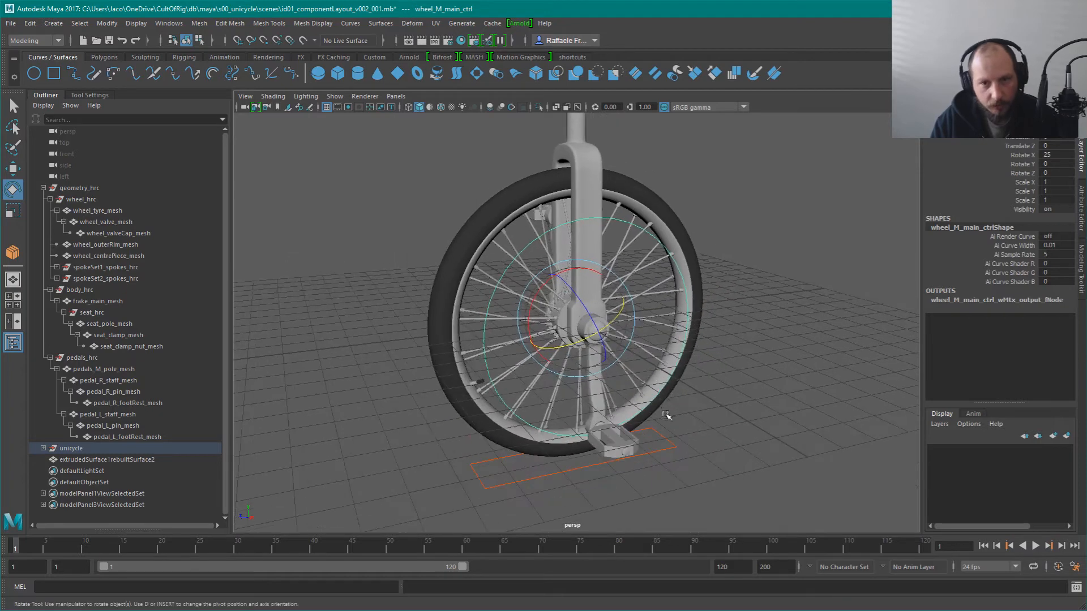
{"action": "left_click", "coordinate": [547, 284]}
{"action": "left_click_drag", "start_coordinate": [547, 284], "coordinate": [551, 279]}
{"action": "key", "text": "ctrl+z"}
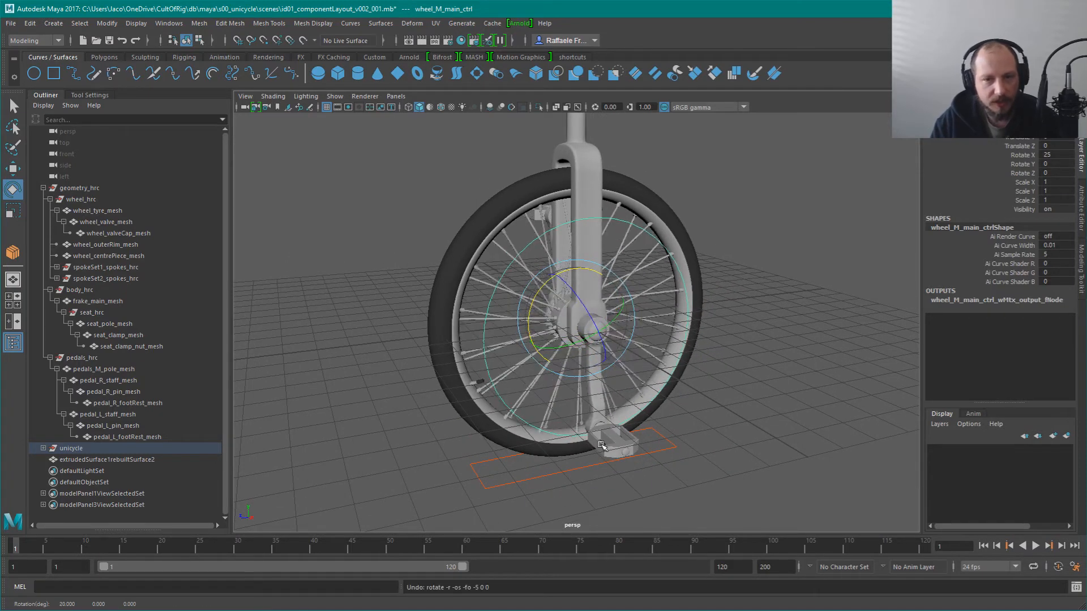
Test the pedals_hrc group by rotating it 20 degrees around X, and undo the rotation
{"action": "left_click_drag", "start_coordinate": [539, 338], "coordinate": [775, 325], "text": "alt"}
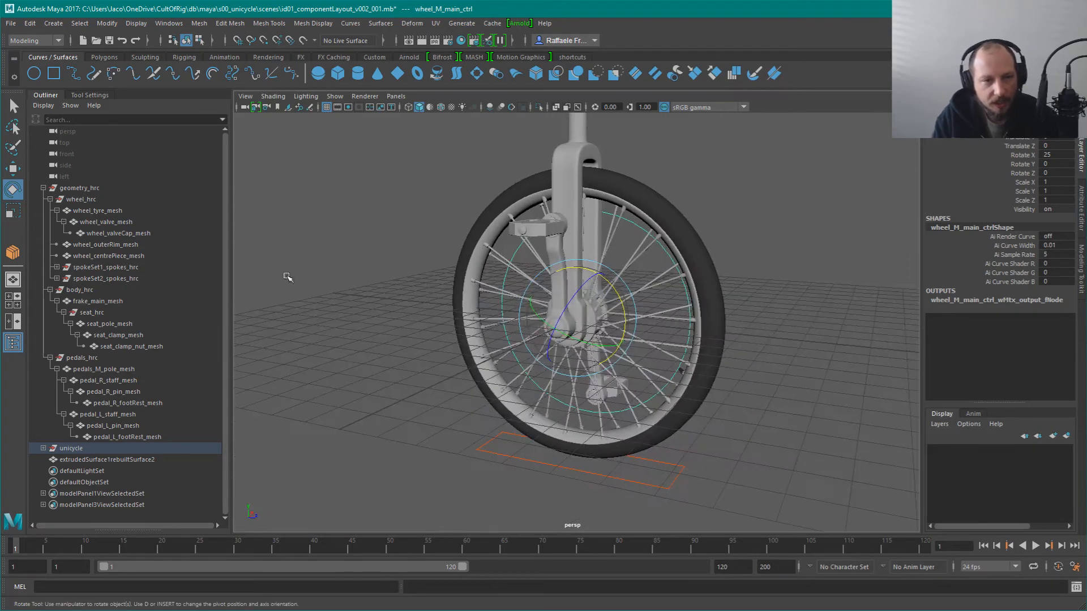
{"action": "key", "text": "q"}
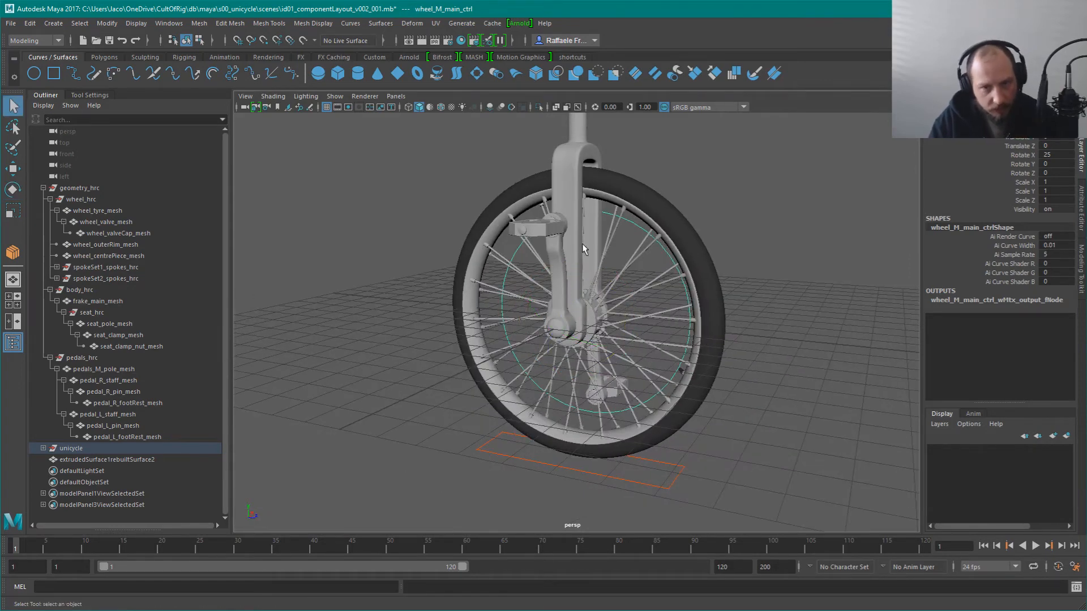
{"action": "left_click", "coordinate": [550, 231]}
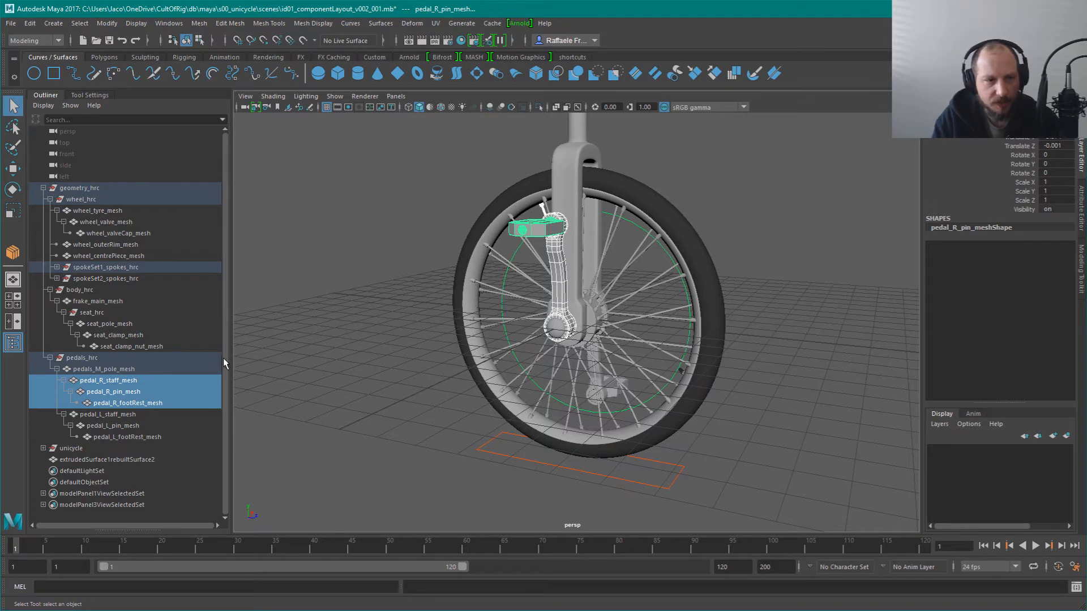
{"action": "left_click", "coordinate": [141, 359]}
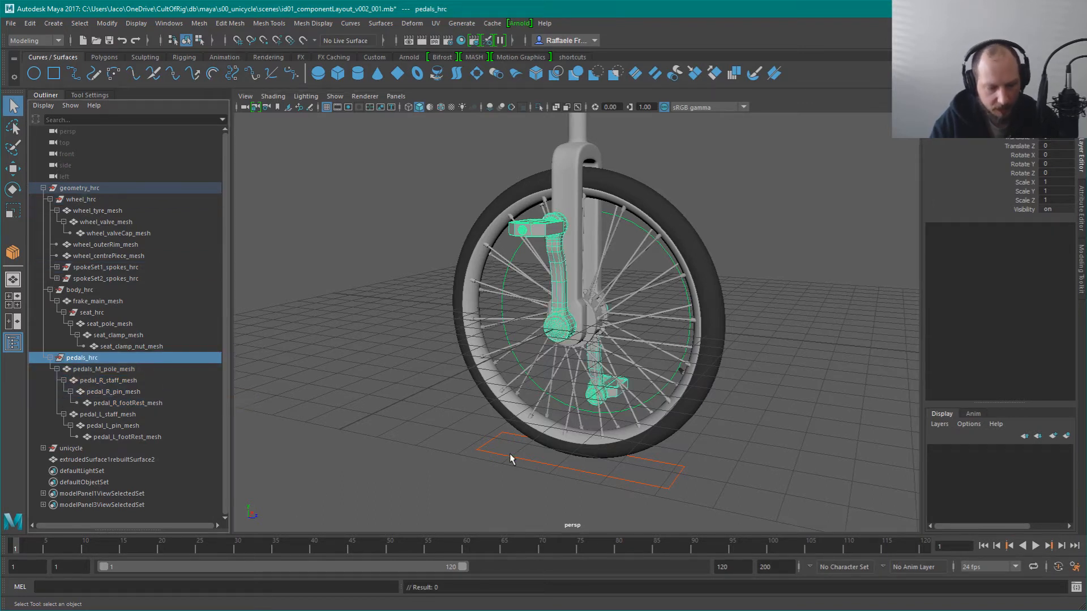
{"action": "key", "text": "e"}
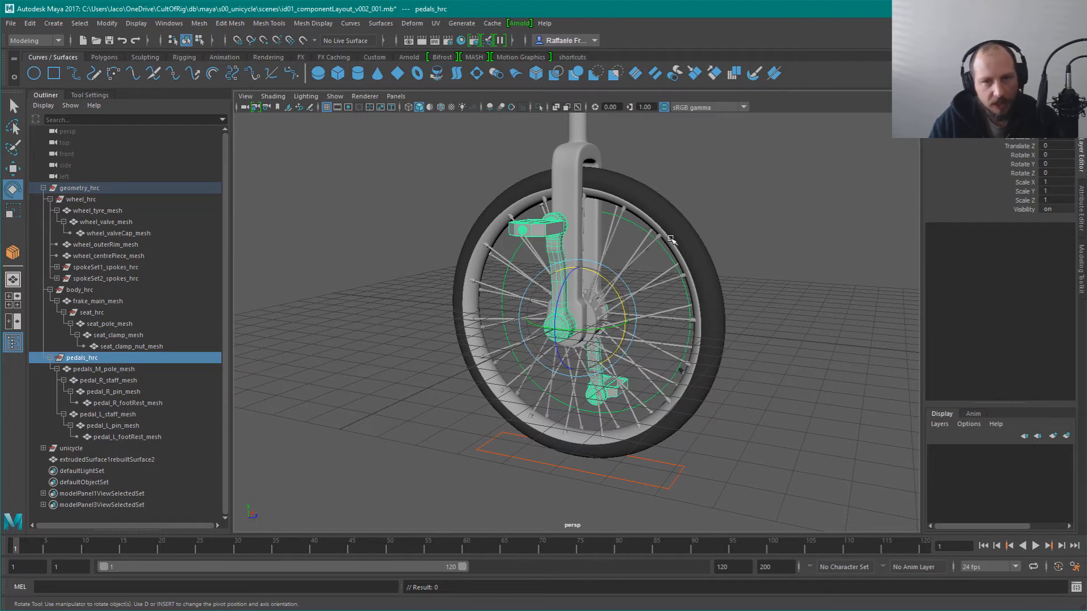
{"action": "left_click_drag", "start_coordinate": [611, 291], "coordinate": [627, 294]}
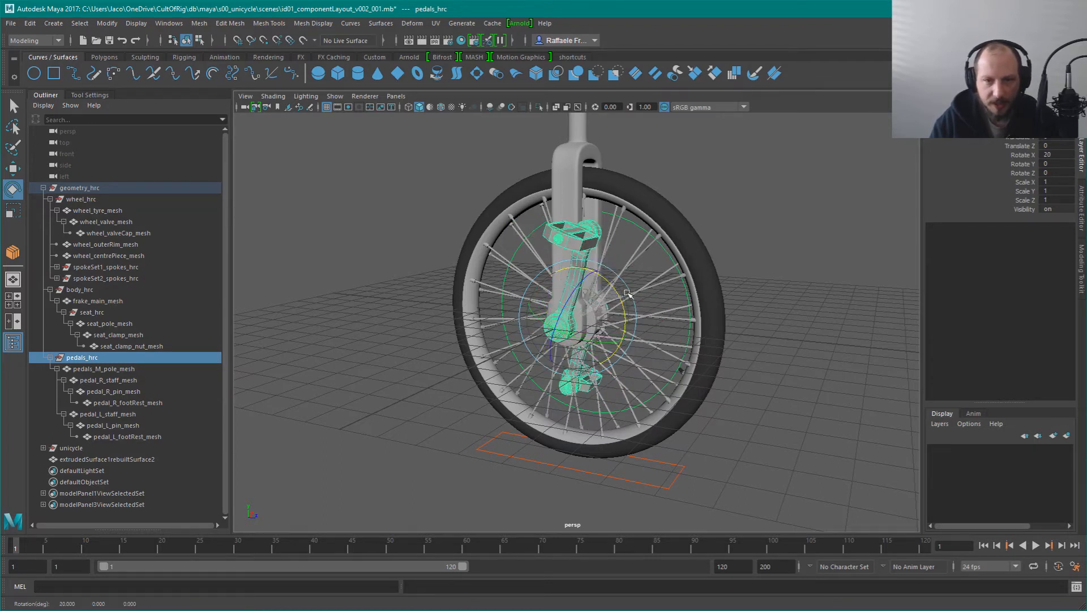
{"action": "key", "text": "ctrl+z"}
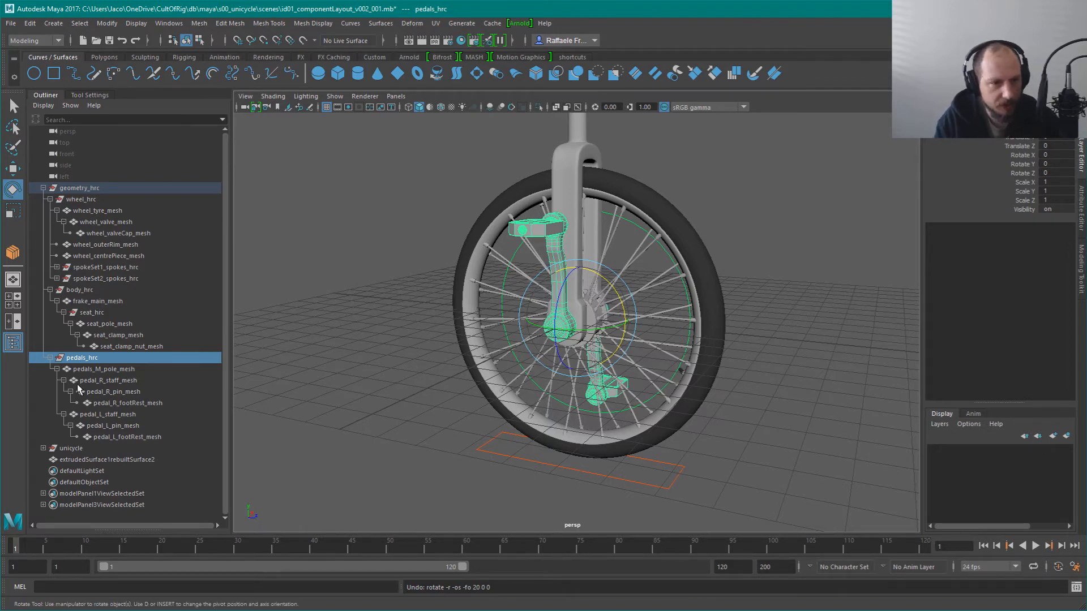
Parent pedals_M_pole_mesh under wheel_tyre_mesh and clear the selection
{"action": "left_click_drag", "start_coordinate": [685, 237], "coordinate": [675, 241]}
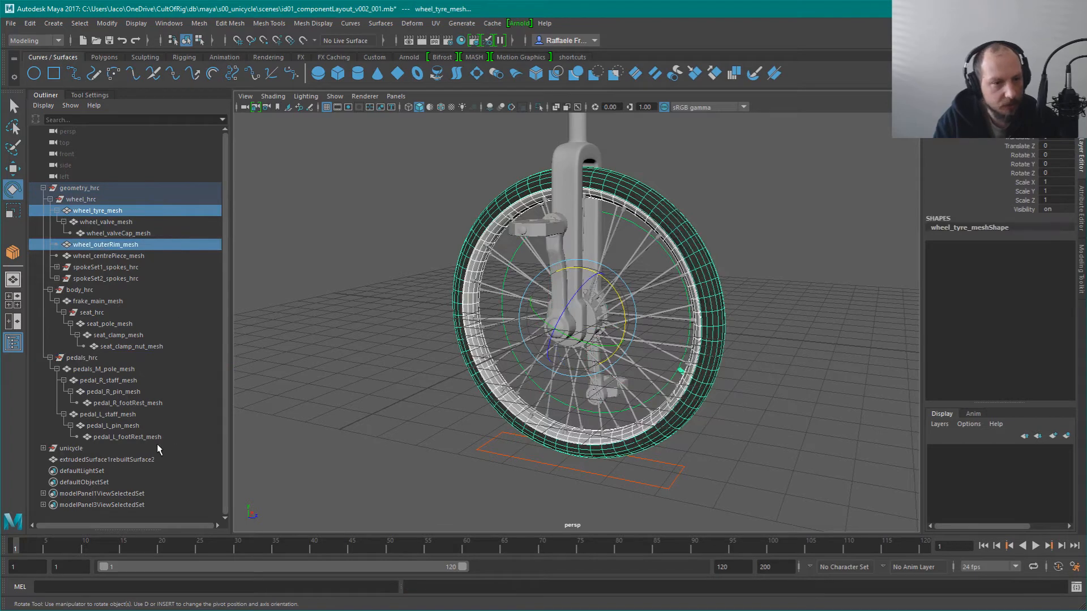
{"action": "left_click", "coordinate": [103, 371]}
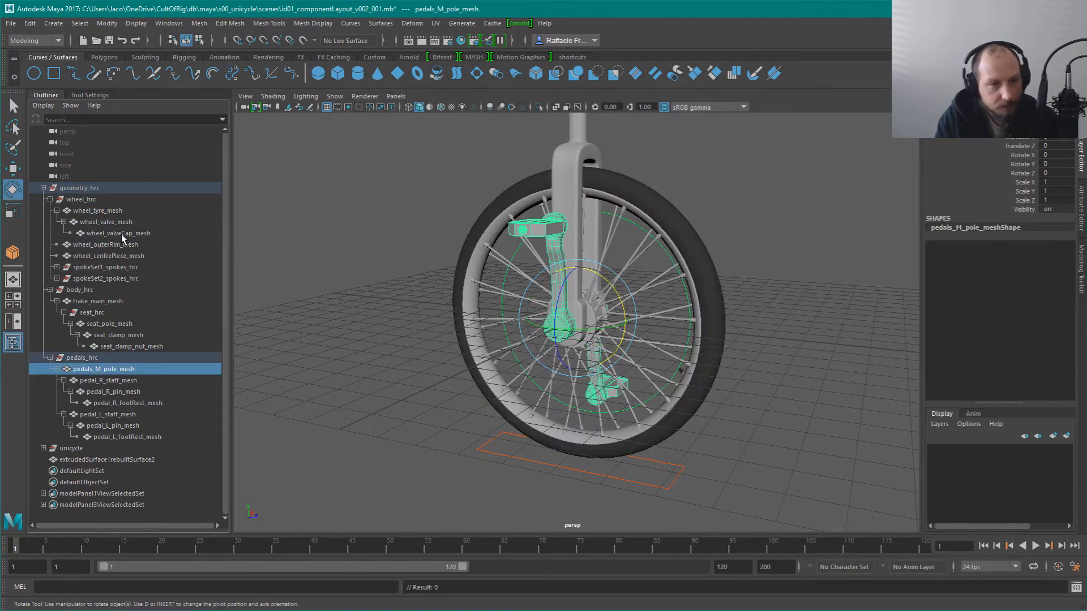
{"action": "left_click", "coordinate": [105, 211], "text": "ctrl"}
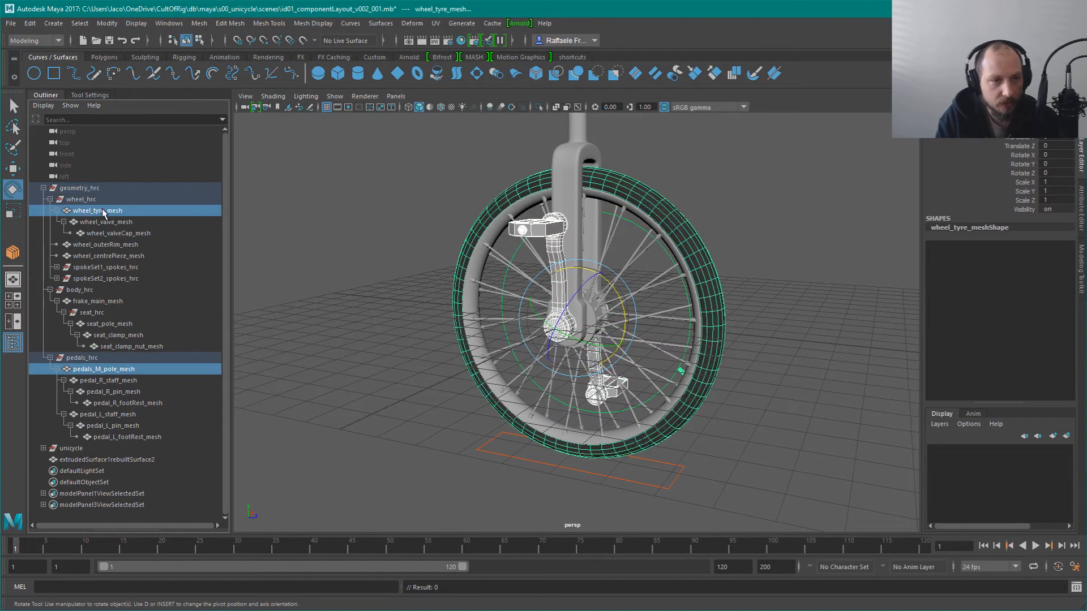
{"action": "key", "text": "p"}
{"action": "left_click", "coordinate": [743, 247]}
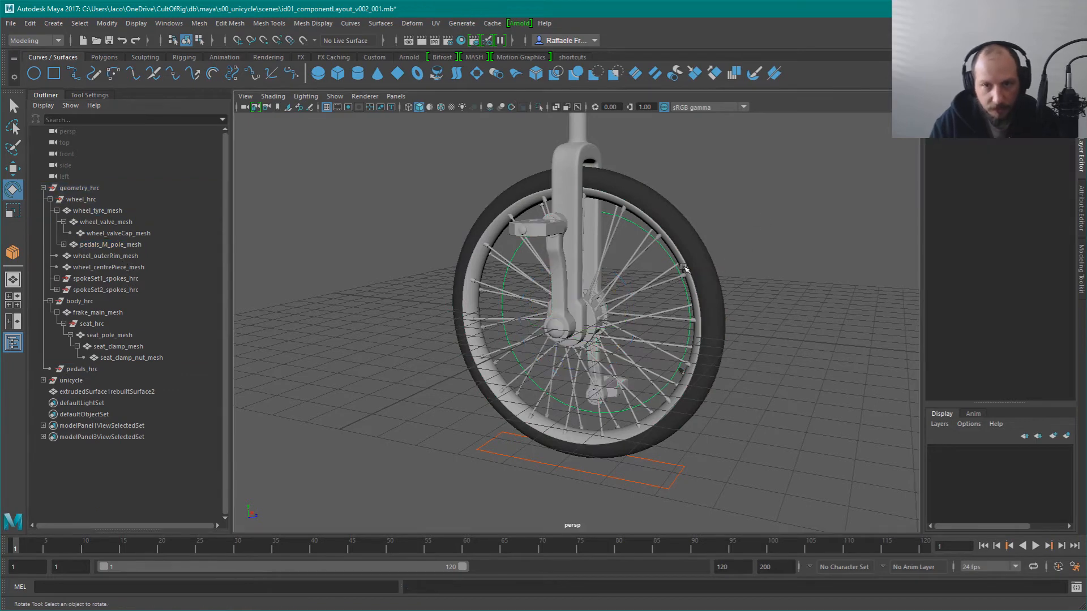
Test-rotate the circular wheel control around X, undo both the rotation and the pedal parenting, and clear the selection
{"action": "left_click", "coordinate": [664, 253]}
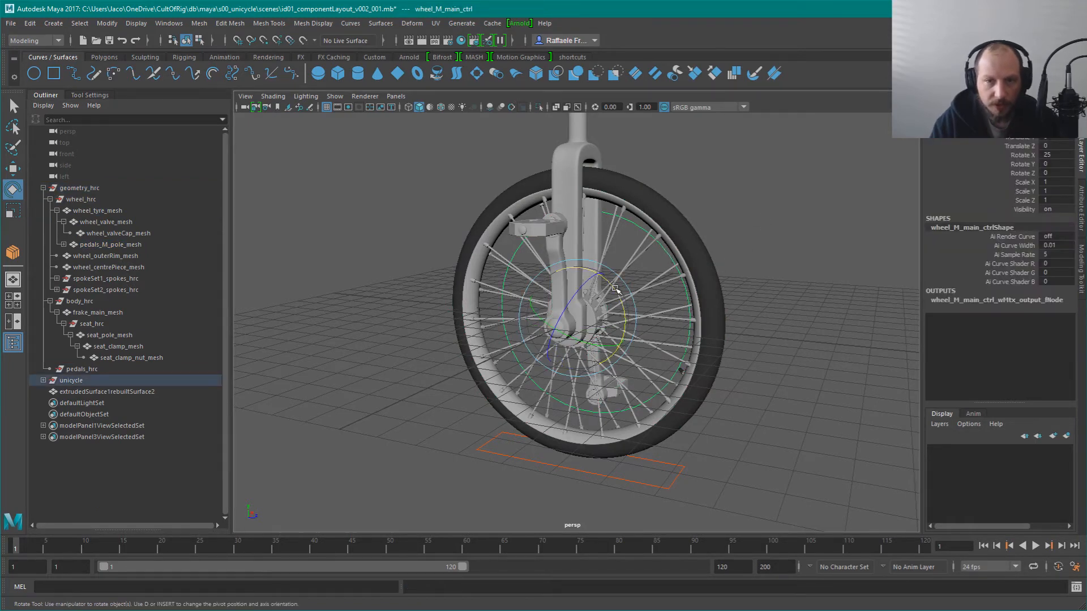
{"action": "left_click_drag", "start_coordinate": [617, 288], "coordinate": [641, 300]}
{"action": "key", "text": "ctrl+z"}
{"action": "key", "text": "ctrl+z"}
{"action": "key", "text": "ctrl+z"}
{"action": "key", "text": "ctrl+z"}
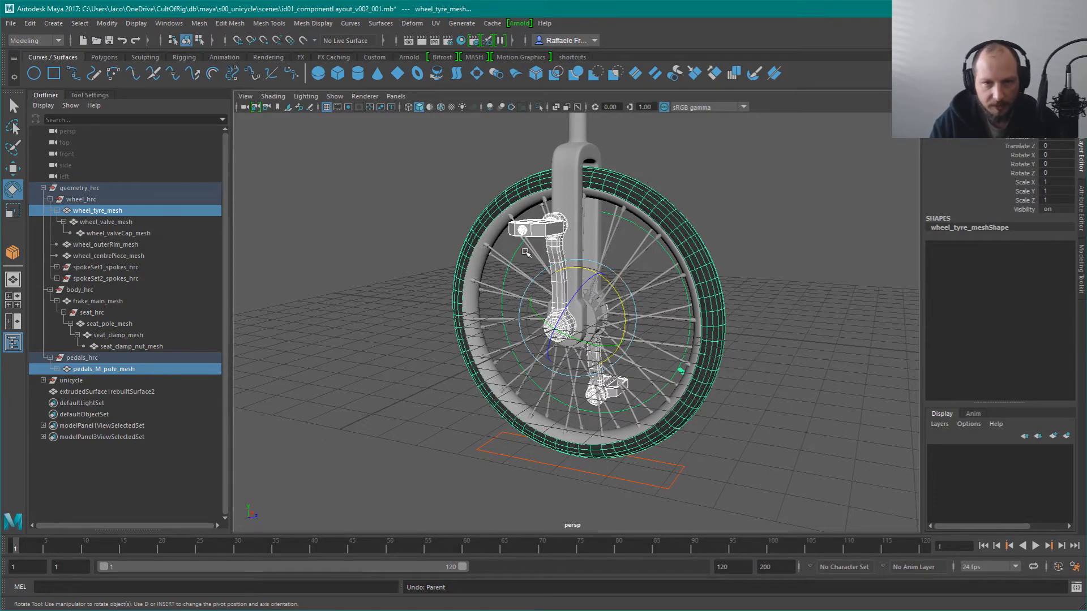
{"action": "key", "text": "q"}
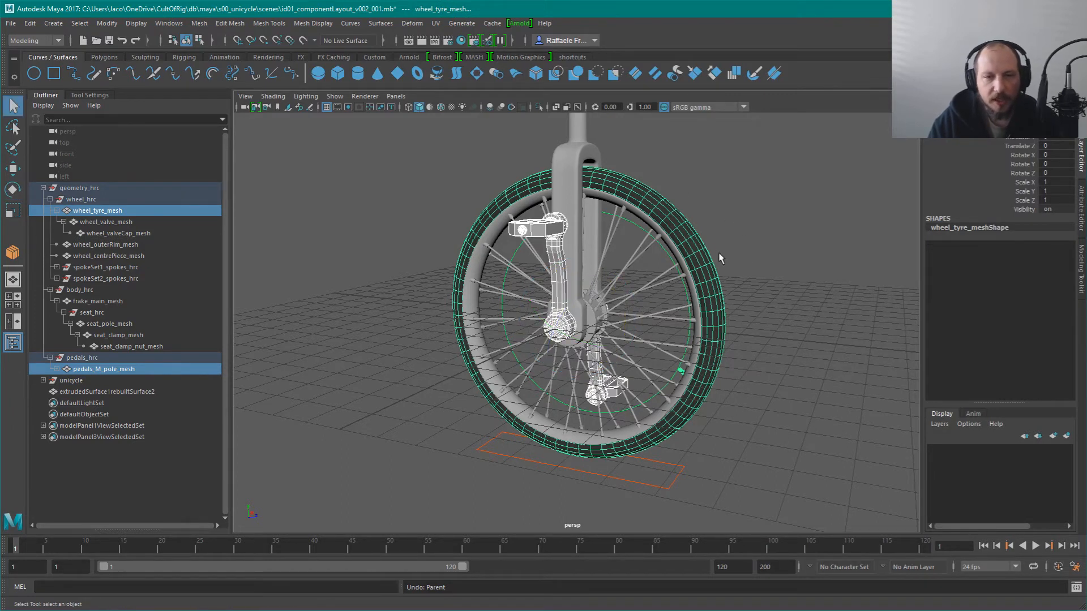
{"action": "left_click", "coordinate": [729, 278]}
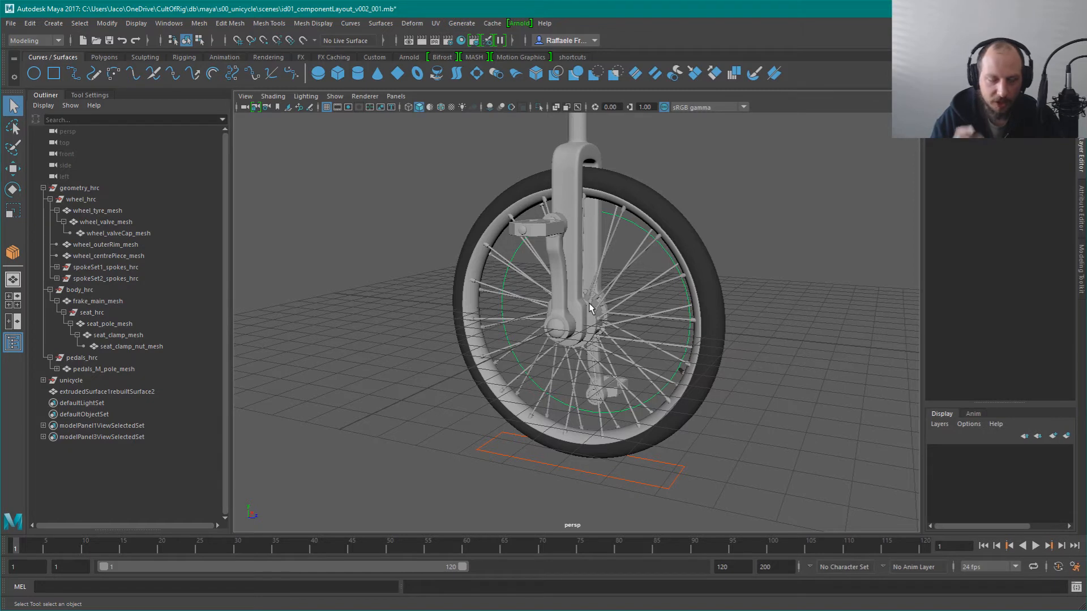
Expand the pedals_M_pole_mesh and unicycle hierarchies and examine the wheel, pedals and controls from the front and at an angle
{"action": "left_click", "coordinate": [56, 369]}
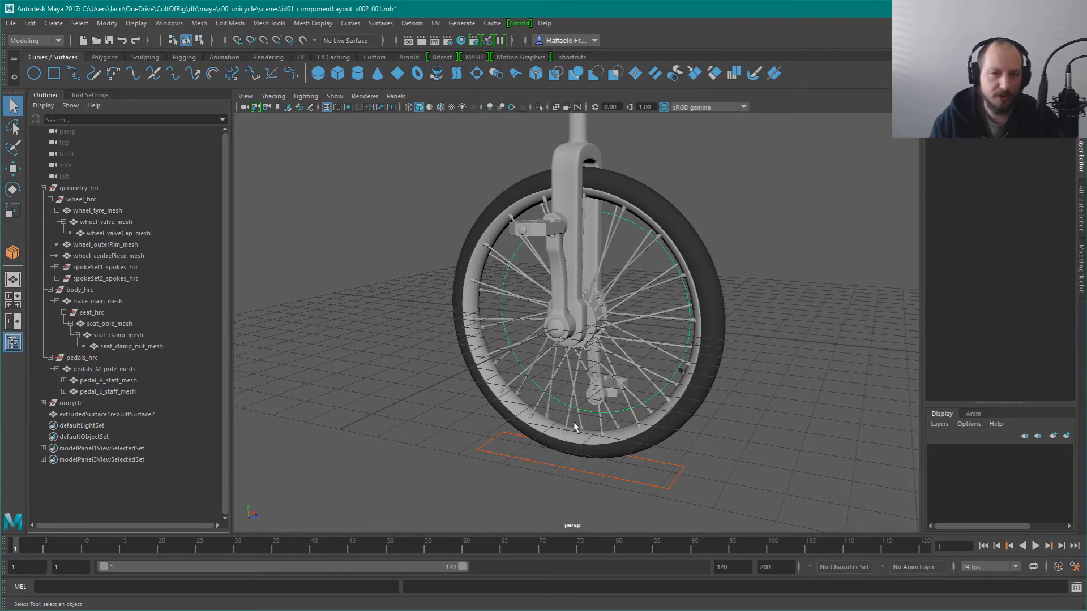
{"action": "left_click", "coordinate": [44, 403]}
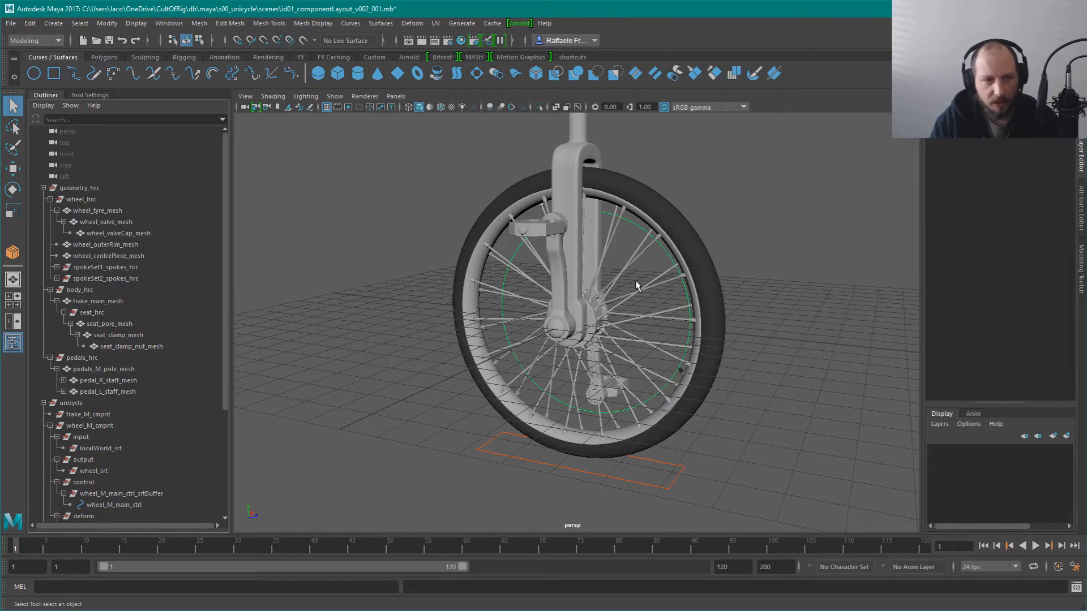
{"action": "left_click_drag", "start_coordinate": [649, 352], "coordinate": [579, 342], "text": "alt"}
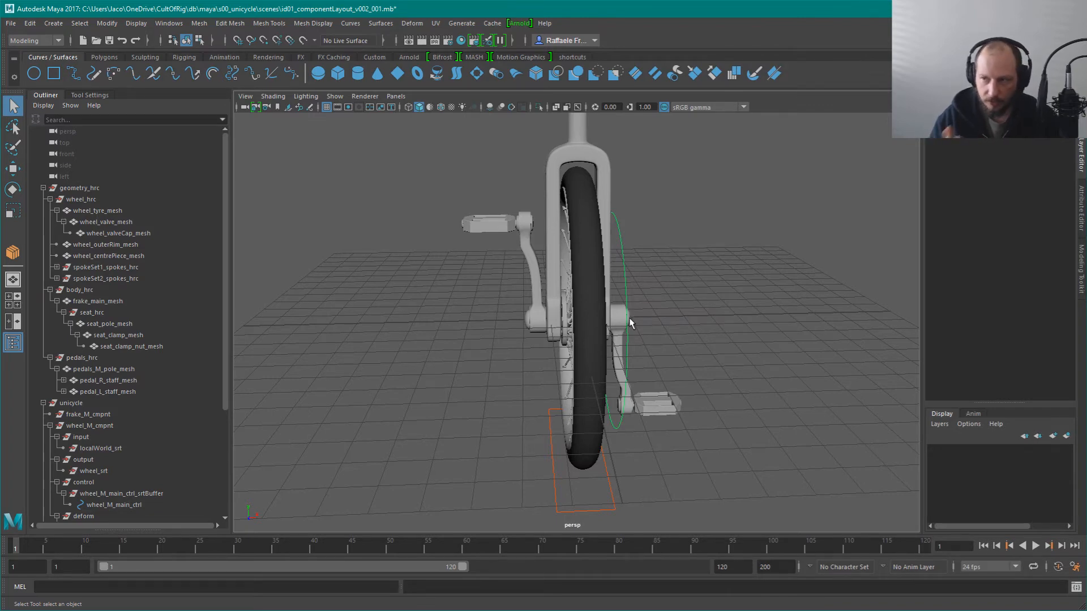
{"action": "left_click_drag", "start_coordinate": [622, 420], "coordinate": [658, 326], "text": "alt"}
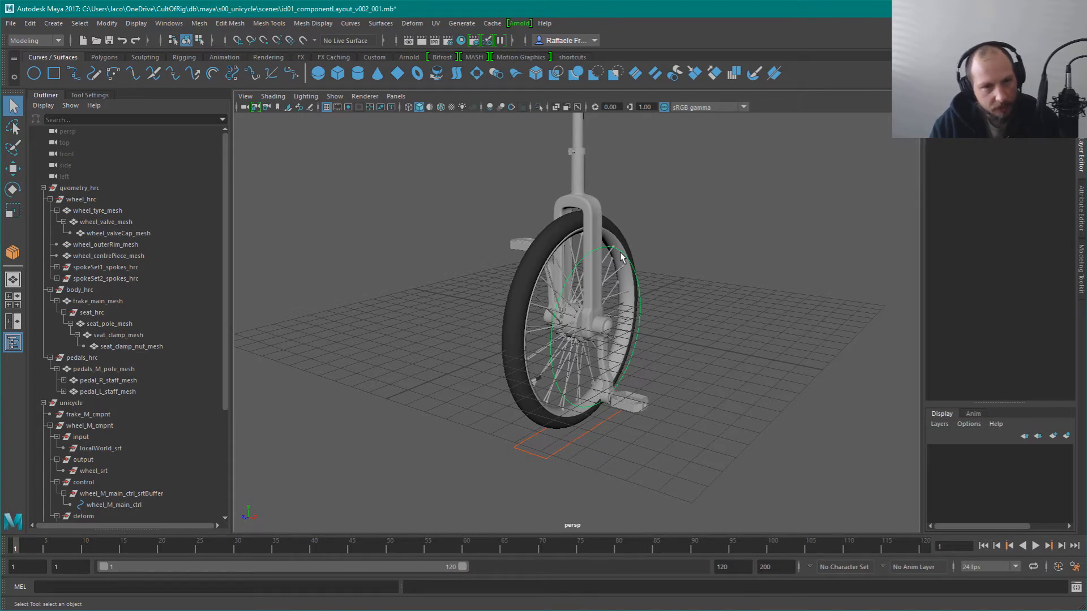
Select the tyre, spoke and outer rim meshes of the wheel together, and clear the selection
{"action": "left_click", "coordinate": [577, 253]}
{"action": "left_click", "coordinate": [576, 234], "text": "shift"}
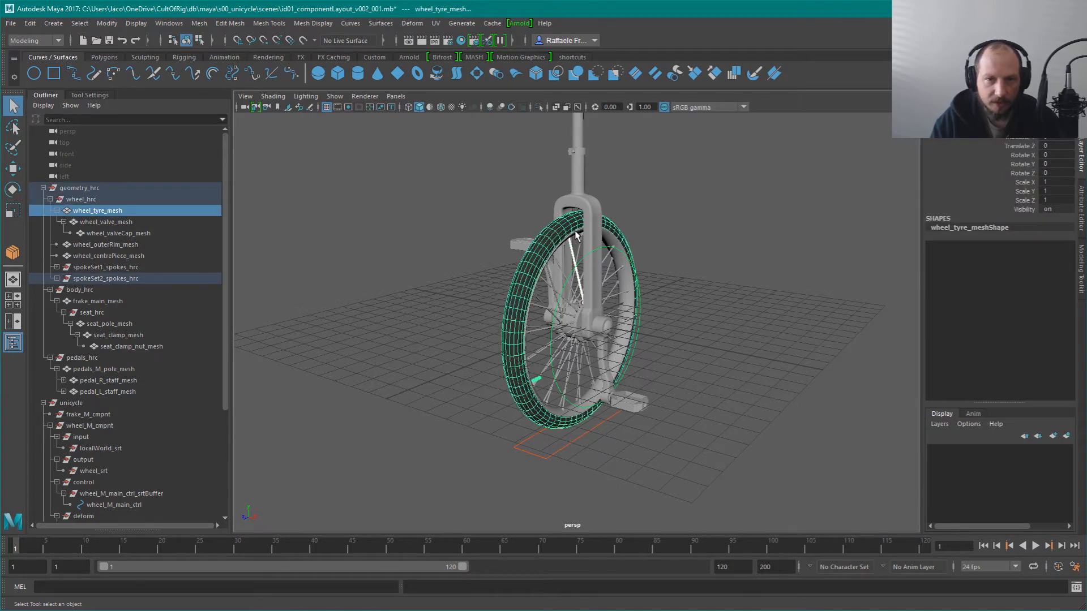
{"action": "left_click", "coordinate": [578, 241], "text": "shift"}
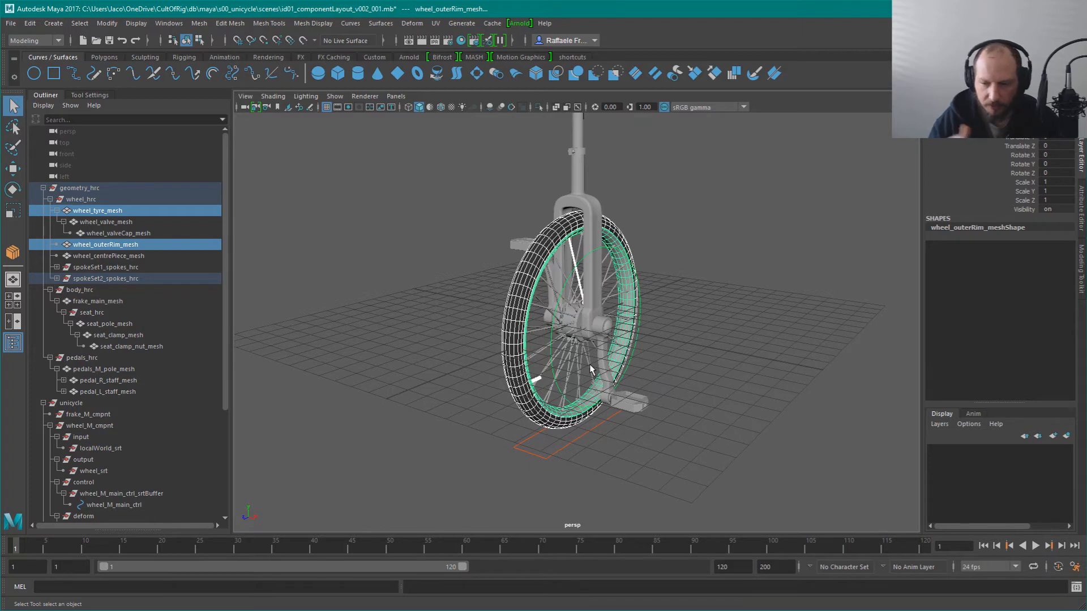
{"action": "left_click", "coordinate": [704, 287]}
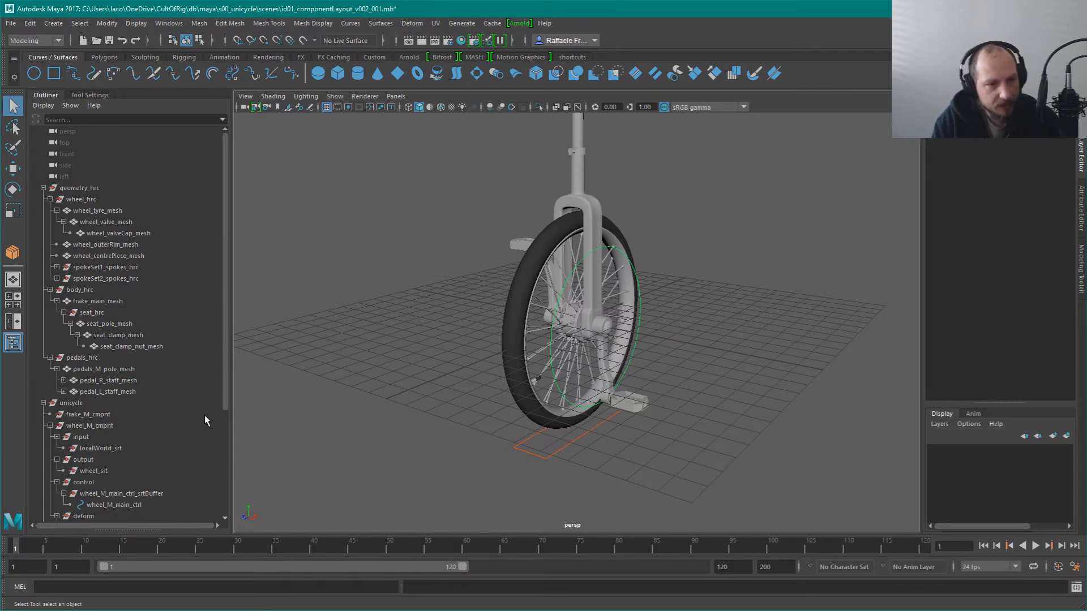
Test-rotate wheel_M_main_ctrl, undo the rotation, and clear the selection
{"action": "scroll", "coordinate": [168, 289], "scroll_direction": "down", "scroll_amount": 5}
{"action": "left_click", "coordinate": [626, 362]}
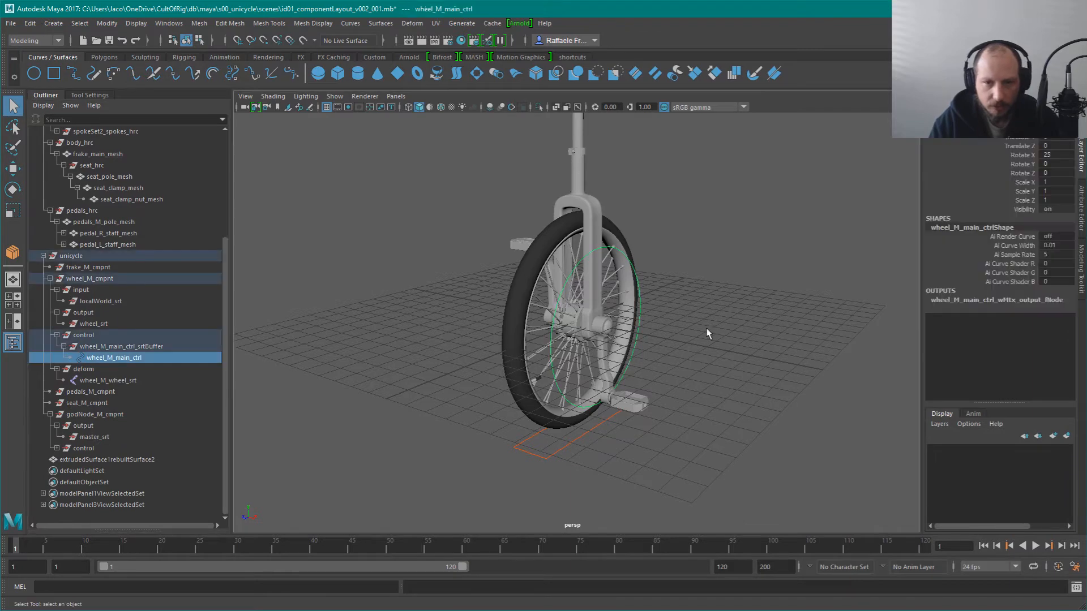
{"action": "key", "text": "f"}
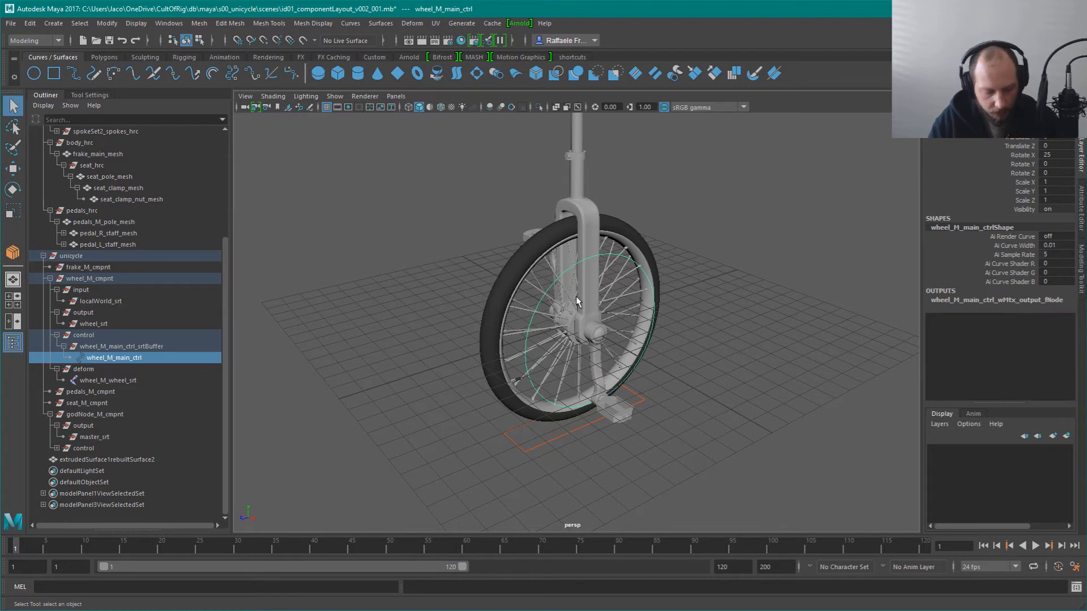
{"action": "key", "text": "e"}
{"action": "left_click_drag", "start_coordinate": [542, 313], "coordinate": [607, 291]}
{"action": "key", "text": "ctrl+z"}
{"action": "left_click", "coordinate": [678, 514]}
{"action": "left_click_drag", "start_coordinate": [643, 360], "coordinate": [583, 355], "text": "alt"}
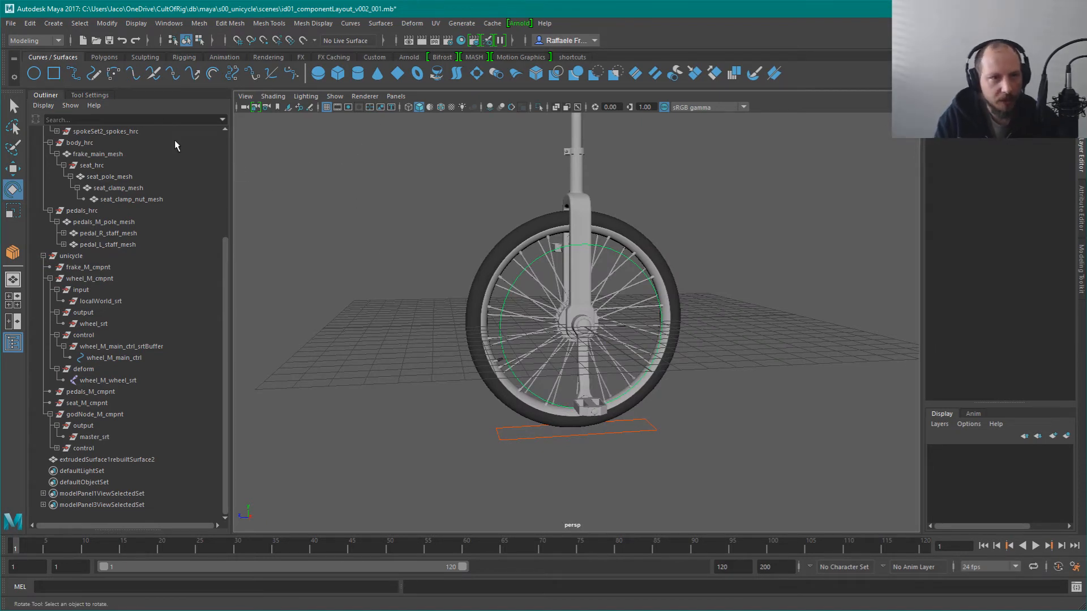
Reveal the ground square's curves under godNode_M_master_ctrl in the Outliner, display shape nodes there, and clear the selection
{"action": "left_click_drag", "start_coordinate": [500, 238], "coordinate": [537, 281], "text": "alt"}
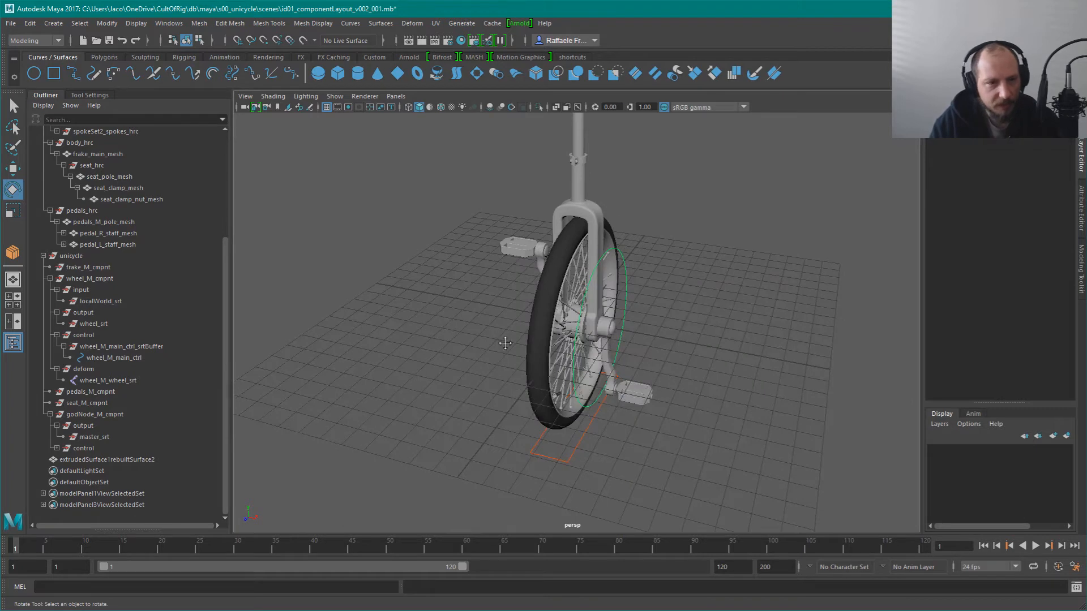
{"action": "middle_click_drag", "start_coordinate": [504, 343], "coordinate": [501, 332], "text": "alt"}
{"action": "left_click", "coordinate": [545, 461]}
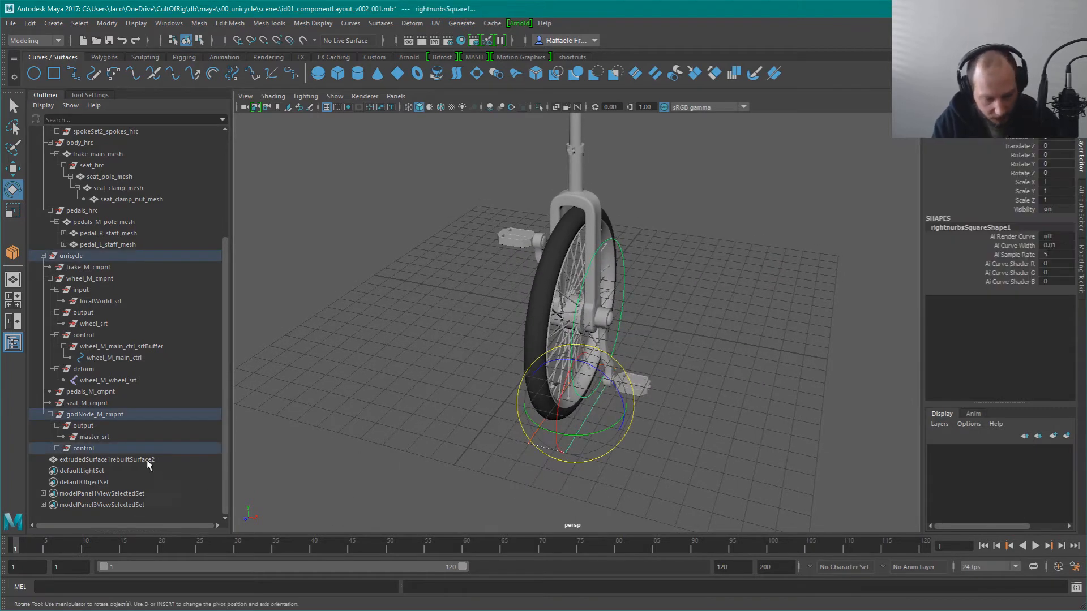
{"action": "key", "text": "f"}
{"action": "scroll", "coordinate": [205, 455], "scroll_direction": "down", "scroll_amount": 2}
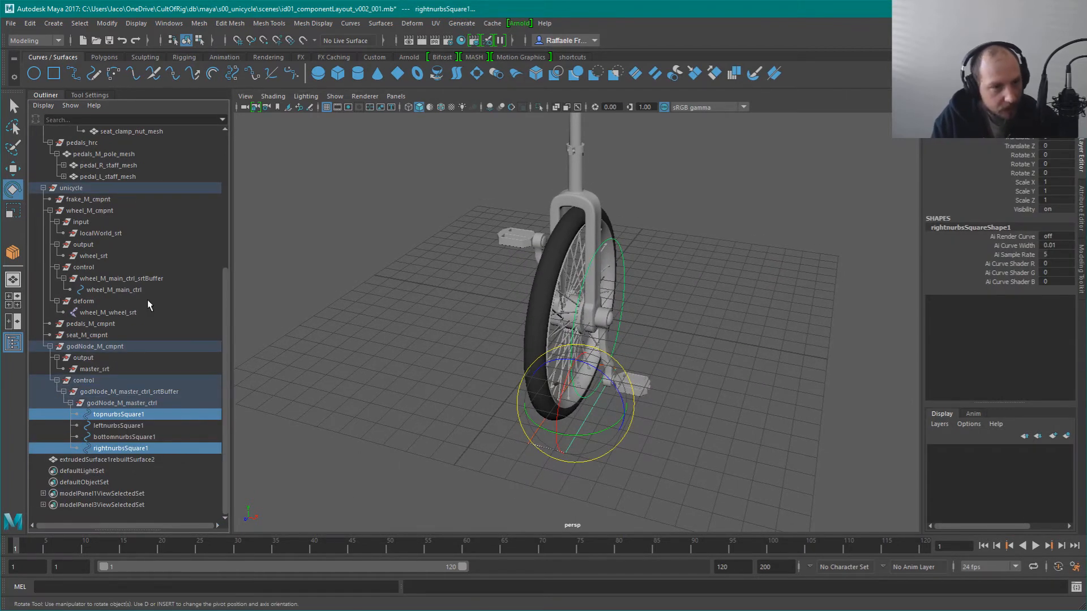
{"action": "left_click", "coordinate": [43, 106]}
{"action": "left_click", "coordinate": [63, 140]}
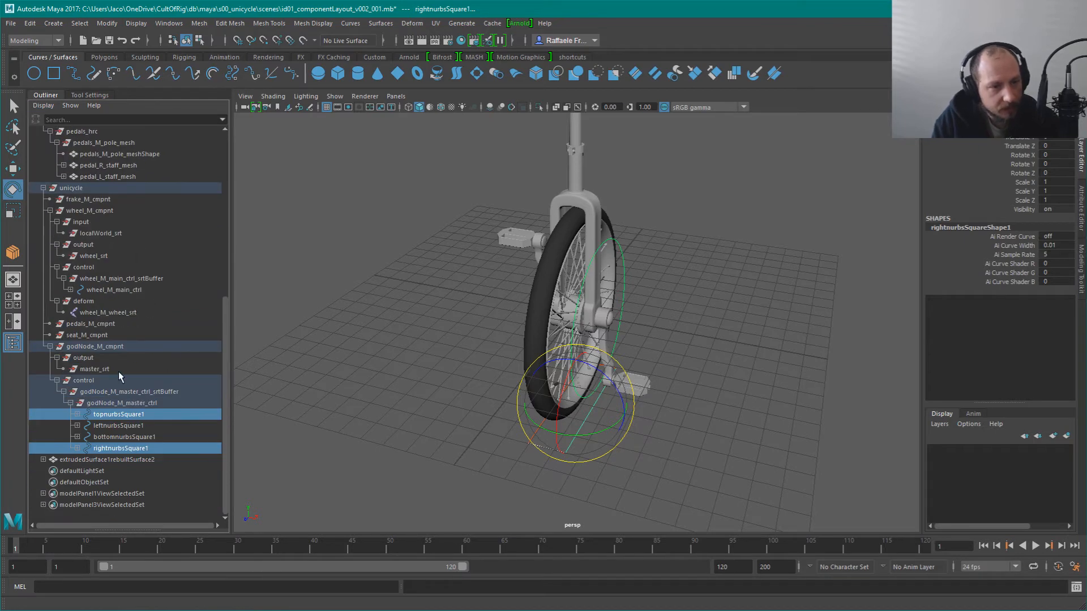
{"action": "left_click", "coordinate": [699, 310]}
{"action": "left_click_drag", "start_coordinate": [529, 320], "coordinate": [634, 354], "text": "alt"}
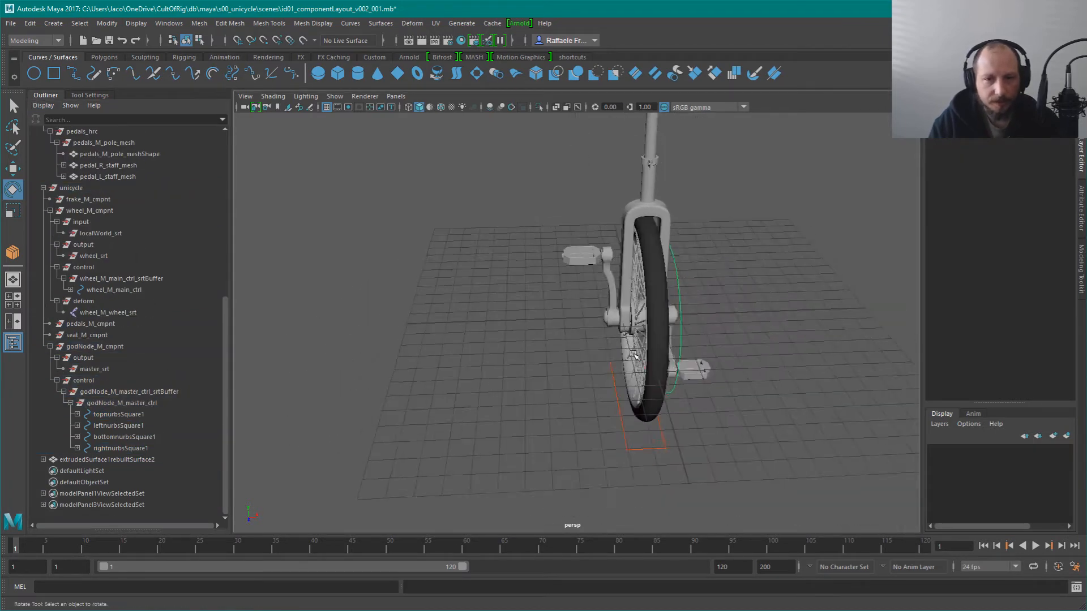
{"action": "middle_click_drag", "start_coordinate": [634, 355], "coordinate": [626, 340], "text": "alt"}
{"action": "right_click_drag", "start_coordinate": [626, 340], "coordinate": [670, 334], "text": "alt"}
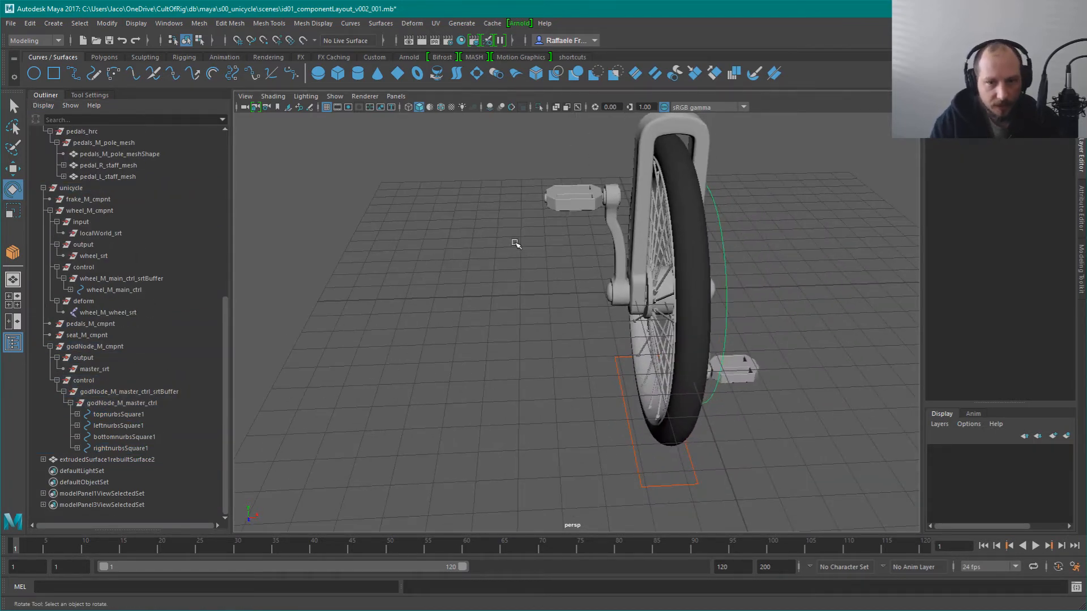
{"action": "left_click_drag", "start_coordinate": [482, 330], "coordinate": [616, 333], "text": "alt"}
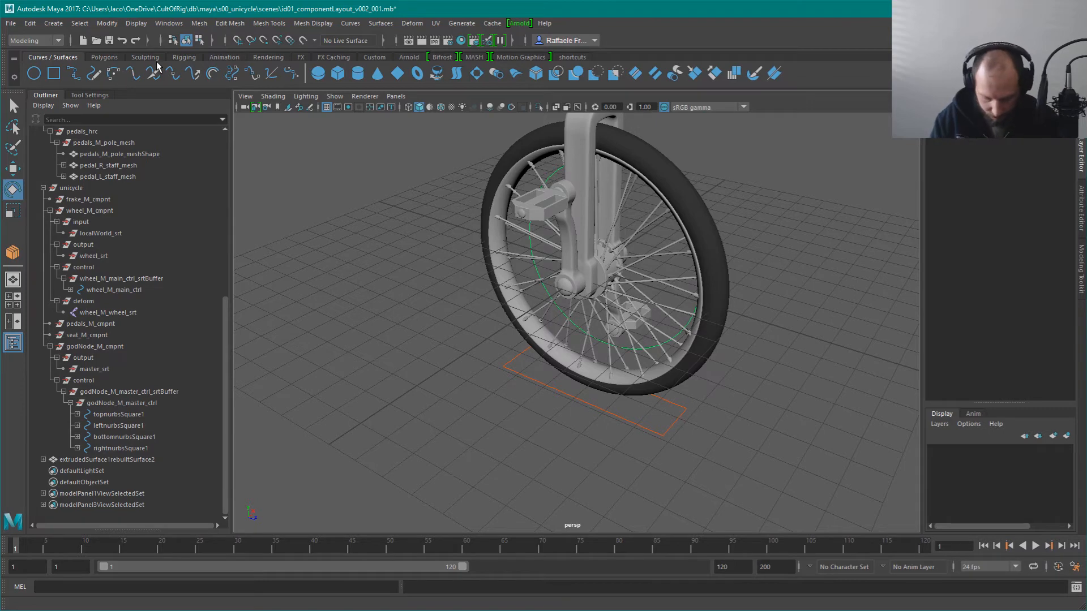
{"action": "left_click", "coordinate": [350, 24]}
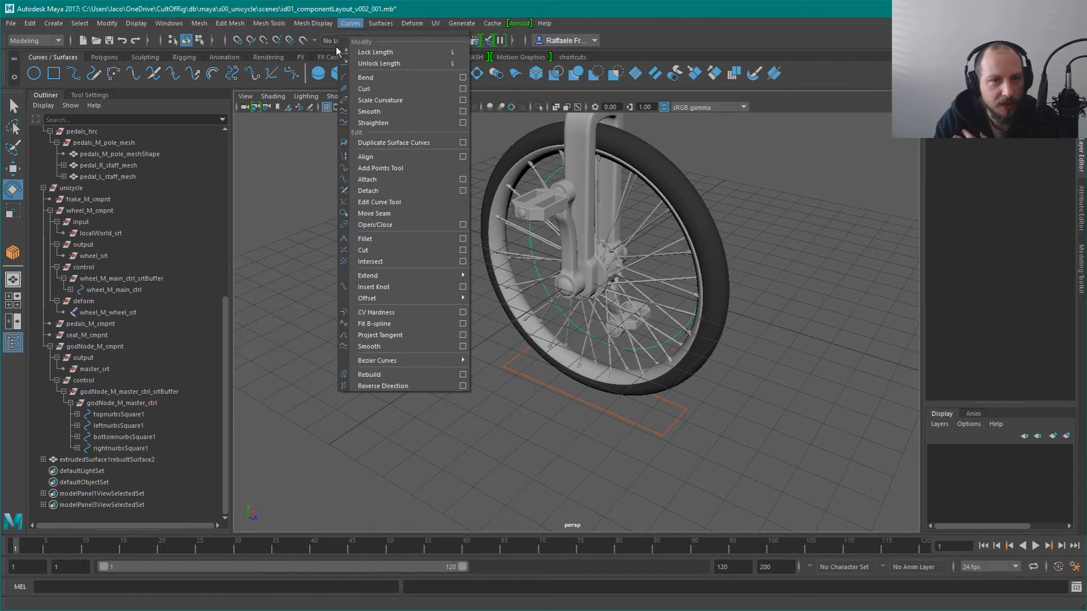
{"action": "left_click", "coordinate": [342, 9]}
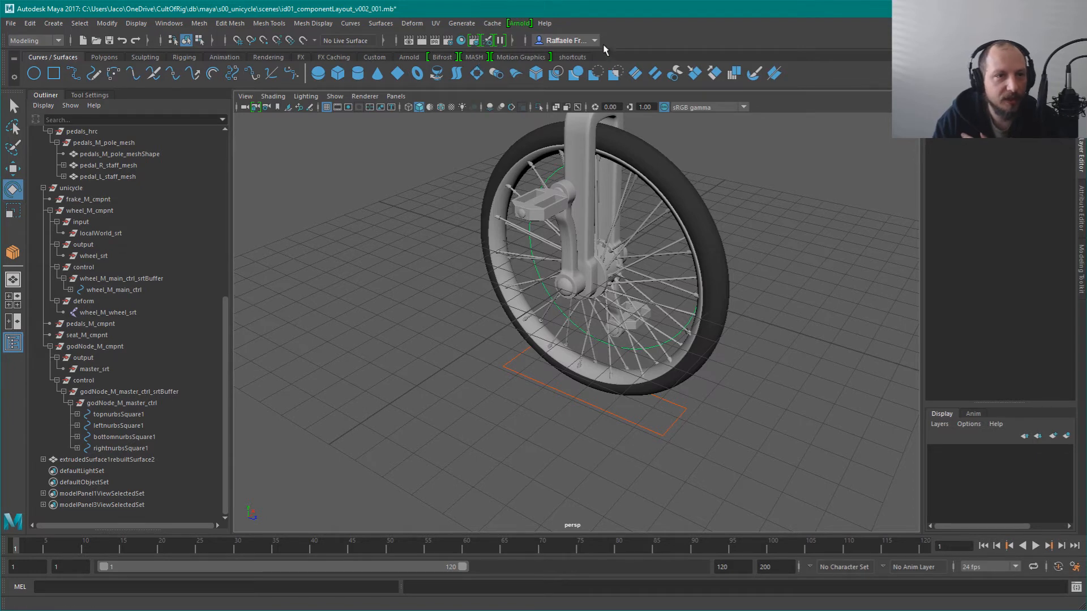
{"action": "left_click", "coordinate": [350, 23]}
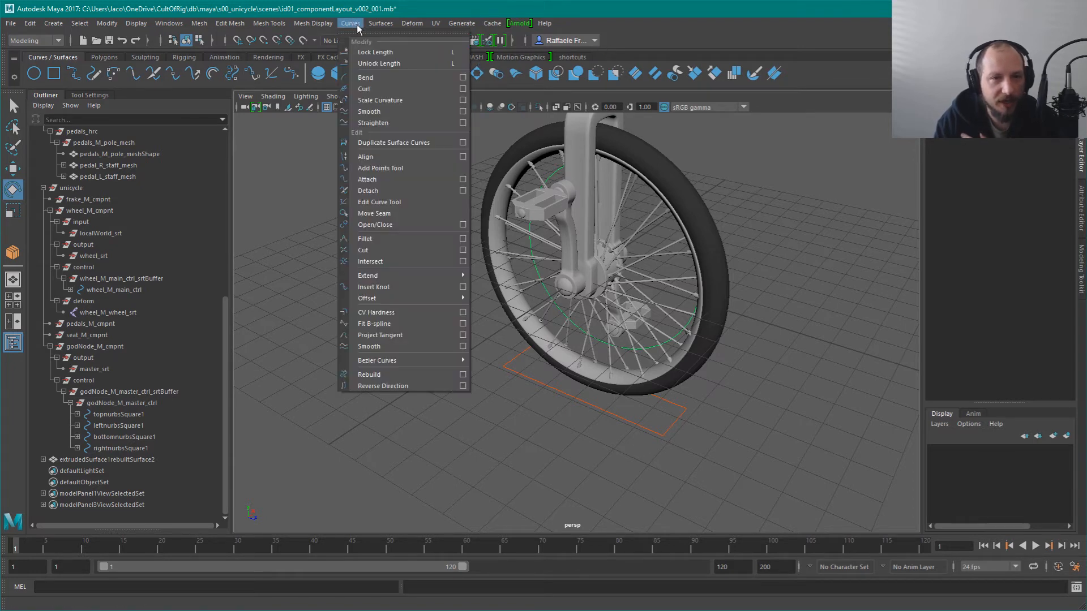
{"action": "mouse_move", "coordinate": [321, 29]}
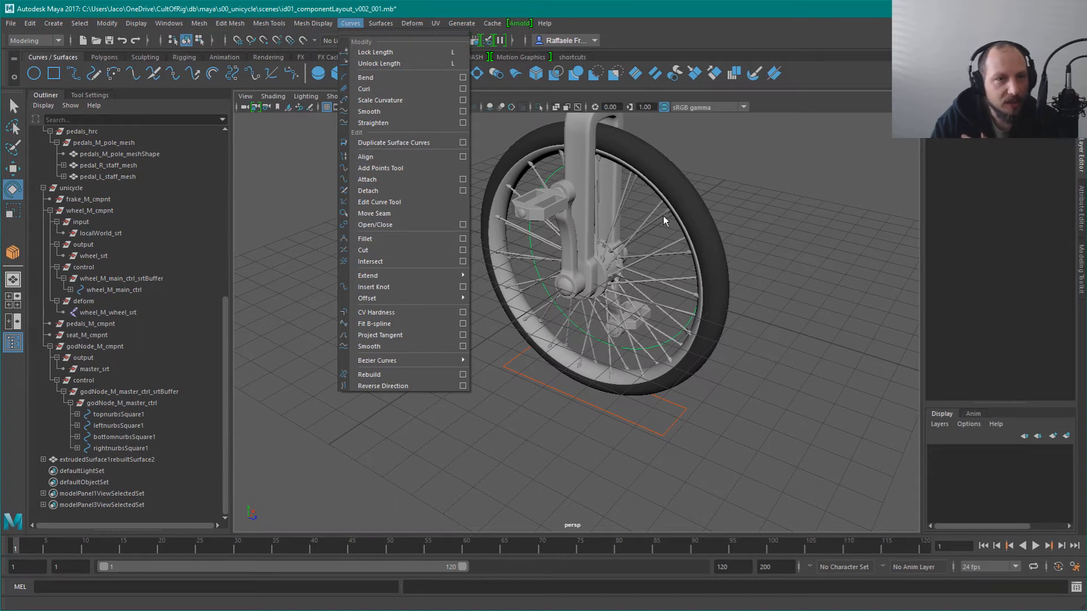
{"action": "left_click", "coordinate": [820, 145]}
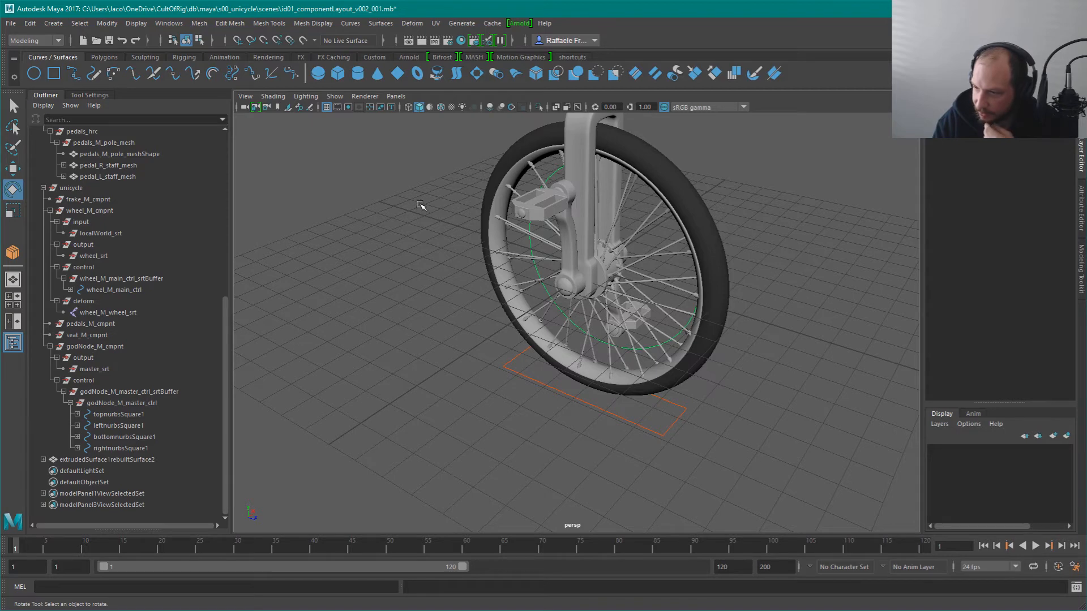
Activate the CV Curve Tool with its curve degree set to 1 Linear
{"action": "left_click", "coordinate": [352, 25]}
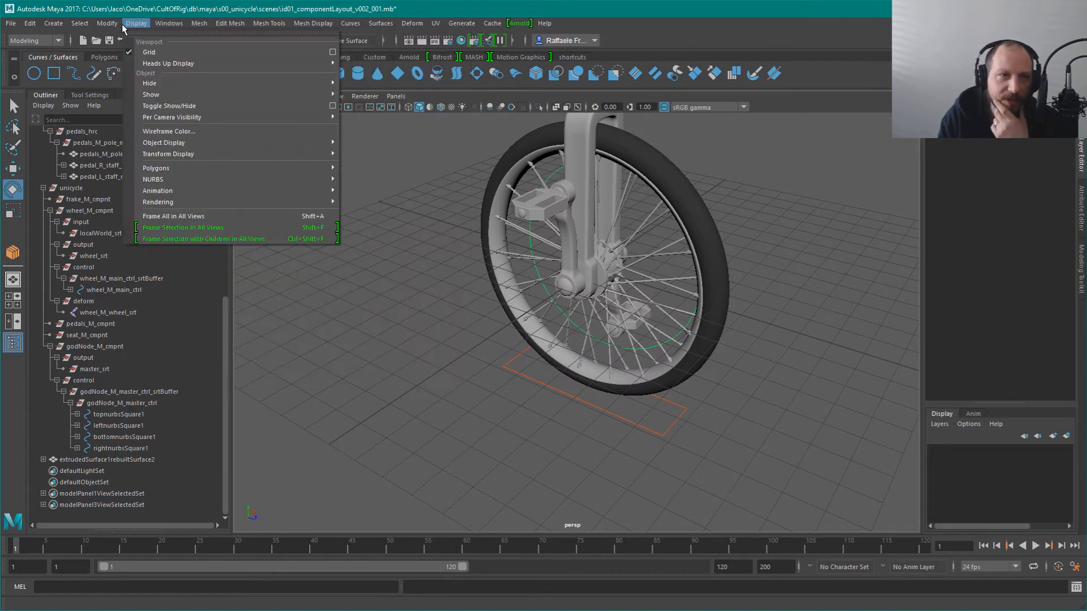
{"action": "mouse_move", "coordinate": [54, 23]}
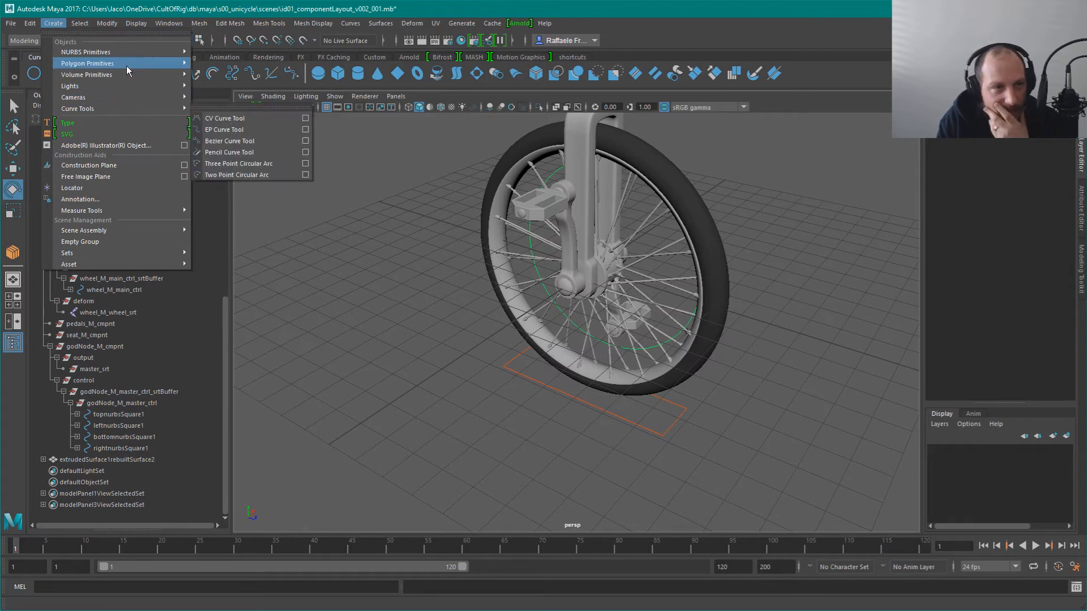
{"action": "mouse_move", "coordinate": [170, 52]}
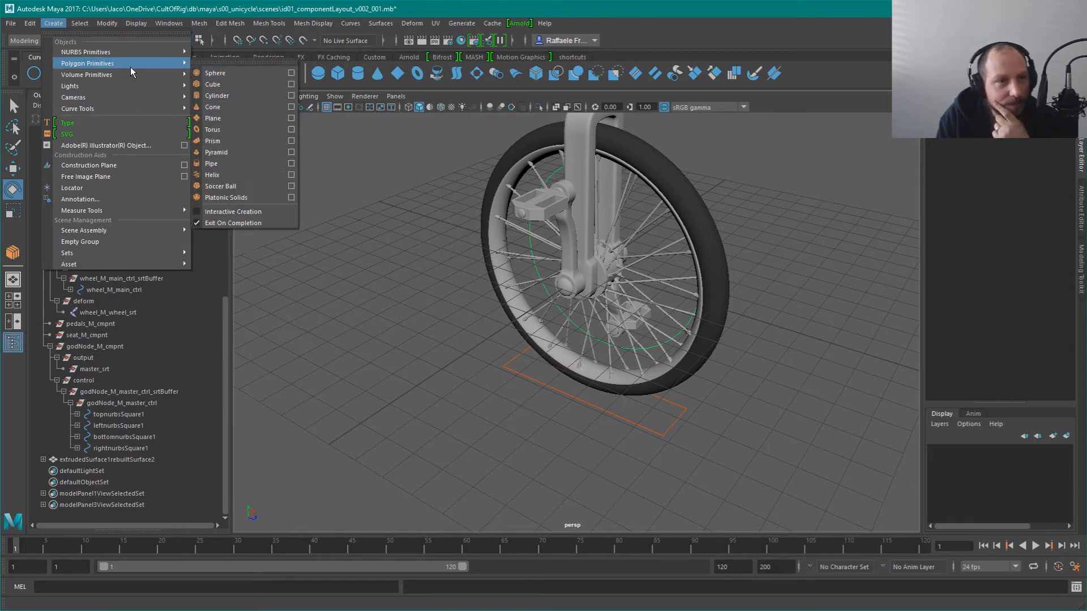
{"action": "mouse_move", "coordinate": [129, 110]}
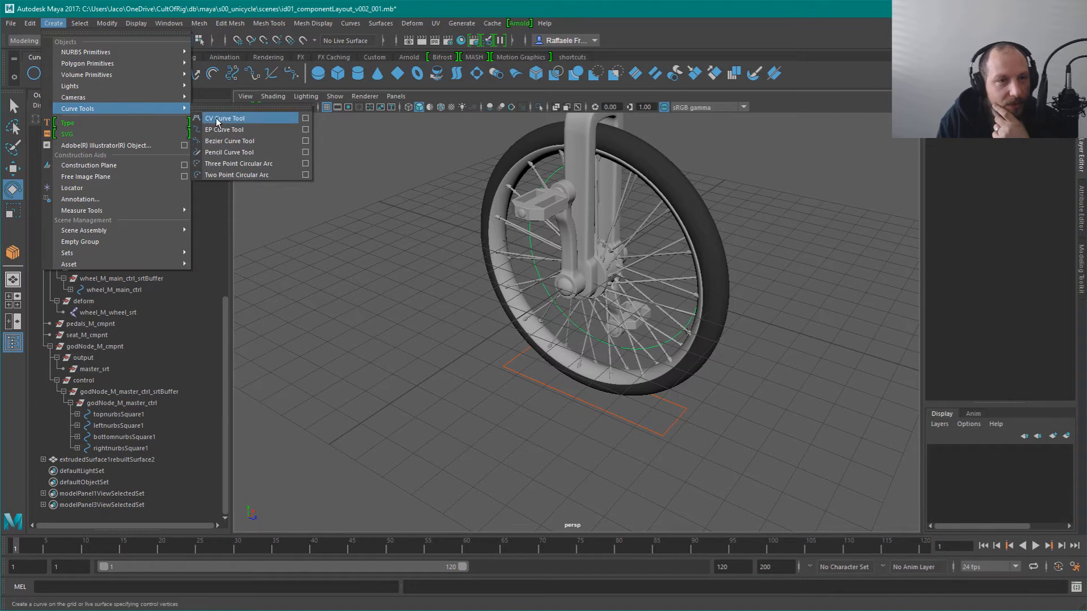
{"action": "left_click", "coordinate": [306, 118]}
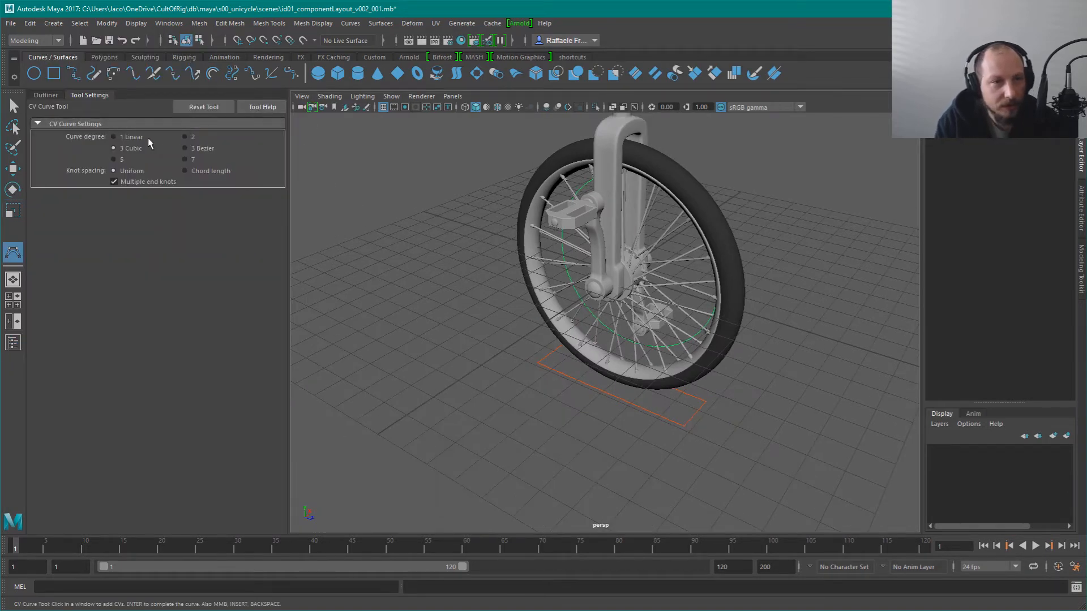
{"action": "left_click", "coordinate": [127, 138]}
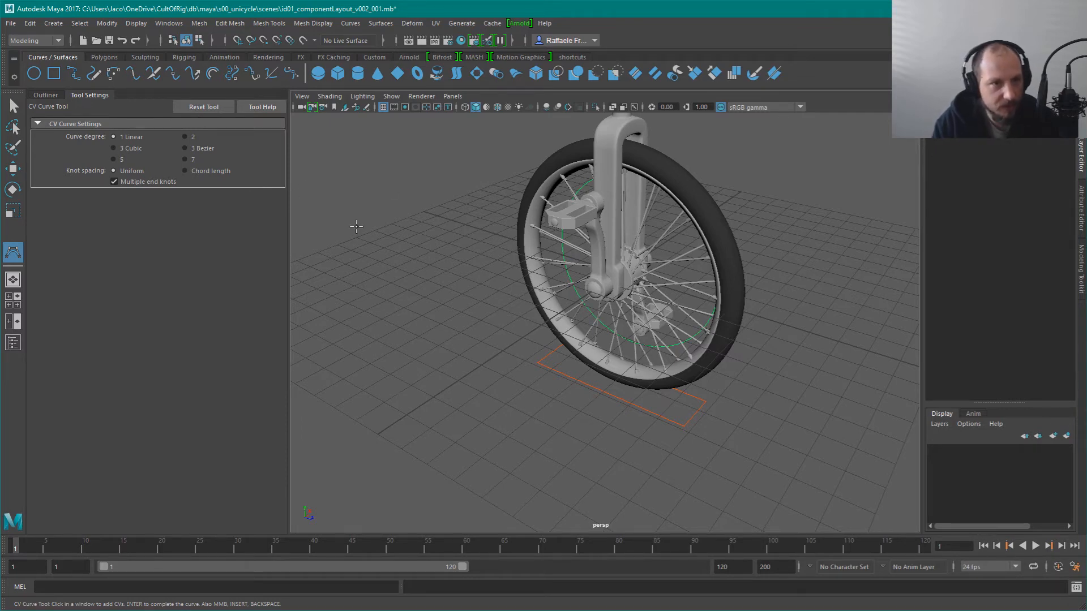
Place the first two points of a linear curve on the ground grid at one end of the wheel
{"action": "left_click_drag", "start_coordinate": [603, 357], "coordinate": [486, 270], "text": "alt"}
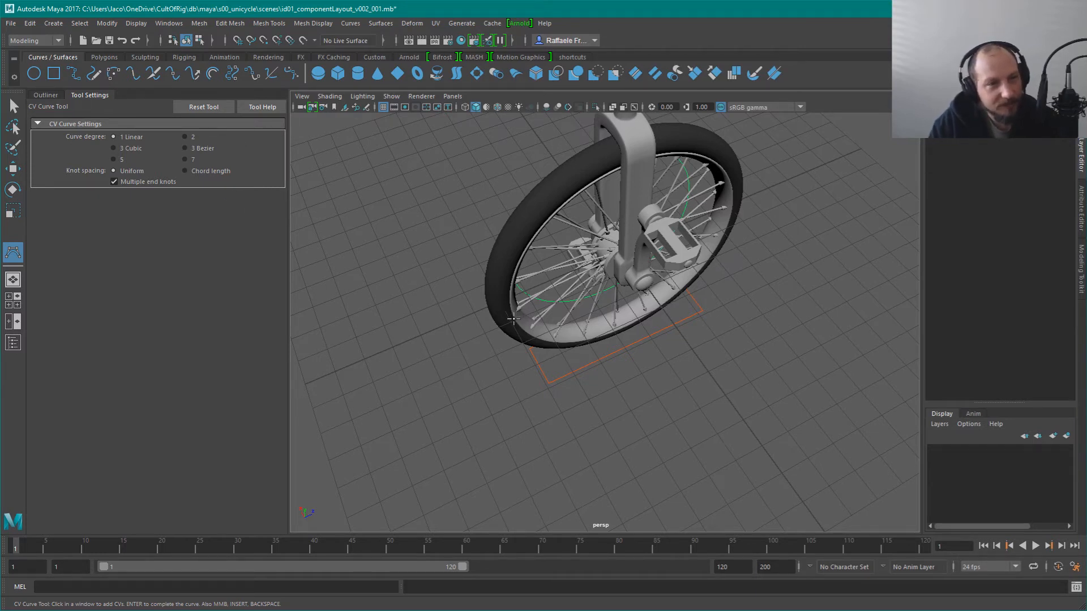
{"action": "scroll", "coordinate": [509, 328], "scroll_direction": "up", "scroll_amount": 2}
{"action": "key", "text": "v"}
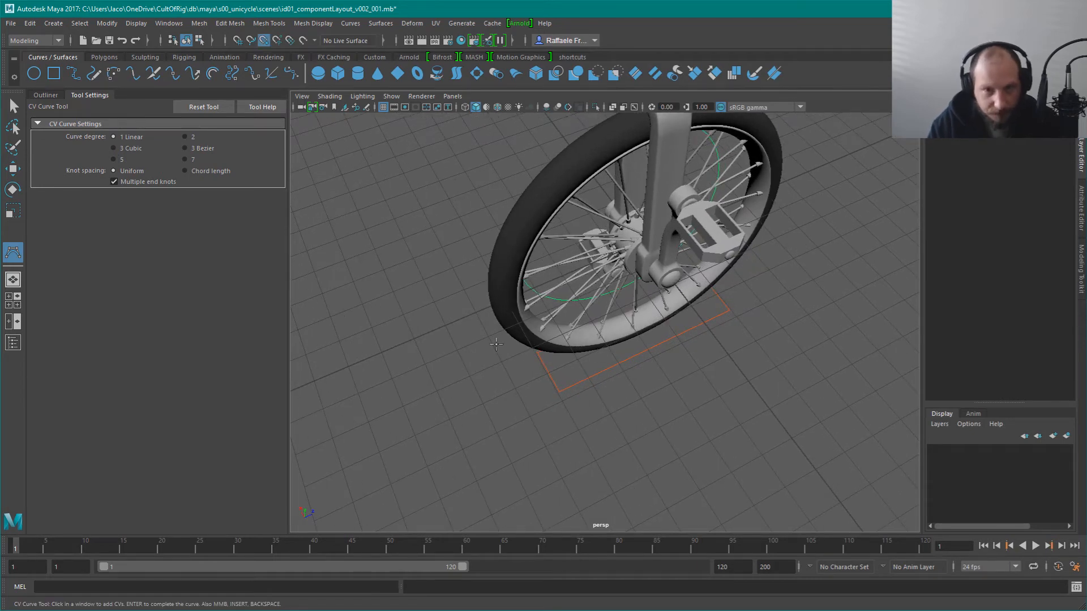
{"action": "key", "text": "x"}
{"action": "left_click", "coordinate": [516, 331]}
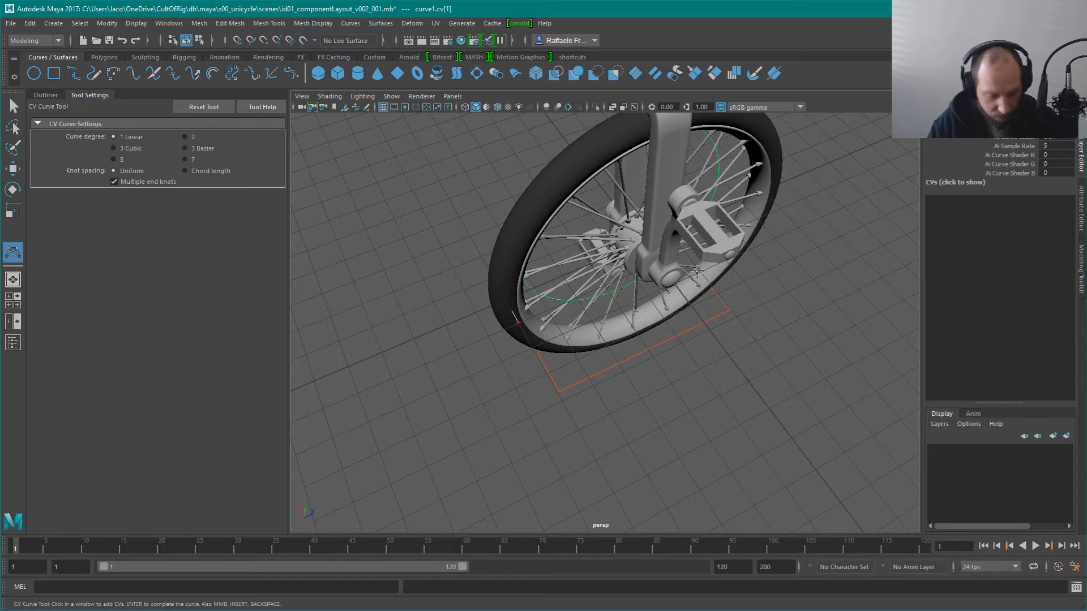
Try to snap the curve's next points to the ground square at the opposite end of the wheel, and undo the placements
{"action": "left_click_drag", "start_coordinate": [709, 262], "coordinate": [620, 397], "text": "alt"}
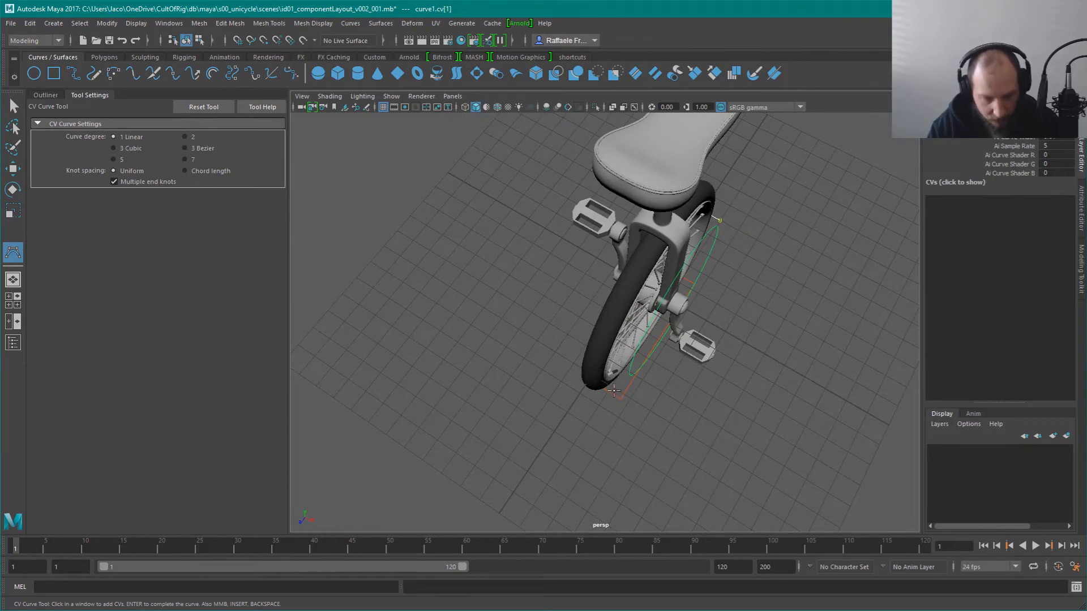
{"action": "key", "text": "v"}
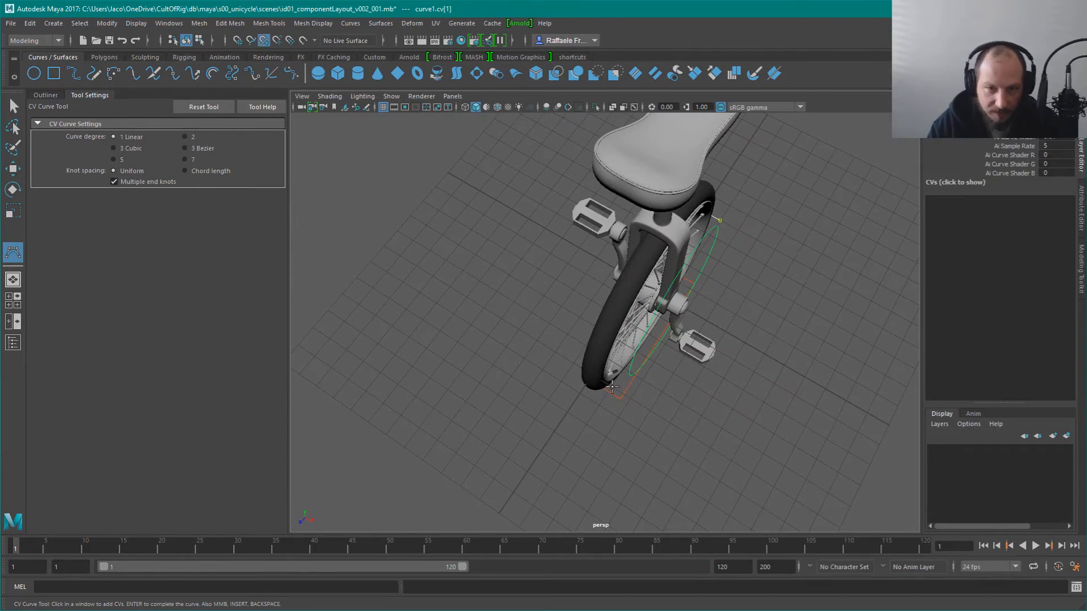
{"action": "left_click", "coordinate": [613, 388]}
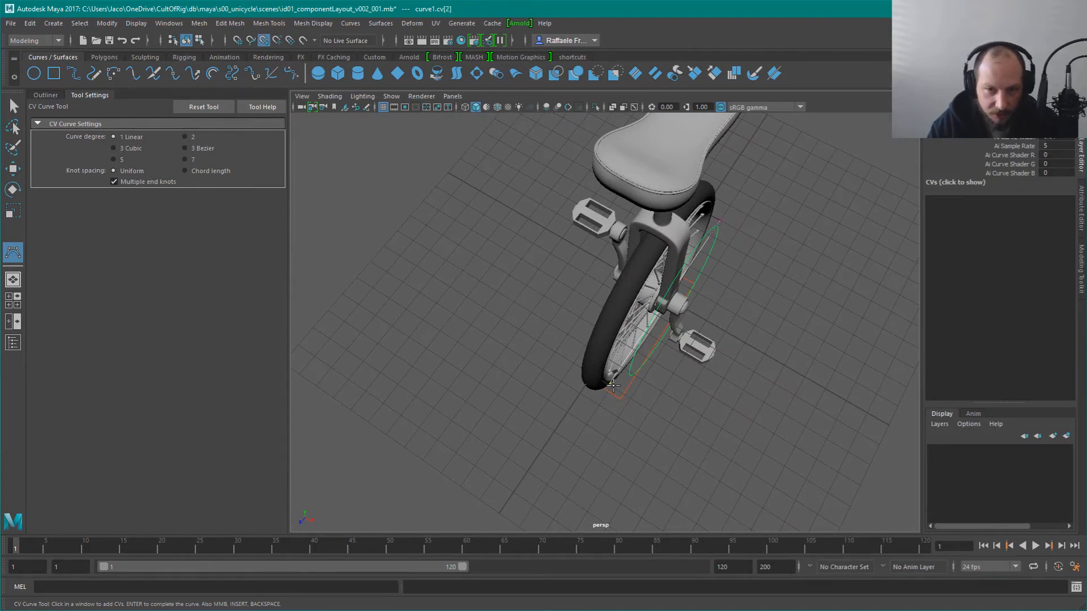
{"action": "left_click", "coordinate": [574, 362]}
{"action": "left_click_drag", "start_coordinate": [601, 334], "coordinate": [632, 328], "text": "alt"}
{"action": "key", "text": "ctrl+z"}
{"action": "key", "text": "ctrl+z"}
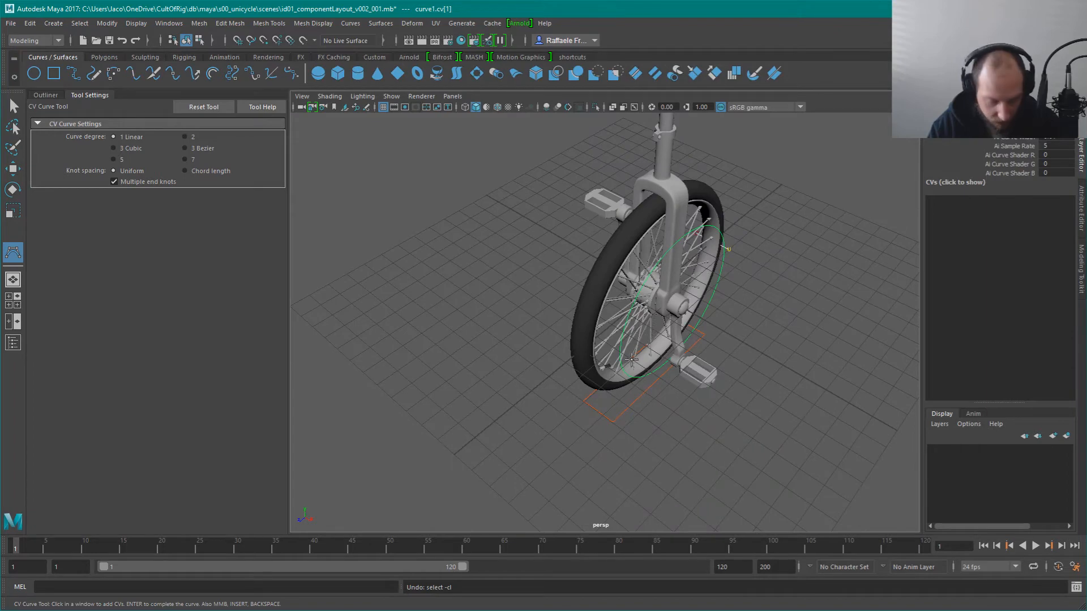
{"action": "key", "text": "v"}
{"action": "left_click", "coordinate": [586, 401]}
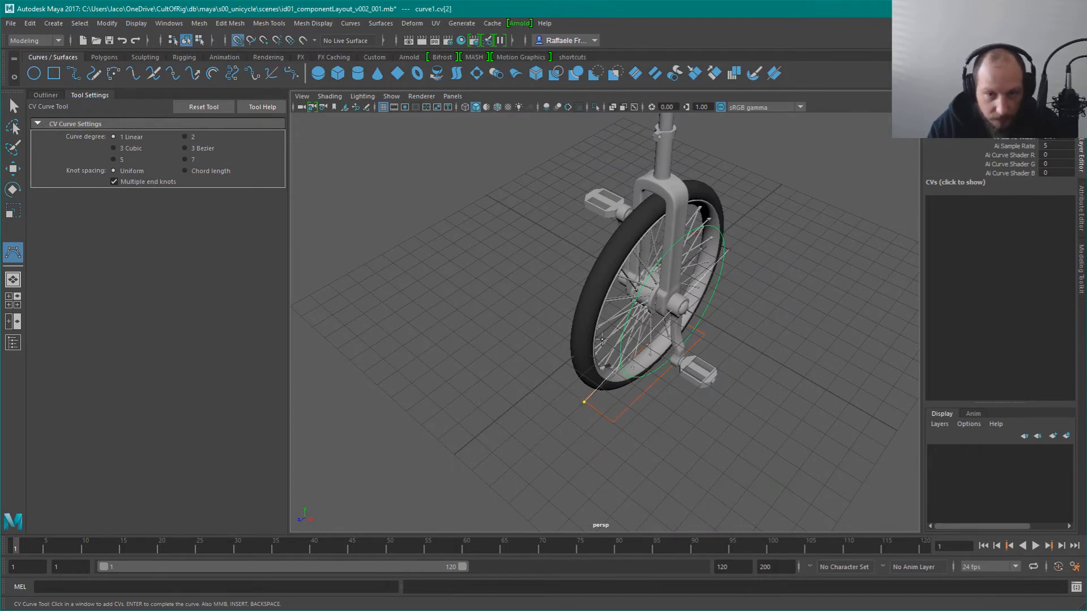
{"action": "left_click_drag", "start_coordinate": [617, 373], "coordinate": [600, 460], "text": "alt"}
{"action": "key", "text": "ctrl+z"}
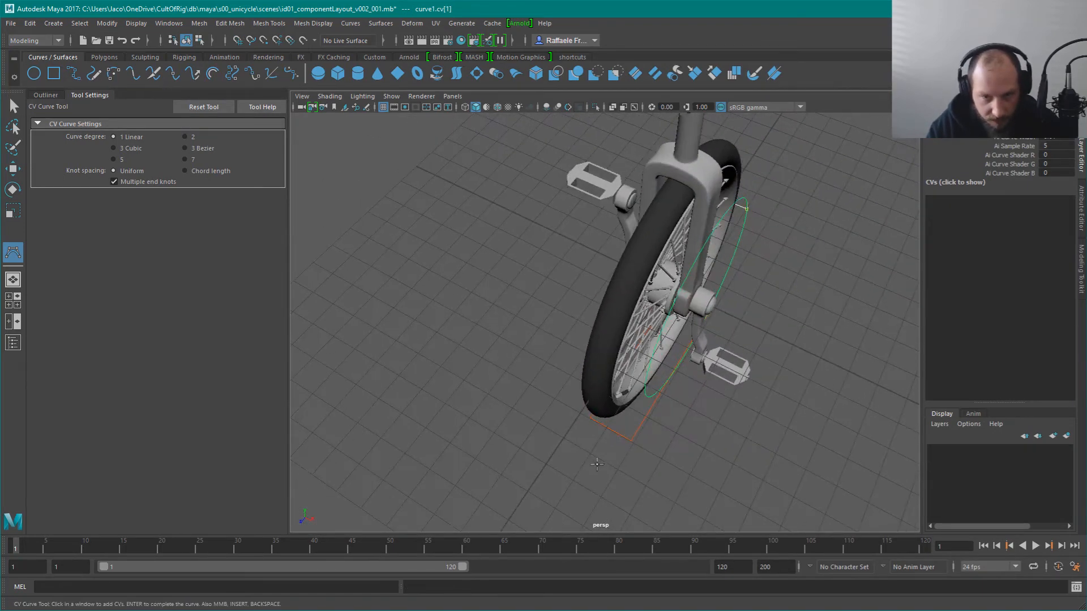
Place the curve's remaining two points on grid points beyond the opposite end of the wheel, and finish the curve
{"action": "left_click", "coordinate": [590, 454]}
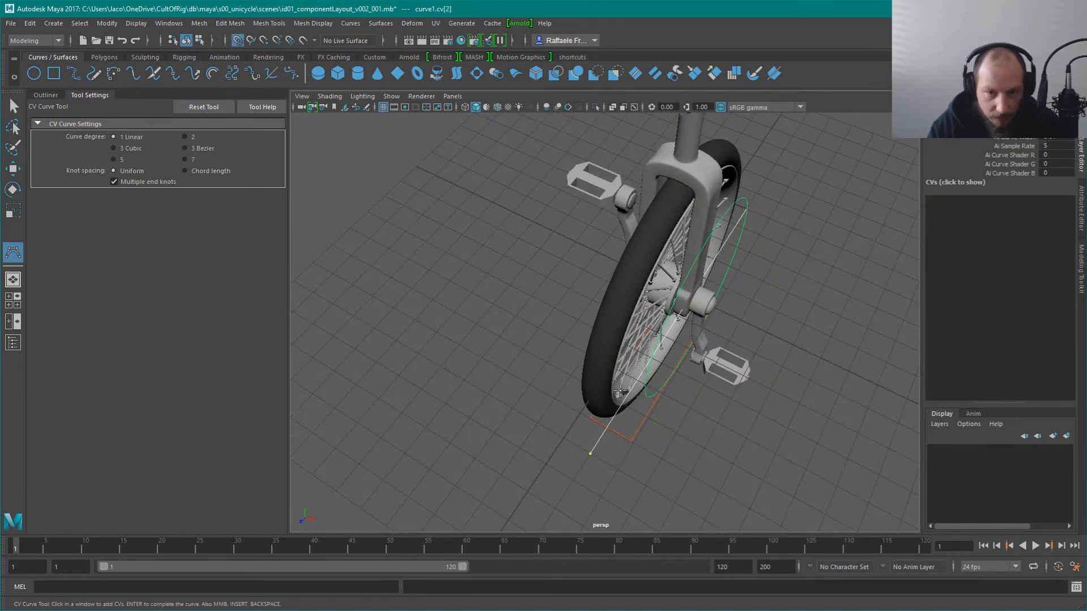
{"action": "left_click", "coordinate": [537, 423]}
{"action": "left_click_drag", "start_coordinate": [575, 432], "coordinate": [668, 355], "text": "alt"}
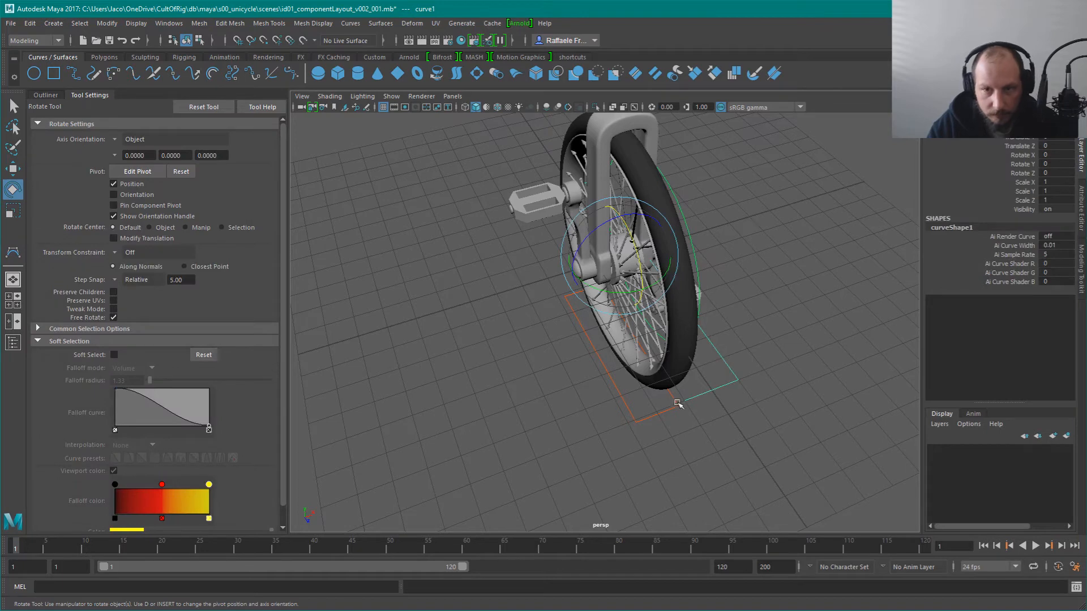
Activate the Move tool and try to switch the new ground curve to vertex selection
{"action": "right_click", "coordinate": [707, 390], "text": "shift"}
{"action": "right_click_drag", "start_coordinate": [708, 393], "coordinate": [748, 377], "text": "shift"}
{"action": "left_click_drag", "start_coordinate": [700, 331], "coordinate": [646, 332], "text": "alt"}
{"action": "key", "text": "w"}
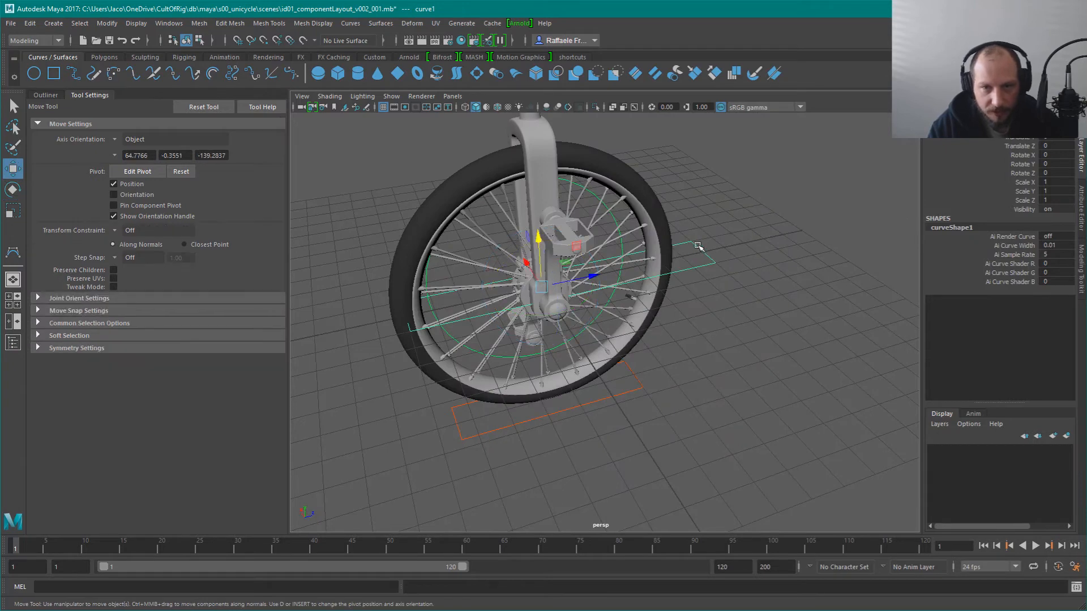
{"action": "key", "text": "F8"}
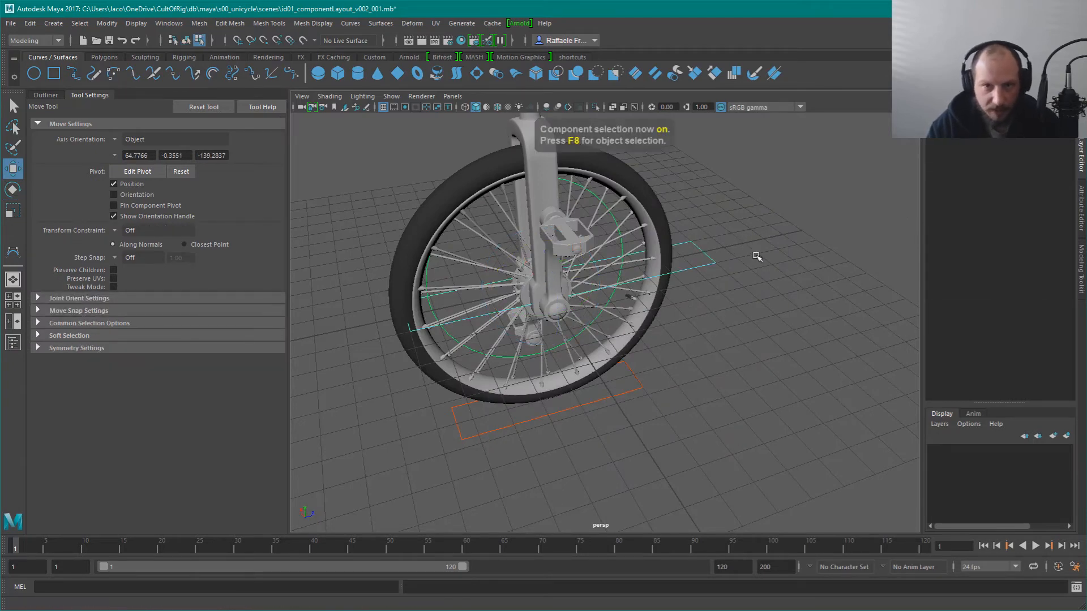
{"action": "left_click_drag", "start_coordinate": [757, 257], "coordinate": [733, 261], "text": "alt"}
{"action": "key", "text": "F9"}
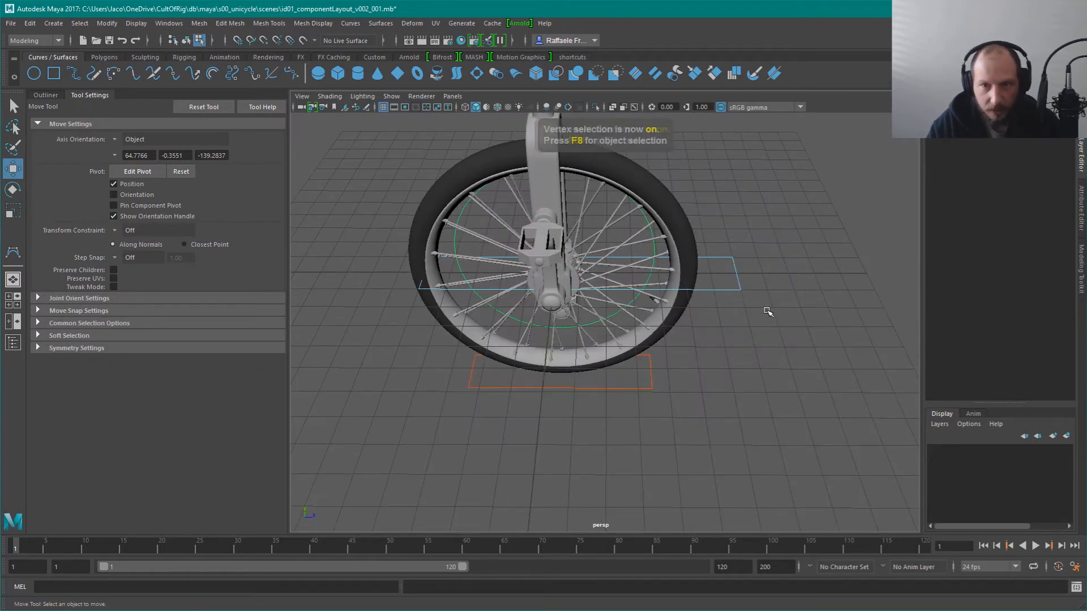
{"action": "left_click_drag", "start_coordinate": [725, 362], "coordinate": [758, 317], "text": "alt"}
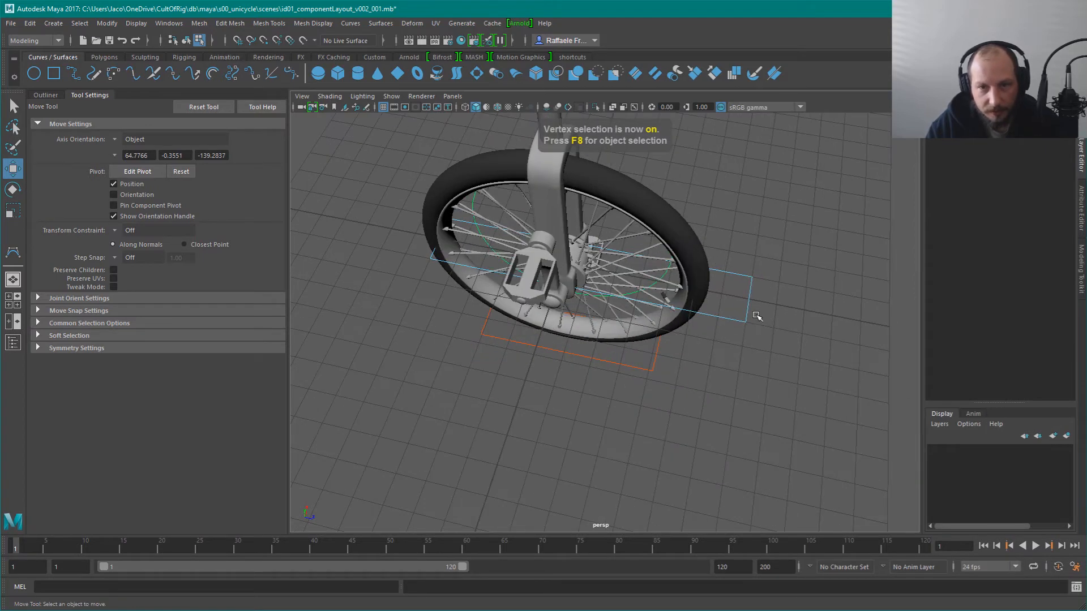
Try to reselect the ground curve in object mode and return it to component selection
{"action": "left_click", "coordinate": [46, 95]}
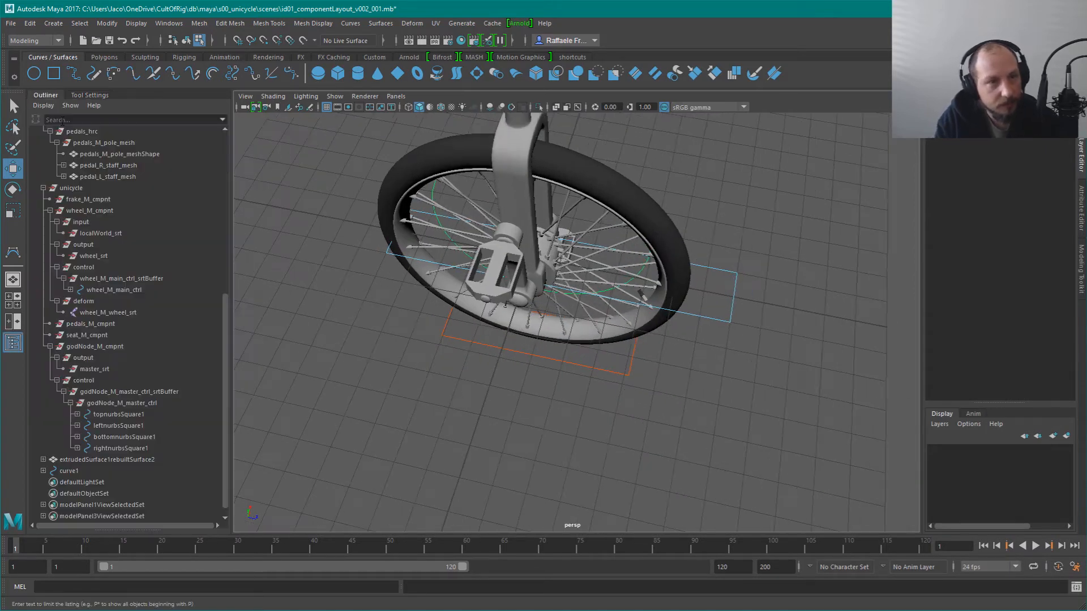
{"action": "key", "text": "F8"}
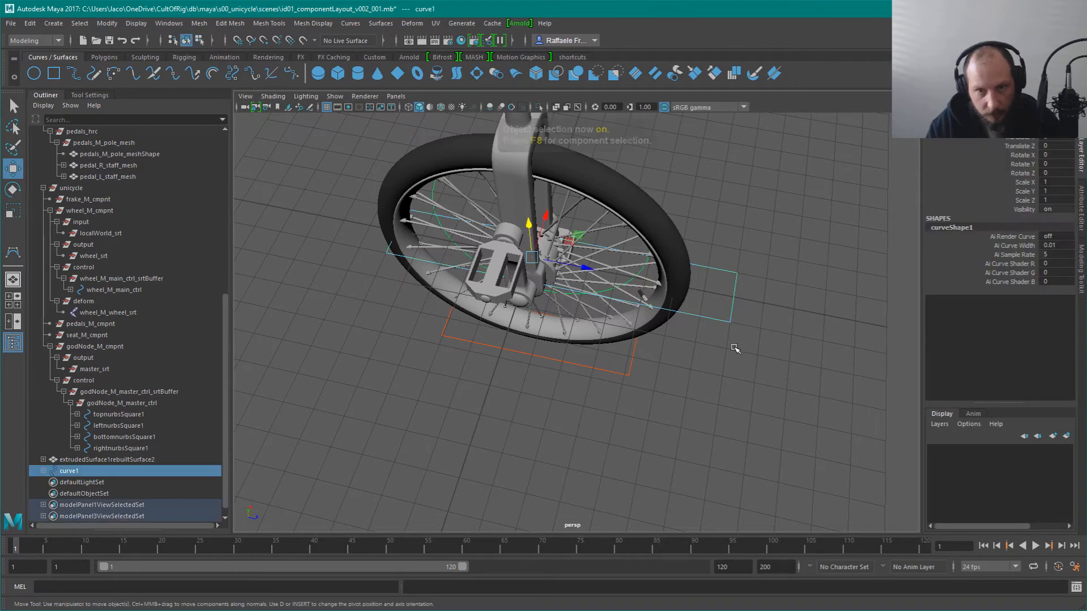
{"action": "left_click", "coordinate": [780, 295]}
{"action": "left_click", "coordinate": [726, 271]}
{"action": "left_click_drag", "start_coordinate": [726, 272], "coordinate": [734, 320], "text": "alt"}
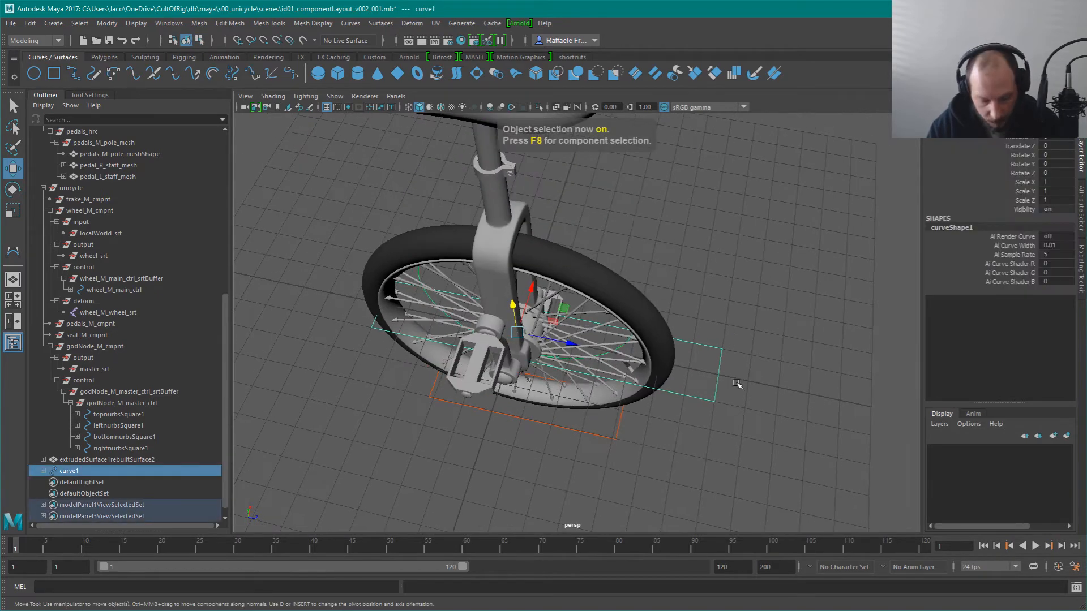
{"action": "left_click", "coordinate": [746, 365]}
{"action": "key", "text": "F8"}
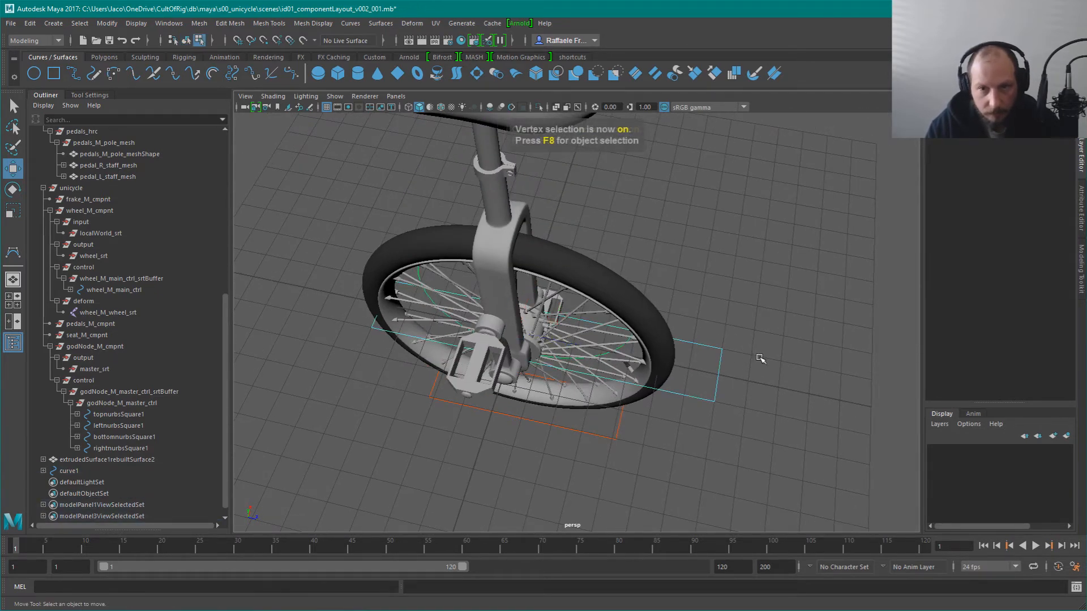
Try the Drag selection mode in the Modeling Toolkit and return to Pick/Marquee
{"action": "left_click", "coordinate": [1080, 268]}
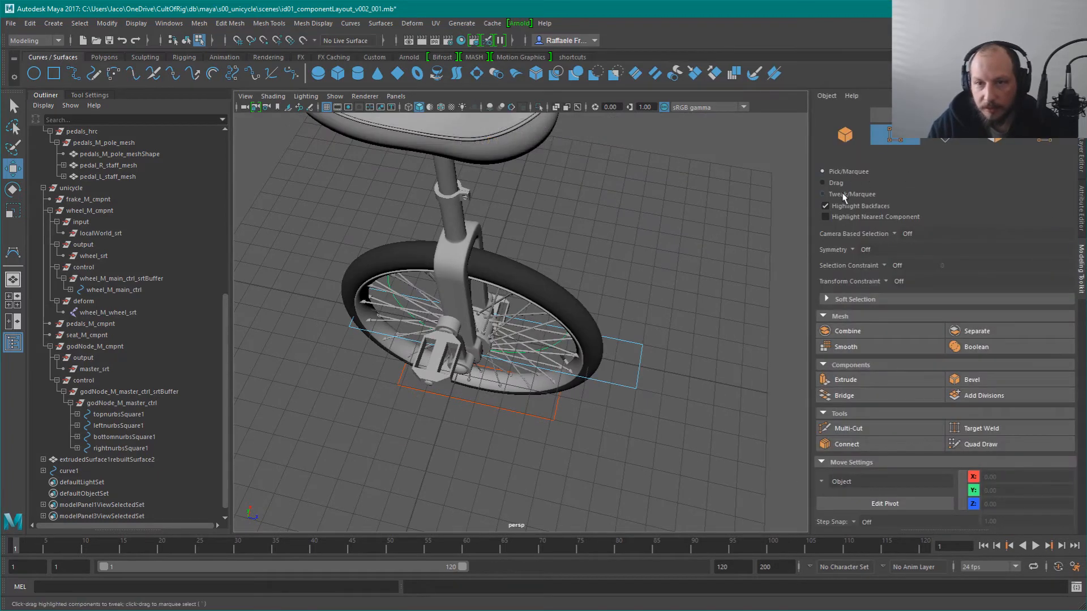
{"action": "left_click_drag", "start_coordinate": [680, 365], "coordinate": [659, 326], "text": "alt"}
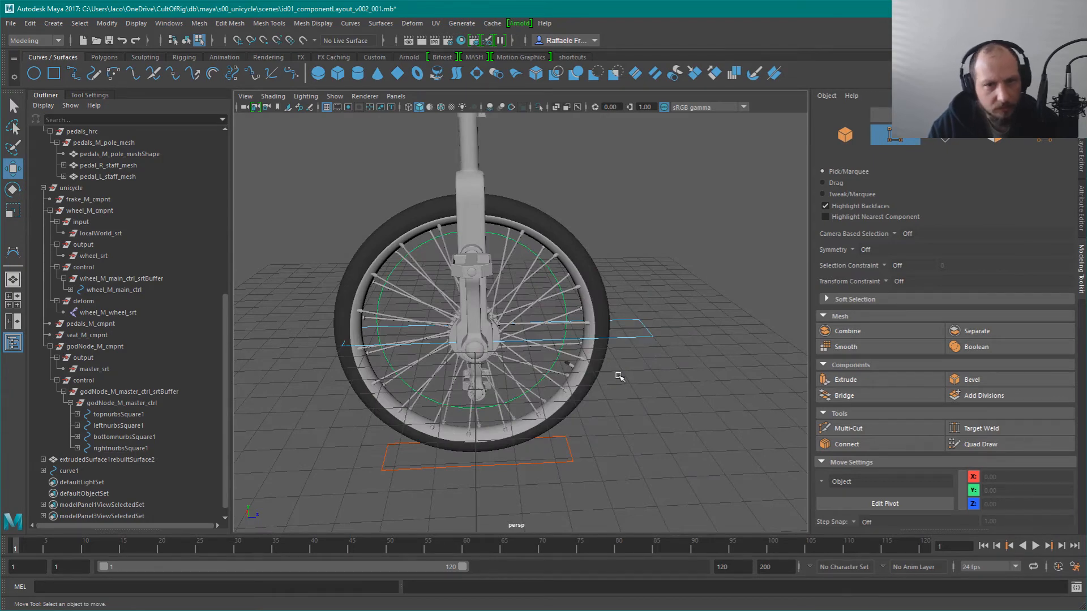
{"action": "middle_click_drag", "start_coordinate": [632, 328], "coordinate": [669, 362], "text": "alt"}
{"action": "right_click_drag", "start_coordinate": [669, 362], "coordinate": [579, 289], "text": "alt"}
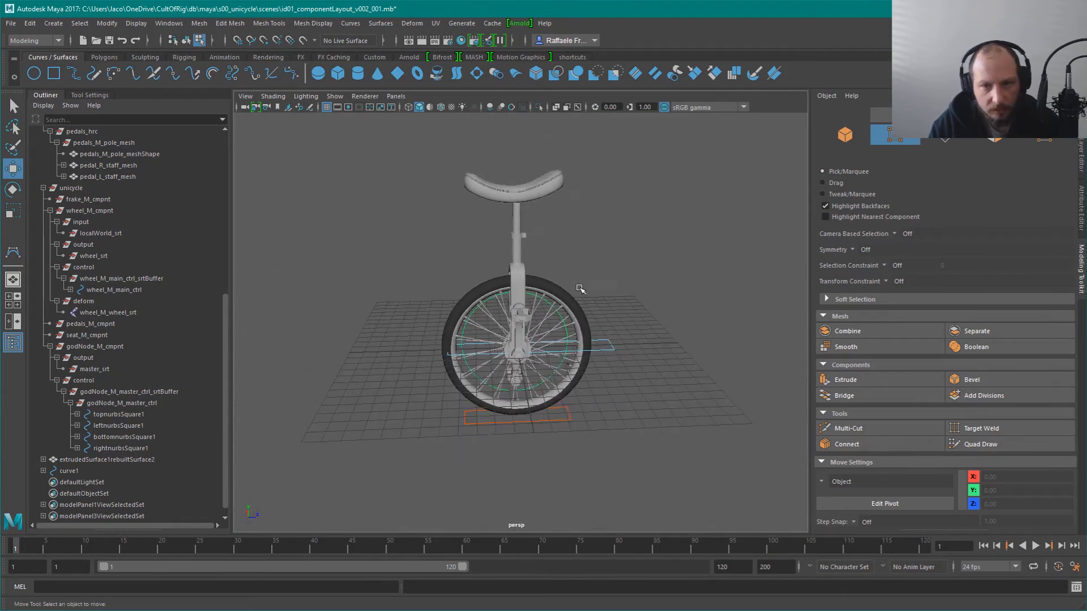
{"action": "left_click", "coordinate": [835, 184]}
{"action": "left_click", "coordinate": [824, 170]}
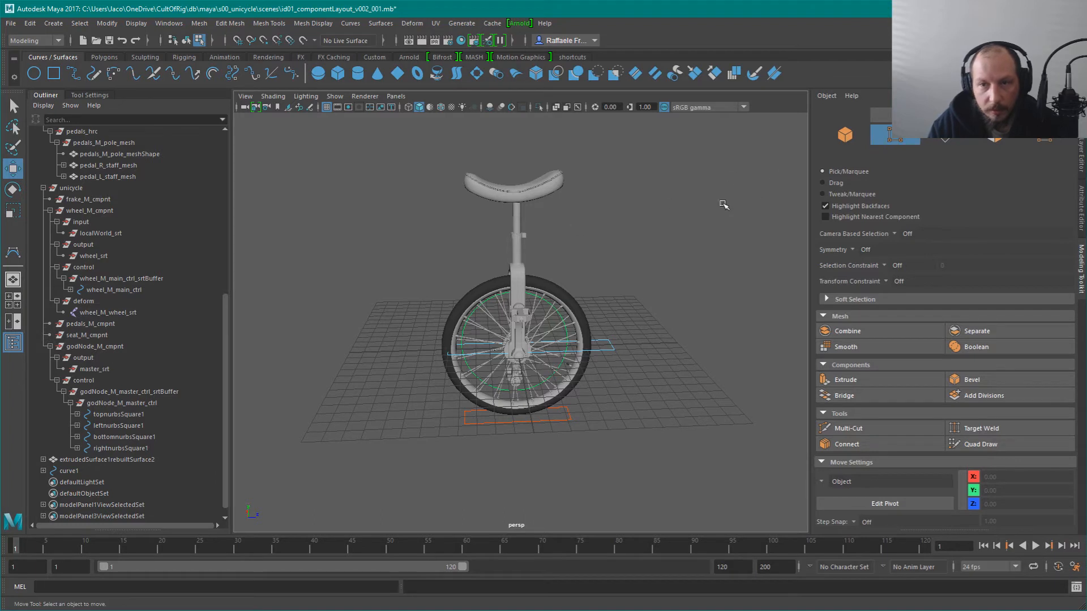
Check the Move tool's axis orientation options and try to box-select the points at the curve's protruding end
{"action": "left_click", "coordinate": [89, 95]}
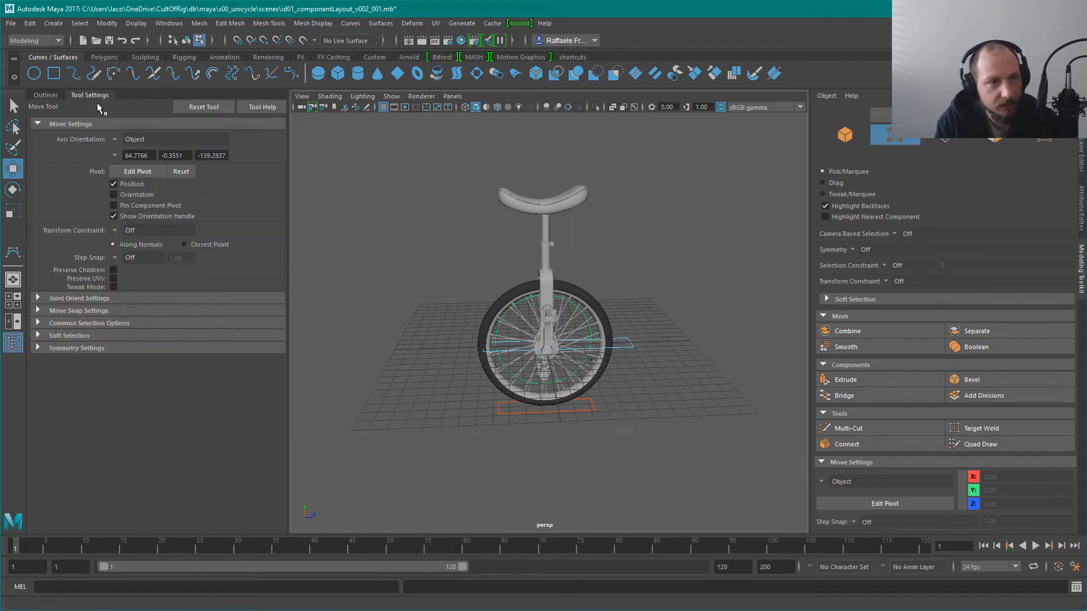
{"action": "left_click", "coordinate": [116, 142]}
{"action": "left_click", "coordinate": [117, 146]}
{"action": "left_click", "coordinate": [117, 146]}
{"action": "left_click", "coordinate": [118, 149]}
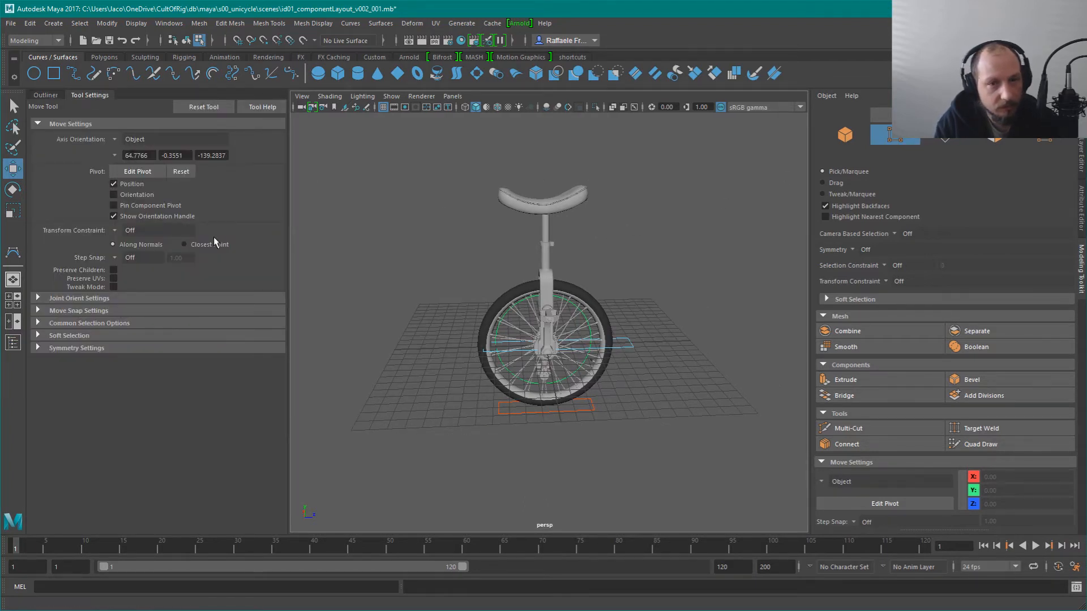
{"action": "left_click_drag", "start_coordinate": [660, 309], "coordinate": [690, 374]}
{"action": "left_click", "coordinate": [1080, 145]}
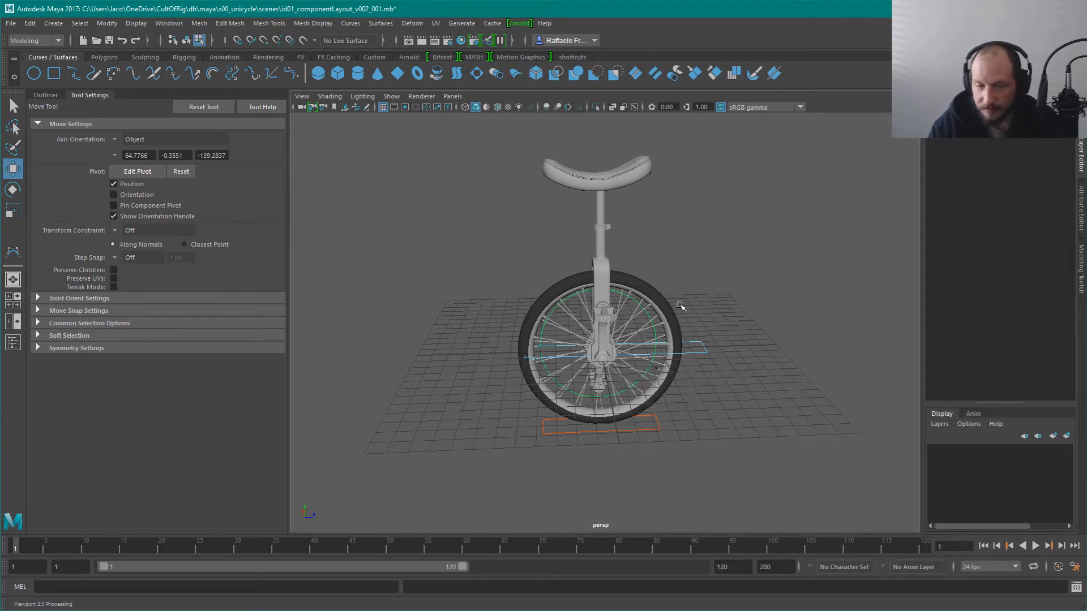
Switch the curve to Control Vertex editing and select the two vertices at the end extending beyond the wheel
{"action": "right_click", "coordinate": [704, 350], "text": "shift"}
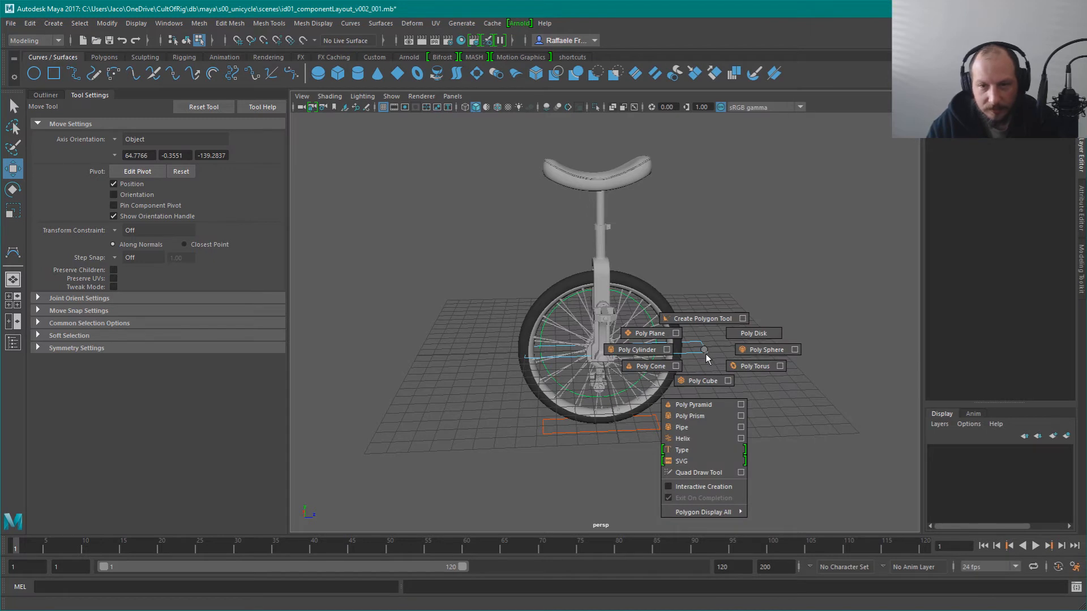
{"action": "right_click", "coordinate": [707, 352]}
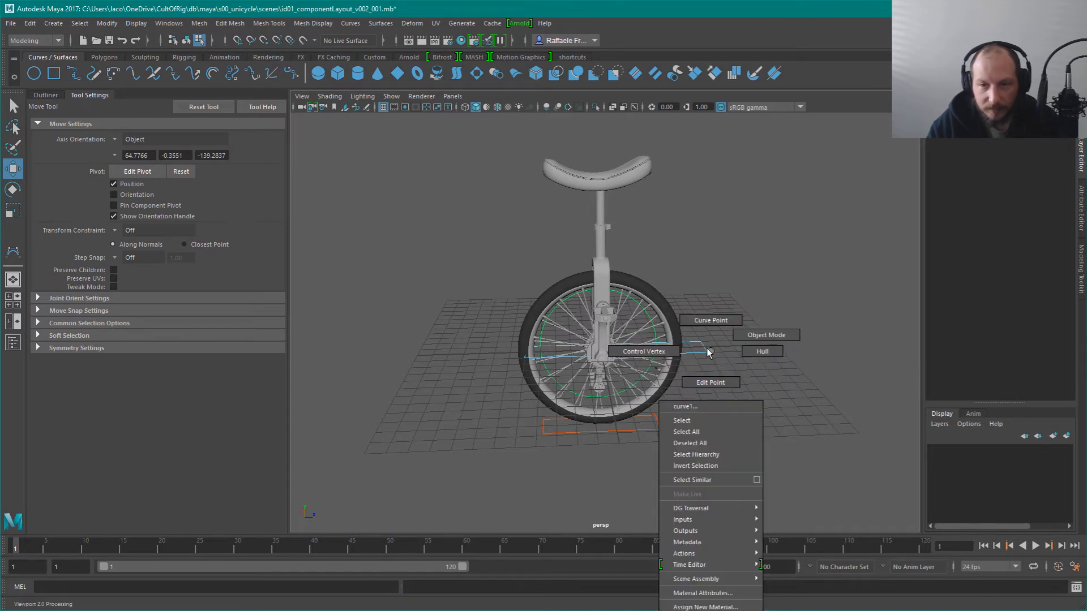
{"action": "left_click", "coordinate": [674, 351]}
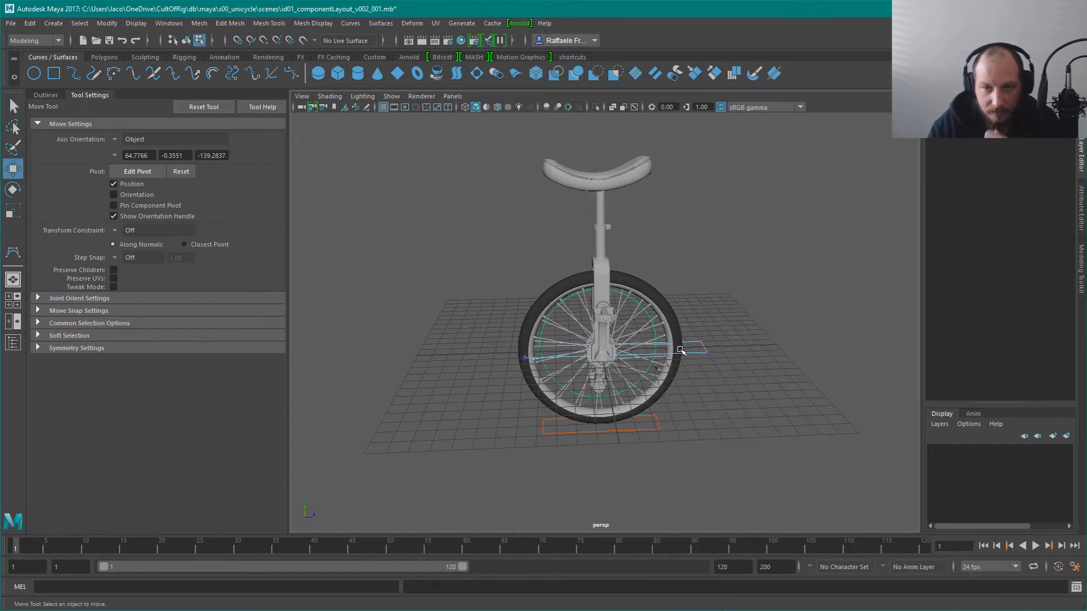
{"action": "left_click_drag", "start_coordinate": [728, 301], "coordinate": [706, 312], "text": "alt"}
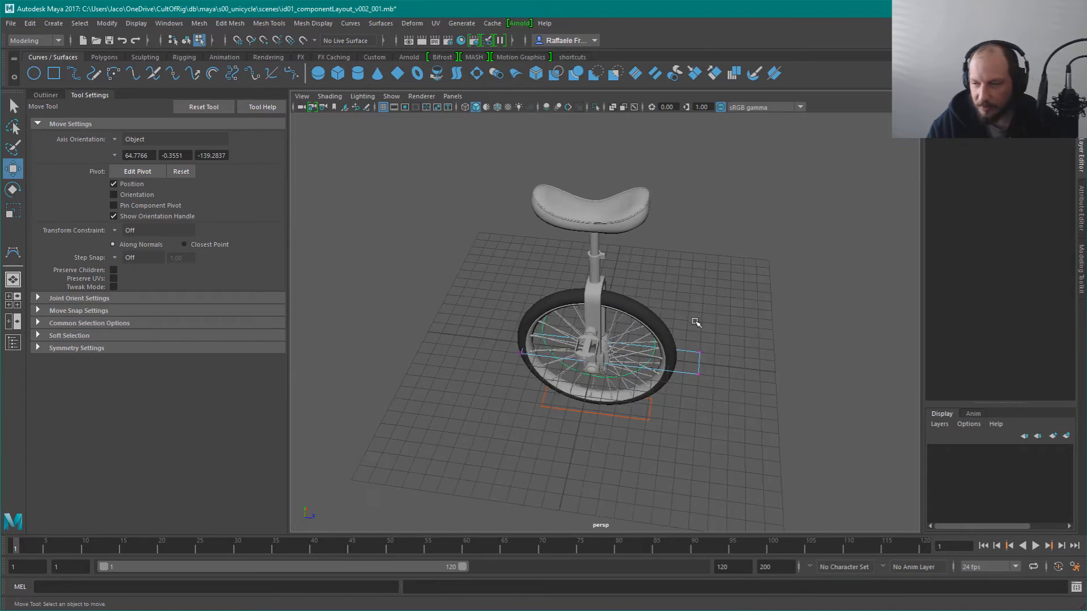
{"action": "middle_click_drag", "start_coordinate": [685, 316], "coordinate": [670, 274], "text": "alt"}
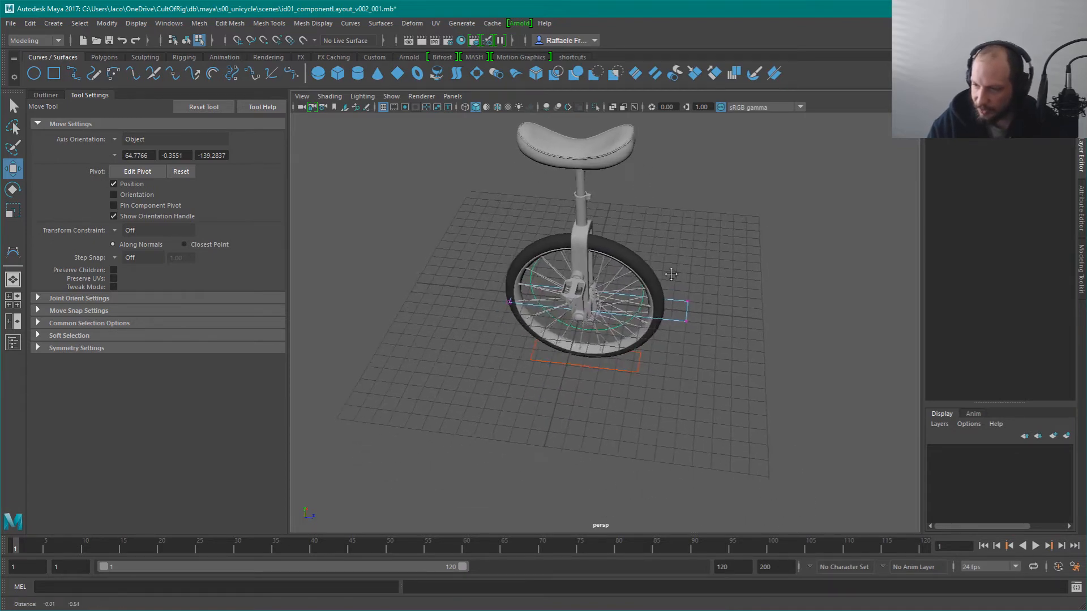
{"action": "right_click_drag", "start_coordinate": [670, 274], "coordinate": [725, 309], "text": "alt"}
{"action": "left_click_drag", "start_coordinate": [737, 271], "coordinate": [765, 358]}
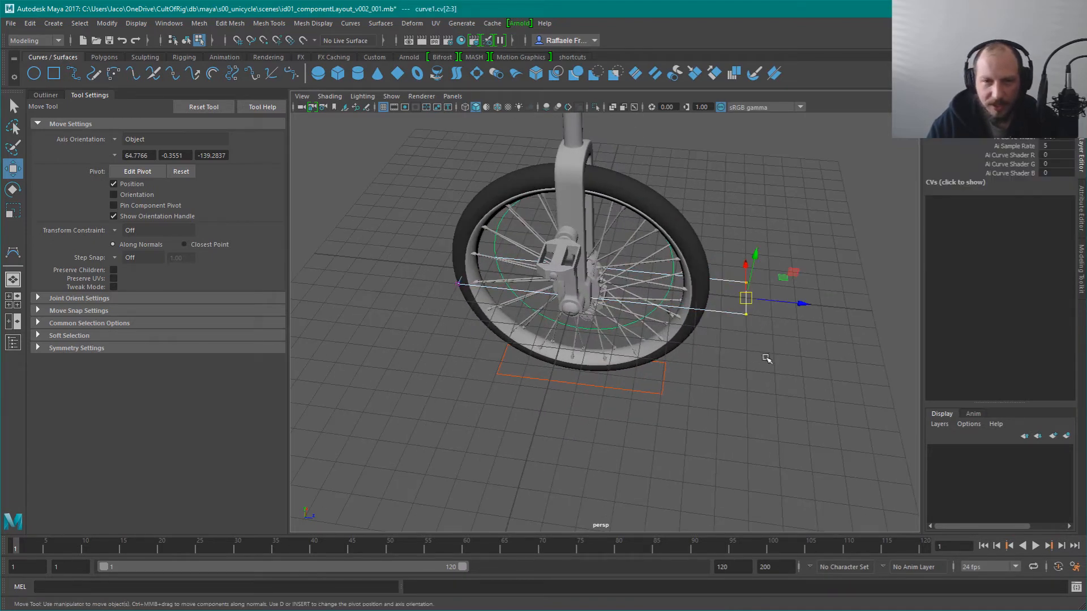
Move the two selected control vertices inward along the curve's length to bring that end close to the wheel's rim
{"action": "middle_click_drag", "start_coordinate": [737, 282], "coordinate": [730, 319], "text": "alt"}
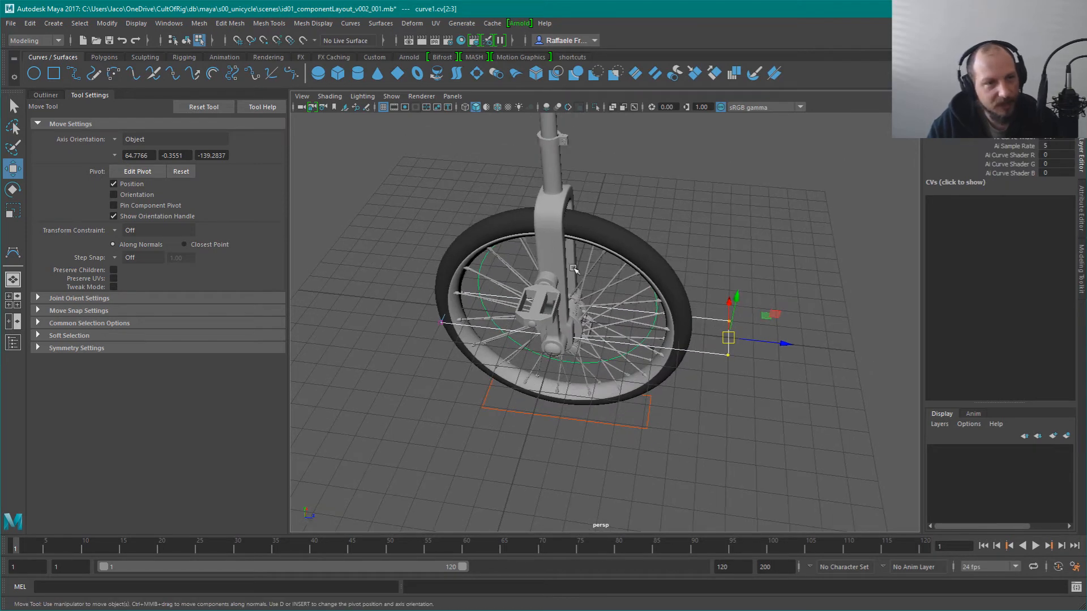
{"action": "left_click", "coordinate": [55, 97]}
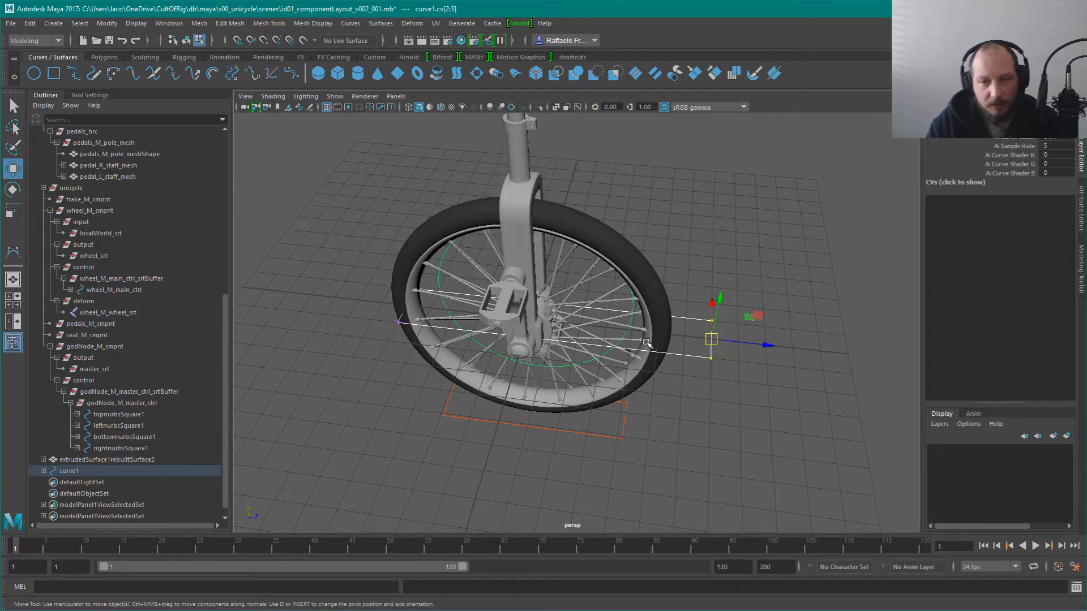
{"action": "mouse_move", "coordinate": [761, 346]}
{"action": "left_mouse_down", "text": "alt"}
{"action": "mouse_move", "coordinate": [714, 325]}
{"action": "mouse_move", "coordinate": [753, 317]}
{"action": "mouse_move", "coordinate": [771, 286]}
{"action": "mouse_move", "coordinate": [783, 309]}
{"action": "mouse_move", "coordinate": [764, 338]}
{"action": "left_mouse_up", "text": "alt"}
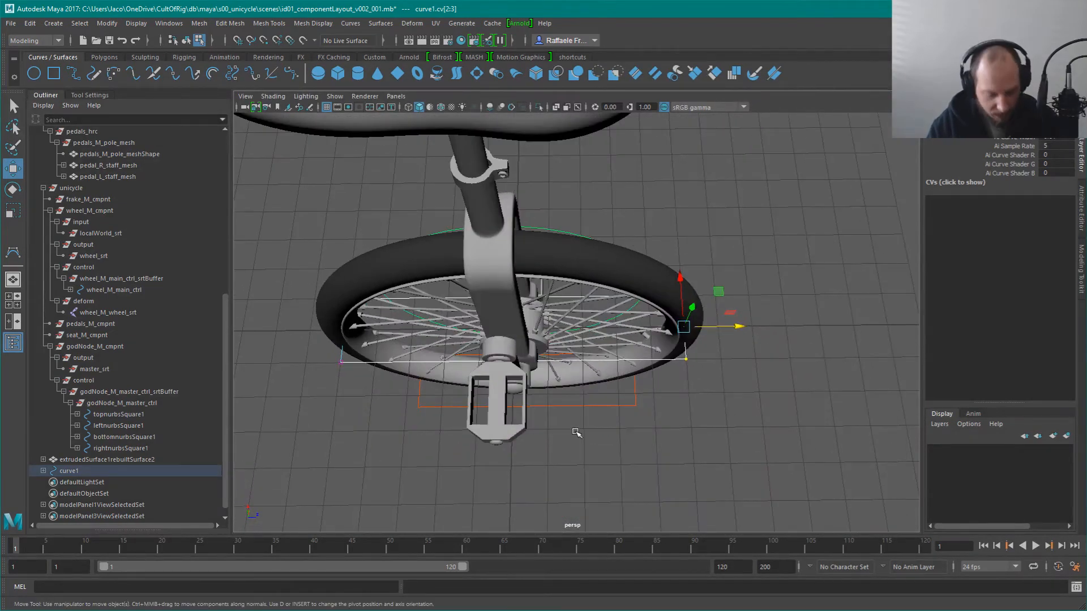
Snap the curve's two moved control vertices to the grid one at a time, and return to object selection with nothing selected
{"action": "left_click", "coordinate": [752, 421]}
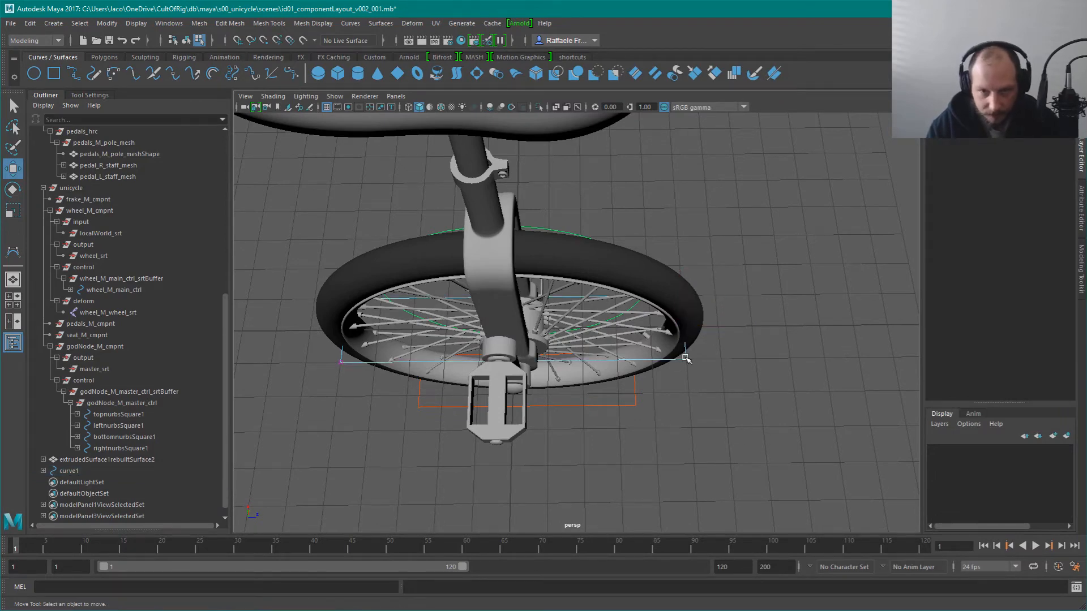
{"action": "left_click", "coordinate": [685, 358]}
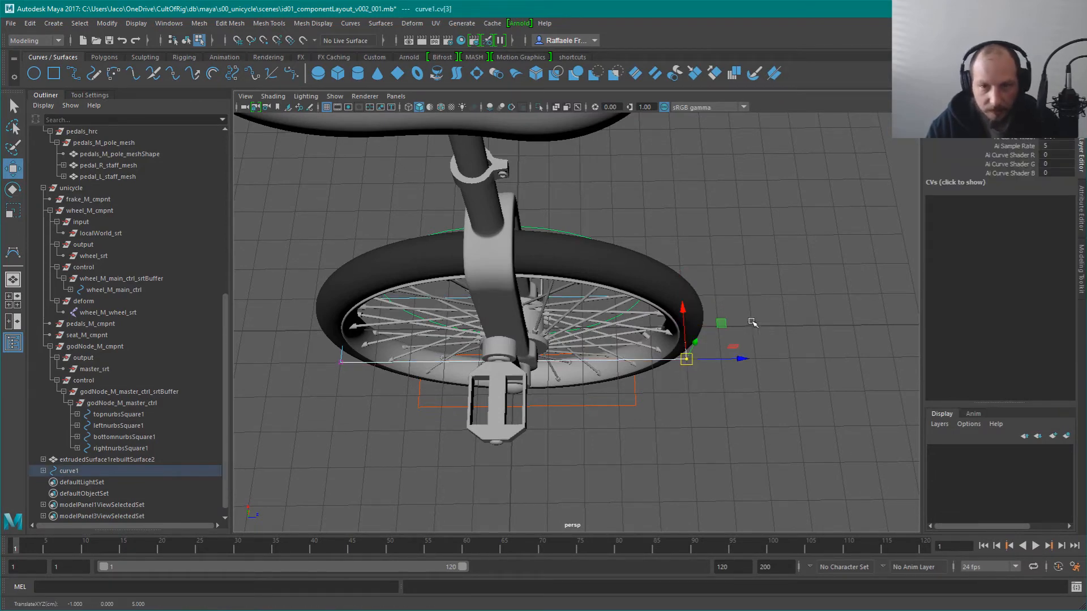
{"action": "left_click_drag", "start_coordinate": [753, 323], "coordinate": [663, 400], "text": "alt"}
{"action": "left_click", "coordinate": [668, 378]}
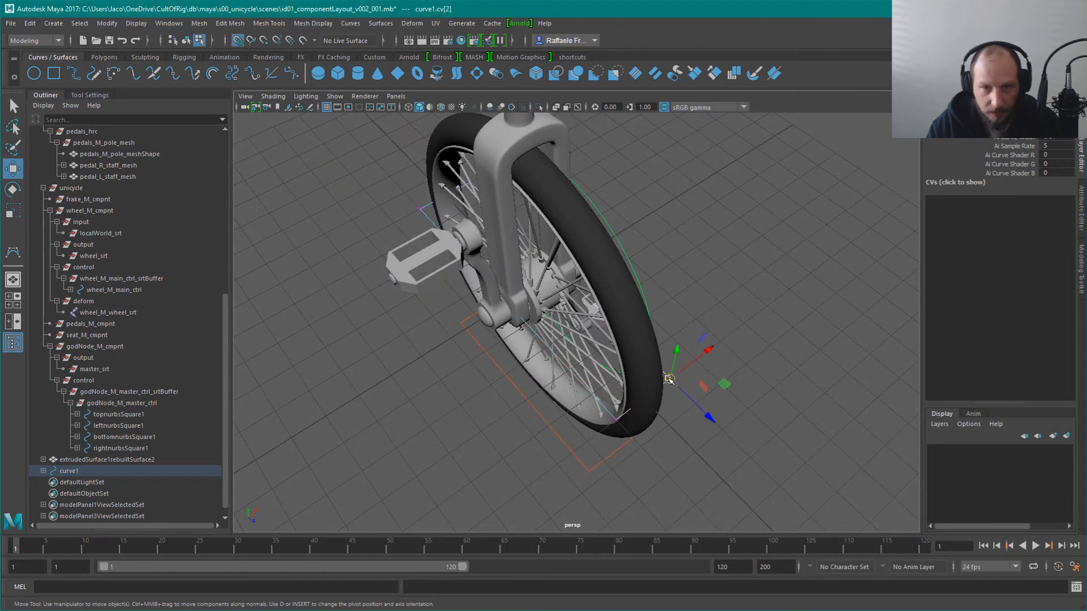
{"action": "key", "text": "F8"}
{"action": "left_click", "coordinate": [731, 328]}
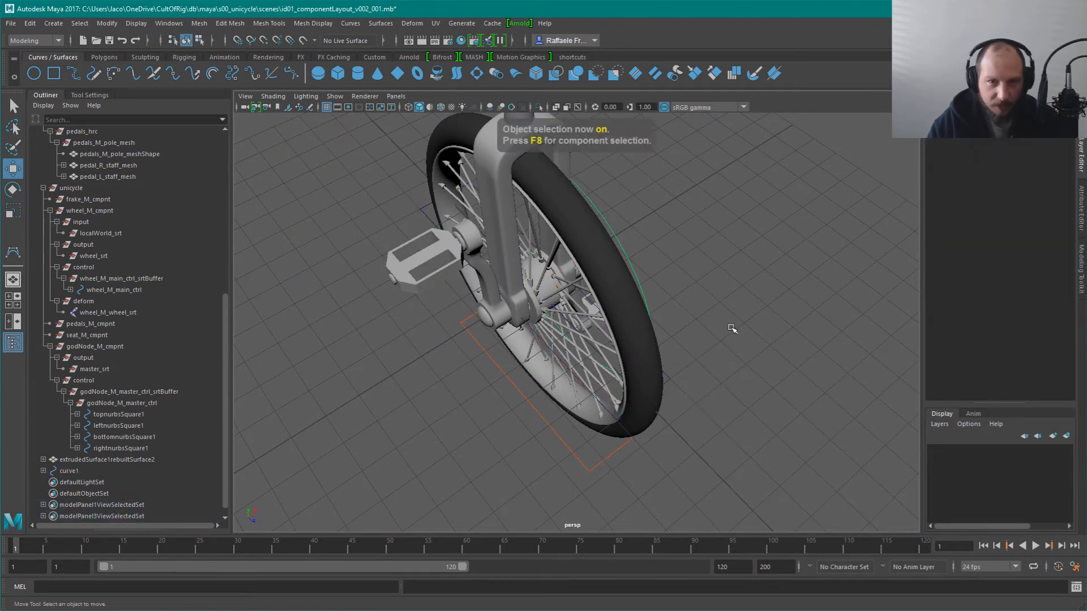
Select the adjusted curve, expand it to expose its shape node, and add one side of the orange ground square to the selection
{"action": "left_click_drag", "start_coordinate": [731, 329], "coordinate": [684, 413], "text": "alt"}
{"action": "left_click_drag", "start_coordinate": [727, 310], "coordinate": [662, 318], "text": "alt"}
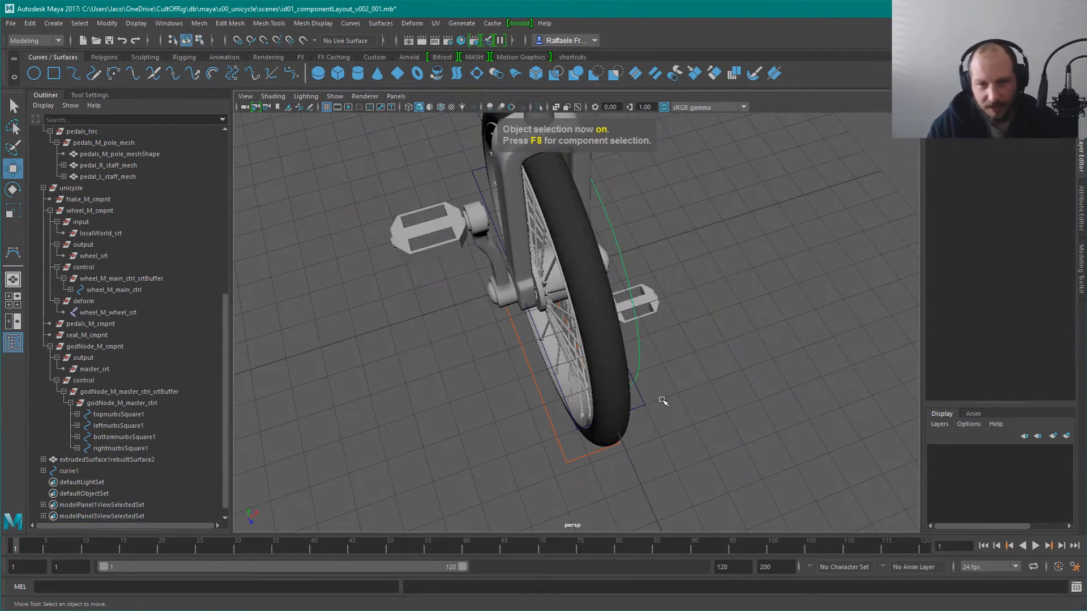
{"action": "left_click_drag", "start_coordinate": [696, 363], "coordinate": [657, 408], "text": "alt"}
{"action": "left_click", "coordinate": [615, 411]}
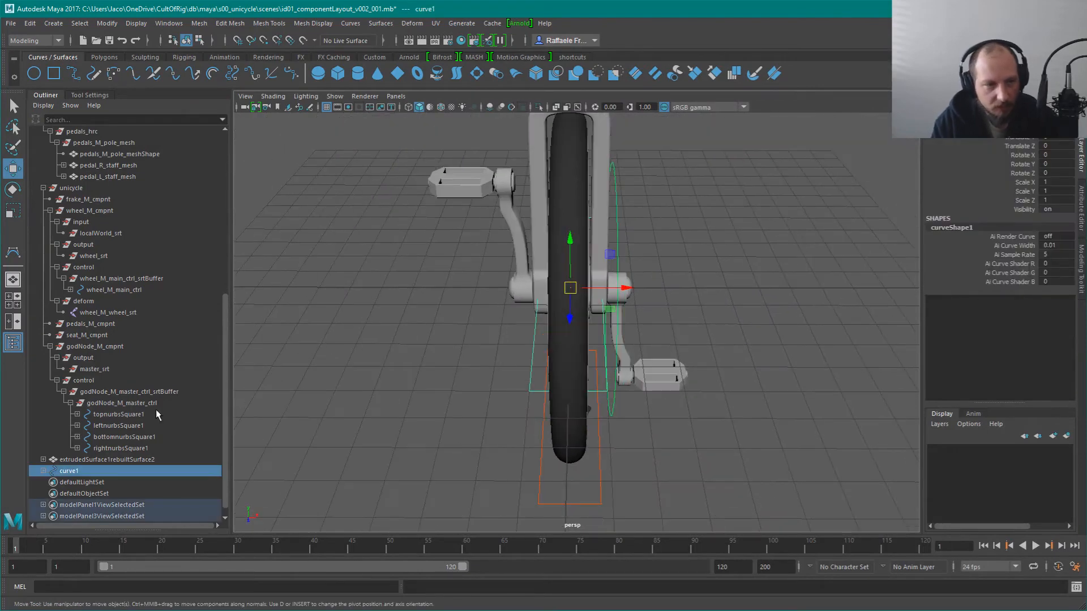
{"action": "left_click", "coordinate": [43, 471]}
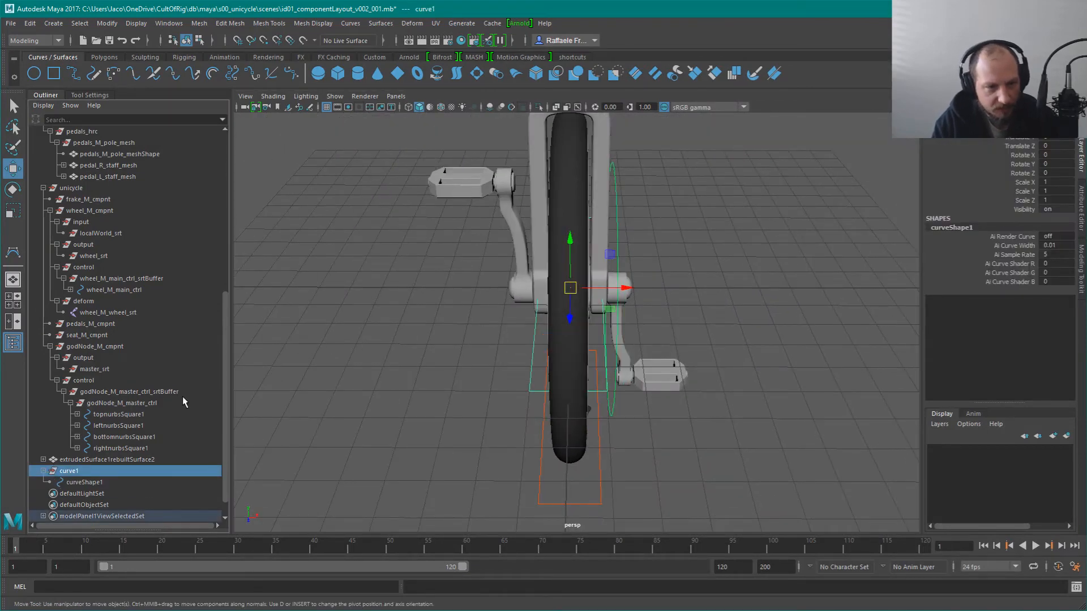
{"action": "left_click", "coordinate": [600, 502], "text": "shift"}
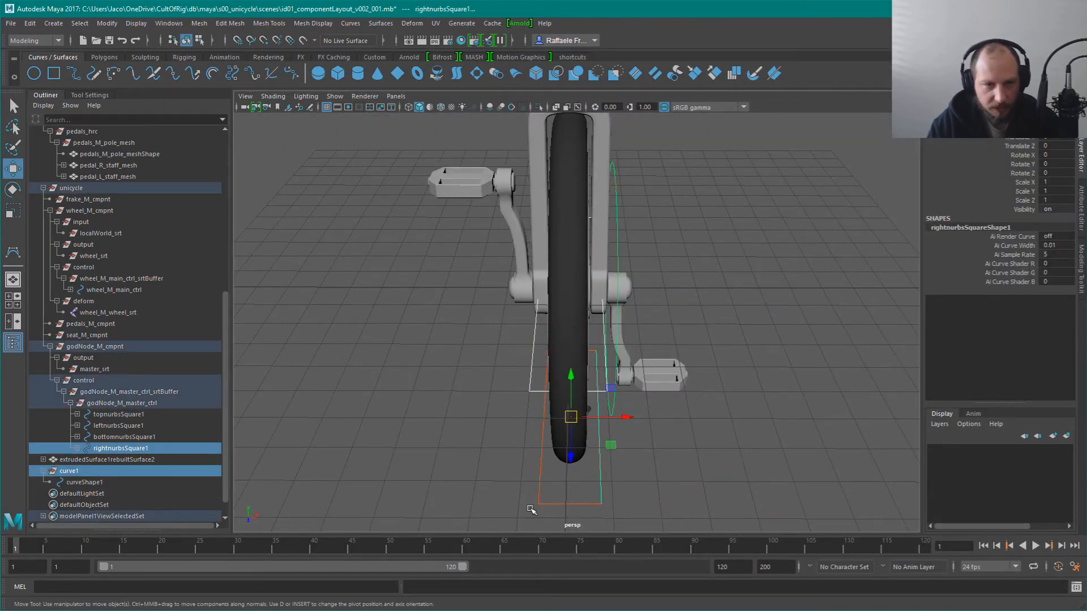
Delete the four curves from topnurbsSquare1 to rightnurbsSquare1 under godNode_M_master_ctrl
{"action": "scroll", "coordinate": [213, 398], "scroll_direction": "down", "scroll_amount": 1}
{"action": "left_click", "coordinate": [119, 391]}
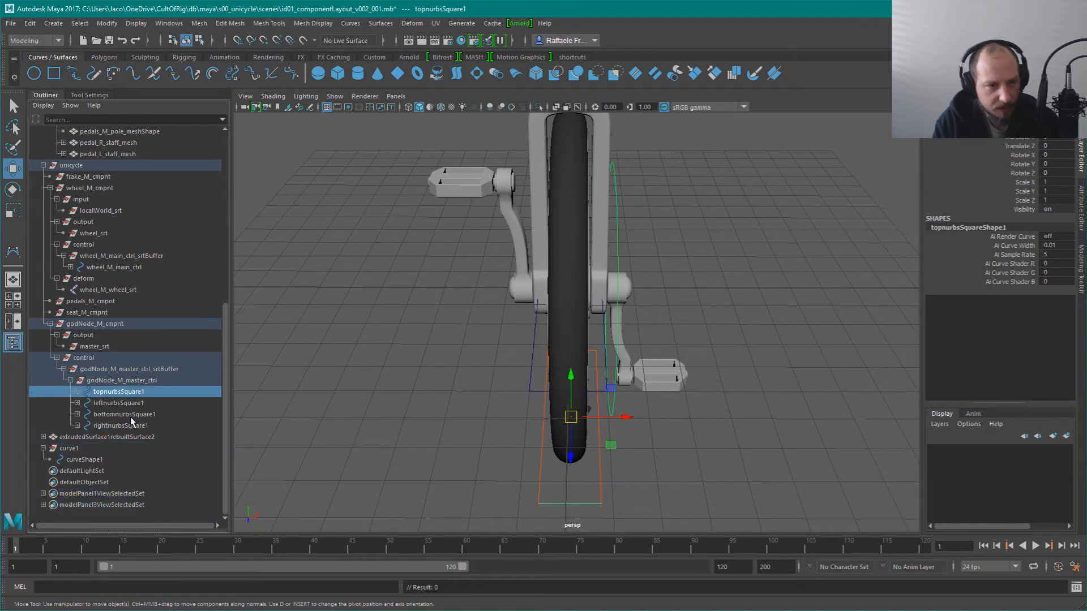
{"action": "left_click", "coordinate": [135, 425], "text": "shift"}
{"action": "key", "text": "Delete"}
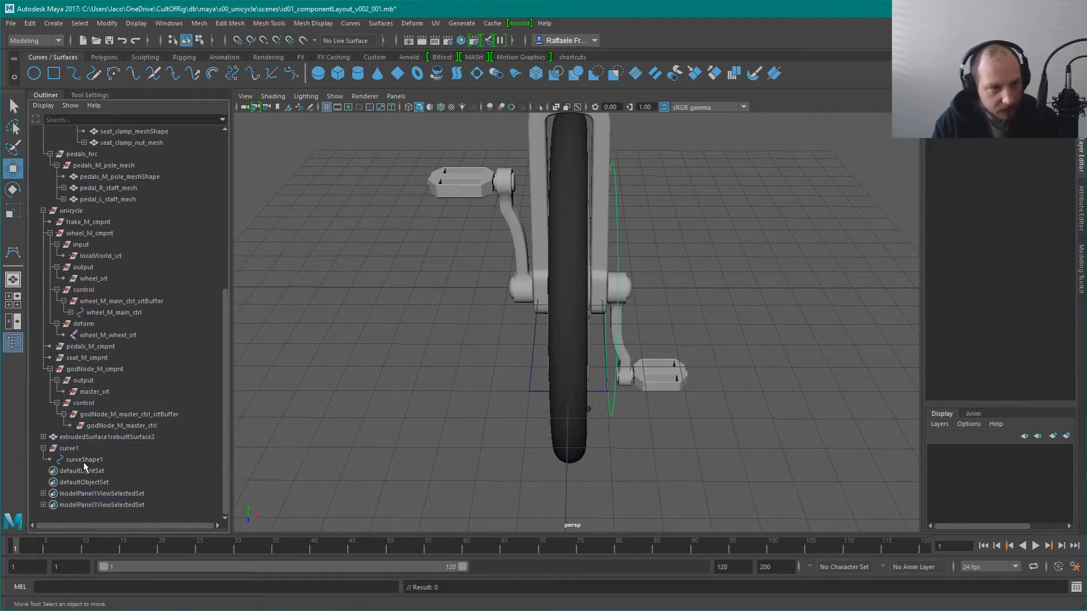
Match all transforms of curve1 to godNode_M_master_ctrl_srtBuffer
{"action": "left_click", "coordinate": [83, 460]}
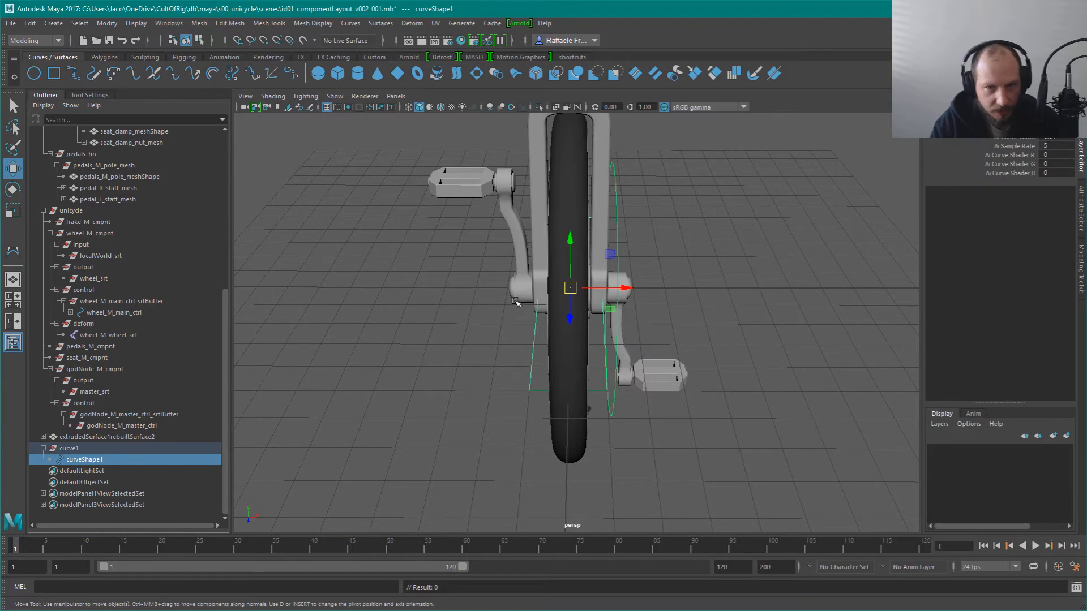
{"action": "left_click_drag", "start_coordinate": [626, 298], "coordinate": [541, 286], "text": "alt"}
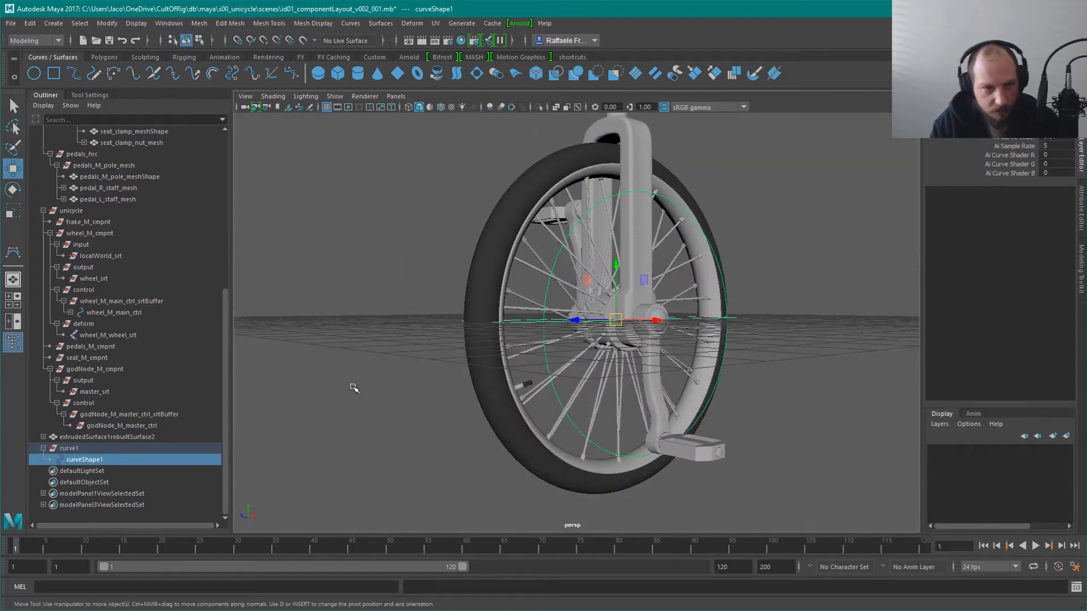
{"action": "left_click", "coordinate": [114, 427], "text": "ctrl"}
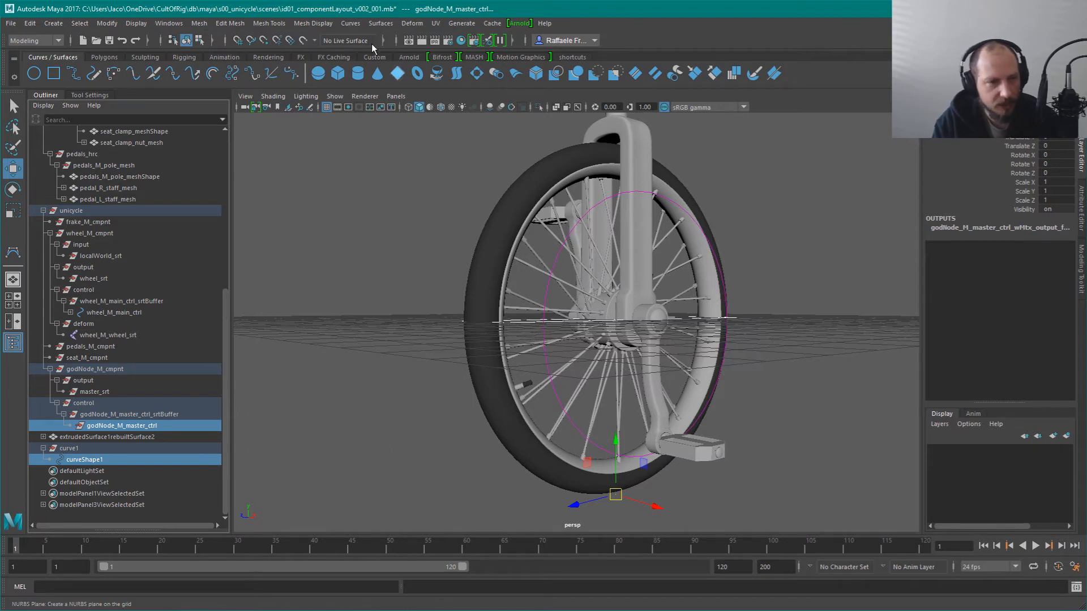
{"action": "left_click", "coordinate": [69, 448]}
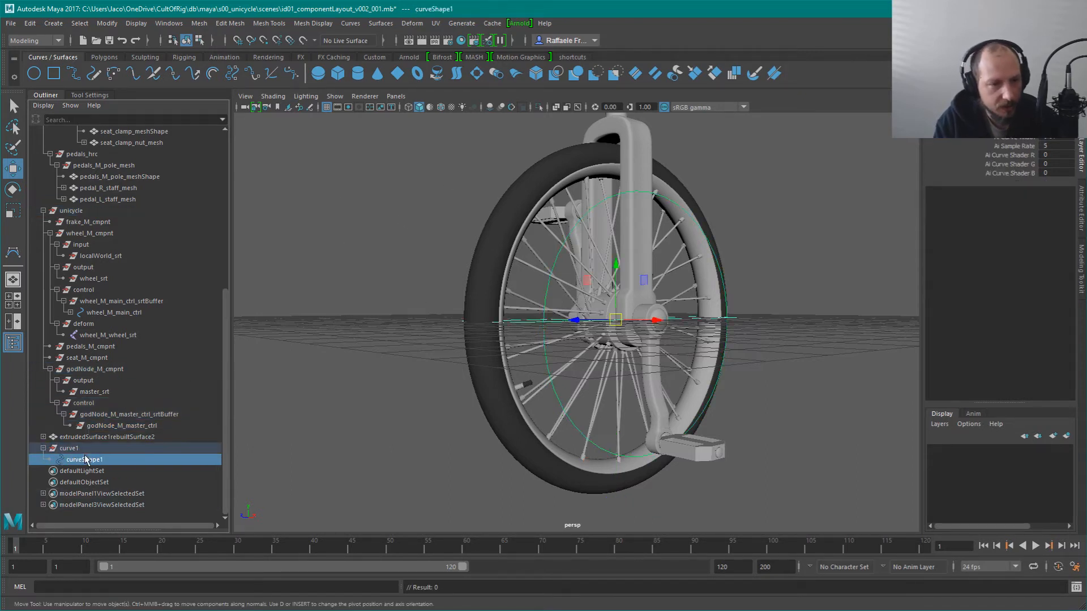
{"action": "left_click_drag", "start_coordinate": [371, 359], "coordinate": [242, 370], "text": "alt"}
{"action": "left_click", "coordinate": [138, 413], "text": "ctrl"}
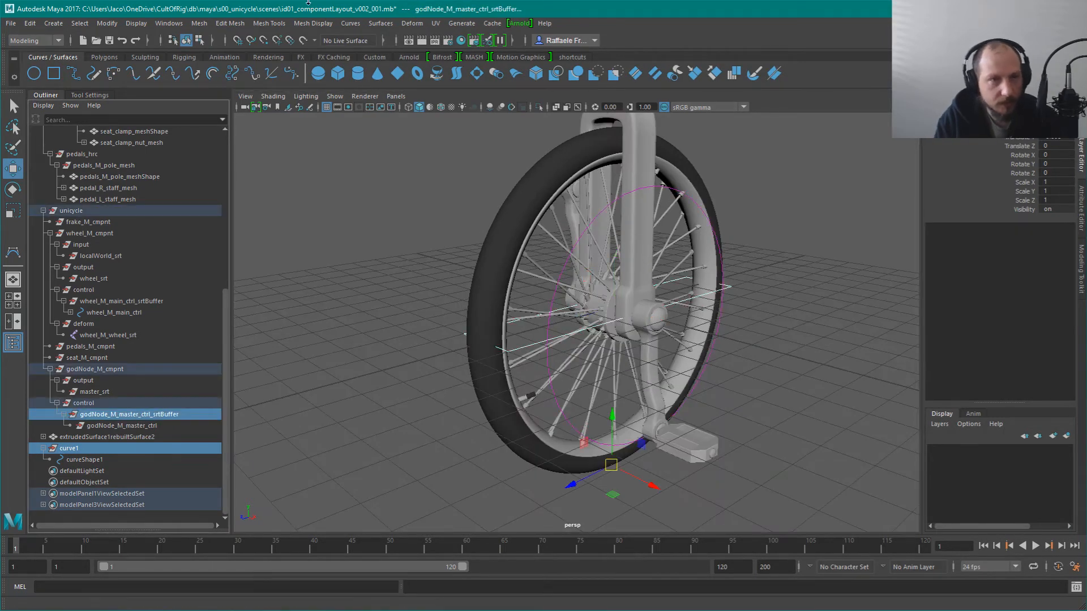
{"action": "left_click", "coordinate": [107, 23]}
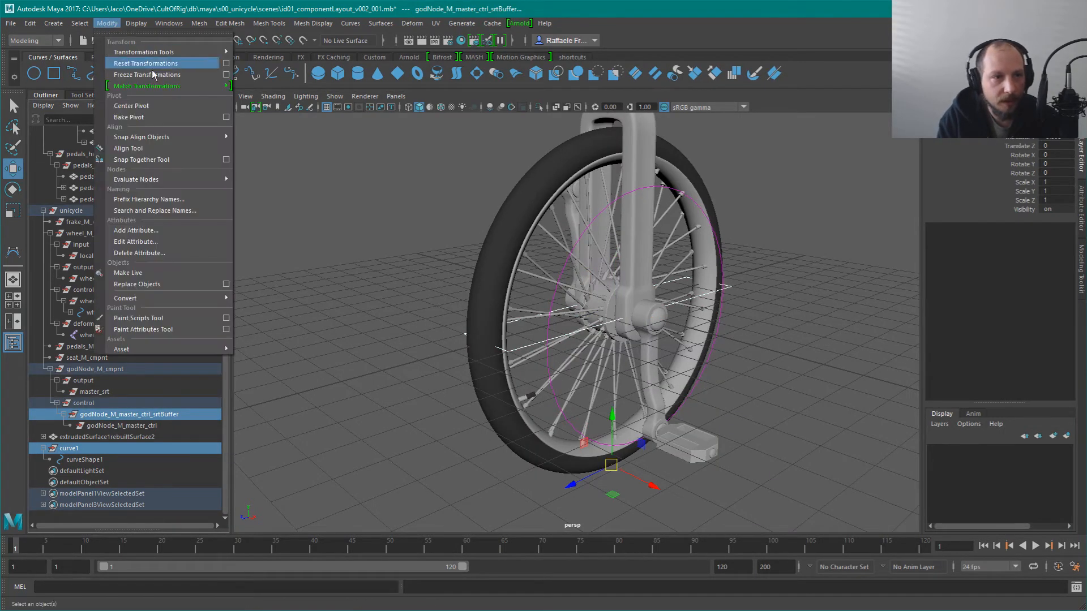
{"action": "mouse_move", "coordinate": [172, 90]}
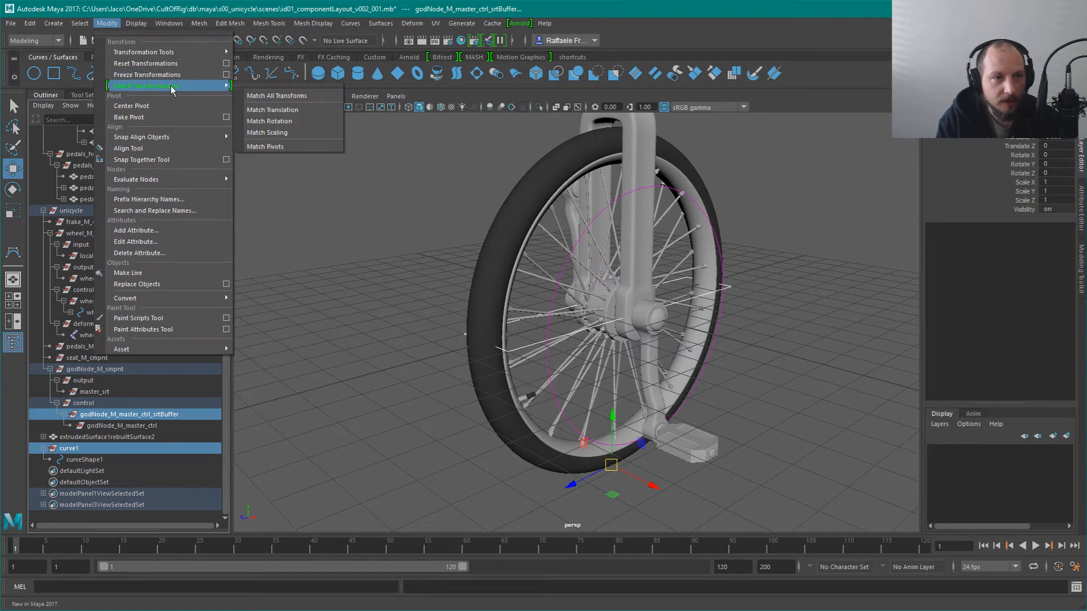
{"action": "left_click", "coordinate": [276, 96]}
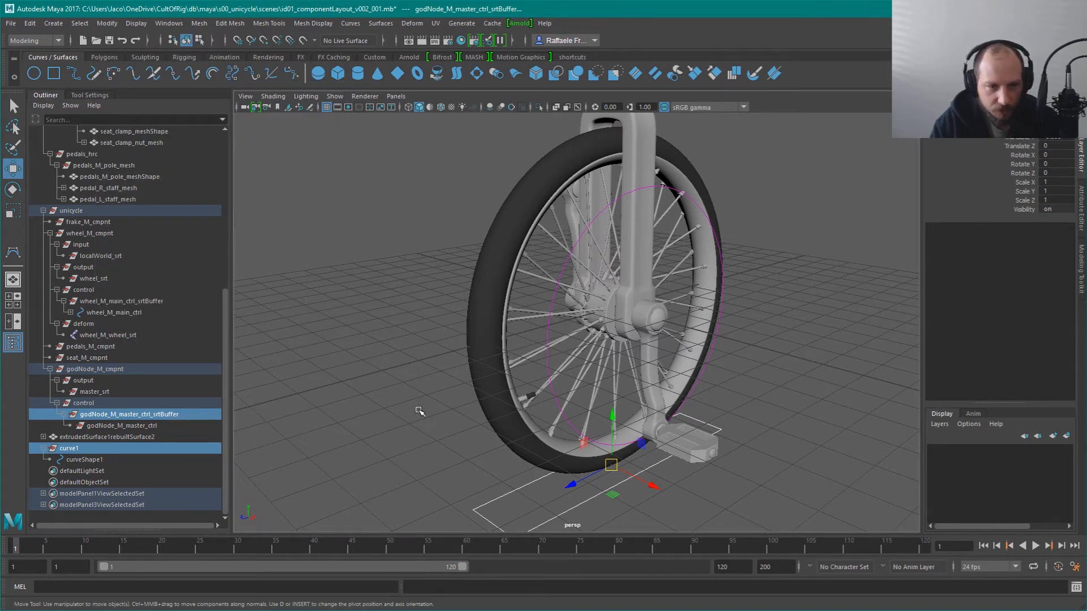
{"action": "left_click", "coordinate": [153, 426]}
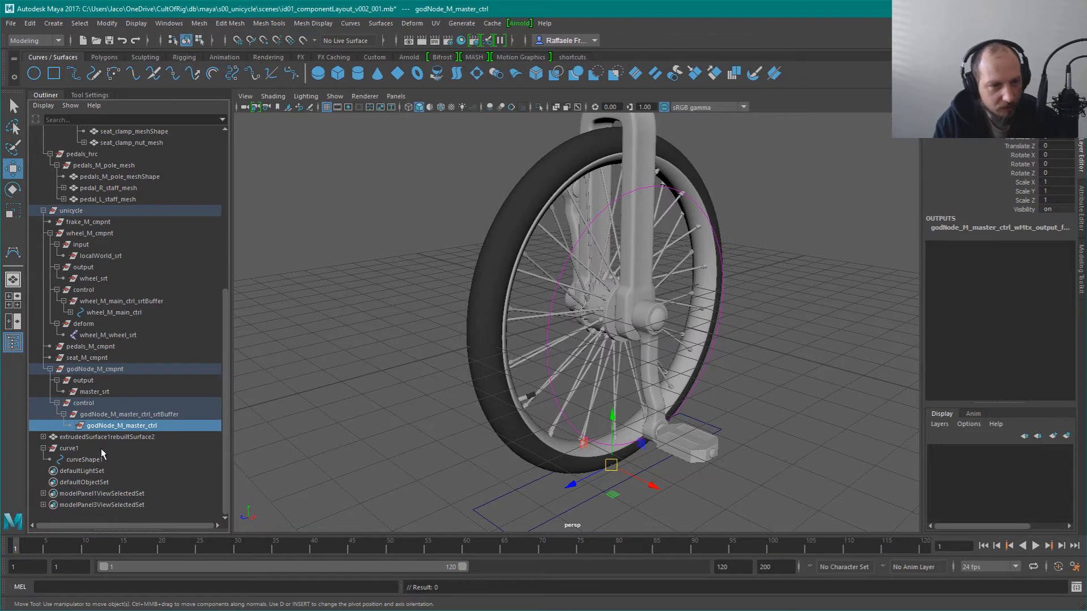
{"action": "left_click", "coordinate": [98, 459]}
{"action": "left_click", "coordinate": [144, 417], "text": "ctrl"}
{"action": "left_click", "coordinate": [108, 459]}
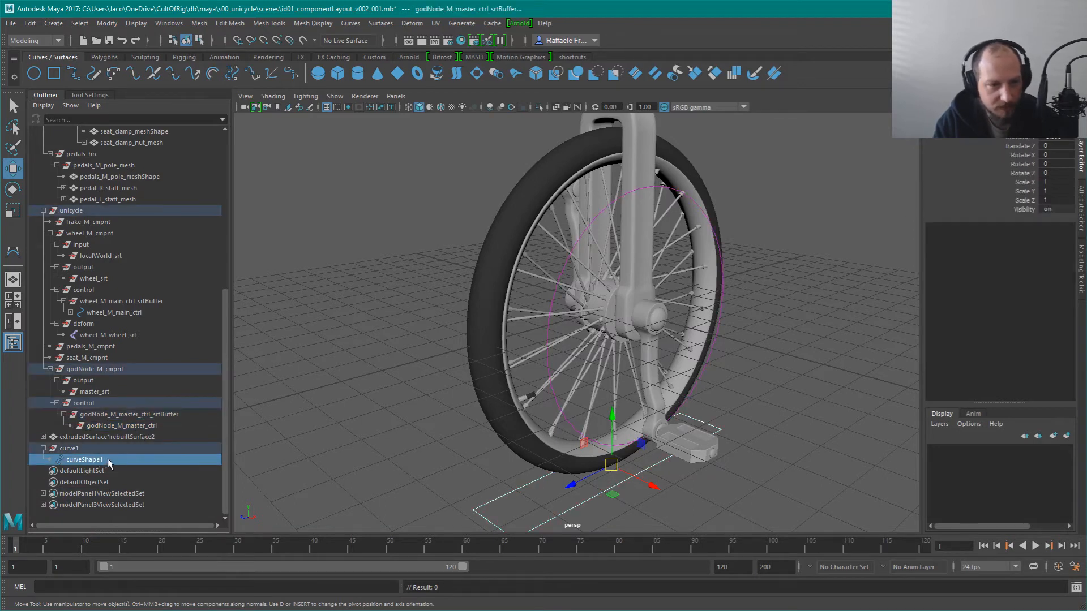
{"action": "left_click", "coordinate": [137, 426], "text": "ctrl"}
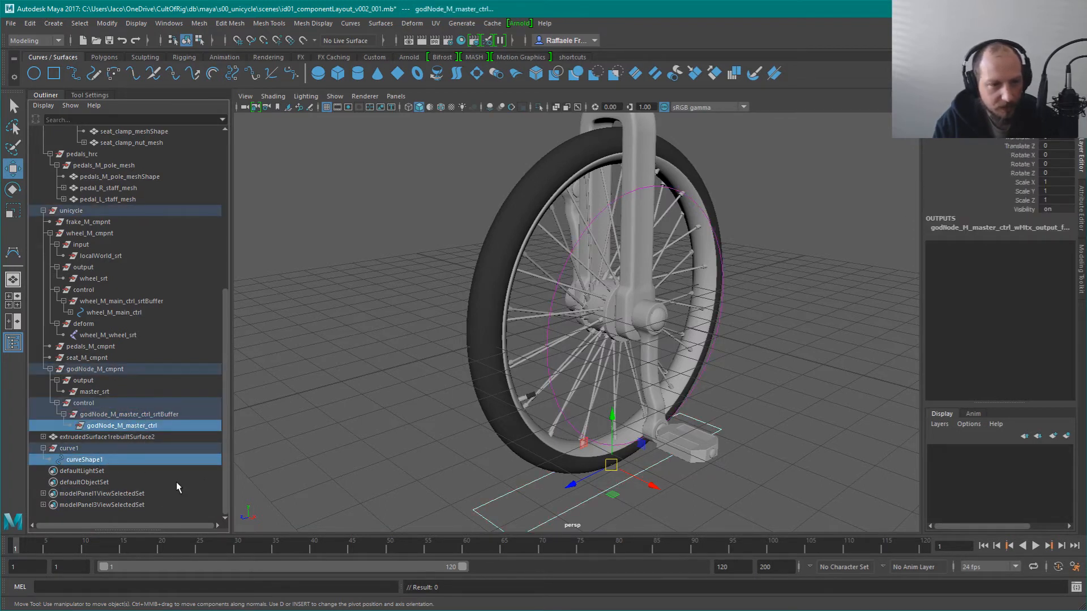
{"action": "left_click", "coordinate": [224, 586]}
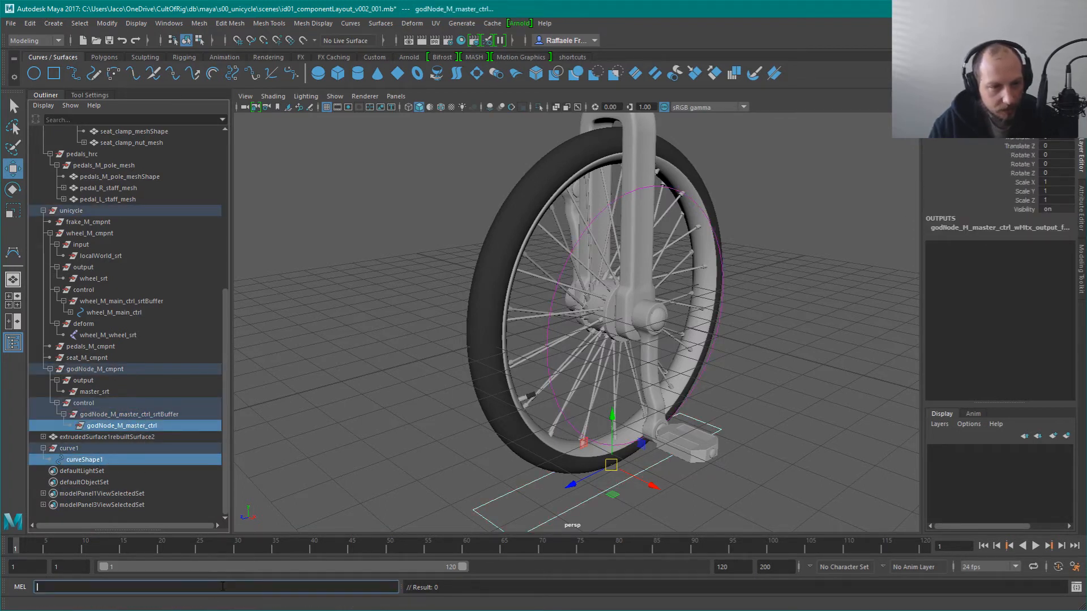
{"action": "left_click", "coordinate": [43, 105]}
{"action": "left_click", "coordinate": [94, 105]}
Select curveShape1 on its own and try to run the MEL command "parent -add -s"
{"action": "left_click", "coordinate": [141, 461]}
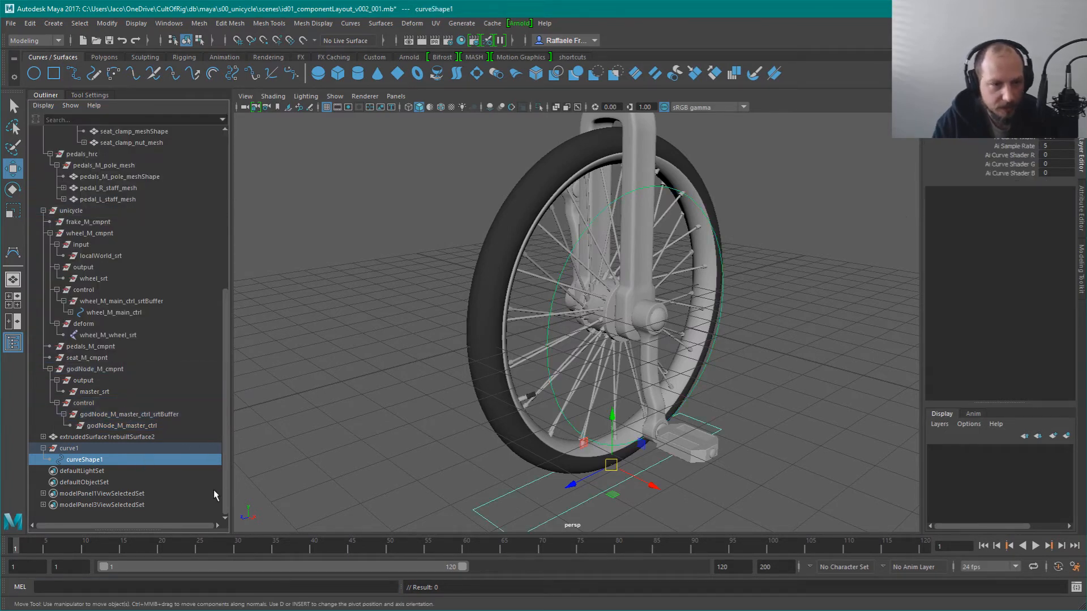
{"action": "left_click", "coordinate": [230, 587]}
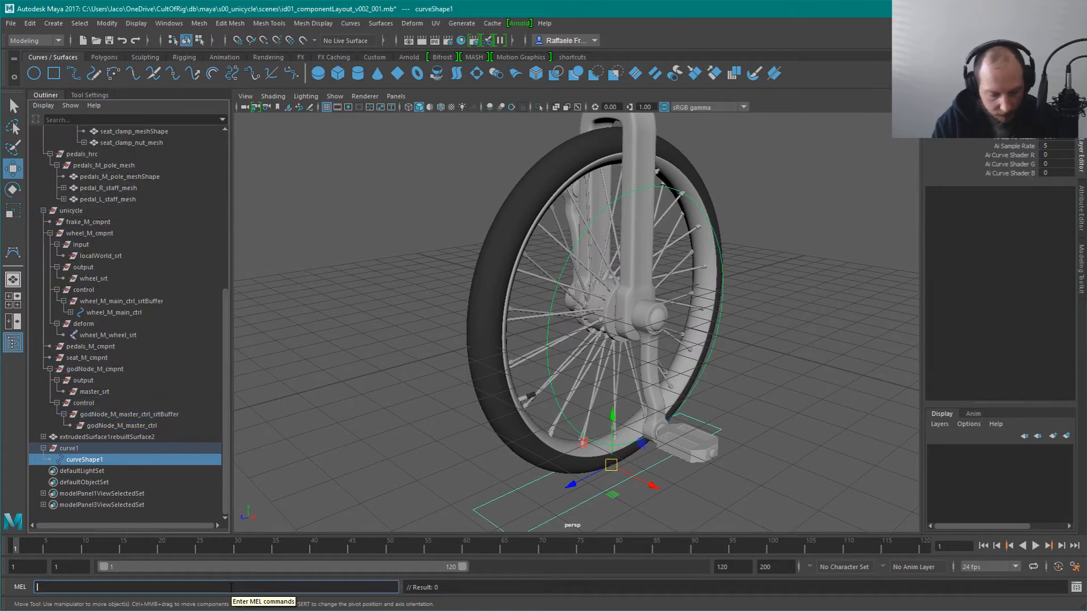
{"action": "type", "text": "parent -add -s"}
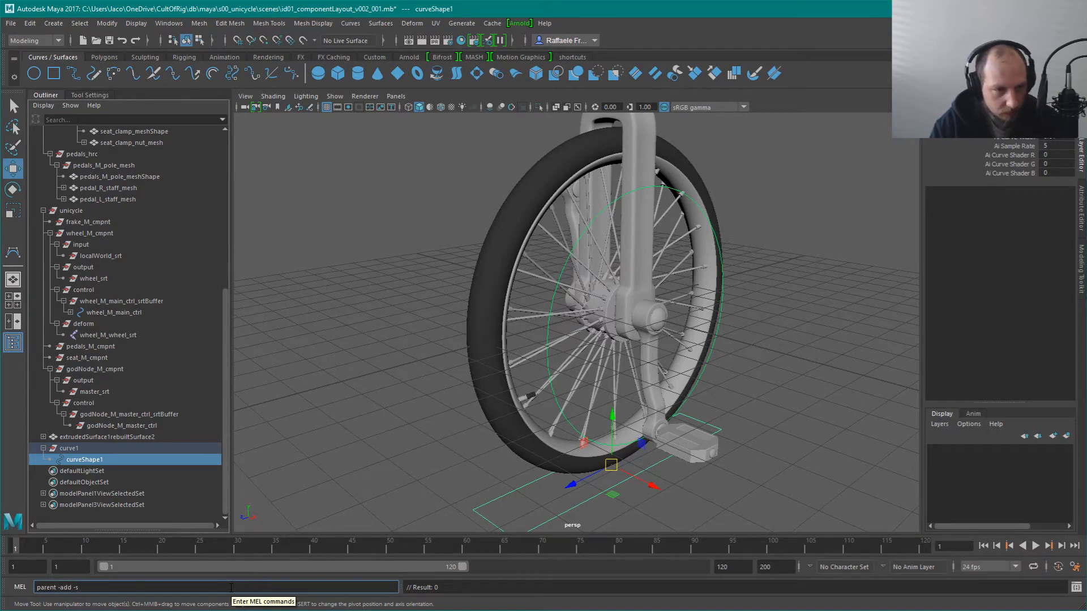
{"action": "key", "text": "Return"}
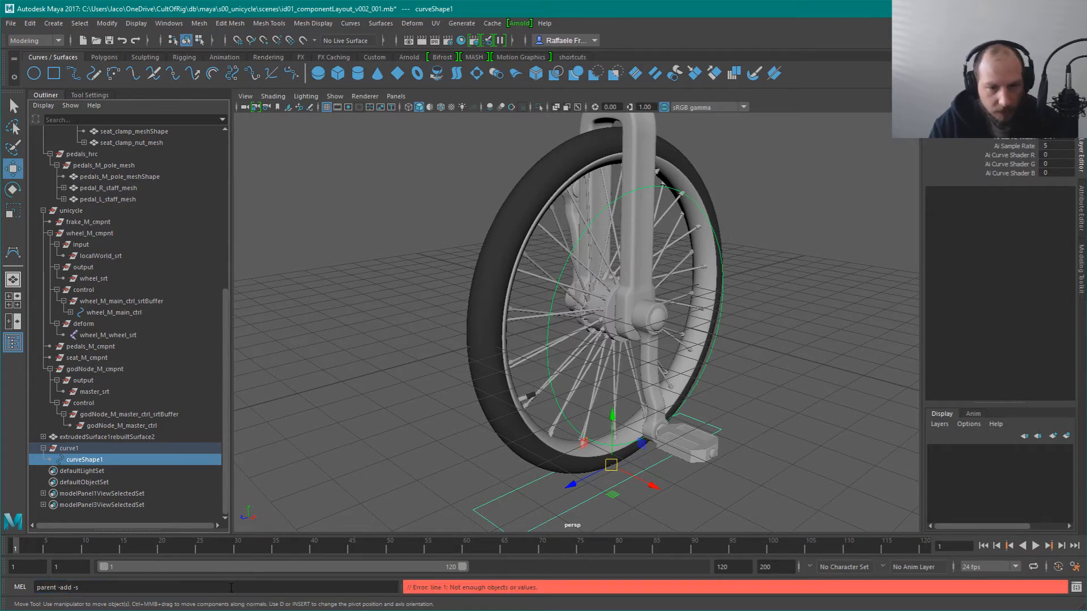
Add godNode_M_master_ctrl to the selection and rerun "parent -add -s" to instance curveShape1 under it
{"action": "left_click", "coordinate": [80, 587]}
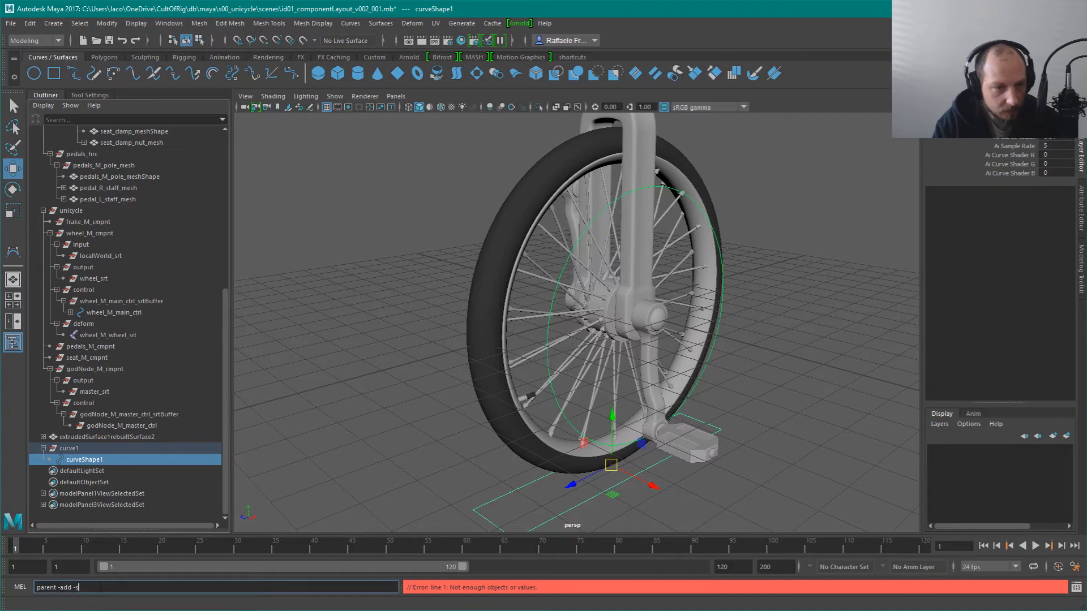
{"action": "left_click", "coordinate": [141, 425], "text": "ctrl"}
{"action": "left_click", "coordinate": [137, 581]}
{"action": "key", "text": "Return"}
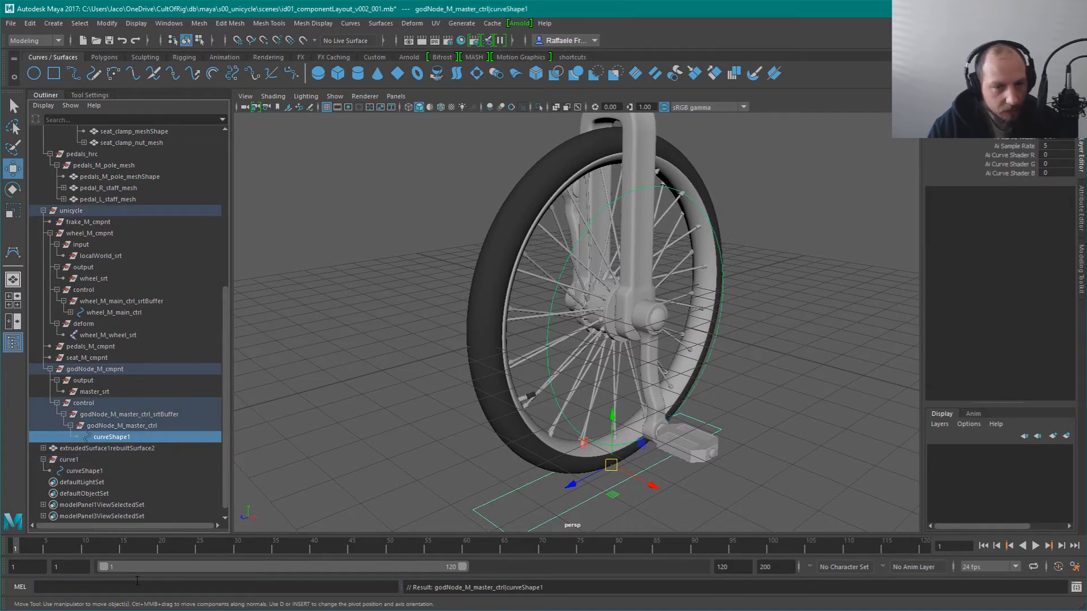
Select the original curve1 transform and hide it
{"action": "left_click", "coordinate": [85, 471]}
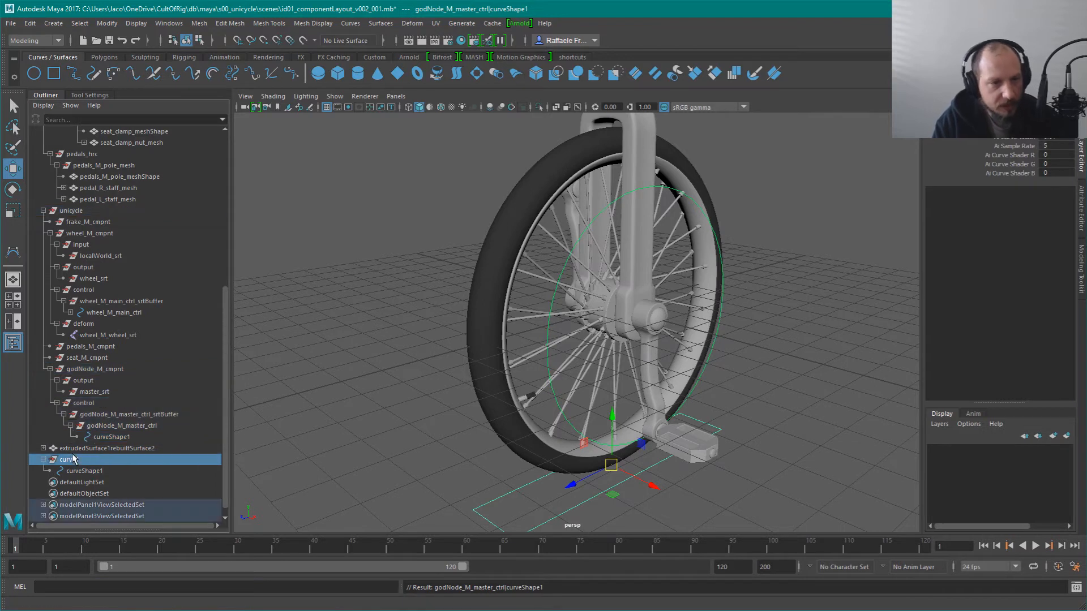
{"action": "left_click", "coordinate": [80, 462]}
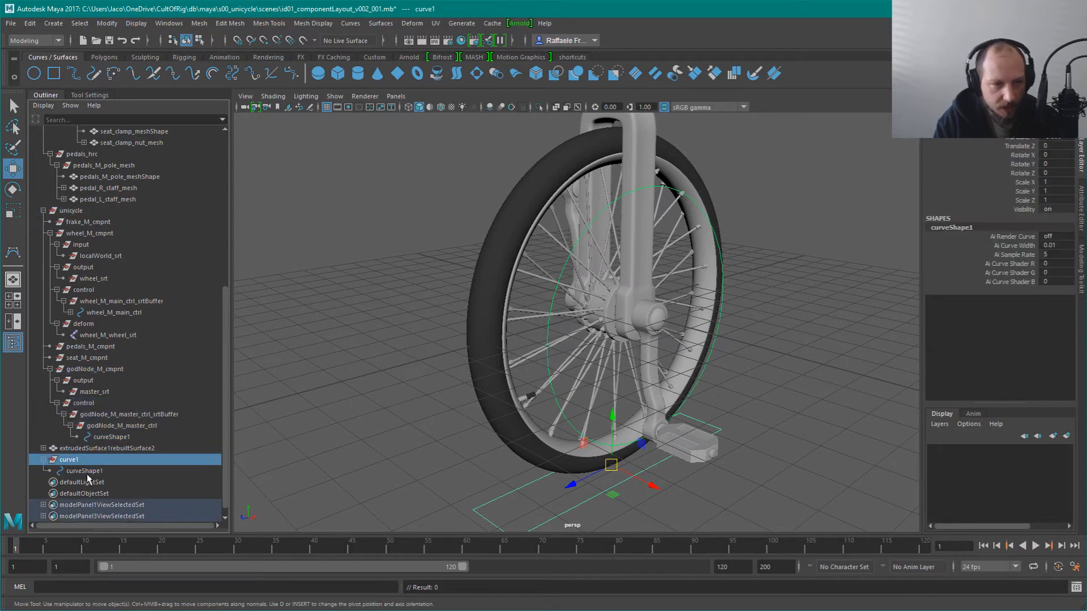
{"action": "key", "text": "h"}
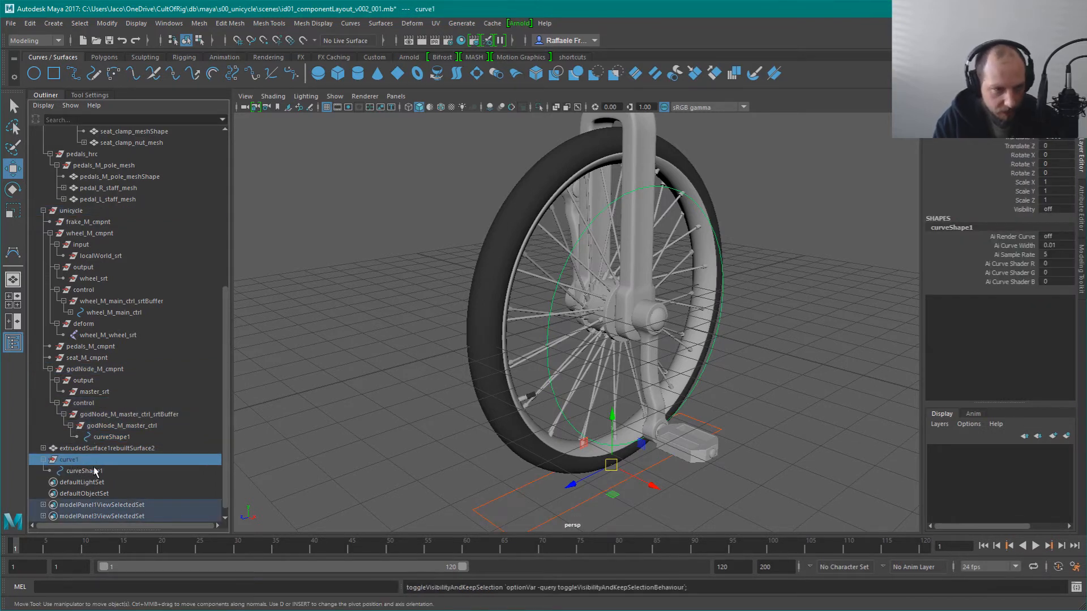
Rename the curve shape under godNode_M_master_ctrl to godNode_M_master_ctrl_shape, reusing the control's copied name
{"action": "left_click", "coordinate": [113, 437]}
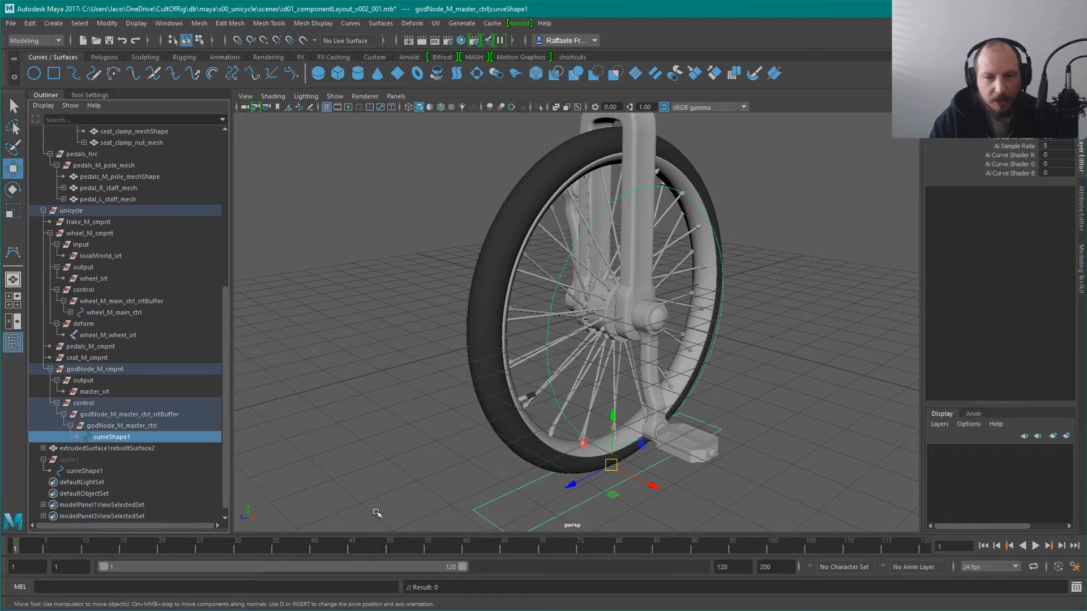
{"action": "left_click_drag", "start_coordinate": [667, 281], "coordinate": [593, 347], "text": "alt"}
{"action": "key", "text": "Up"}
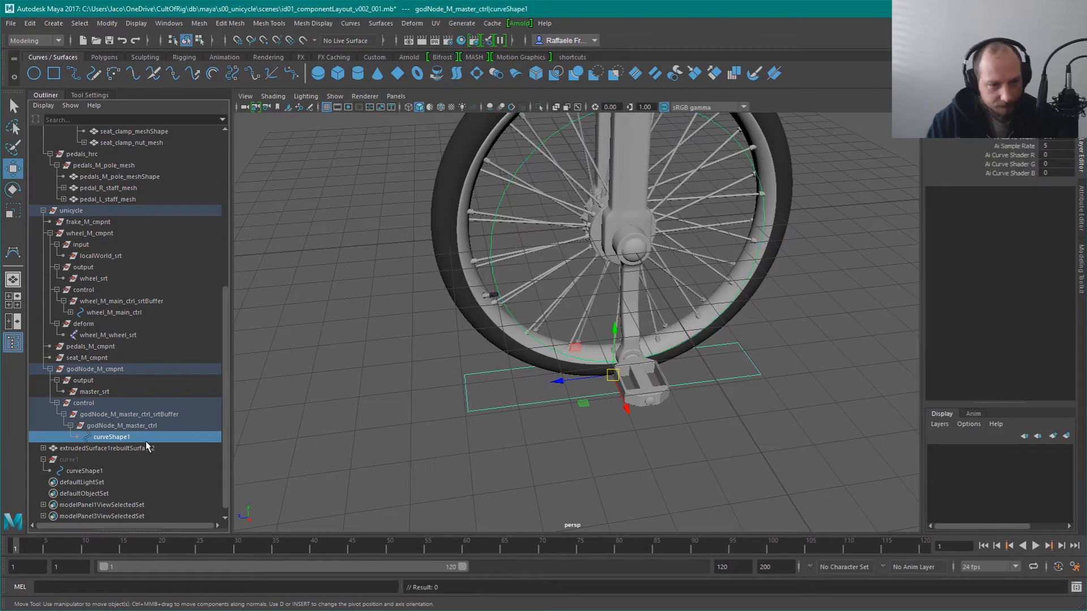
{"action": "key", "text": "Up"}
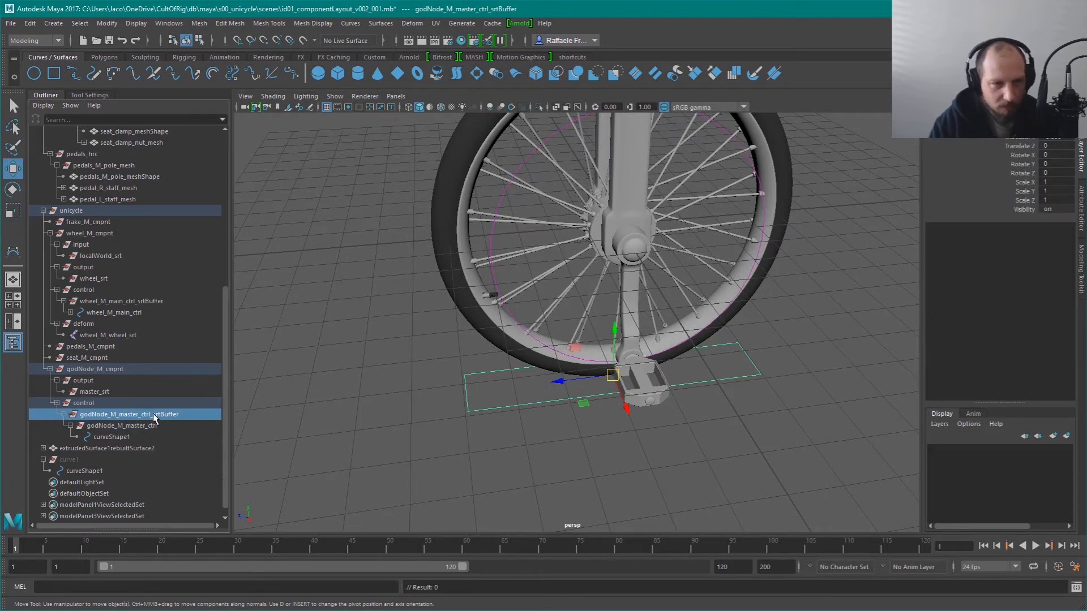
{"action": "double_click", "coordinate": [150, 423]}
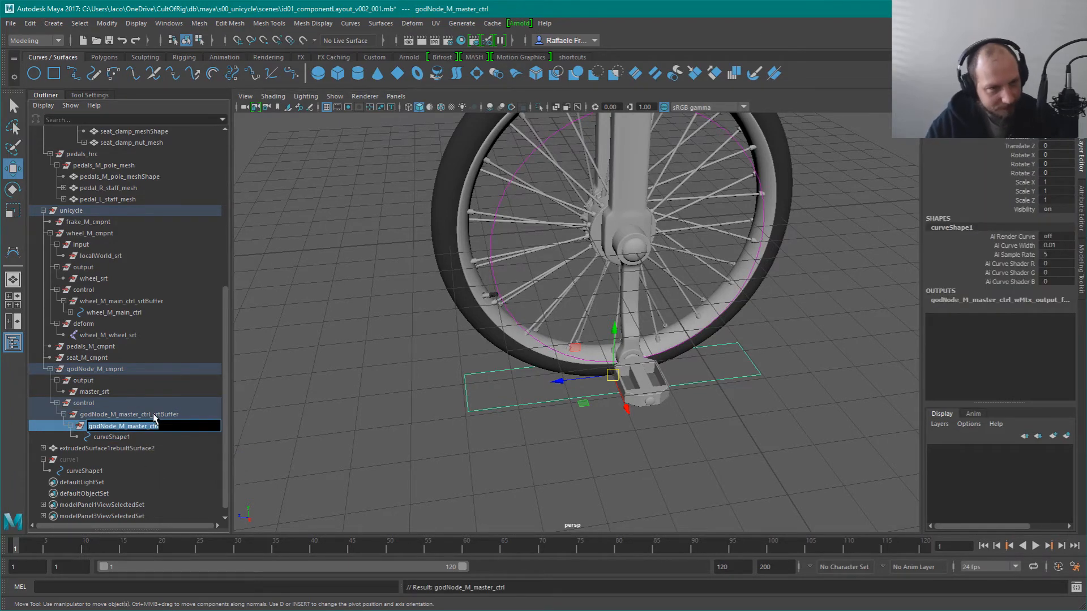
{"action": "key", "text": "ctrl+c"}
{"action": "key", "text": "Return"}
{"action": "key", "text": "Down"}
{"action": "key", "text": "Return"}
{"action": "key", "text": "ctrl+v"}
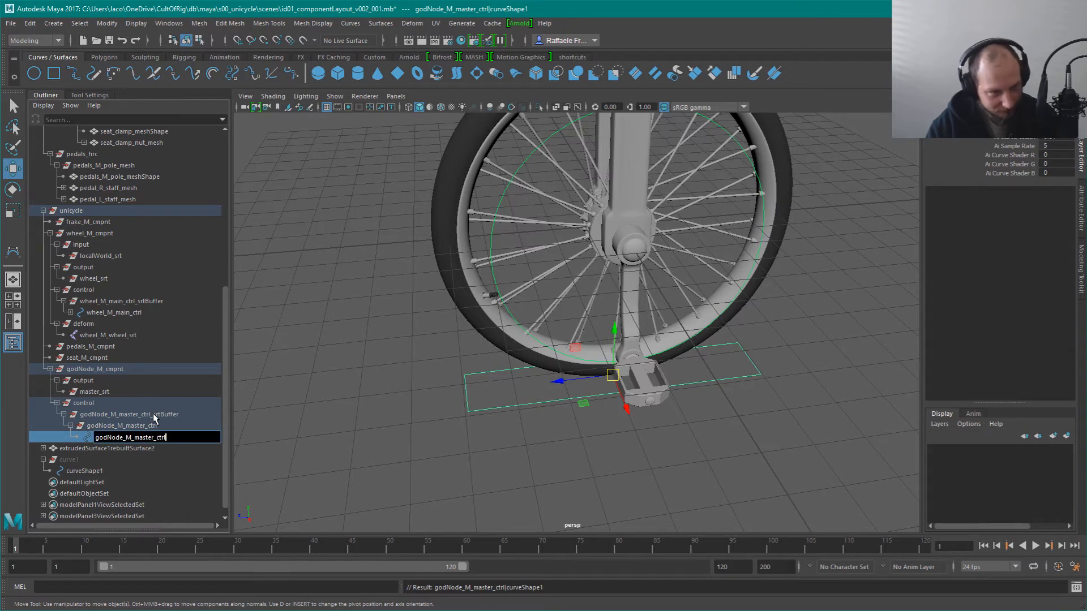
{"action": "type", "text": "_shape"}
{"action": "key", "text": "Return"}
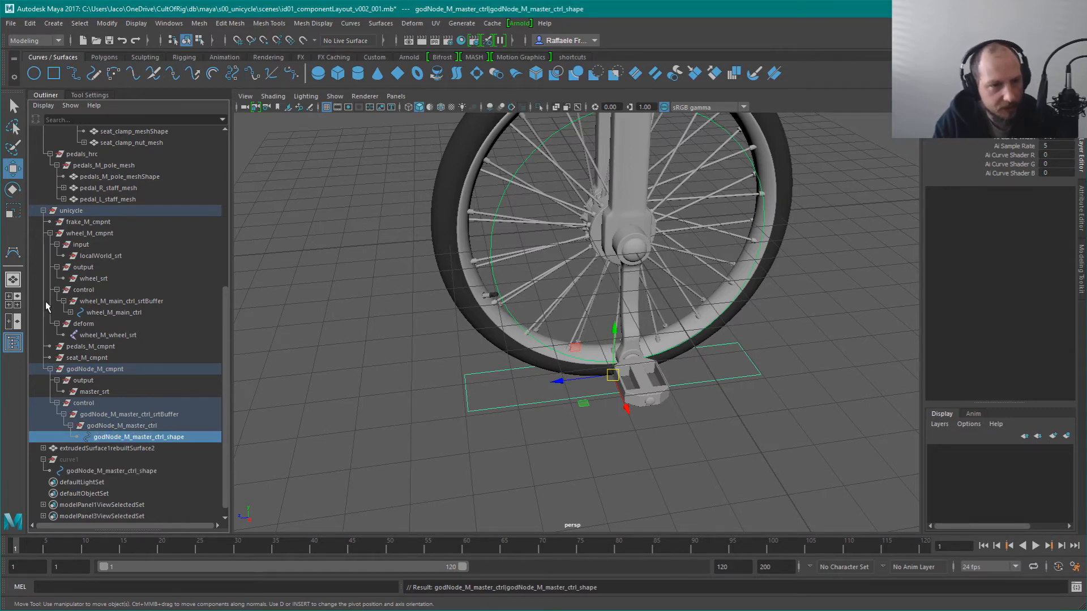
Expand wheel_M_main_ctrl to check its shape naming, rename the master control's shape to godNode_M_master_ctrlShape, and clear the selection
{"action": "left_click", "coordinate": [71, 312]}
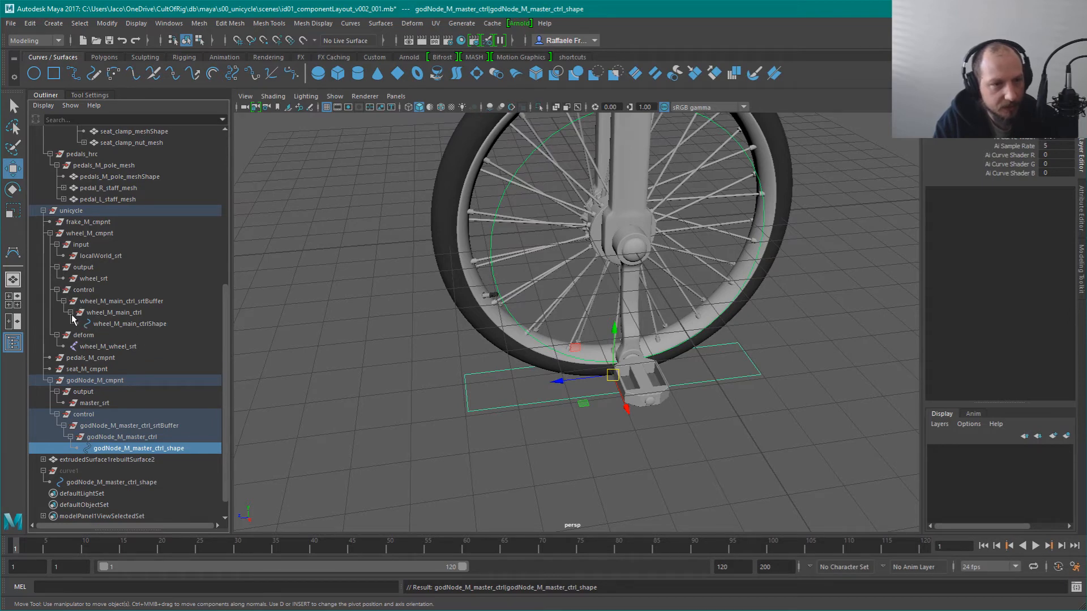
{"action": "left_click", "coordinate": [186, 449]}
{"action": "key", "text": "Return"}
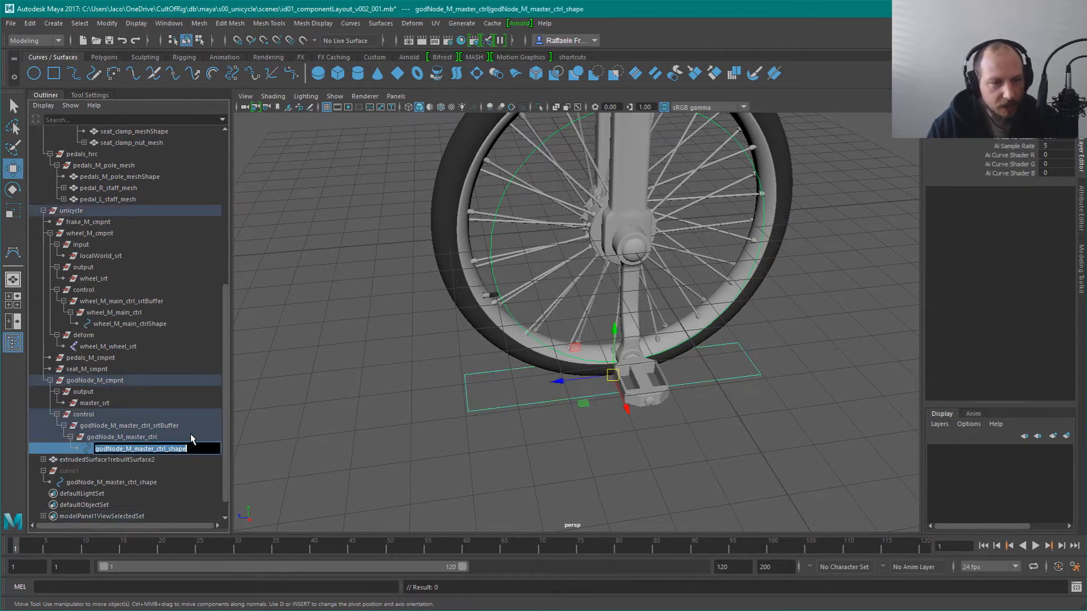
{"action": "key", "text": "Left"}
{"action": "key", "text": "Left"}
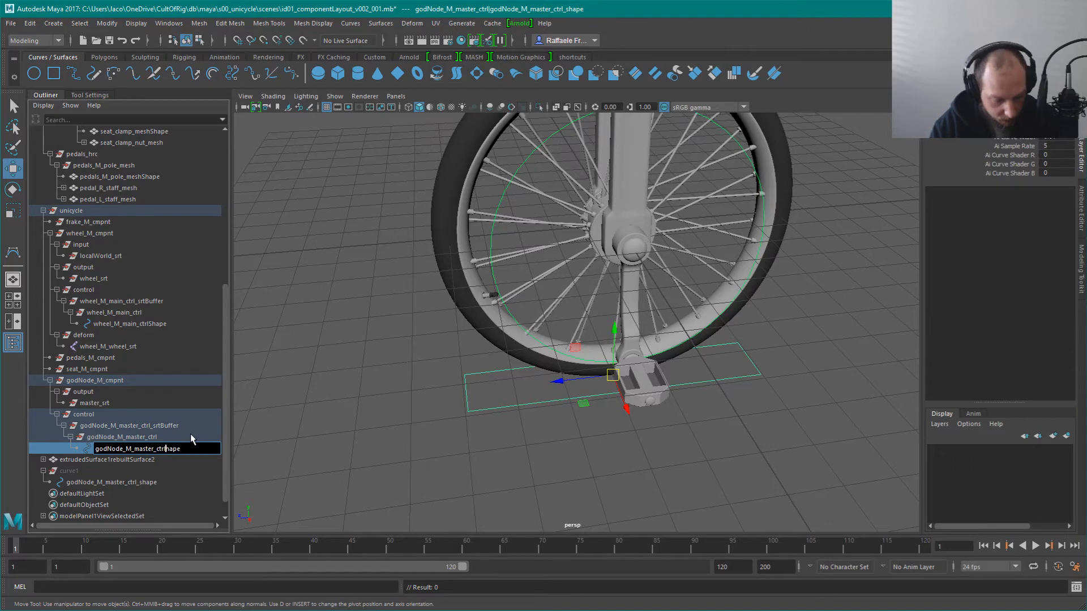
{"action": "type", "text": "S"}
{"action": "key", "text": "Return"}
{"action": "left_click", "coordinate": [694, 422]}
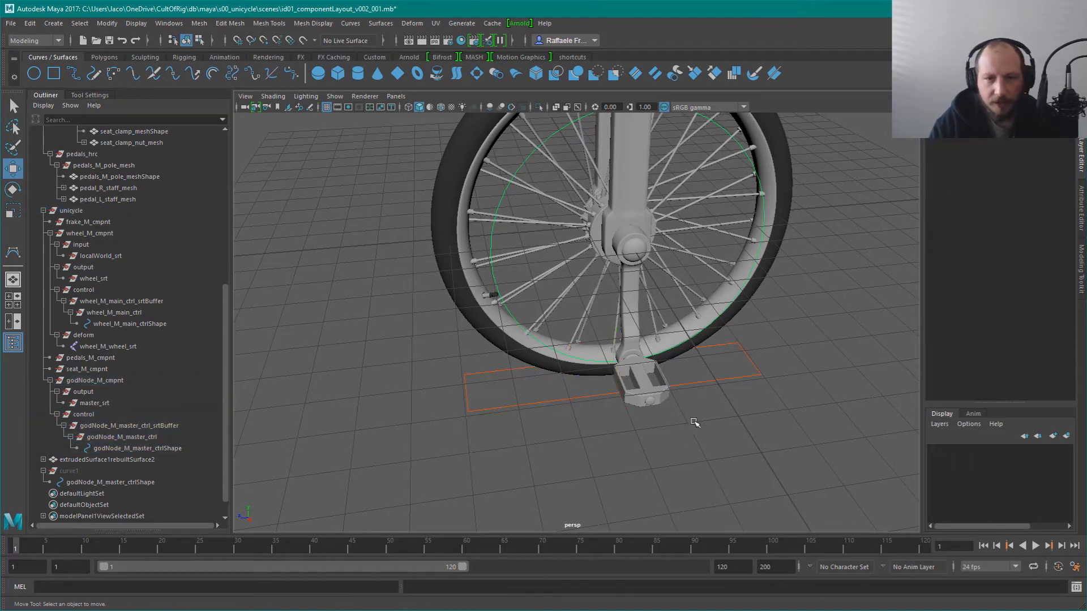
Duplicate the hidden curve1, make the copy visible, and collapse godNode_M_cmpnt in the hierarchy
{"action": "left_click", "coordinate": [94, 470]}
{"action": "key", "text": "ctrl+d"}
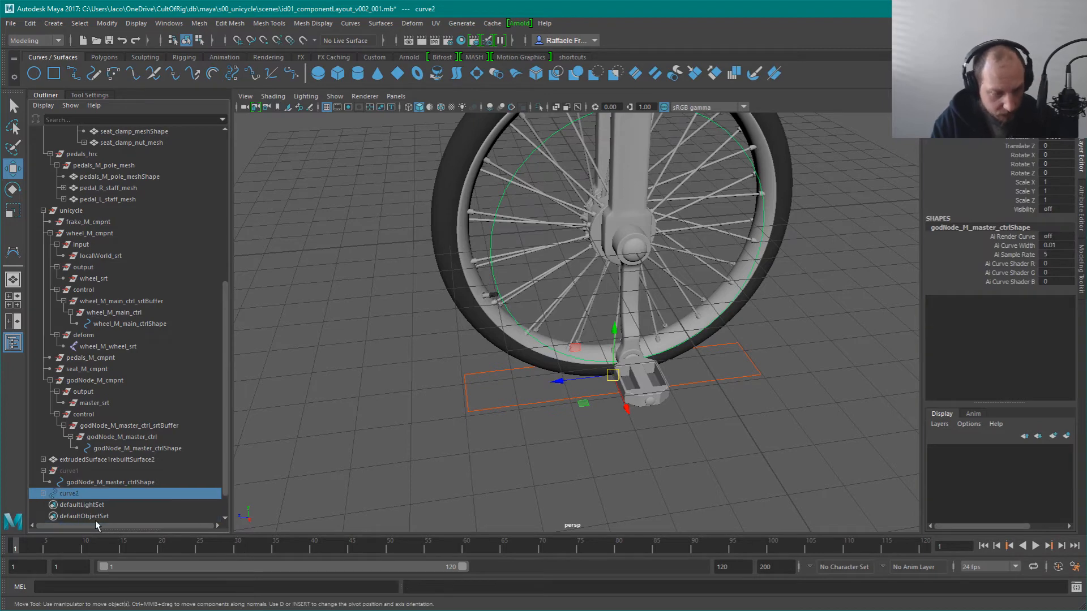
{"action": "key", "text": "h"}
{"action": "middle_click_drag", "start_coordinate": [666, 249], "coordinate": [655, 316], "text": "alt"}
{"action": "right_click_drag", "start_coordinate": [655, 315], "coordinate": [648, 314], "text": "alt"}
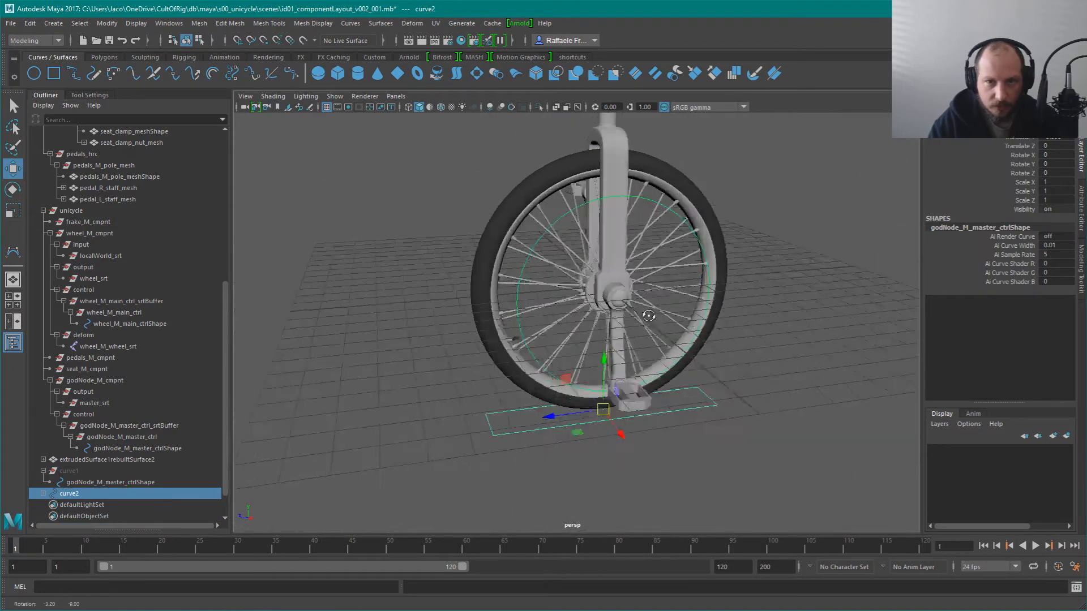
{"action": "left_click_drag", "start_coordinate": [647, 314], "coordinate": [655, 332], "text": "alt"}
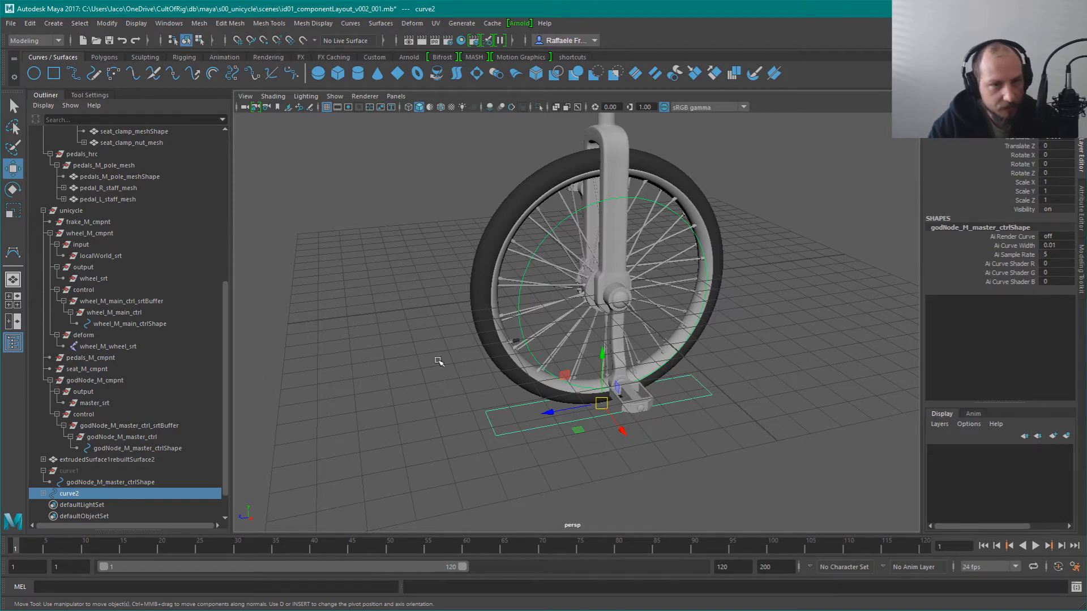
{"action": "left_click", "coordinate": [49, 380]}
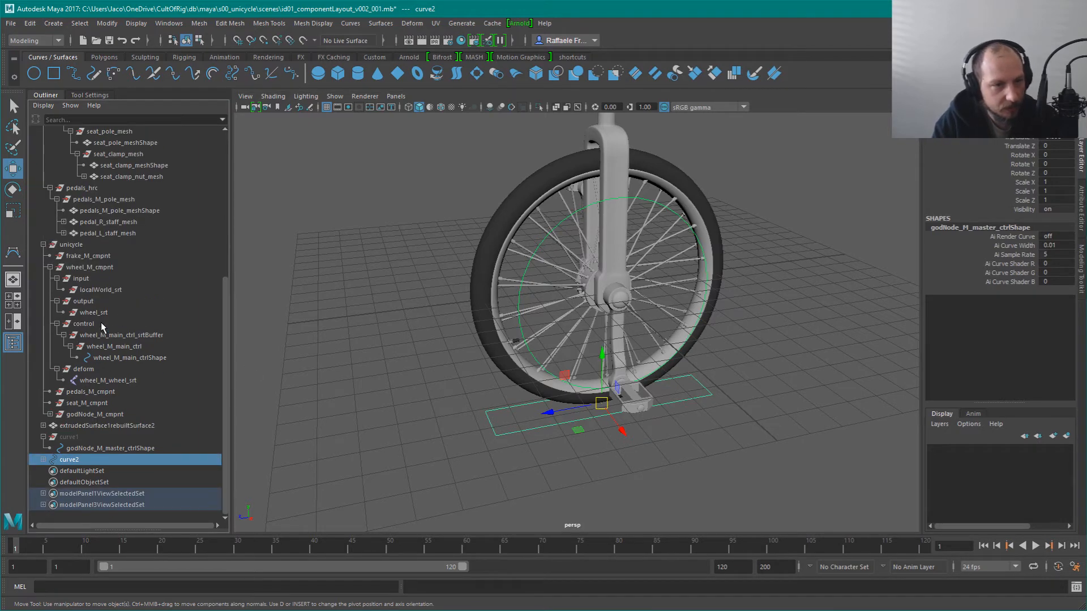
Examine the wheel_M_cmpnt hierarchy as a reference and collapse its input, output and control groups
{"action": "left_click", "coordinate": [49, 267]}
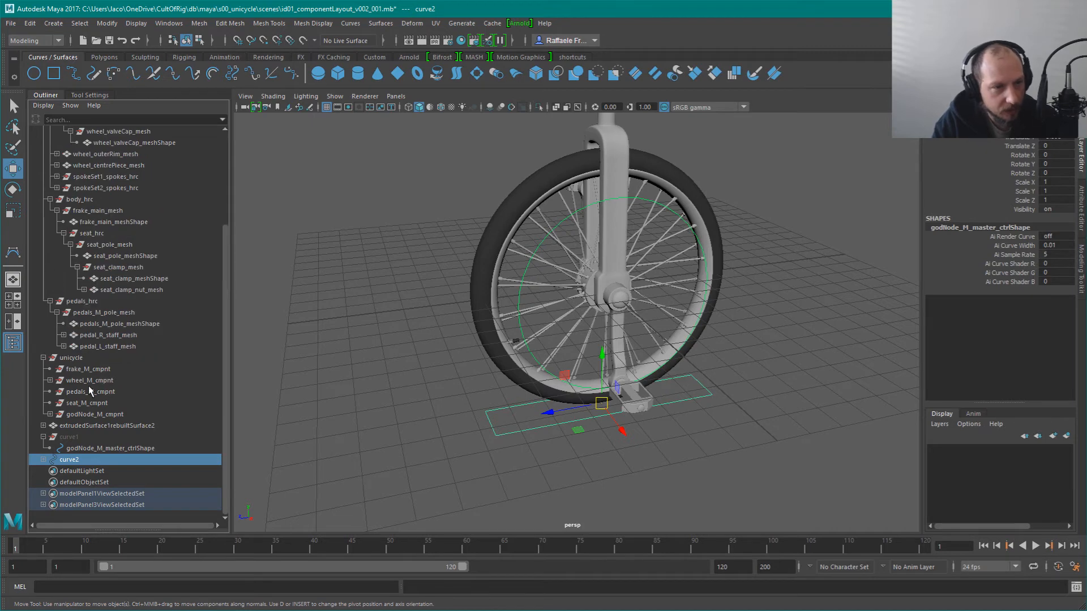
{"action": "left_click", "coordinate": [96, 391]}
{"action": "left_click", "coordinate": [50, 380]}
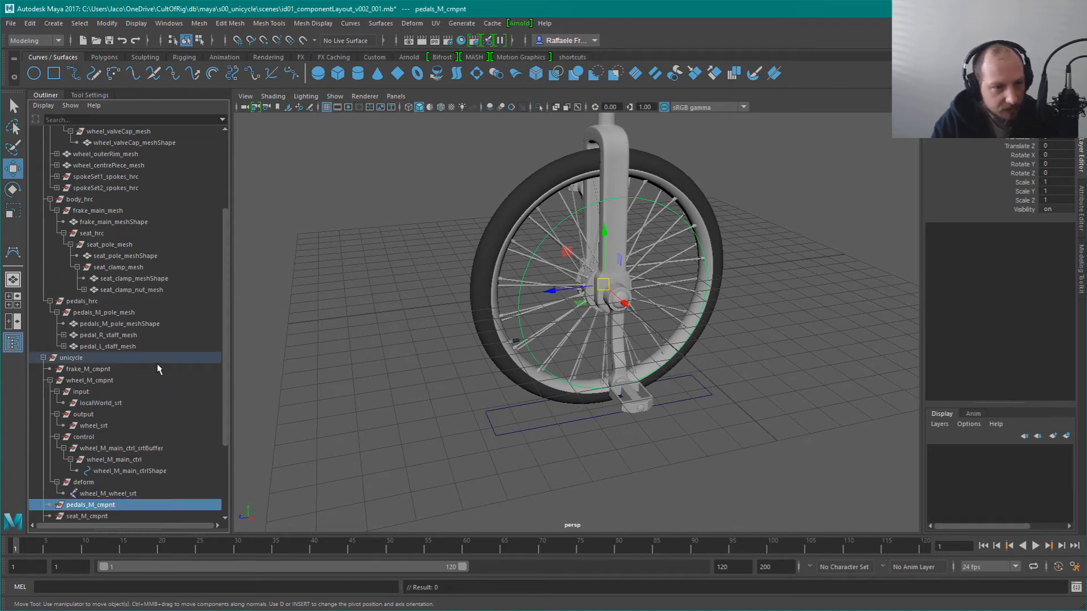
{"action": "scroll", "coordinate": [113, 328], "scroll_direction": "down", "scroll_amount": 3}
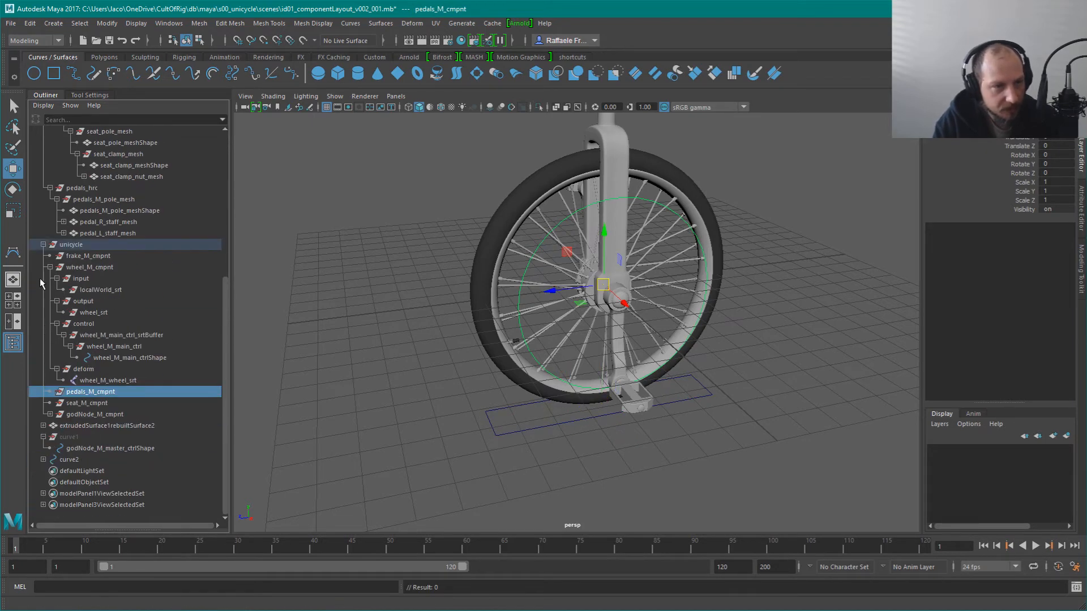
{"action": "left_click", "coordinate": [57, 324]}
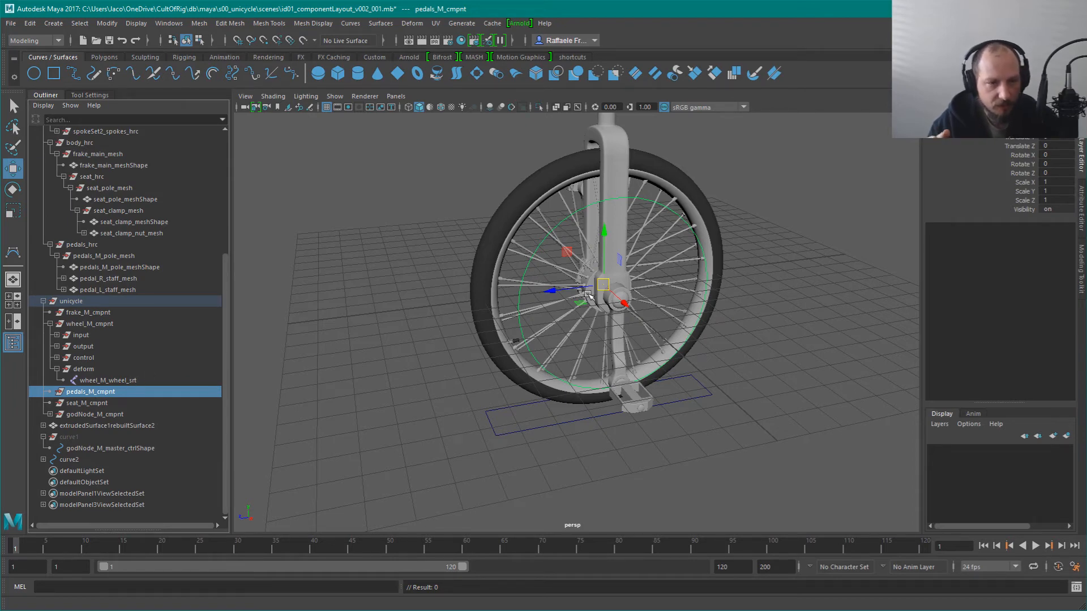
Create an empty group, parent it under pedals_M_cmpnt and name it input
{"action": "left_click", "coordinate": [360, 421]}
{"action": "key", "text": "ctrl+g"}
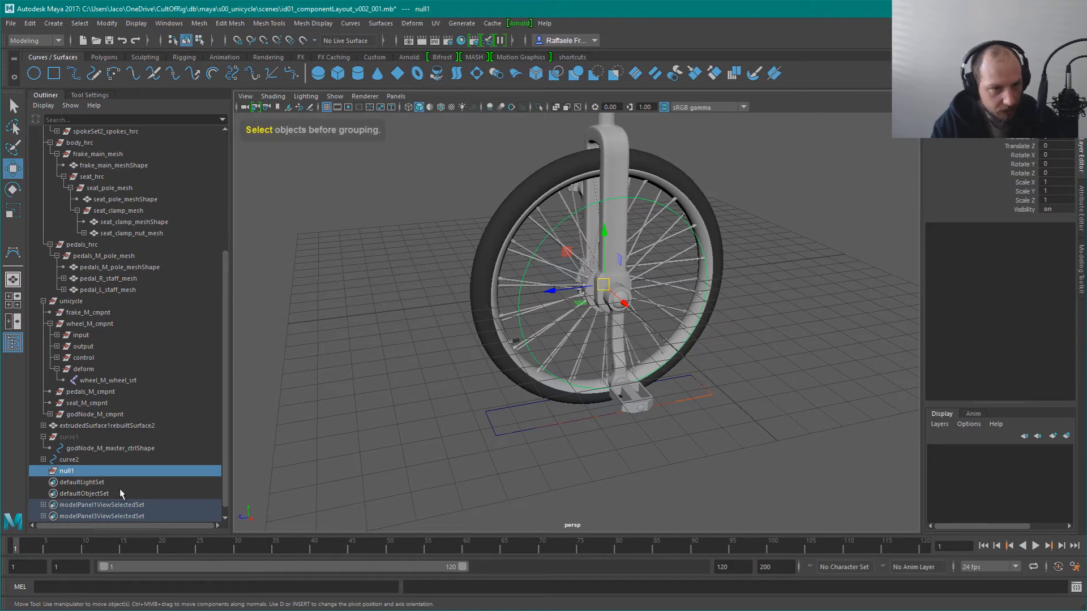
{"action": "middle_click_drag", "start_coordinate": [94, 467], "coordinate": [98, 392]}
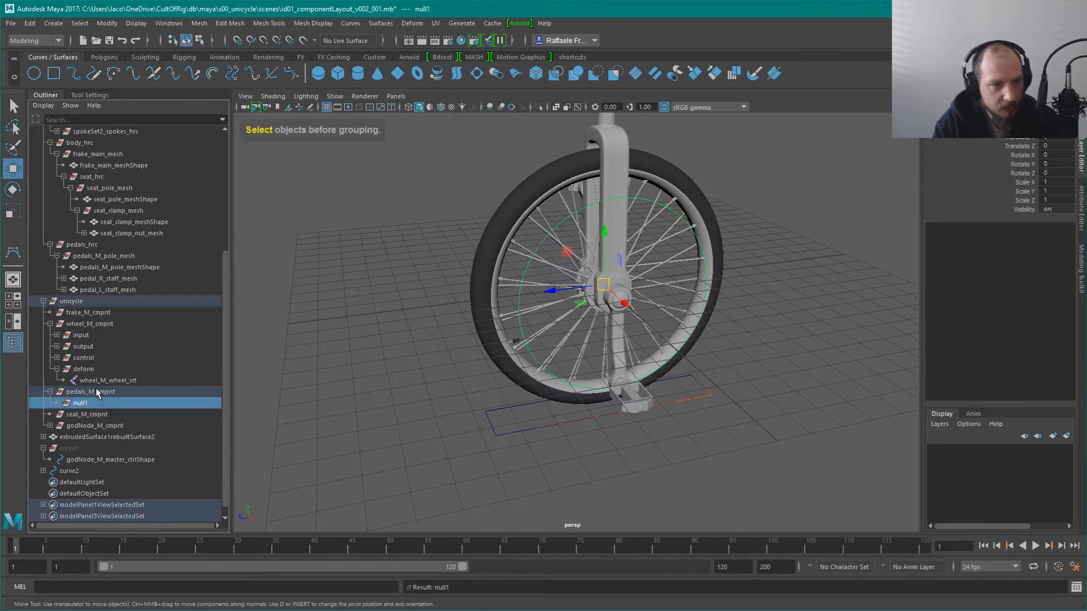
{"action": "double_click", "coordinate": [96, 404]}
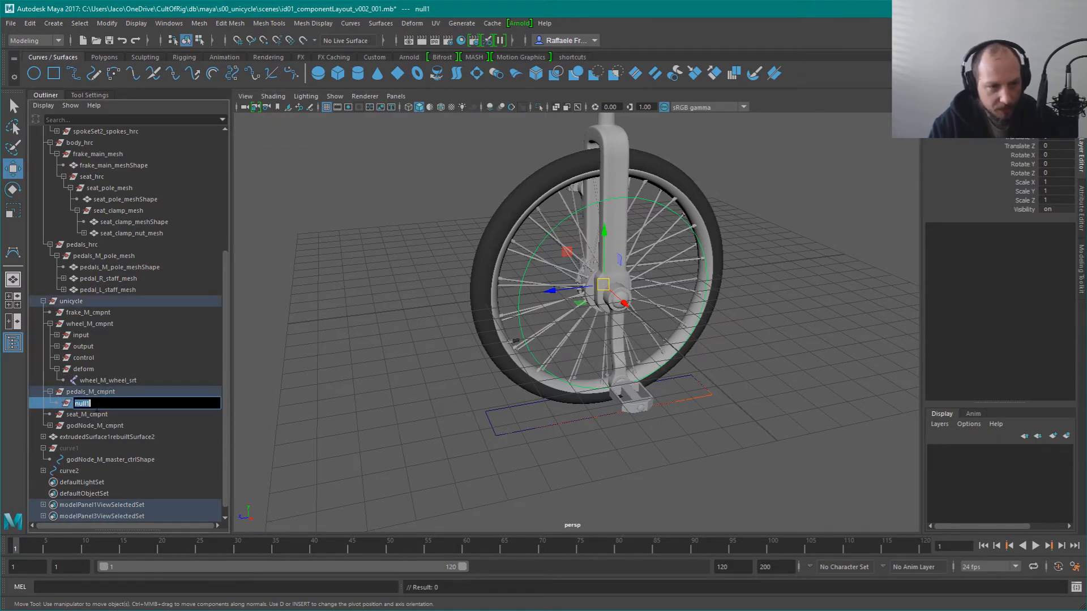
{"action": "type", "text": "input"}
{"action": "key", "text": "Return"}
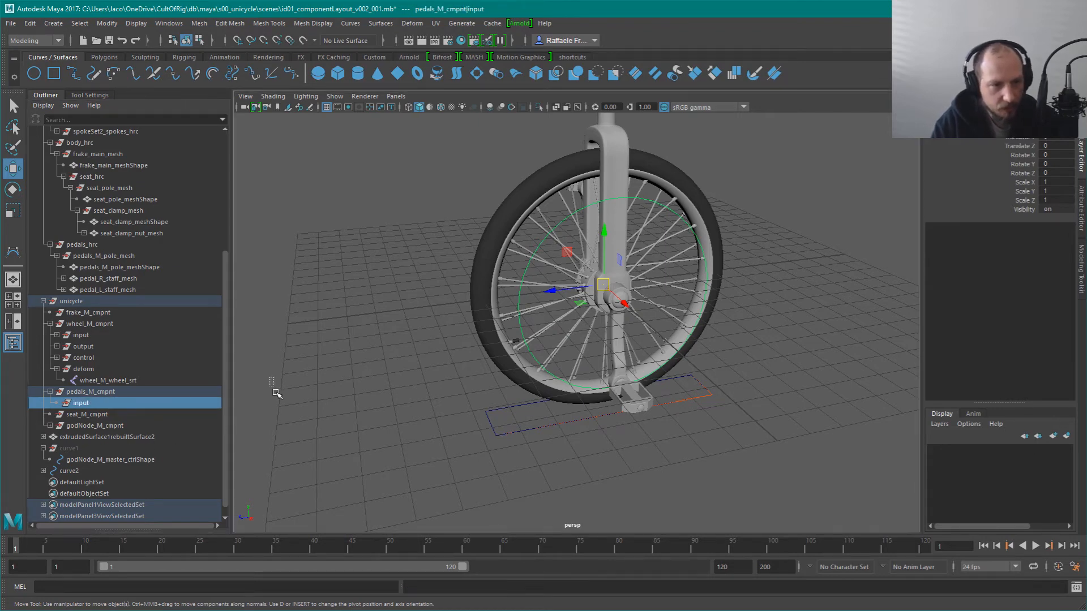
Duplicate the input group of pedals_M_cmpnt into two further groups named control and deform
{"action": "key", "text": "ctrl+d"}
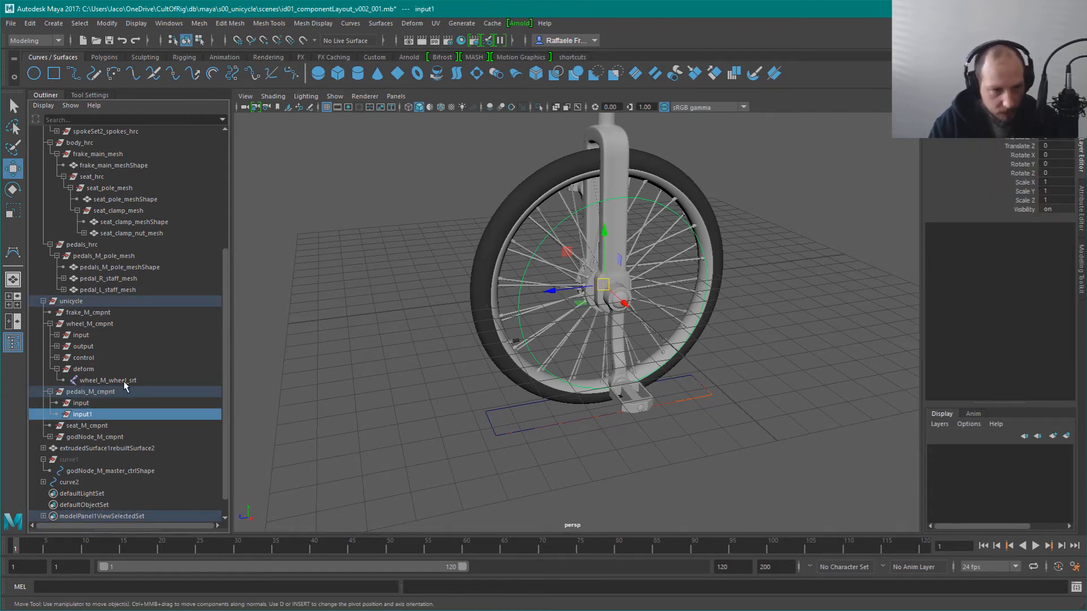
{"action": "key", "text": "F2"}
{"action": "type", "text": "control"}
{"action": "key", "text": "Return"}
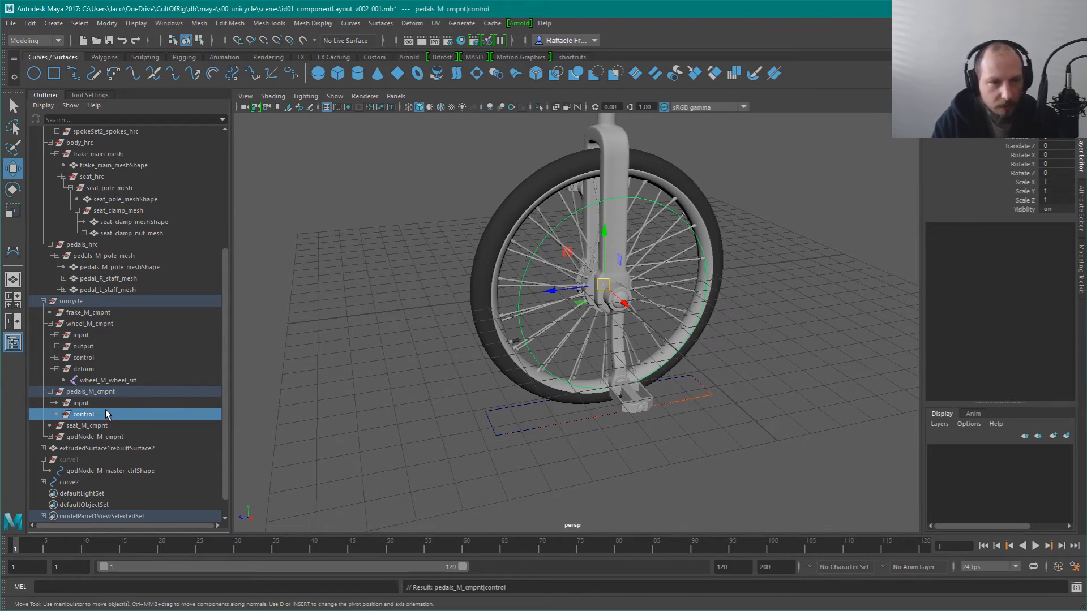
{"action": "key", "text": "ctrl+d"}
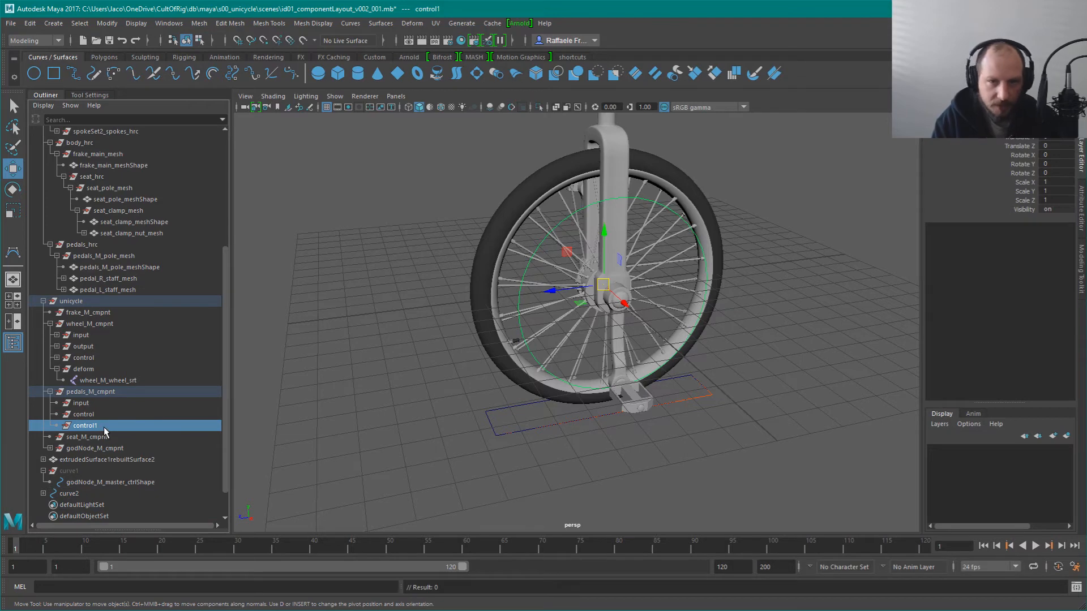
{"action": "double_click", "coordinate": [104, 428]}
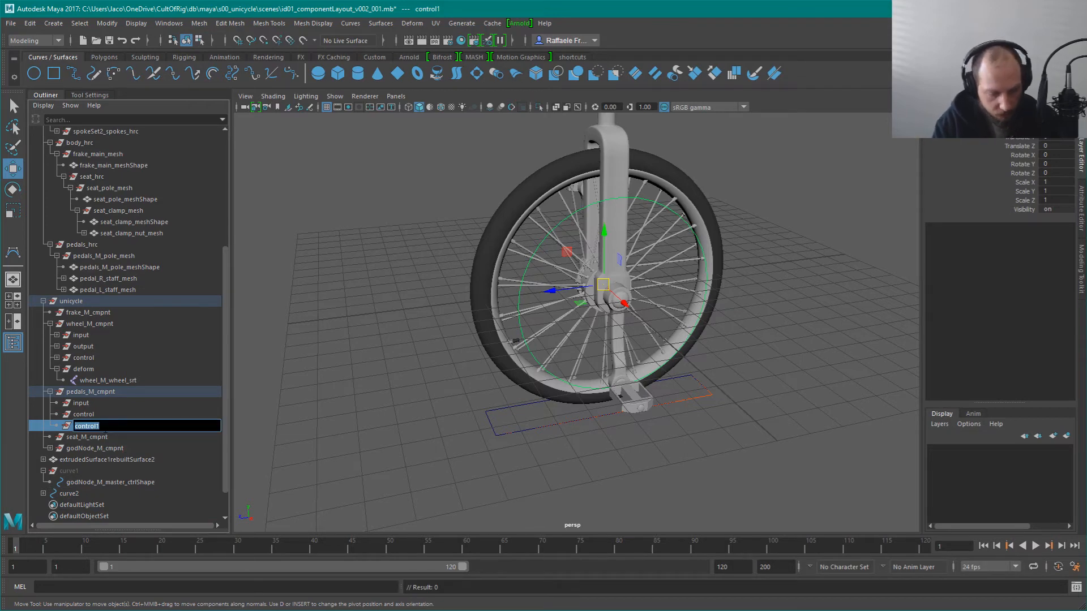
{"action": "type", "text": "deform"}
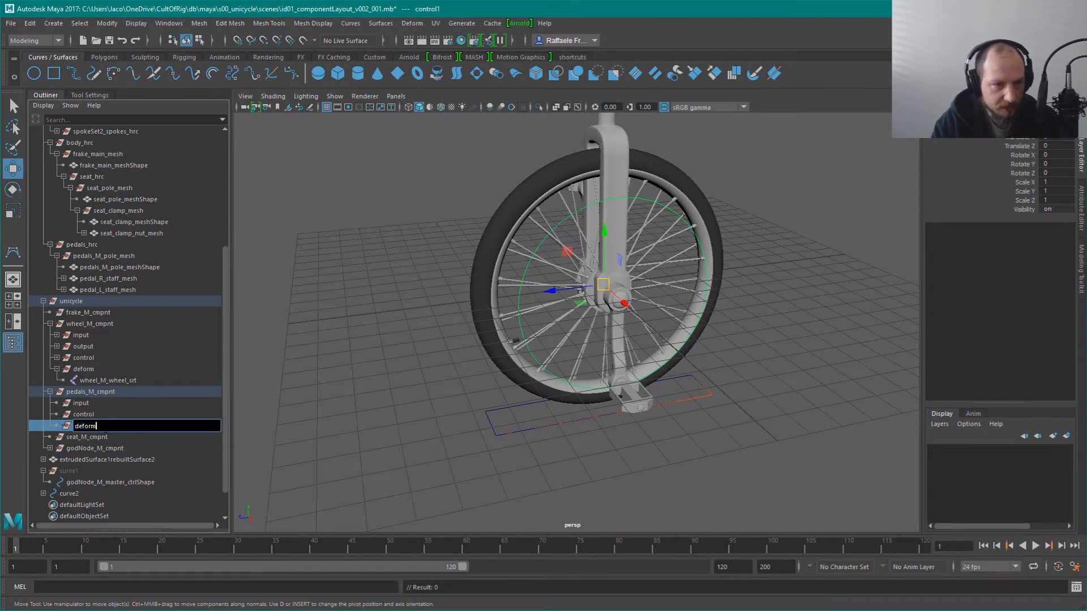
{"action": "key", "text": "Return"}
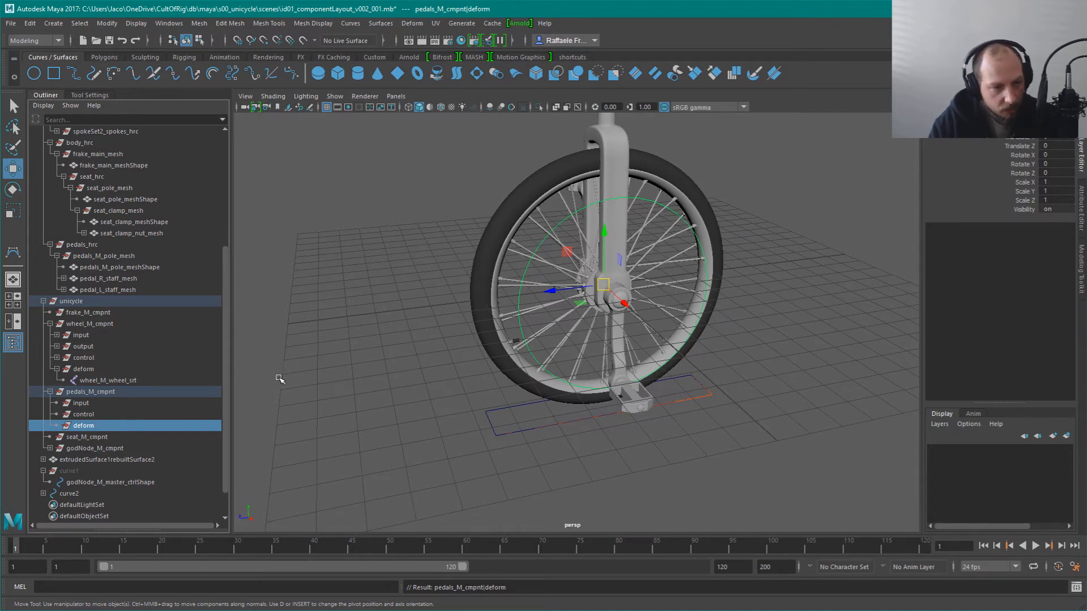
{"action": "left_click", "coordinate": [69, 493]}
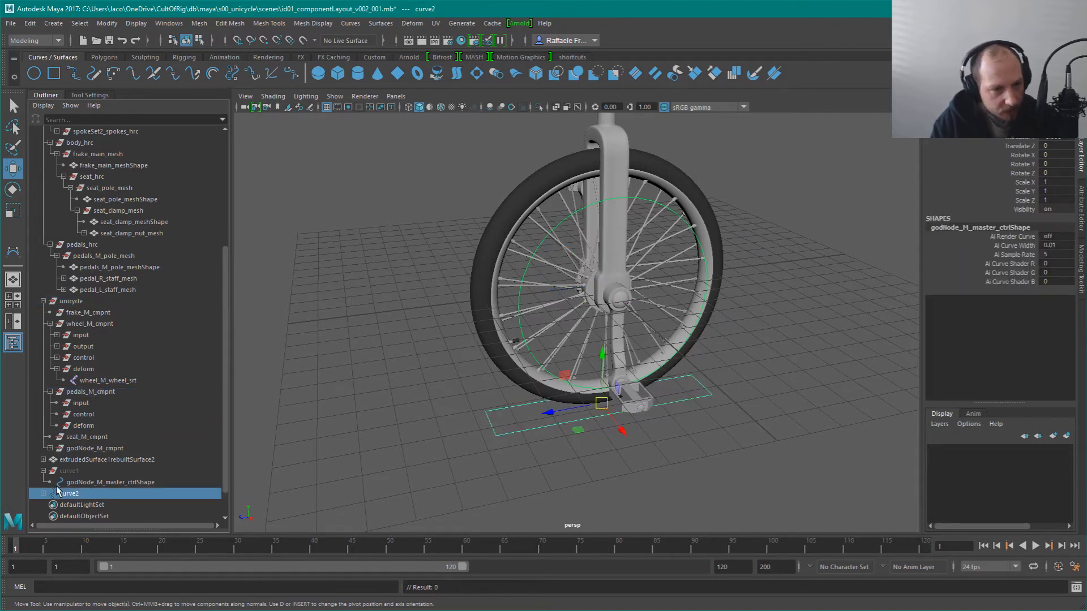
{"action": "left_click_drag", "start_coordinate": [77, 494], "coordinate": [87, 357]}
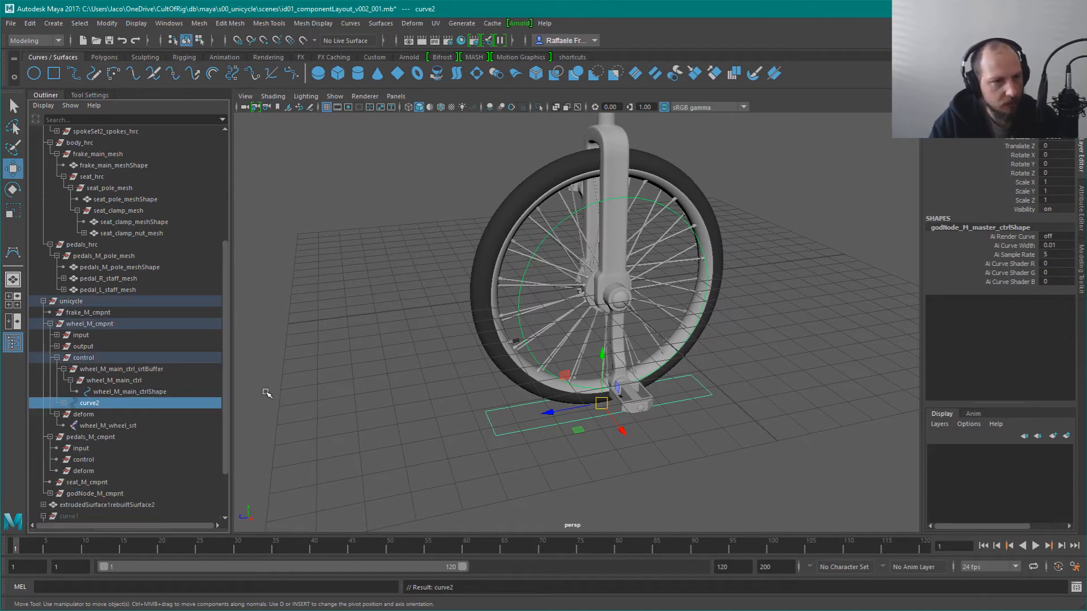
{"action": "key", "text": "ctrl+z"}
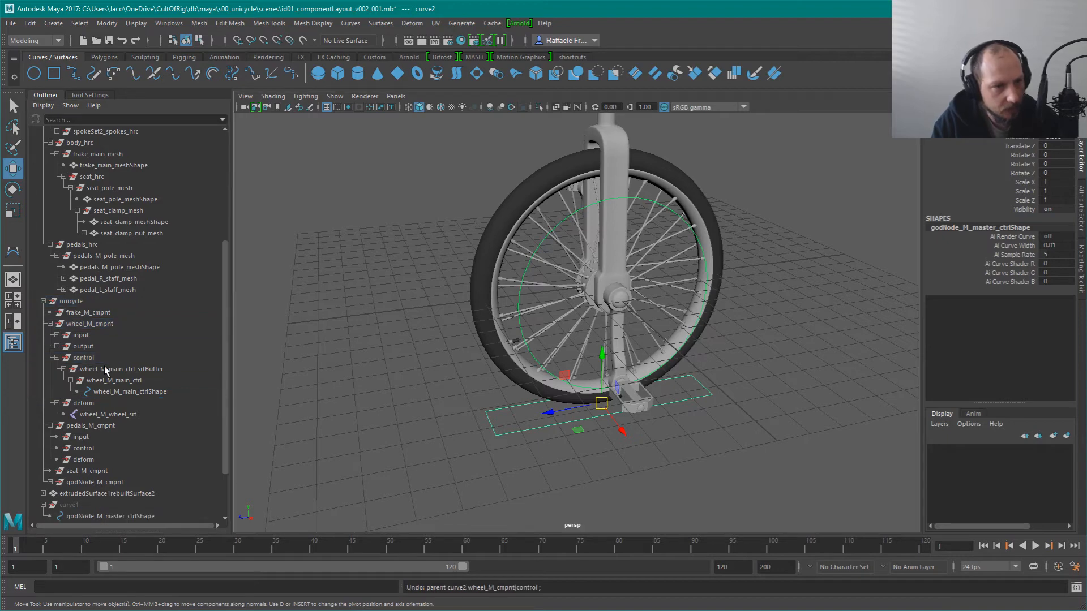
Collapse wheel_M_cmpnt, parent curve2 under the control group of pedals_M_cmpnt, and expand it down to its shape
{"action": "left_click", "coordinate": [50, 323]}
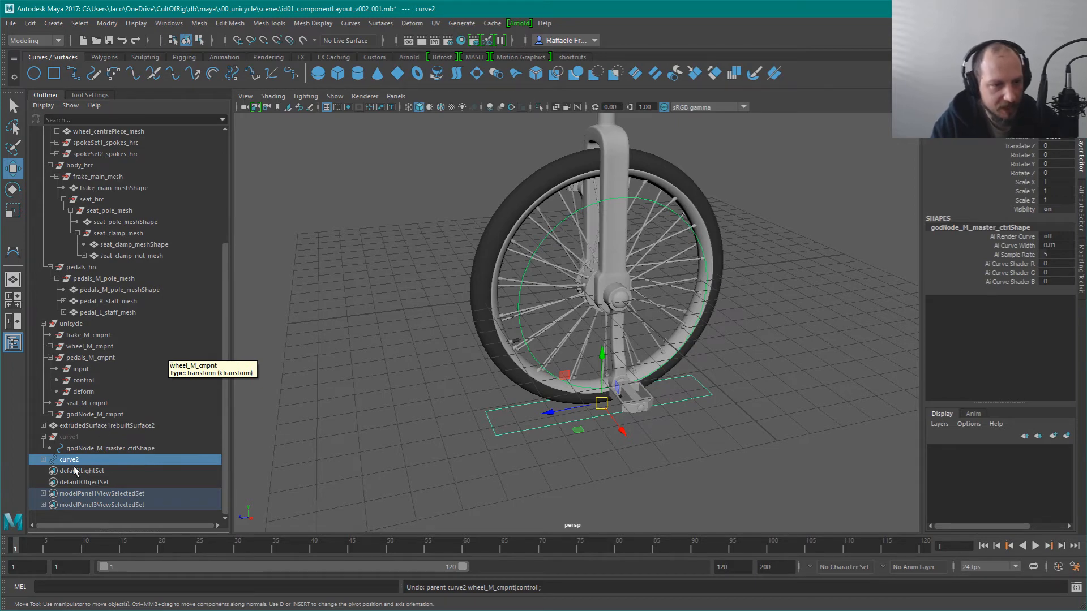
{"action": "middle_click_drag", "start_coordinate": [74, 463], "coordinate": [95, 380]}
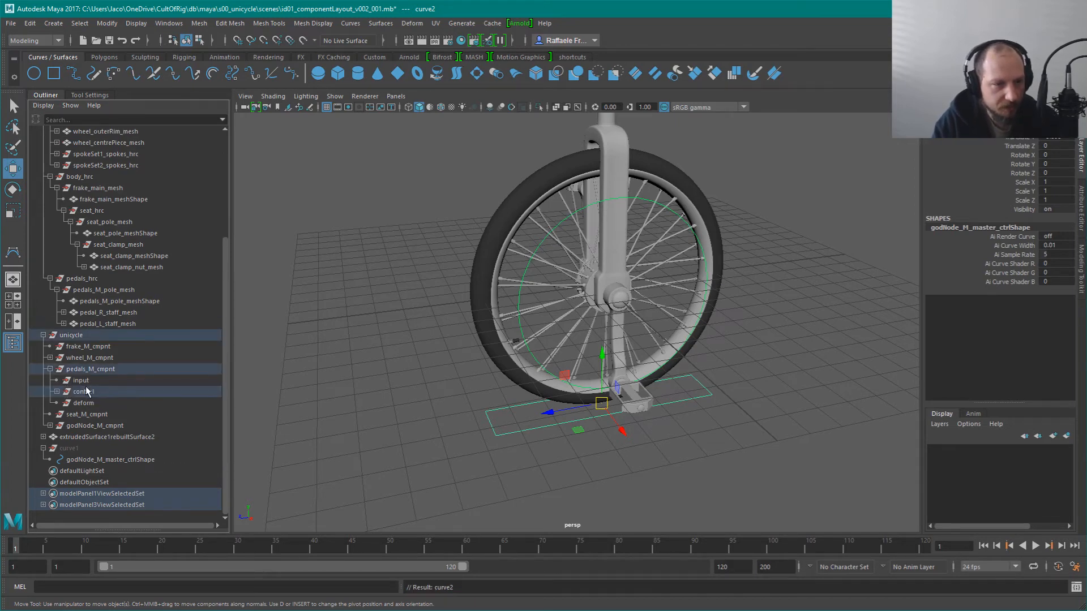
{"action": "left_click", "coordinate": [56, 391]}
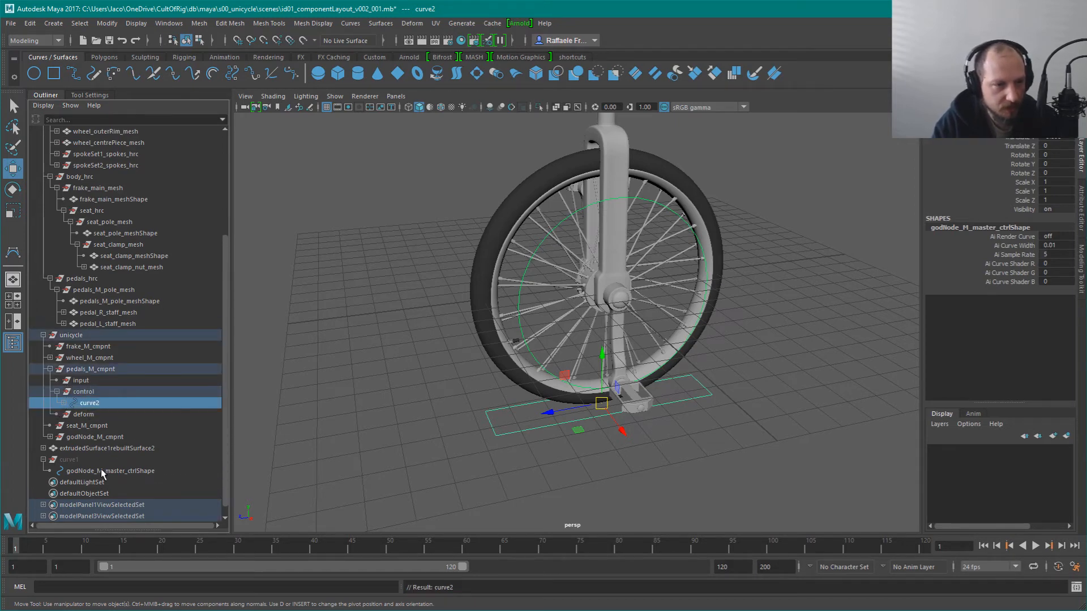
{"action": "left_click", "coordinate": [64, 403]}
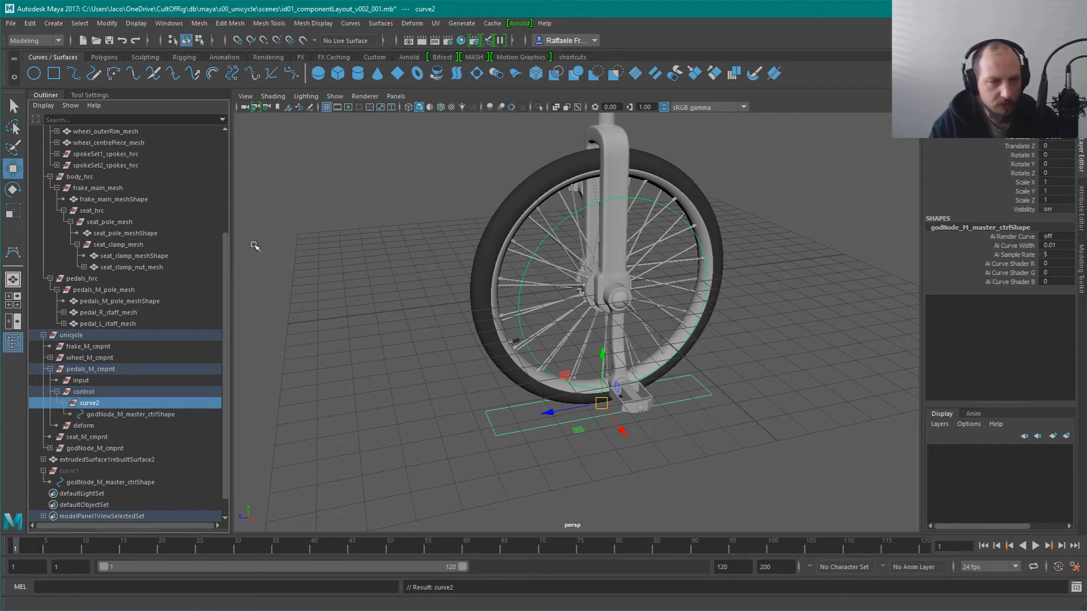
Check the naming of curve2's shape against godNode_M_master_ctrl, and collapse godNode_M_cmpnt again
{"action": "left_click", "coordinate": [148, 414]}
{"action": "left_click", "coordinate": [105, 402]}
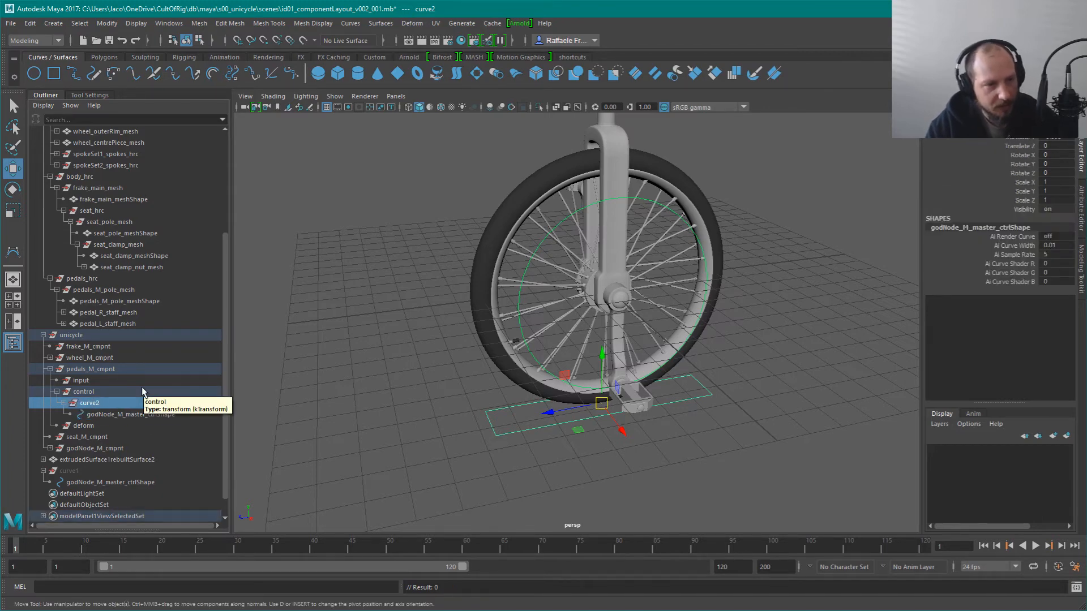
{"action": "key", "text": "Return"}
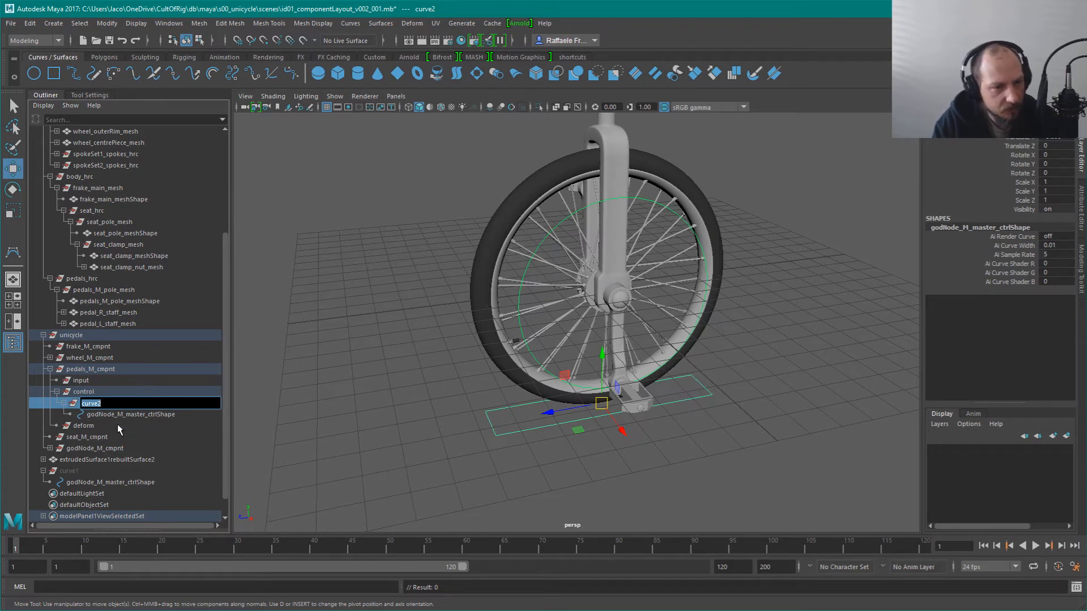
{"action": "key", "text": "Return"}
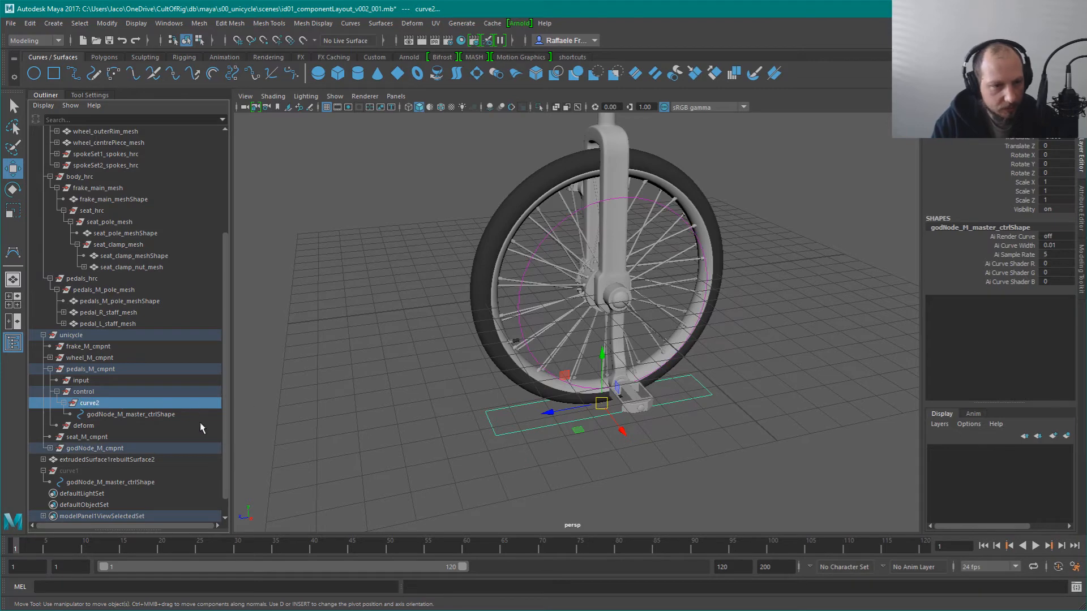
{"action": "key", "text": "f"}
{"action": "middle_click_drag", "start_coordinate": [160, 471], "coordinate": [167, 385], "text": "alt"}
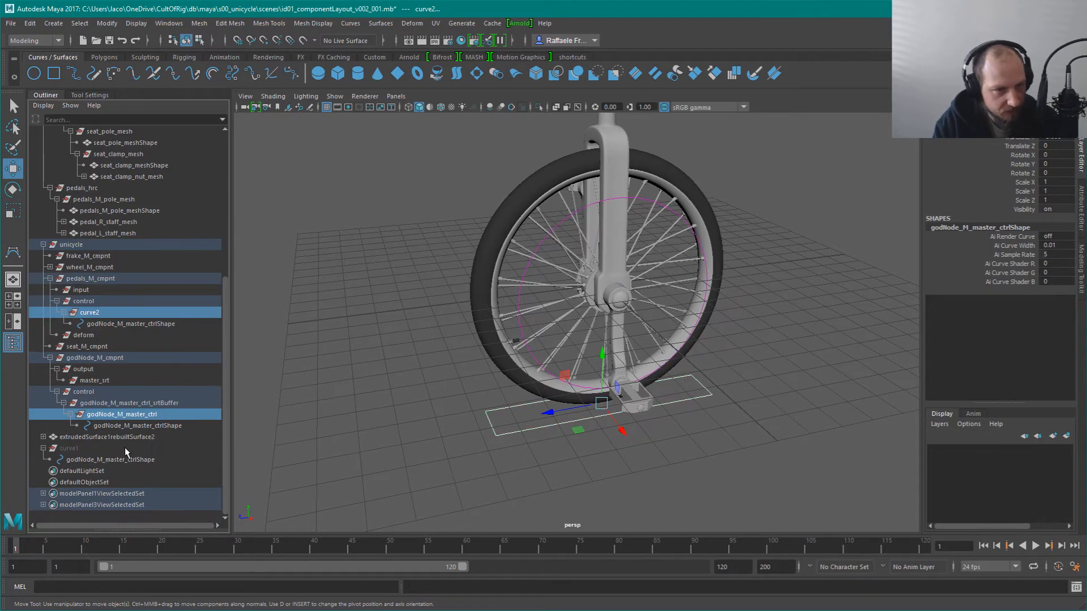
{"action": "left_click", "coordinate": [50, 358]}
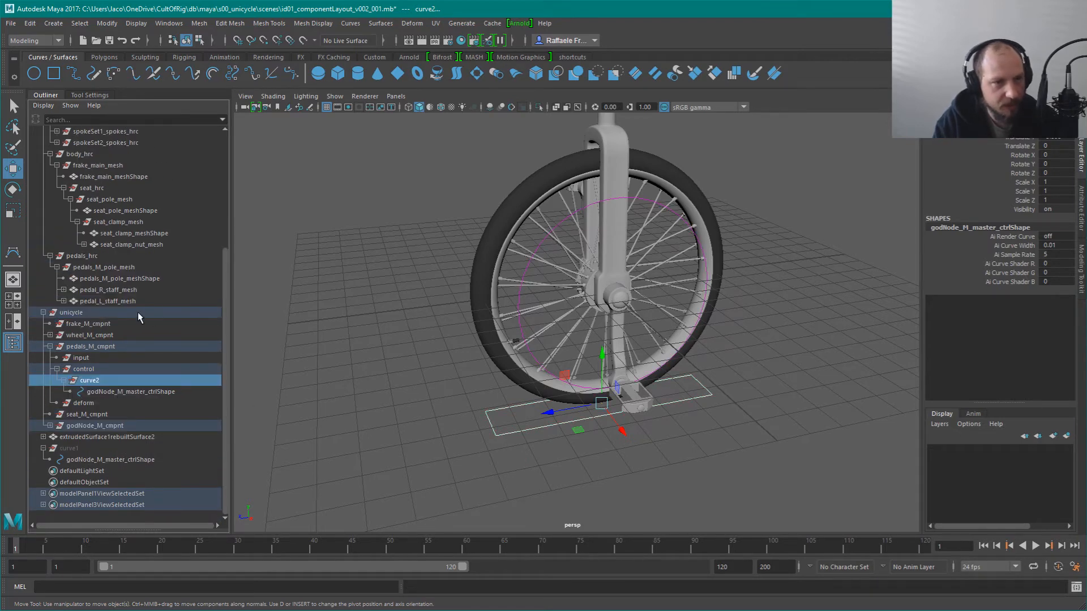
Rename curve2 under the pedals control group to pedals_M_staff_ctrl
{"action": "left_click", "coordinate": [92, 380]}
{"action": "key", "text": "F2"}
{"action": "type", "text": "pedals_M_"}
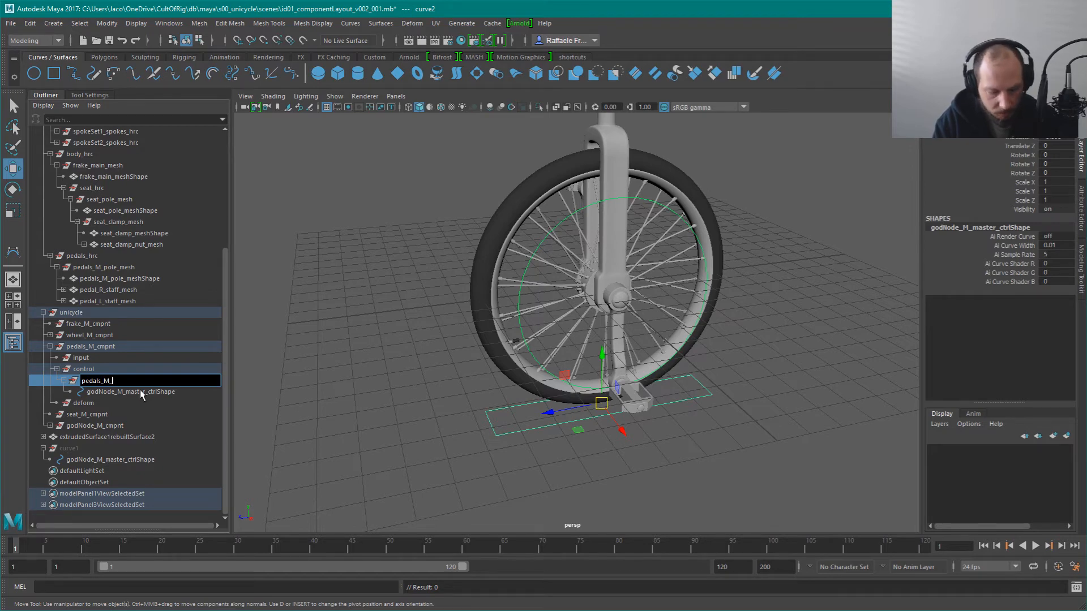
{"action": "type", "text": "staff_ctrl"}
{"action": "key", "text": "Return"}
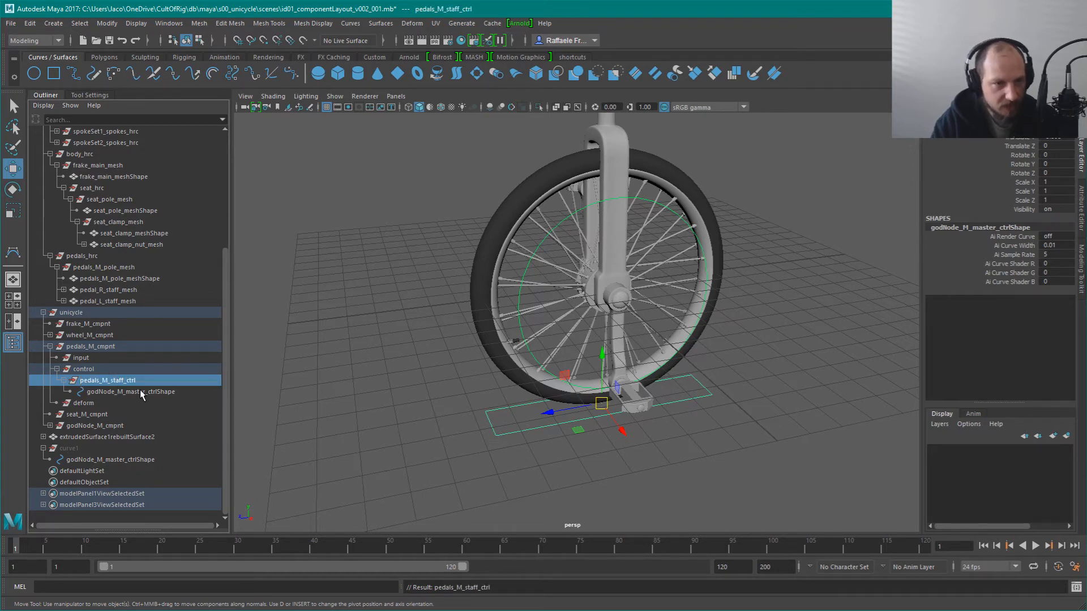
Rename the shape under pedals_M_staff_ctrl to pedals_M_staff_ctrlShape, reusing the control's copied name
{"action": "key", "text": "Return"}
{"action": "key", "text": "ctrl+c"}
{"action": "left_click", "coordinate": [141, 392]}
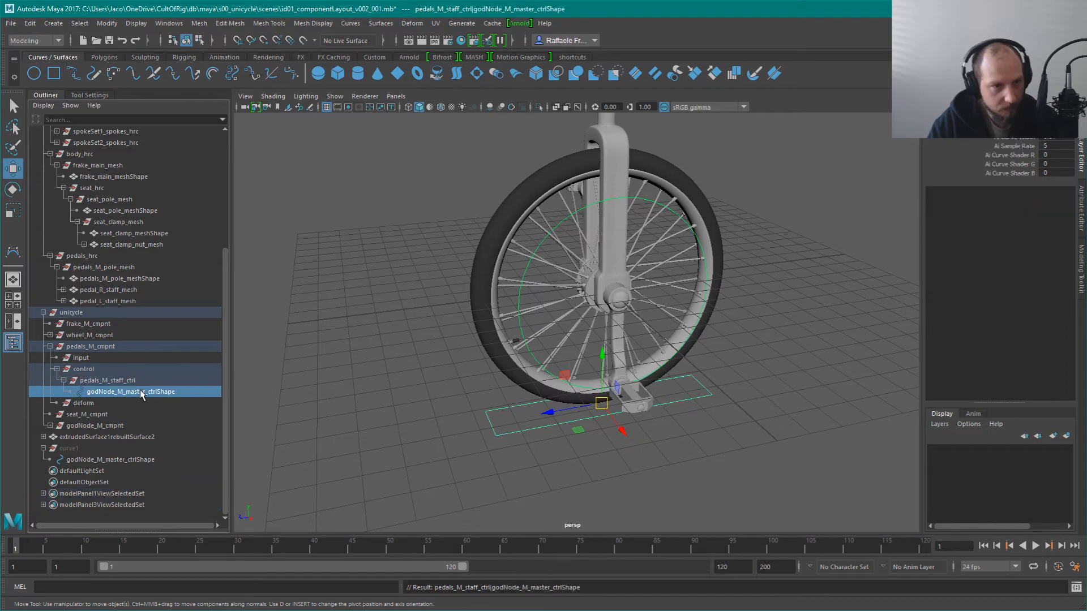
{"action": "double_click", "coordinate": [142, 392]}
{"action": "key", "text": "ctrl+v"}
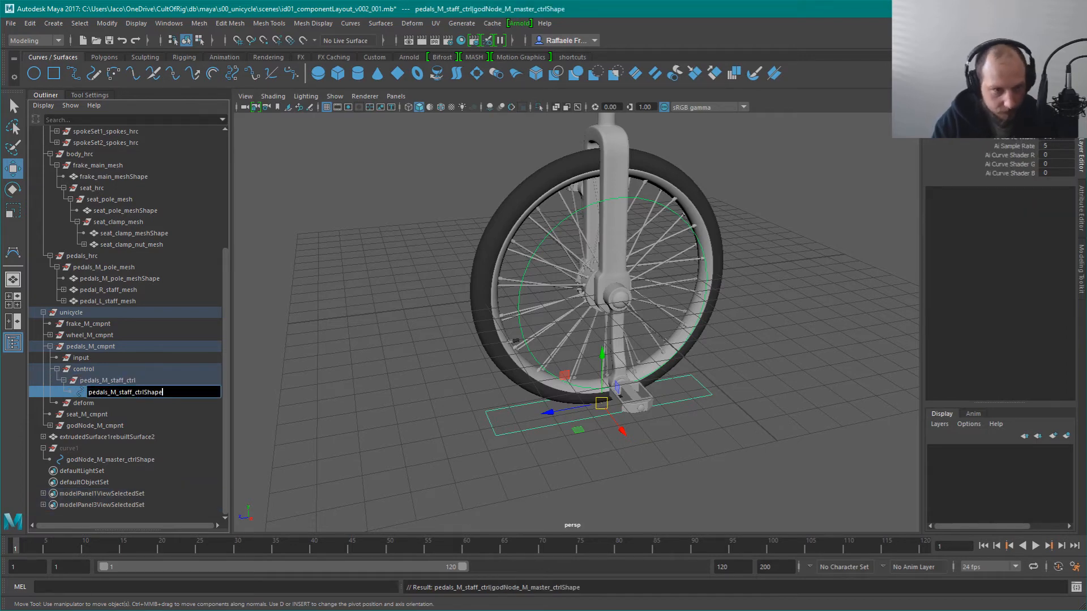
{"action": "type", "text": "Shape"}
{"action": "key", "text": "Return"}
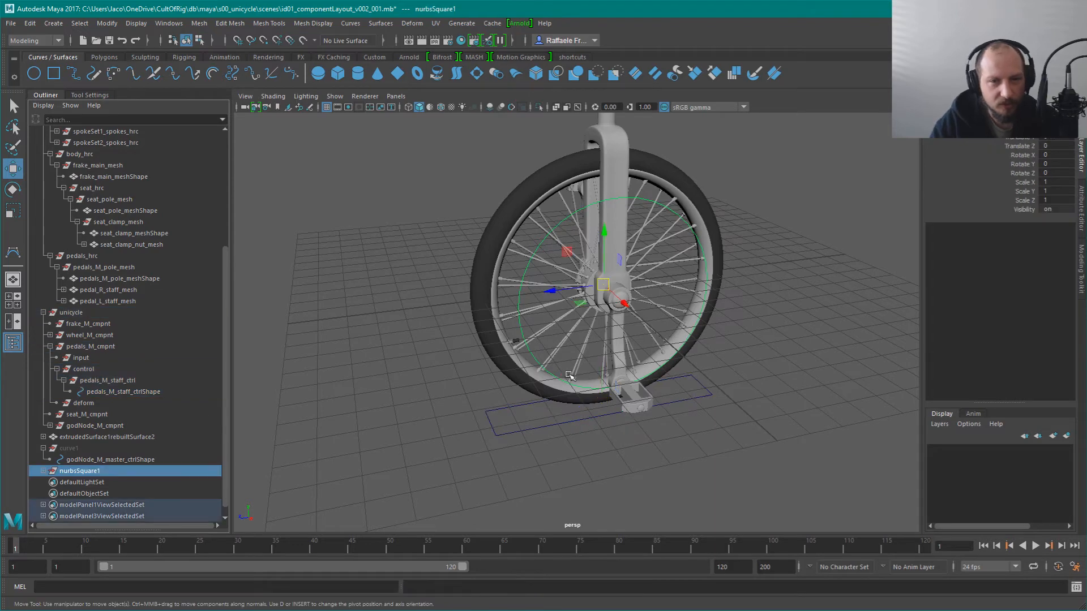
Move nurbsSquare1 about -7.27 cm along X, clear of the wheel, and expand its hierarchy
{"action": "left_click_drag", "start_coordinate": [560, 252], "coordinate": [468, 254], "text": "alt"}
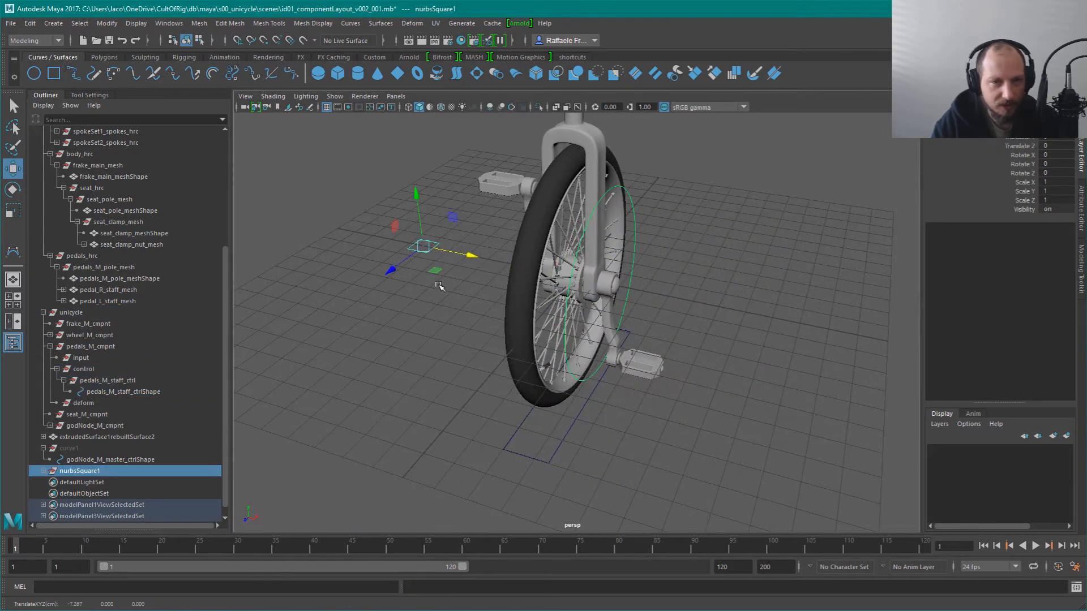
{"action": "left_click", "coordinate": [43, 470]}
{"action": "scroll", "coordinate": [117, 458], "scroll_direction": "down", "scroll_amount": 2}
Examine the four curves under nurbsSquare1 and the shape node beneath topnurbsSquare1
{"action": "left_click", "coordinate": [112, 426]}
{"action": "left_click", "coordinate": [107, 459], "text": "shift"}
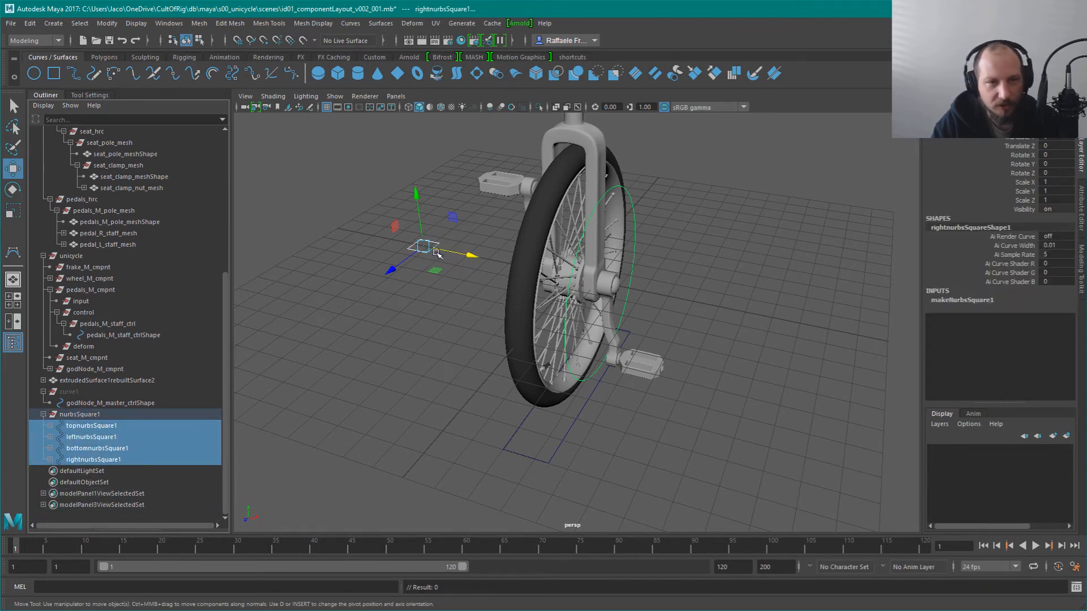
{"action": "left_click", "coordinate": [50, 426]}
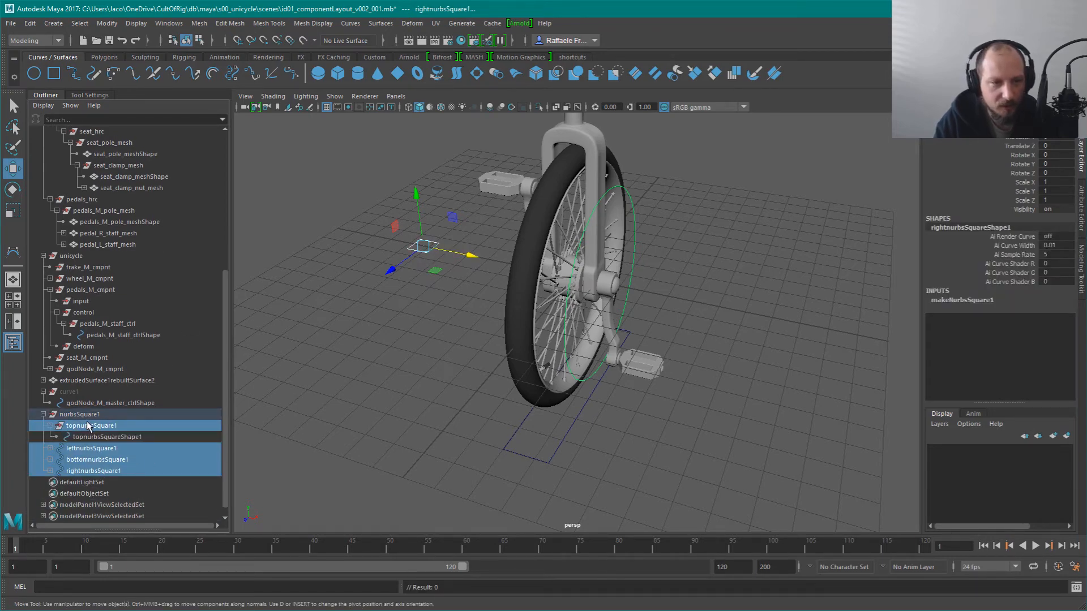
{"action": "key", "text": "Up"}
{"action": "left_click", "coordinate": [91, 425]}
{"action": "left_click", "coordinate": [93, 447], "text": "ctrl"}
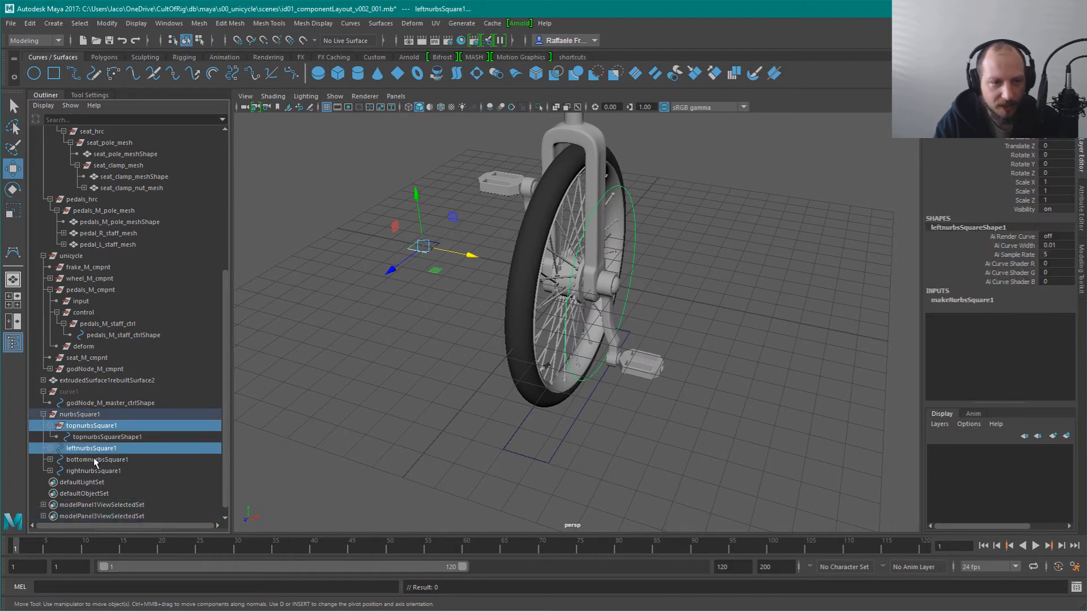
{"action": "left_click", "coordinate": [94, 460], "text": "ctrl"}
{"action": "left_click", "coordinate": [94, 470], "text": "ctrl"}
{"action": "left_click", "coordinate": [108, 437]}
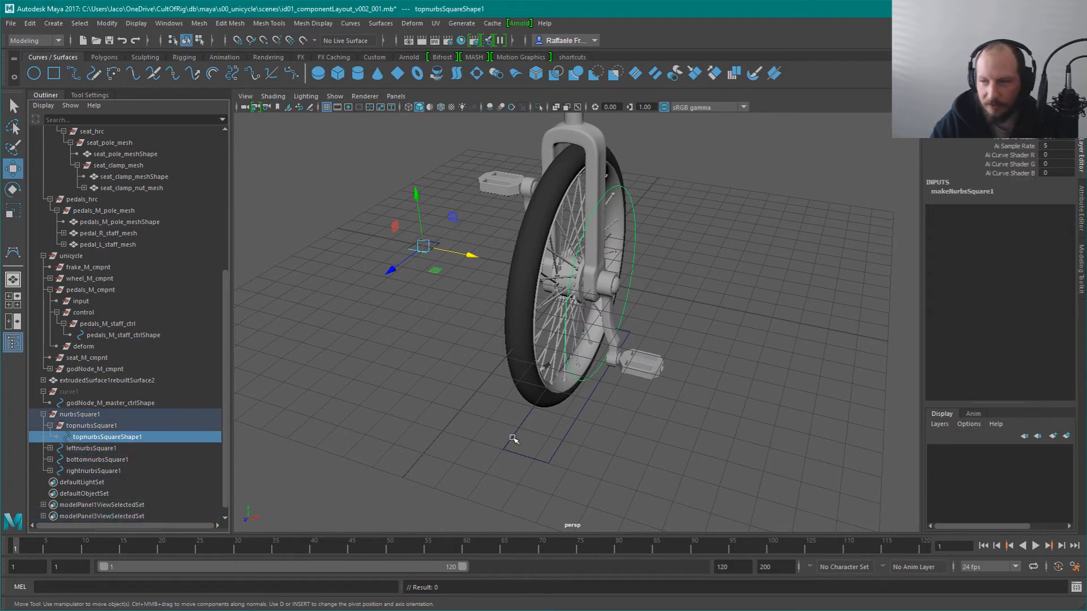
Delete nurbsSquare1 together with its four side curves
{"action": "left_click", "coordinate": [286, 332]}
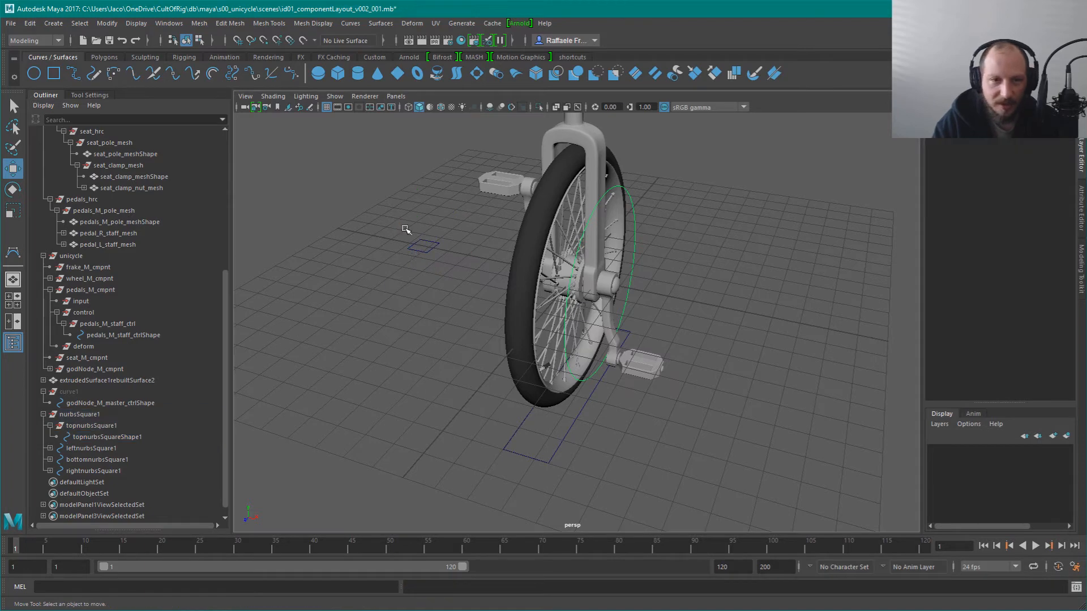
{"action": "left_click", "coordinate": [101, 414]}
{"action": "key", "text": "Delete"}
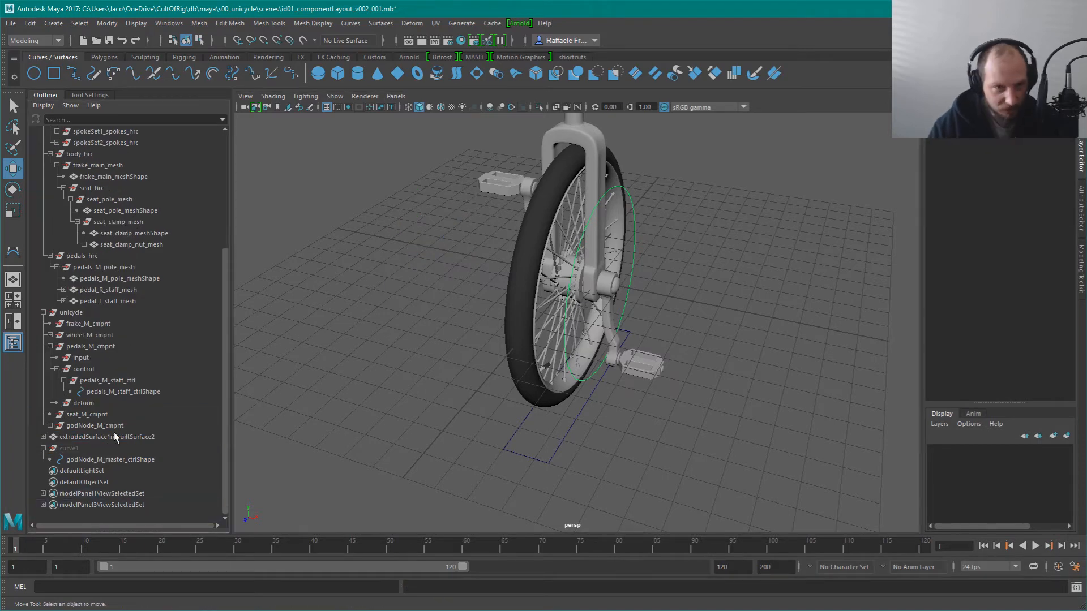
{"action": "left_click_drag", "start_coordinate": [595, 472], "coordinate": [552, 445]}
{"action": "key", "text": "f"}
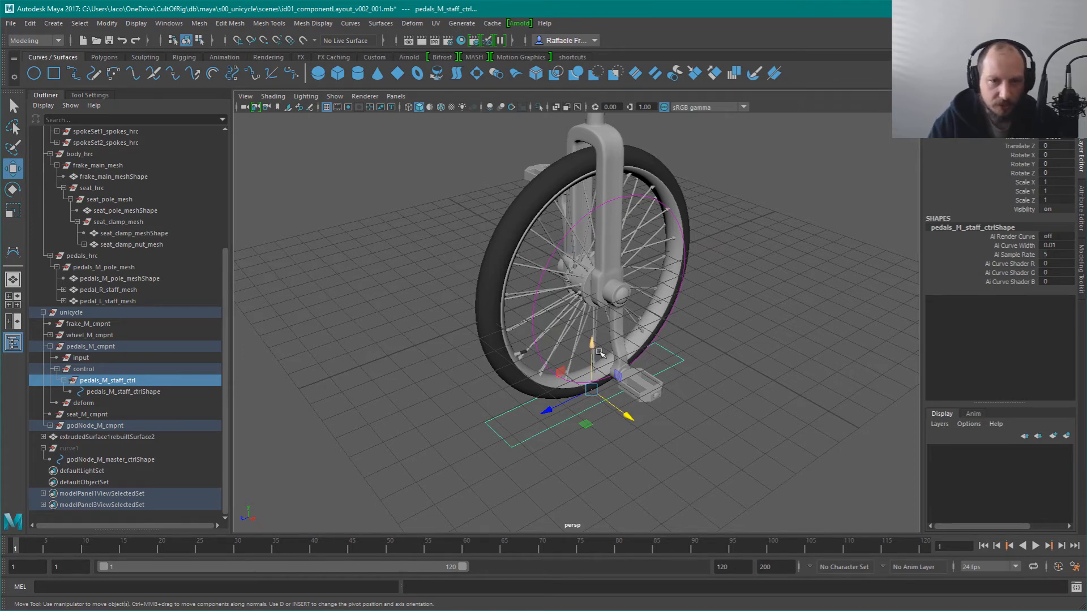
{"action": "key", "text": "ctrl+g"}
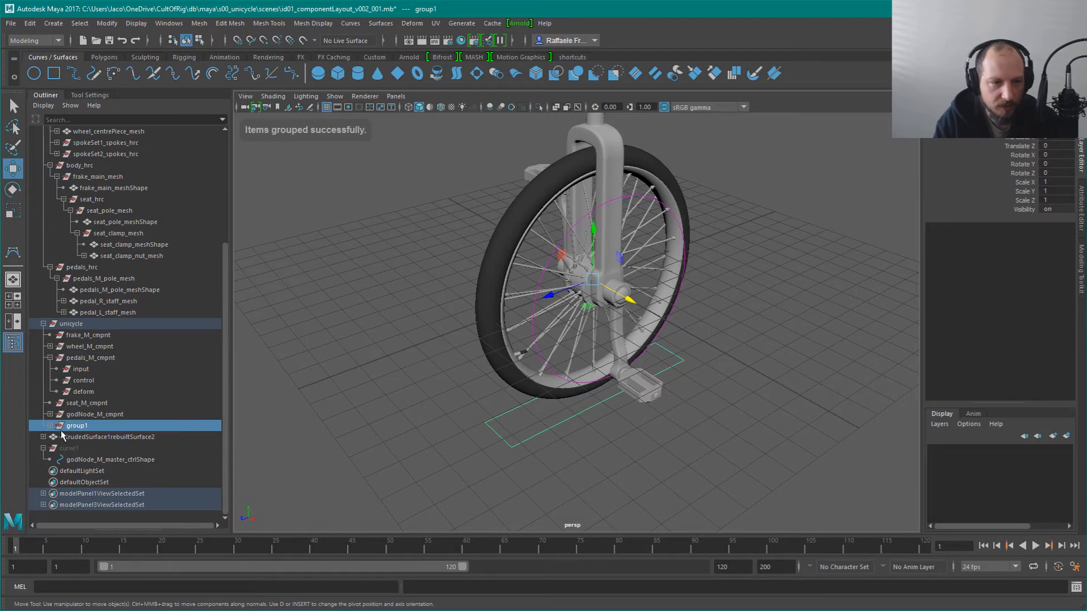
{"action": "key", "text": "ctrl+z"}
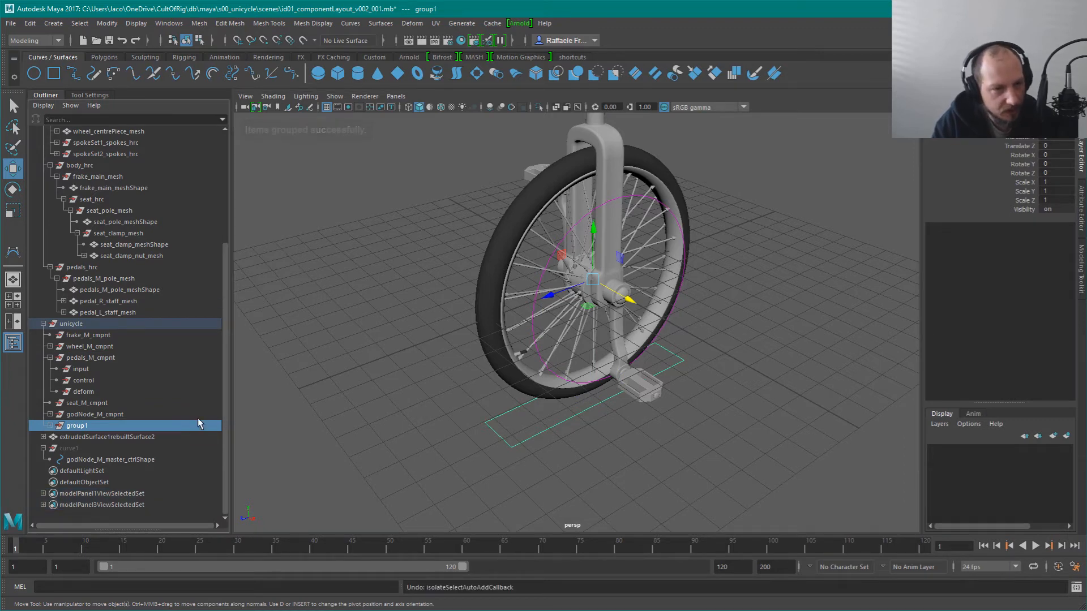
{"action": "left_click", "coordinate": [51, 425]}
{"action": "key", "text": "ctrl+z"}
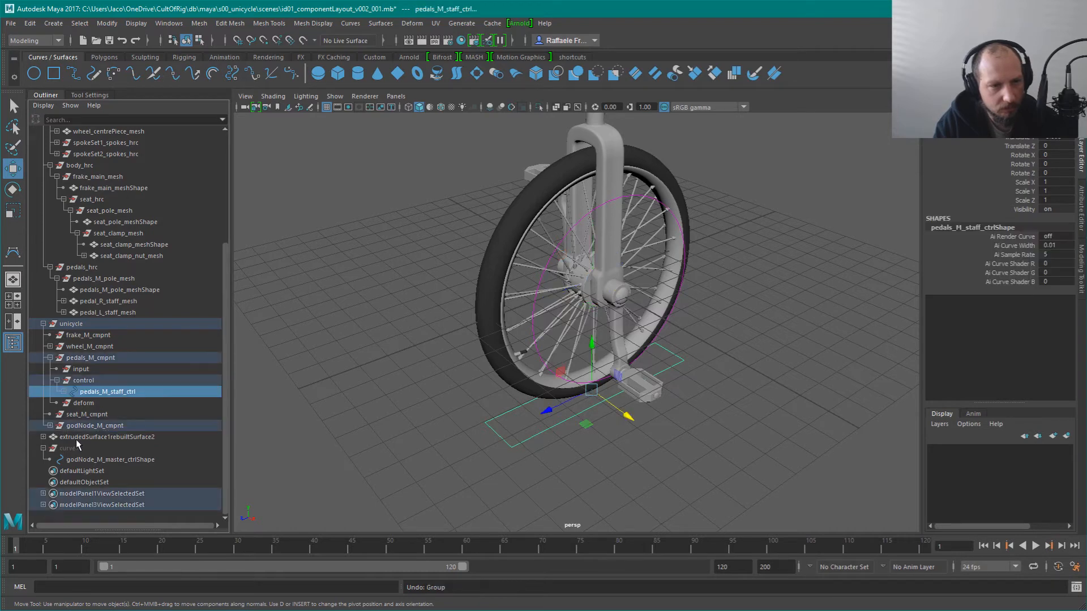
Group pedals_M_staff_ctrl on its own inside the pedals control group and expand the new group down to the control's shape
{"action": "left_click", "coordinate": [418, 371]}
{"action": "left_click", "coordinate": [110, 393]}
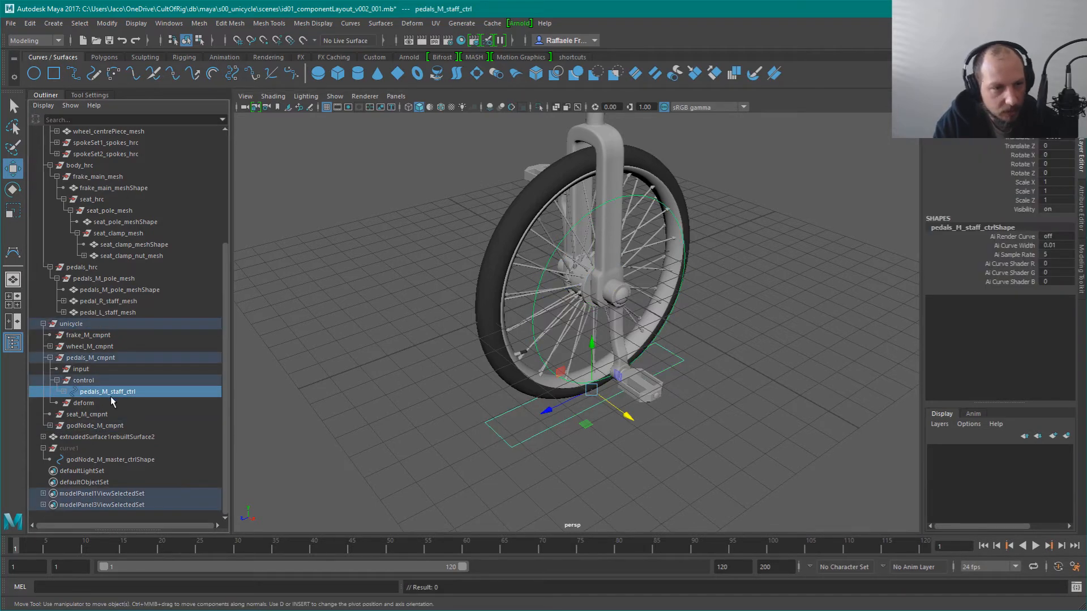
{"action": "left_click", "coordinate": [64, 392]}
{"action": "middle_click_drag", "start_coordinate": [254, 406], "coordinate": [259, 329], "text": "alt"}
{"action": "middle_click_drag", "start_coordinate": [208, 396], "coordinate": [162, 295], "text": "alt"}
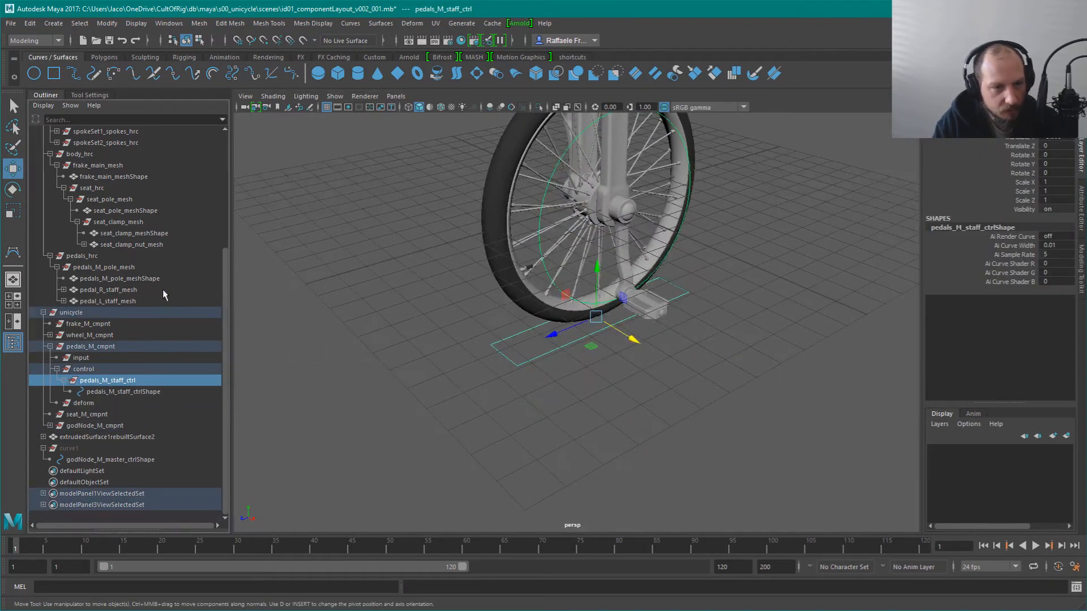
{"action": "middle_click_drag", "start_coordinate": [614, 283], "coordinate": [606, 342], "text": "alt"}
{"action": "left_click", "coordinate": [123, 380]}
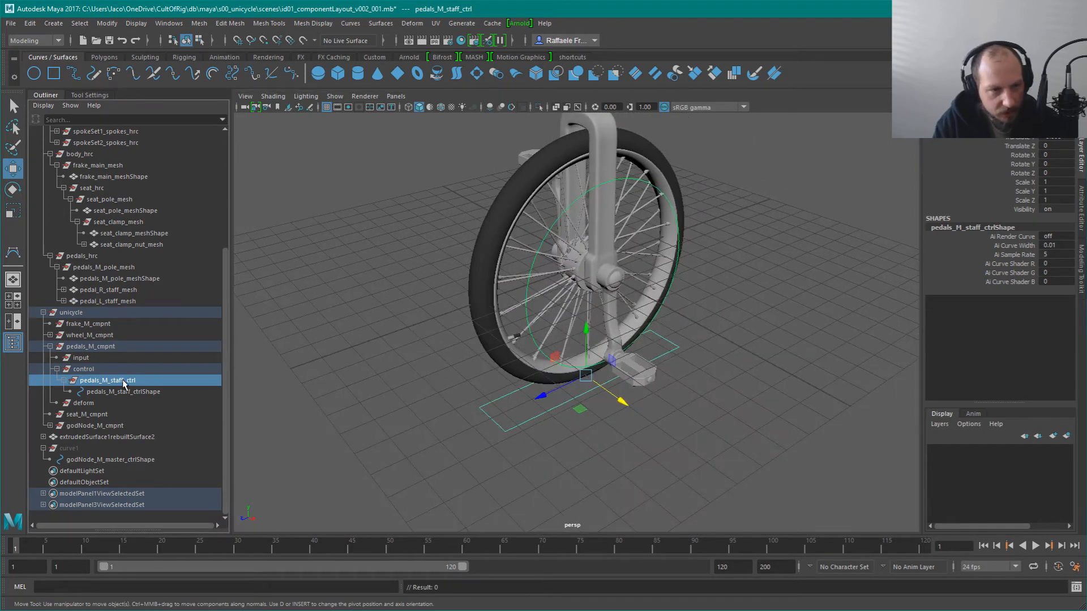
{"action": "key", "text": "ctrl+g"}
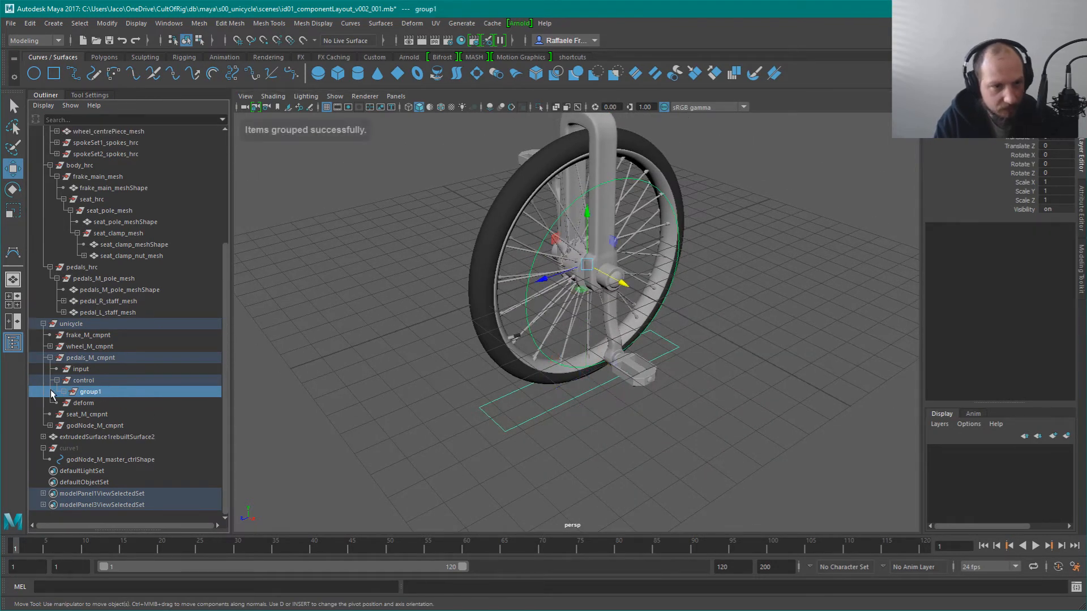
{"action": "left_click", "coordinate": [63, 391]}
{"action": "left_click", "coordinate": [70, 402]}
{"action": "left_click", "coordinate": [140, 403]}
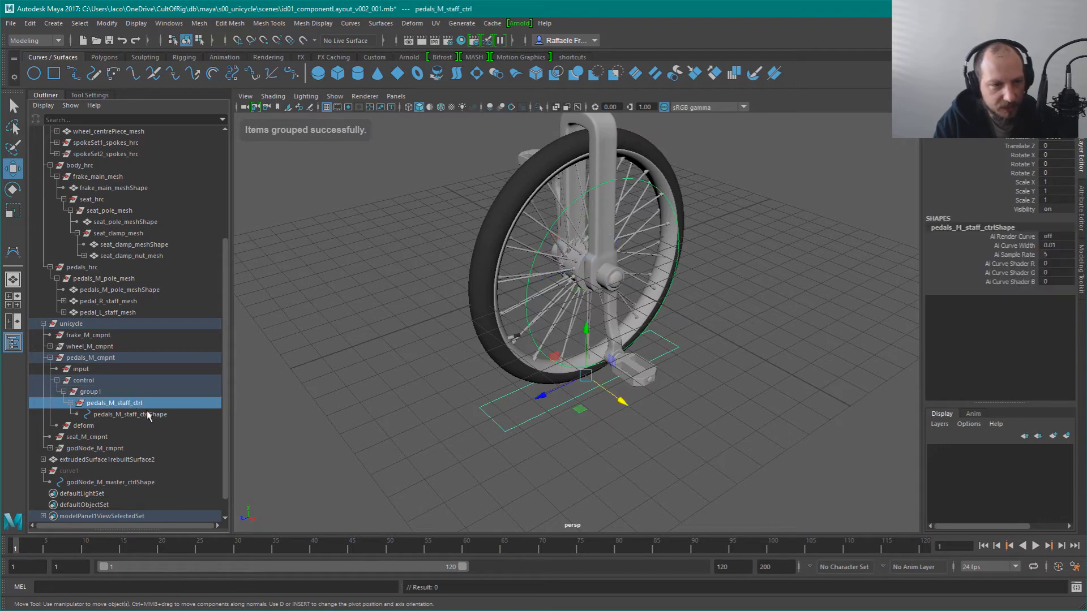
Rename the new group above pedals_M_staff_ctrl to pedals_M_staff_ctrl_srtBuffer, reusing the control's copied name
{"action": "left_click", "coordinate": [96, 391]}
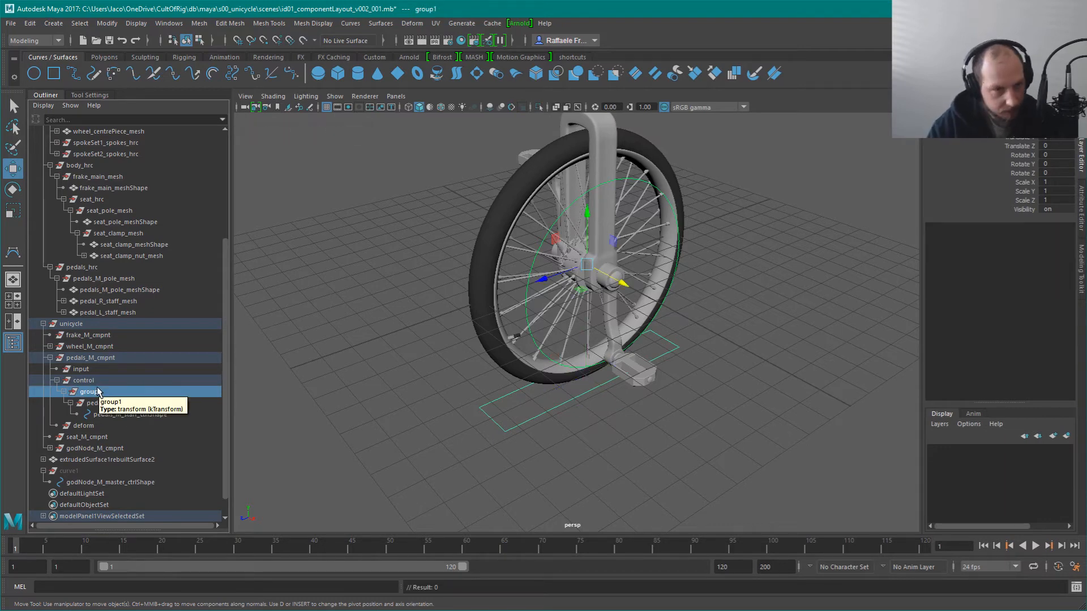
{"action": "key", "text": "Down"}
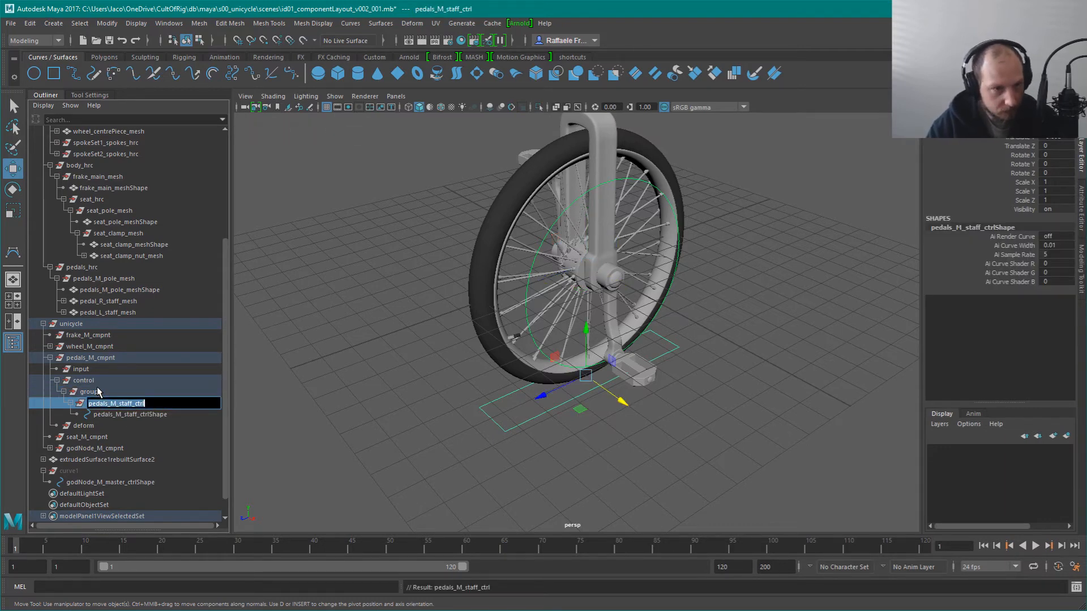
{"action": "key", "text": "Up"}
{"action": "double_click", "coordinate": [97, 391]}
{"action": "key", "text": "ctrl+v"}
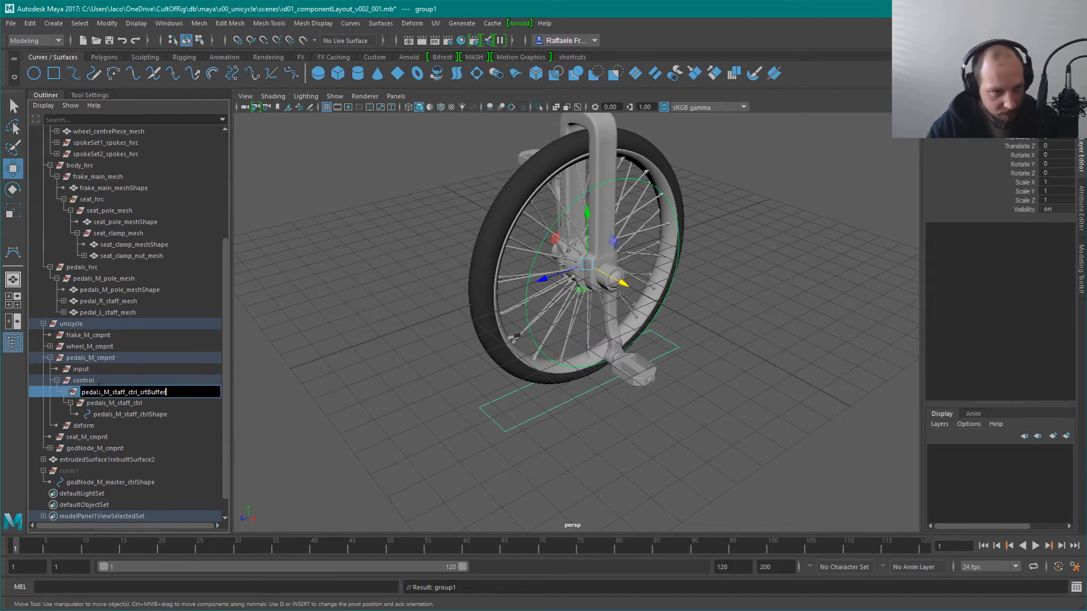
{"action": "type", "text": "_srtBuffer"}
{"action": "key", "text": "Return"}
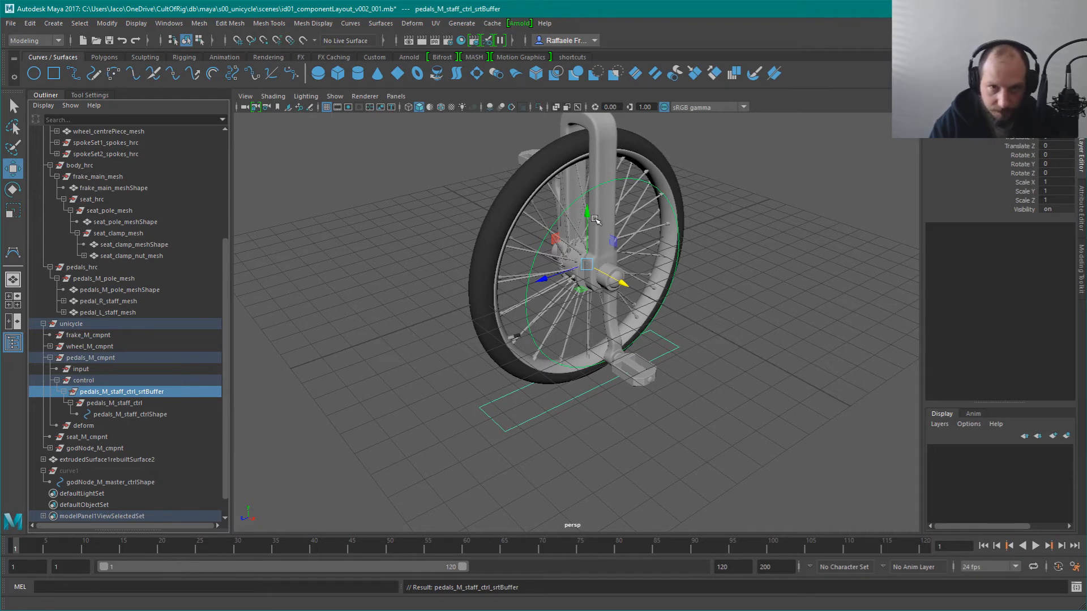
Move pedals_M_staff_ctrl_srtBuffer about 5.75 cm up along Y, bringing the staff control level with the wheel hub
{"action": "left_click_drag", "start_coordinate": [592, 219], "coordinate": [601, 94]}
{"action": "left_click_drag", "start_coordinate": [578, 353], "coordinate": [625, 313], "text": "alt"}
{"action": "mouse_move", "coordinate": [563, 181]}
{"action": "left_mouse_down", "text": "alt"}
{"action": "mouse_move", "coordinate": [550, 229]}
{"action": "mouse_move", "coordinate": [548, 191]}
{"action": "left_mouse_up", "text": "alt"}
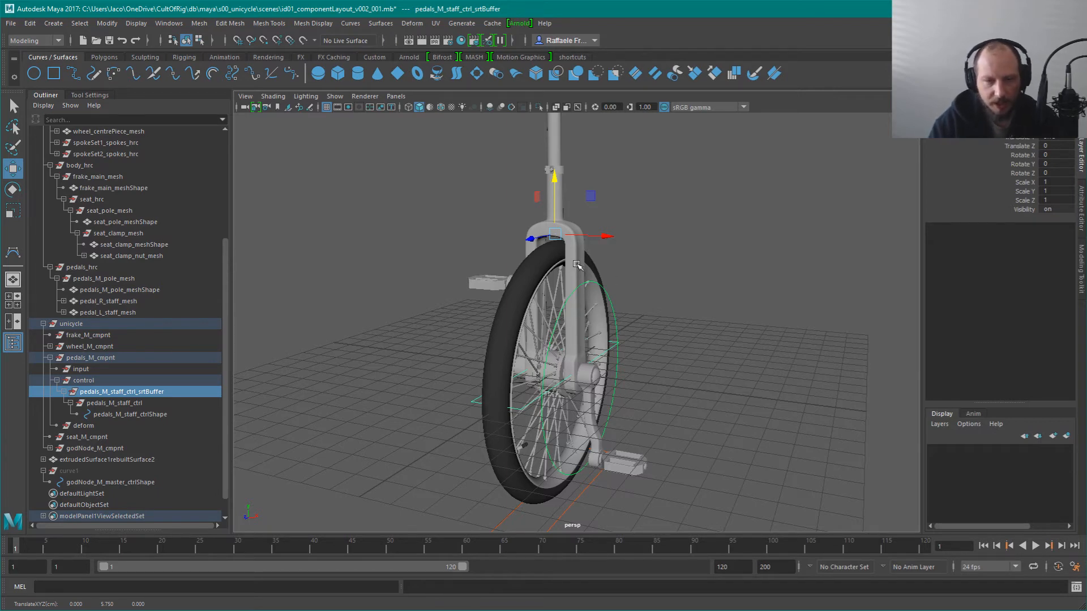
{"action": "scroll", "coordinate": [645, 340], "scroll_direction": "down", "scroll_amount": 2}
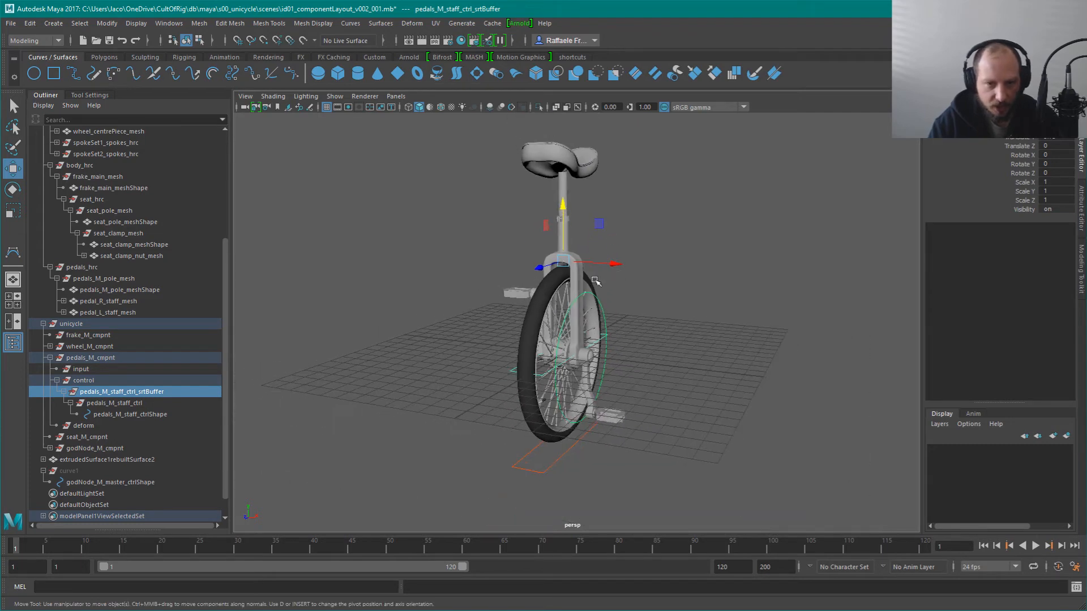
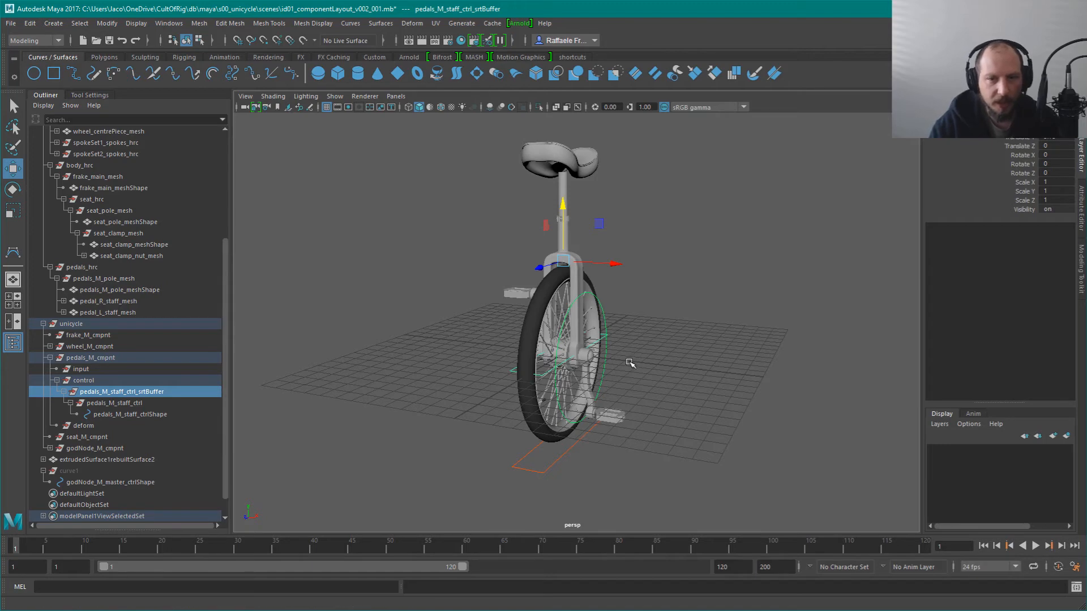
Compare the pivot positions of pedals_M_staff_ctrl and its srtBuffer against the wheel and pedals from several angles
{"action": "left_click_drag", "start_coordinate": [622, 340], "coordinate": [483, 382], "text": "alt"}
{"action": "left_click", "coordinate": [133, 403]}
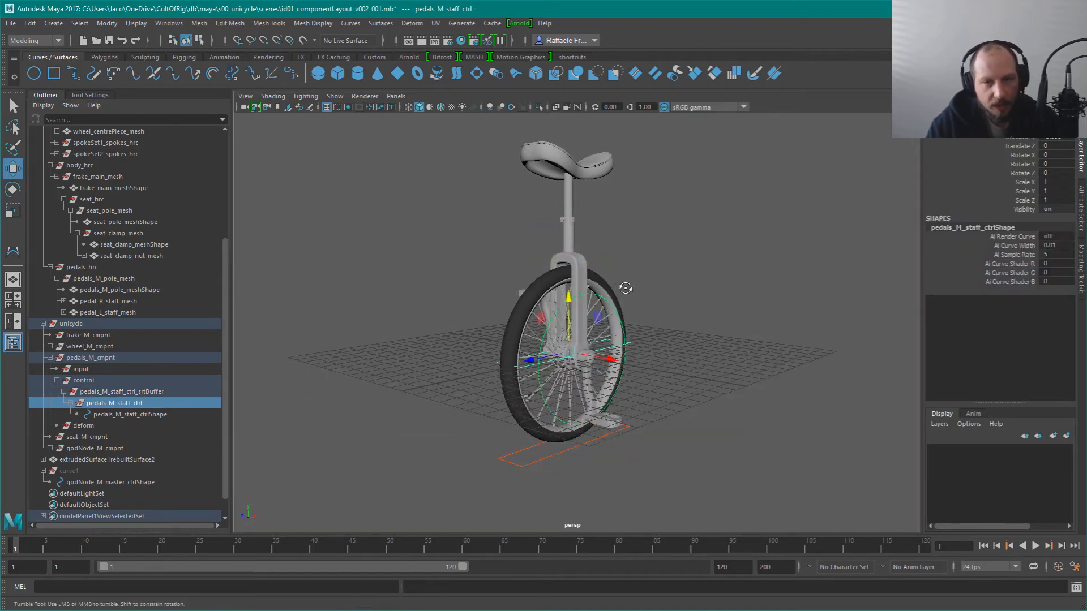
{"action": "left_click_drag", "start_coordinate": [608, 306], "coordinate": [644, 295], "text": "alt"}
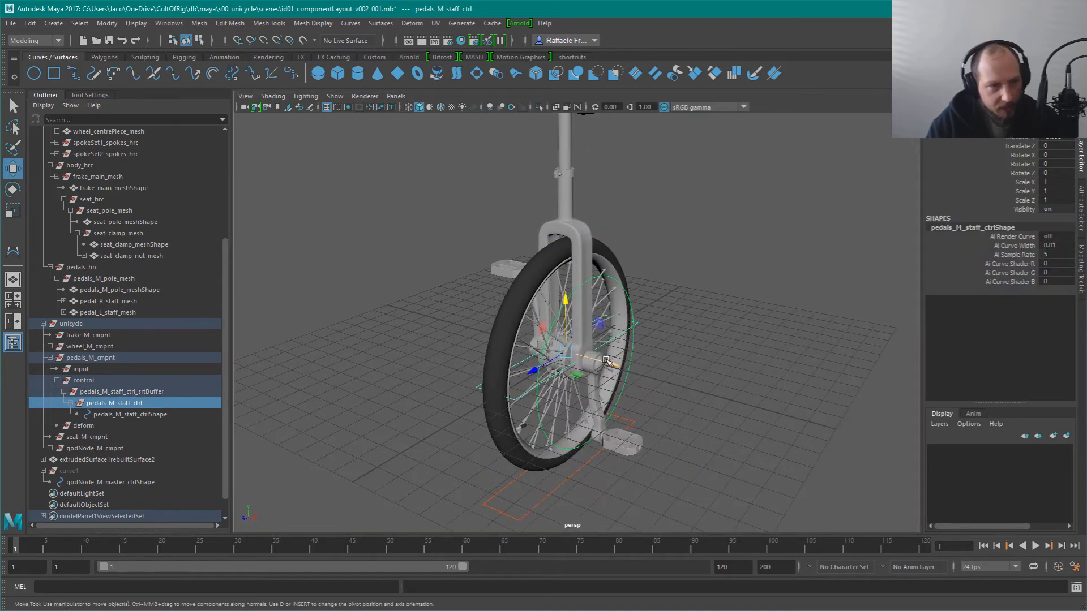
{"action": "left_click", "coordinate": [159, 391]}
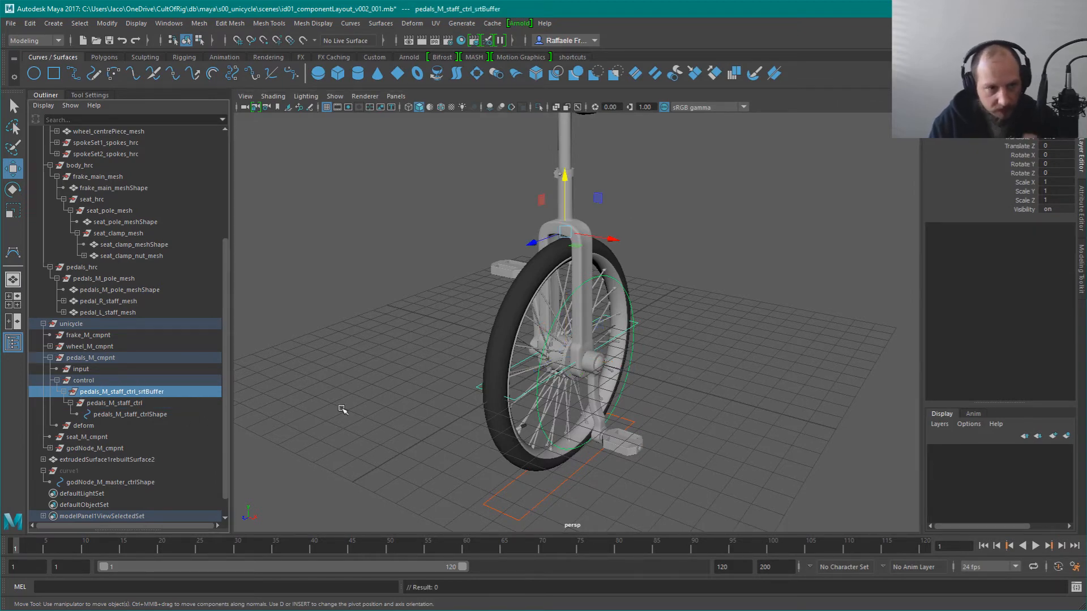
{"action": "left_click_drag", "start_coordinate": [610, 347], "coordinate": [636, 338], "text": "alt"}
{"action": "middle_click_drag", "start_coordinate": [636, 339], "coordinate": [634, 260], "text": "alt"}
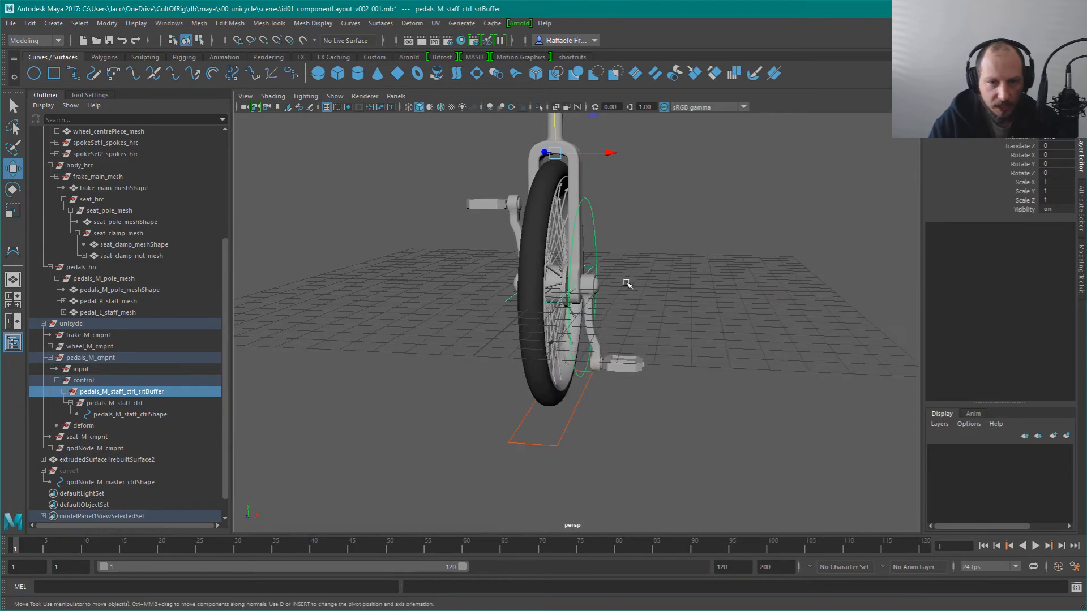
{"action": "right_click_drag", "start_coordinate": [615, 292], "coordinate": [651, 275], "text": "alt"}
{"action": "left_click_drag", "start_coordinate": [651, 275], "coordinate": [650, 310], "text": "alt"}
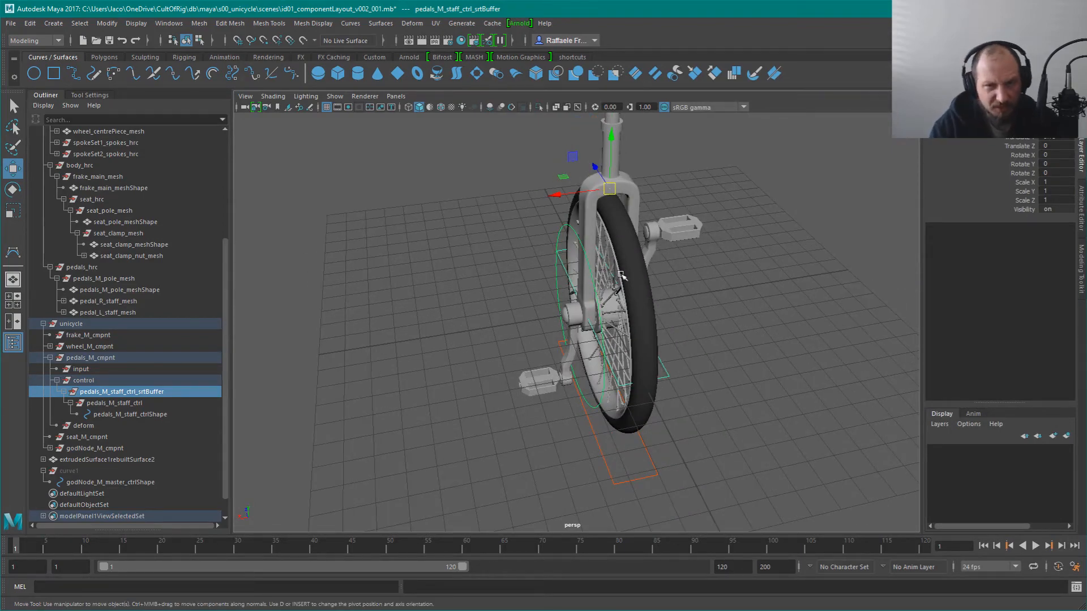
{"action": "left_click_drag", "start_coordinate": [618, 260], "coordinate": [603, 231], "text": "alt"}
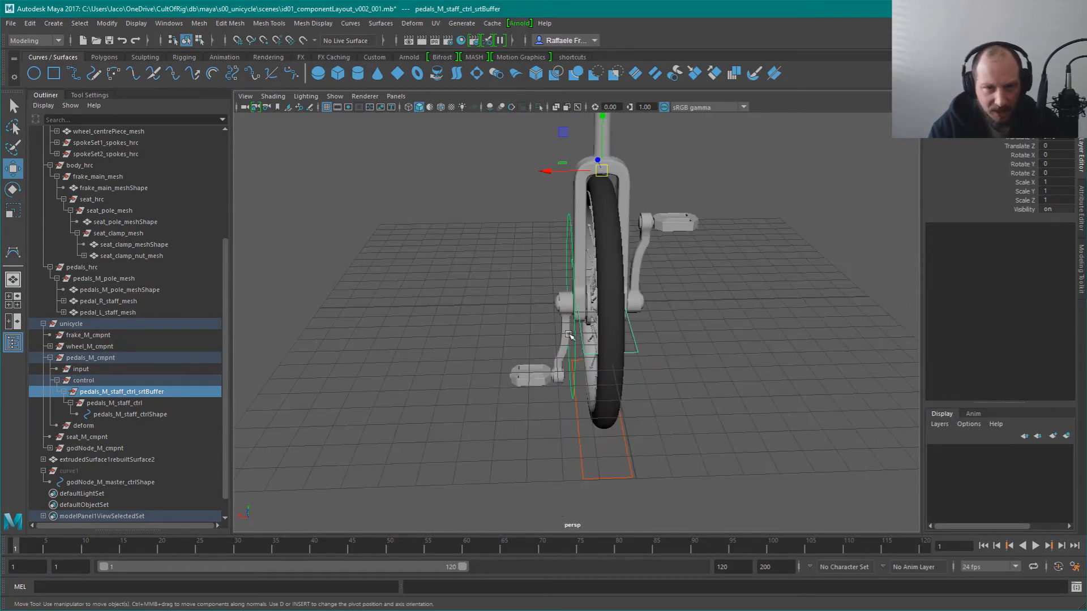
{"action": "right_click_drag", "start_coordinate": [557, 303], "coordinate": [604, 317], "text": "alt"}
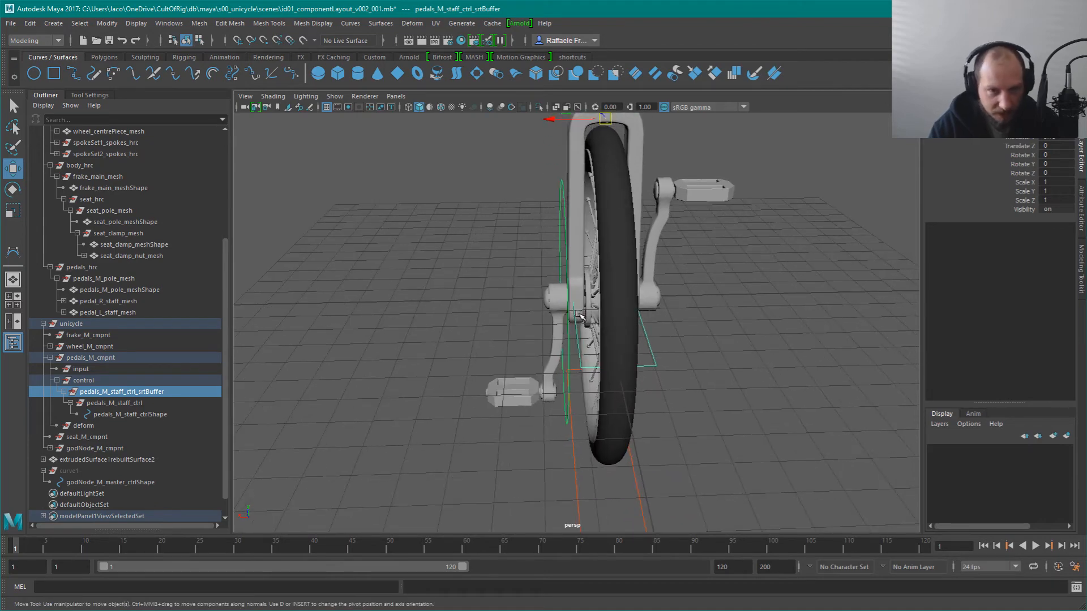
{"action": "left_click_drag", "start_coordinate": [611, 275], "coordinate": [586, 268], "text": "alt"}
{"action": "right_click_drag", "start_coordinate": [585, 268], "coordinate": [574, 237], "text": "alt"}
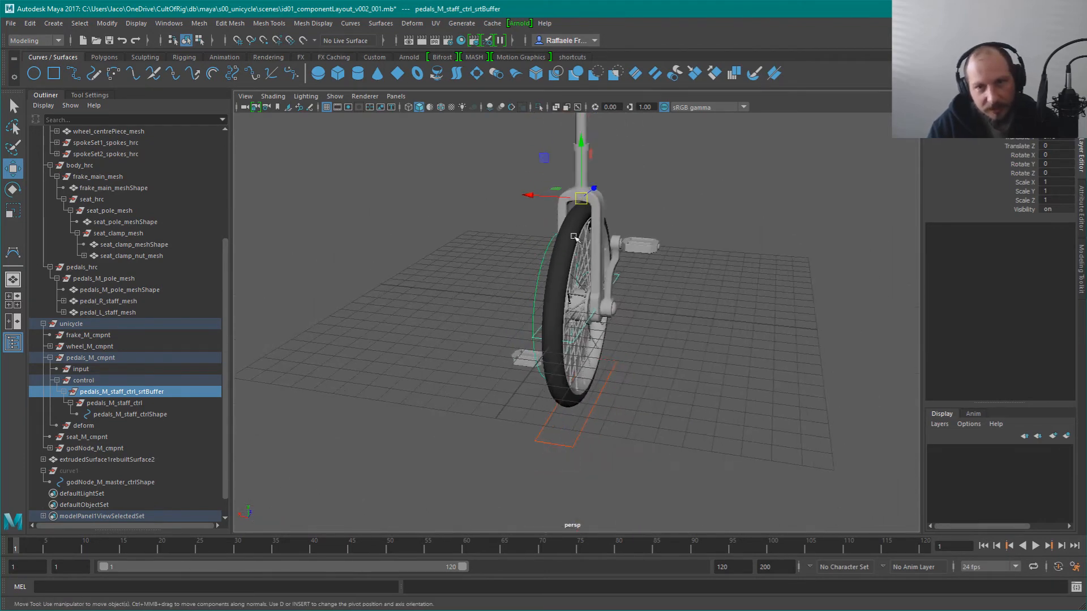
Try moving pedals_M_staff_ctrl_srtBuffer about 1.5 cm along X, and undo the move
{"action": "left_click_drag", "start_coordinate": [548, 196], "coordinate": [519, 194]}
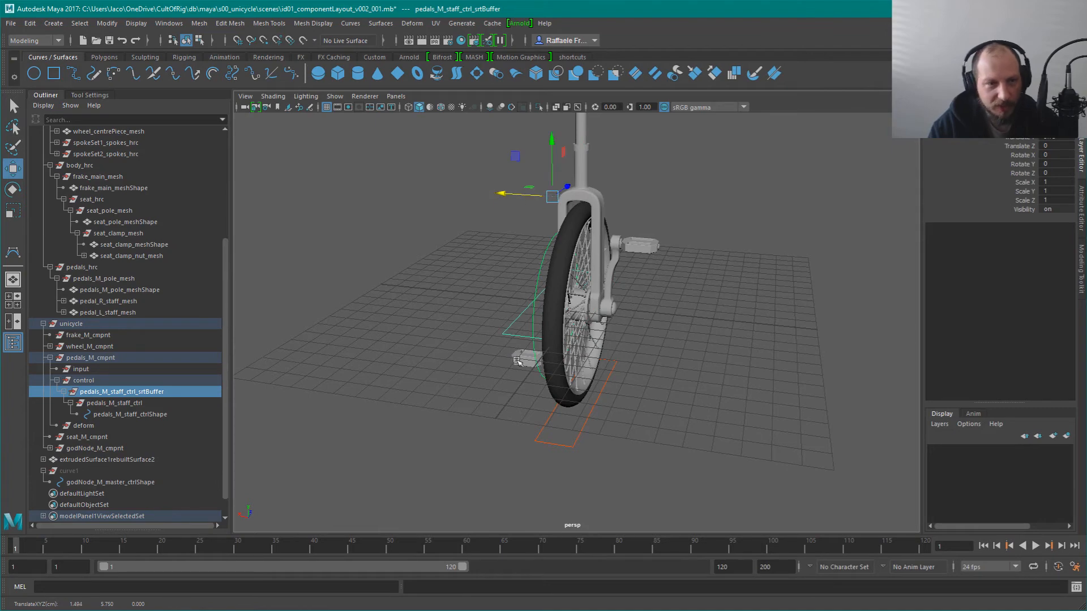
{"action": "left_click_drag", "start_coordinate": [558, 359], "coordinate": [634, 317], "text": "alt"}
{"action": "key", "text": "ctrl+z"}
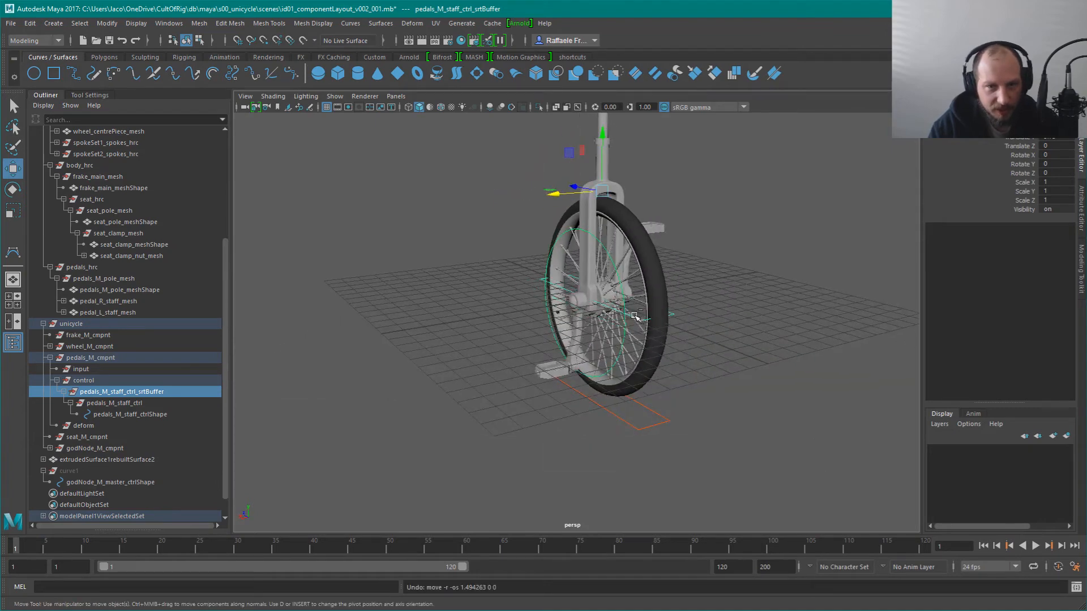
Reset pedals_M_staff_ctrl's Translate Y so the control sits at its buffer's pivot, and select pedals_M_staff_ctrl_srtBuffer
{"action": "left_click", "coordinate": [141, 404]}
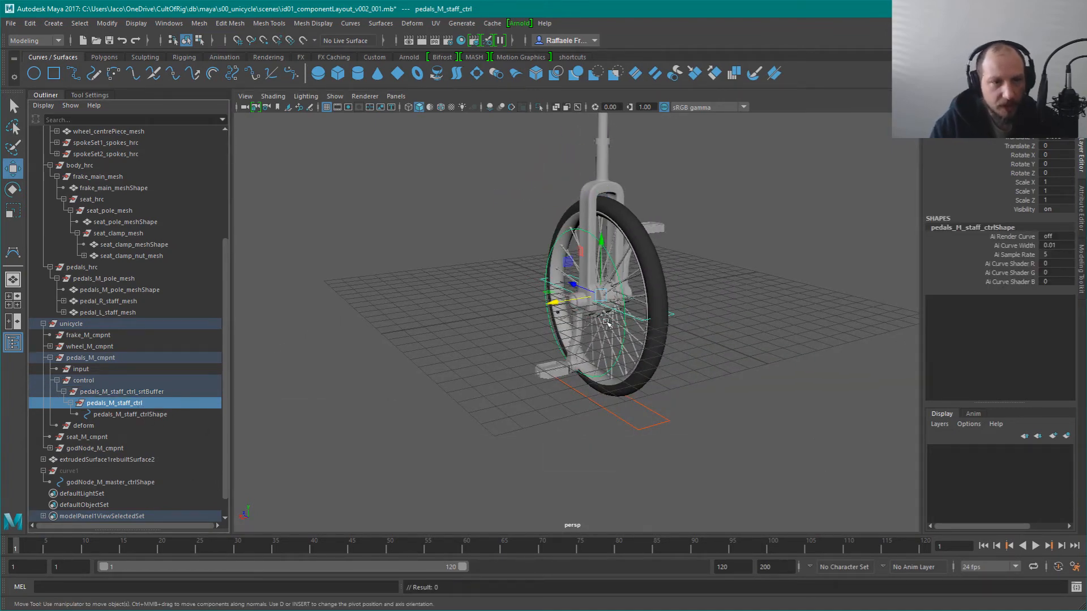
{"action": "left_click", "coordinate": [1049, 137]}
{"action": "key", "text": "Return"}
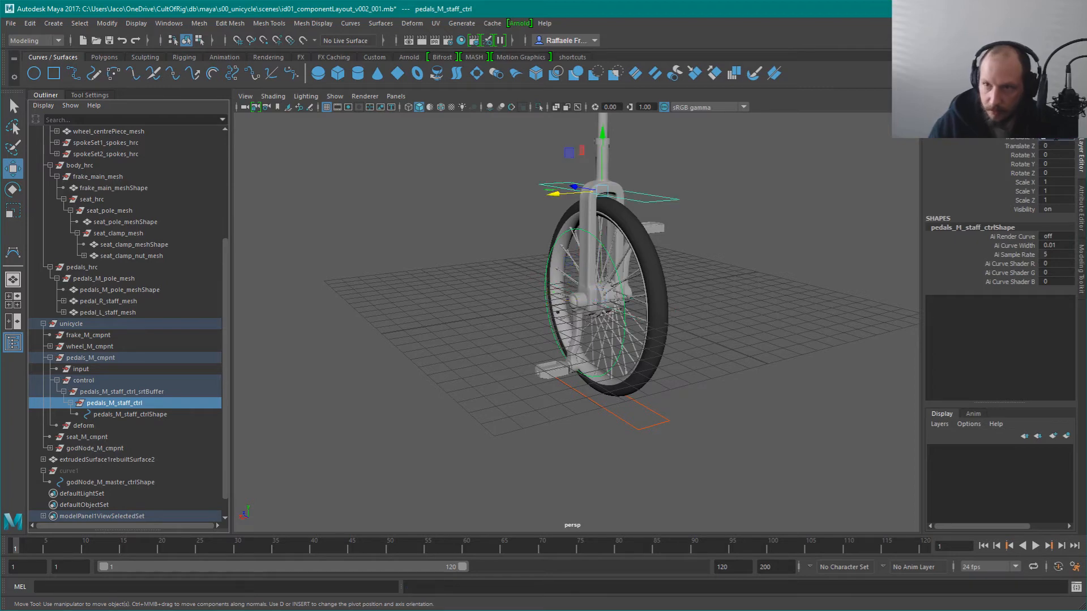
{"action": "left_click", "coordinate": [153, 392]}
{"action": "left_click_drag", "start_coordinate": [713, 175], "coordinate": [679, 213], "text": "alt"}
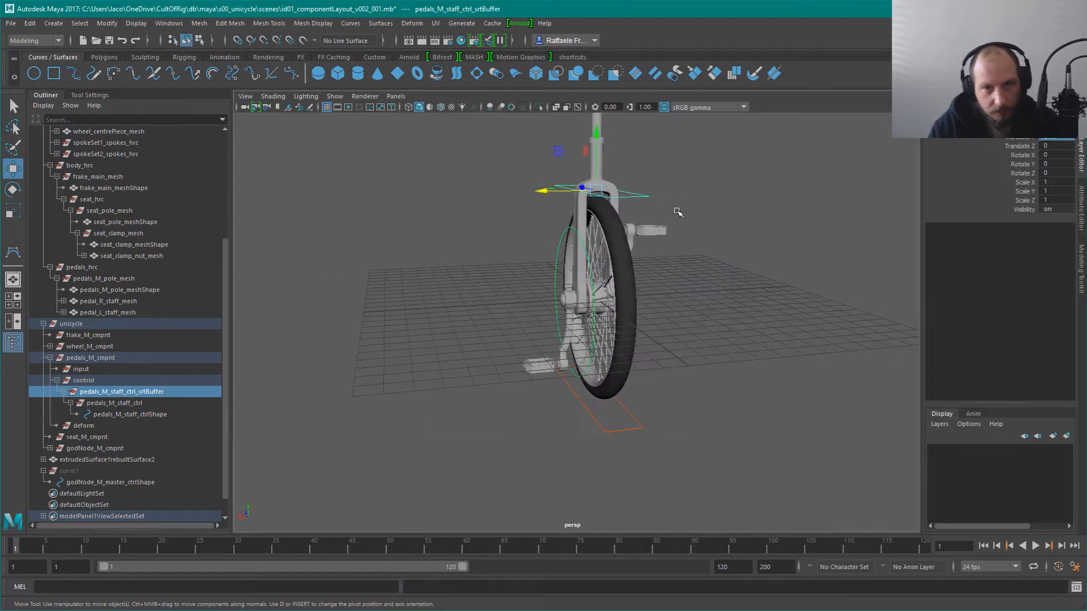
Match the position of pedals_M_staff_ctrl_srtBuffer to pedal_L_staff_mesh using Match Transformations
{"action": "right_click_drag", "start_coordinate": [590, 243], "coordinate": [709, 235], "text": "alt"}
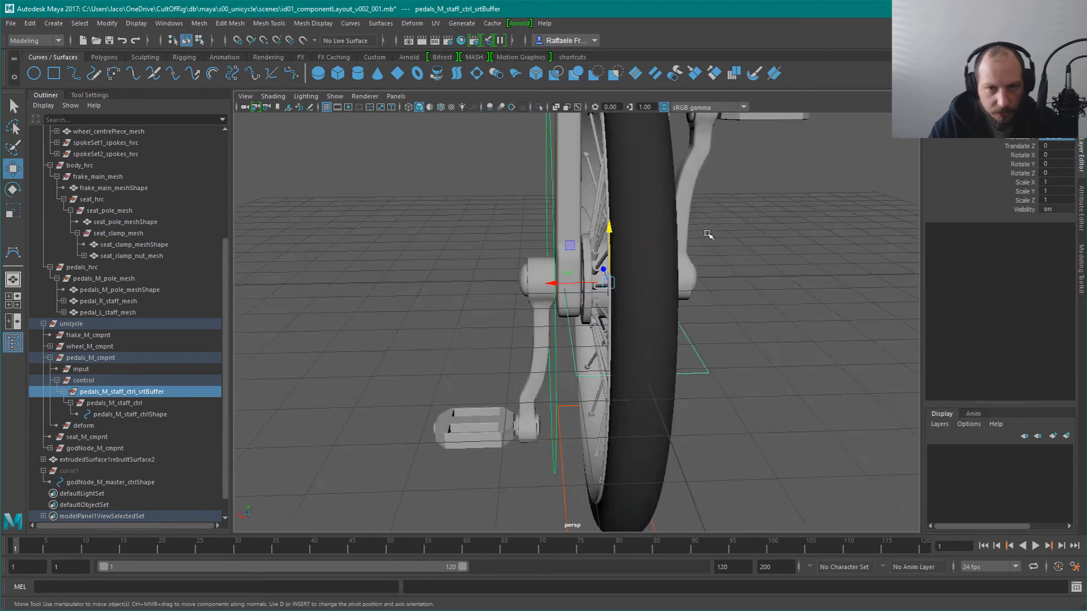
{"action": "left_click", "coordinate": [532, 277], "text": "shift"}
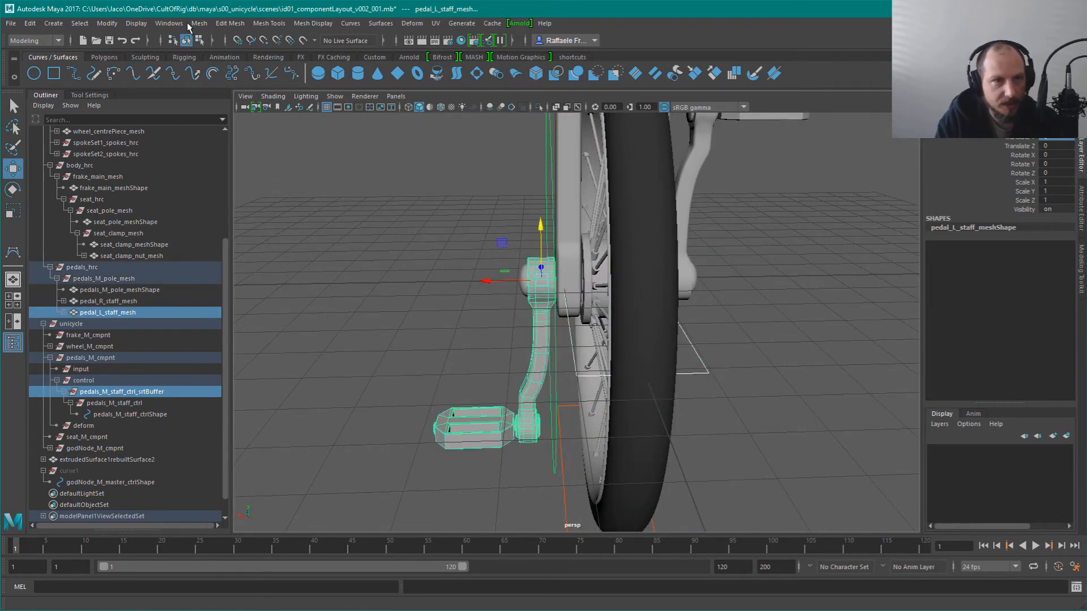
{"action": "left_click", "coordinate": [103, 23]}
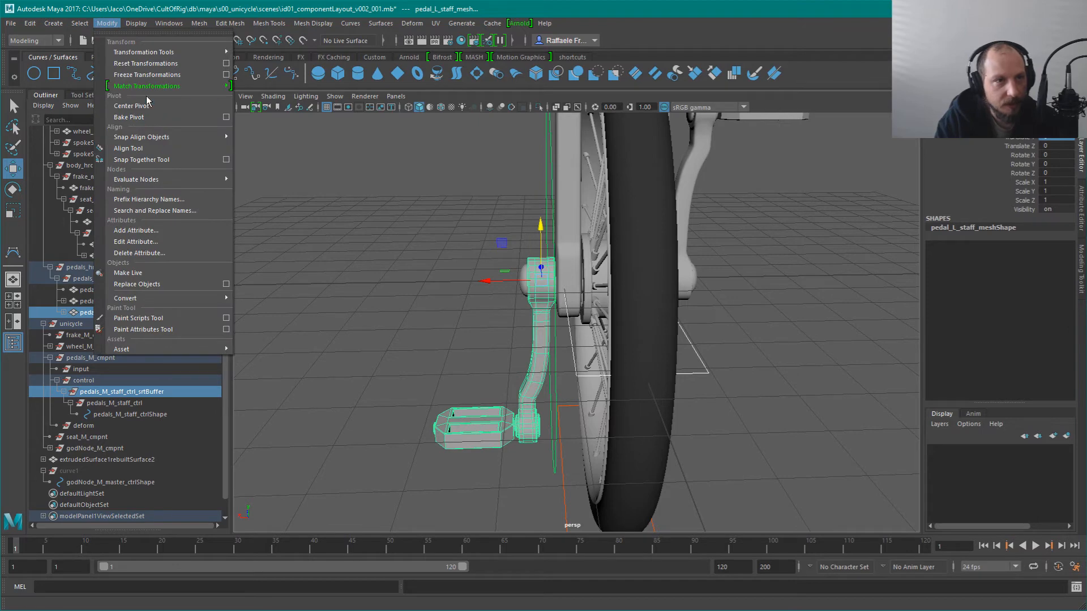
{"action": "left_click", "coordinate": [271, 97]}
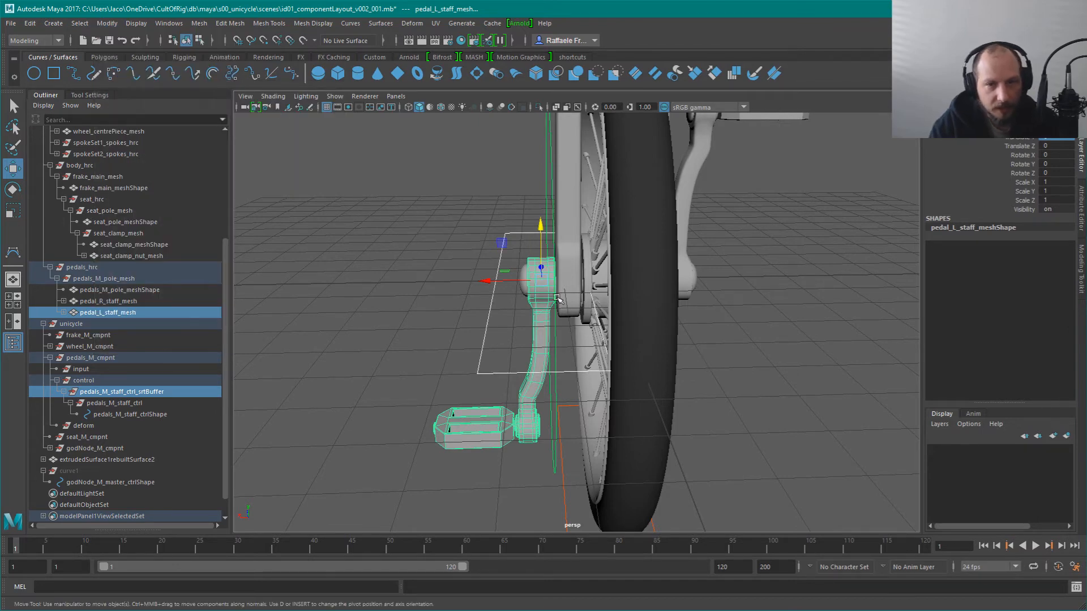
Move pedals_M_staff_ctrl about 2.77 cm along X, match its position back to pedal_L_staff_mesh, and clear the selection
{"action": "left_click", "coordinate": [400, 328]}
{"action": "left_click", "coordinate": [486, 372]}
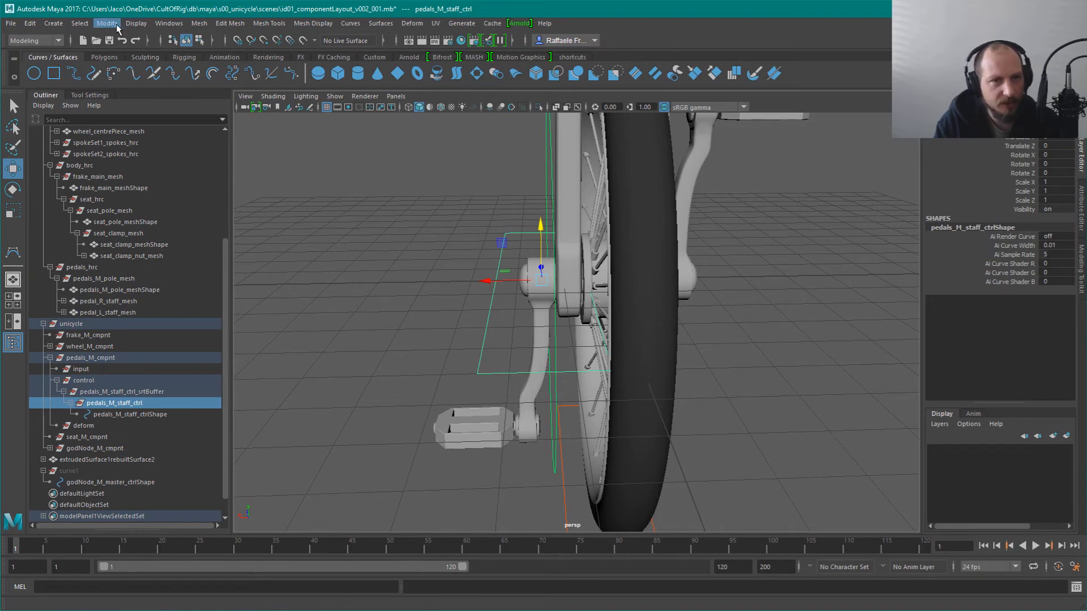
{"action": "left_click_drag", "start_coordinate": [479, 281], "coordinate": [418, 281]}
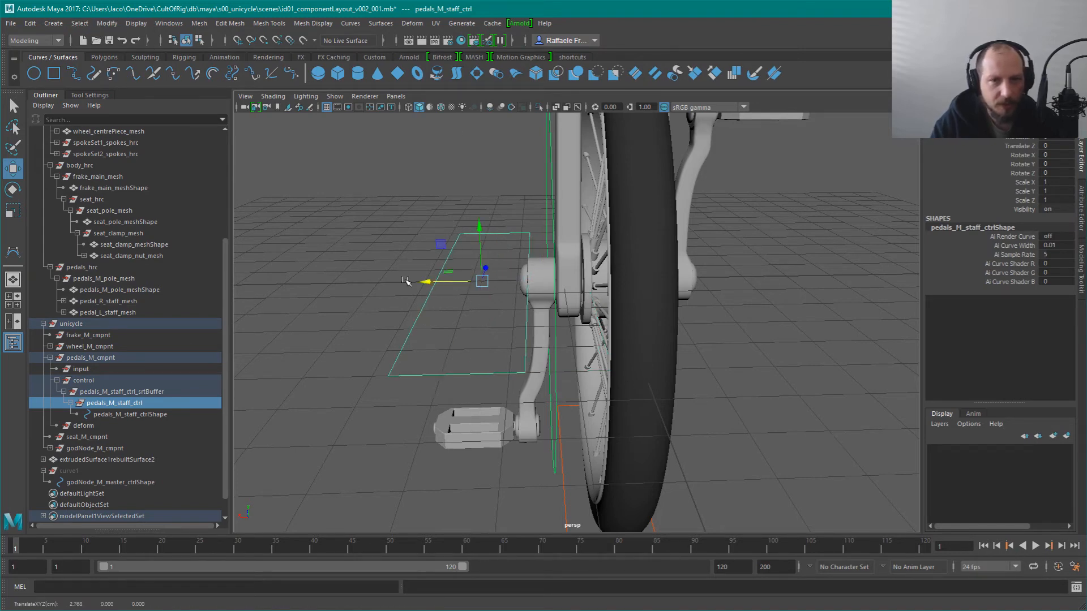
{"action": "left_click", "coordinate": [542, 269], "text": "shift"}
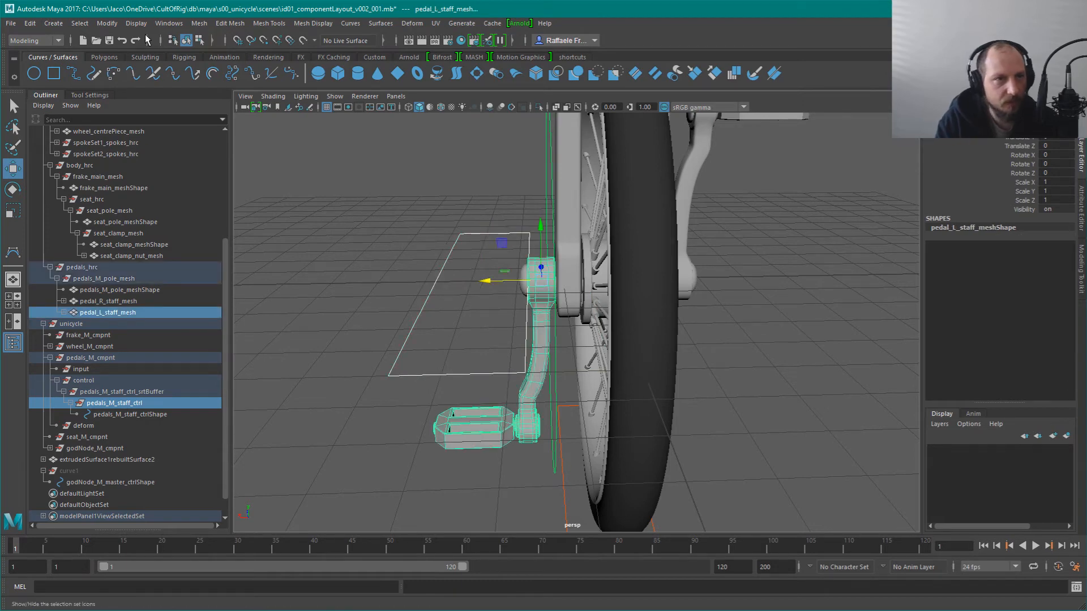
{"action": "key", "text": "g"}
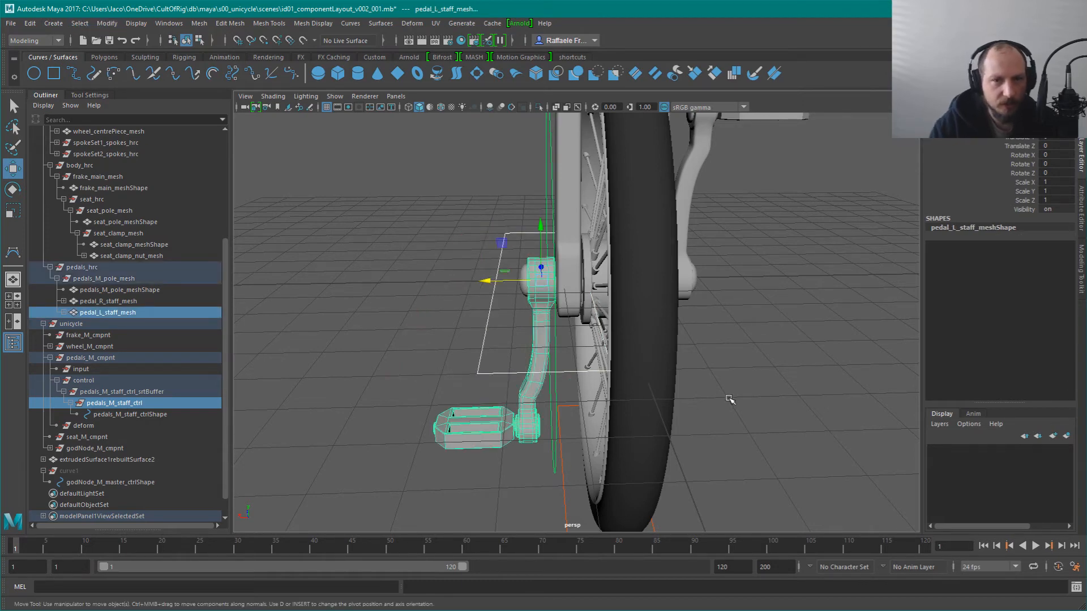
{"action": "left_click", "coordinate": [423, 391]}
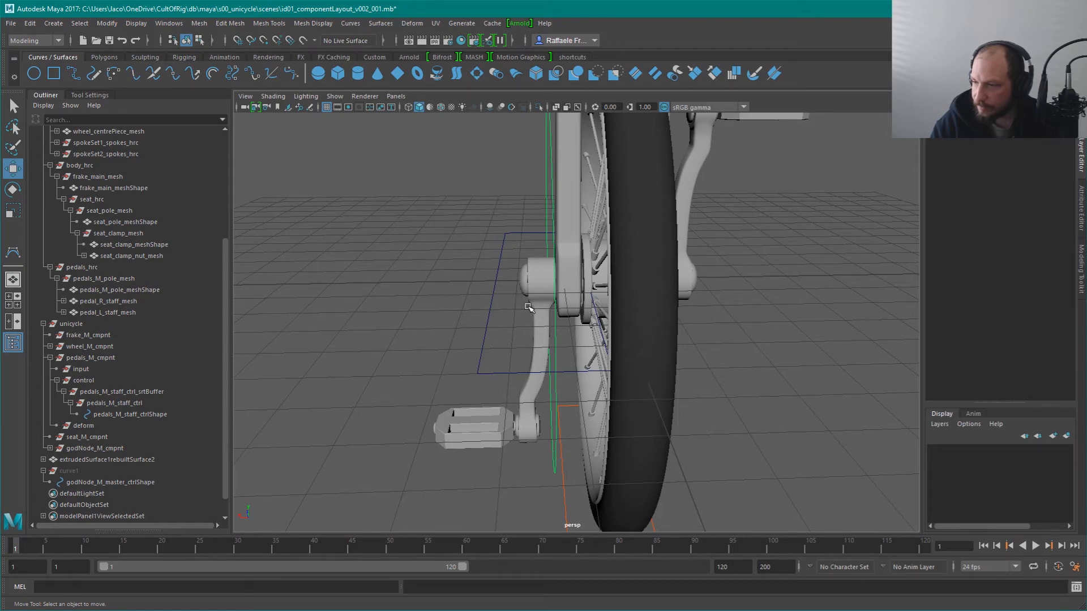
Select pedals_M_staff_ctrl and check its placement against the pedal staff and wheel hub from several angles
{"action": "left_click_drag", "start_coordinate": [487, 255], "coordinate": [556, 286], "text": "alt"}
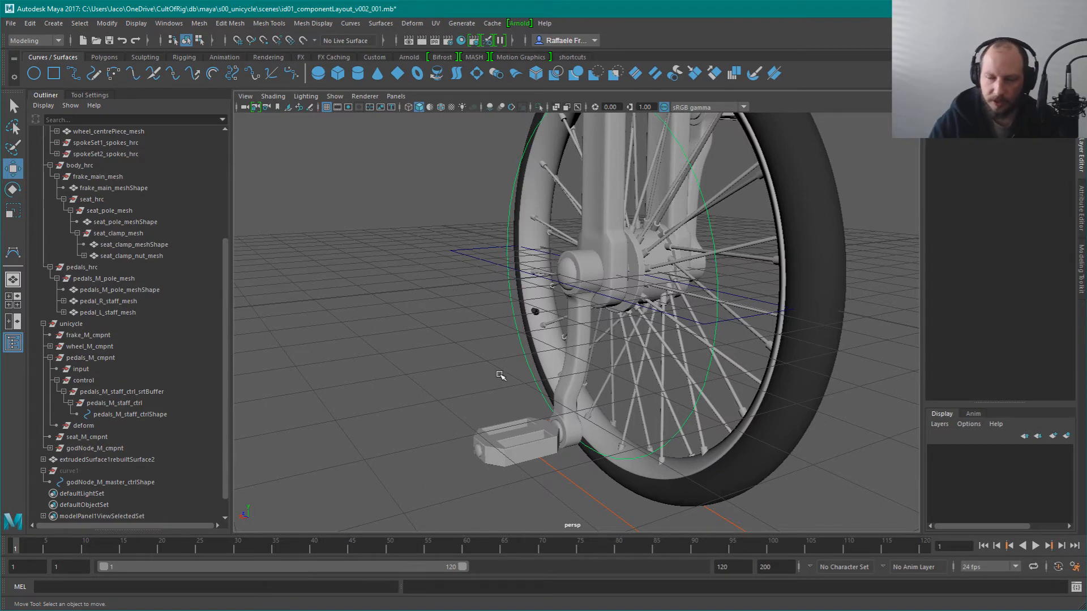
{"action": "left_click_drag", "start_coordinate": [617, 382], "coordinate": [561, 365], "text": "alt"}
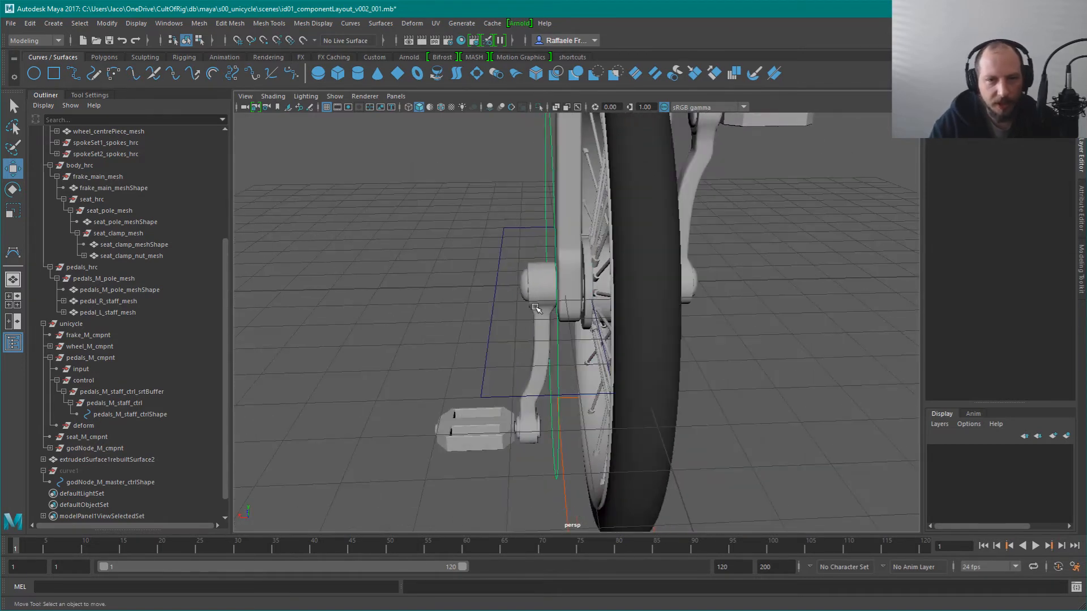
{"action": "left_click", "coordinate": [487, 297]}
{"action": "left_click_drag", "start_coordinate": [507, 328], "coordinate": [563, 288], "text": "alt"}
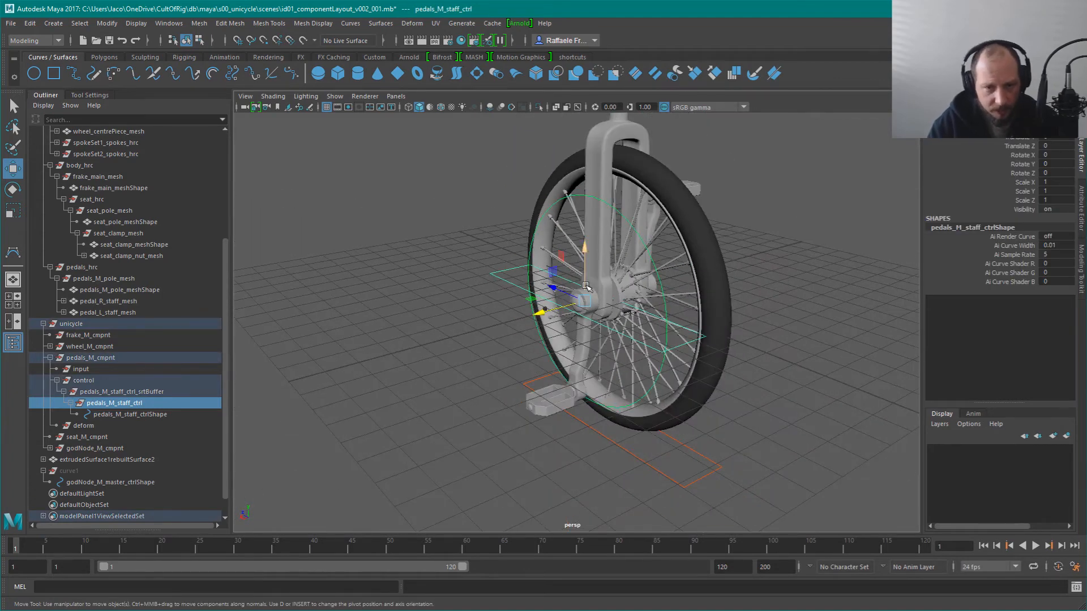
Set the rotate step snap to 15.00 and rotate all CVs of pedals_M_staff_ctrl so the rectangle stands upright alongside the wheel
{"action": "key", "text": "F8"}
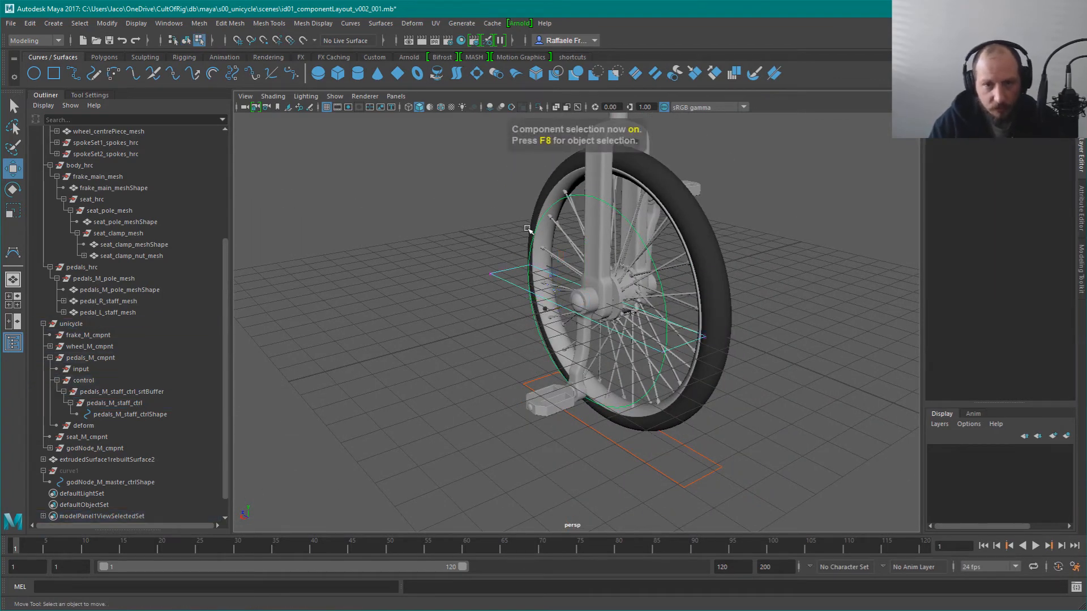
{"action": "left_click_drag", "start_coordinate": [588, 376], "coordinate": [444, 246], "text": "alt"}
{"action": "key", "text": "r"}
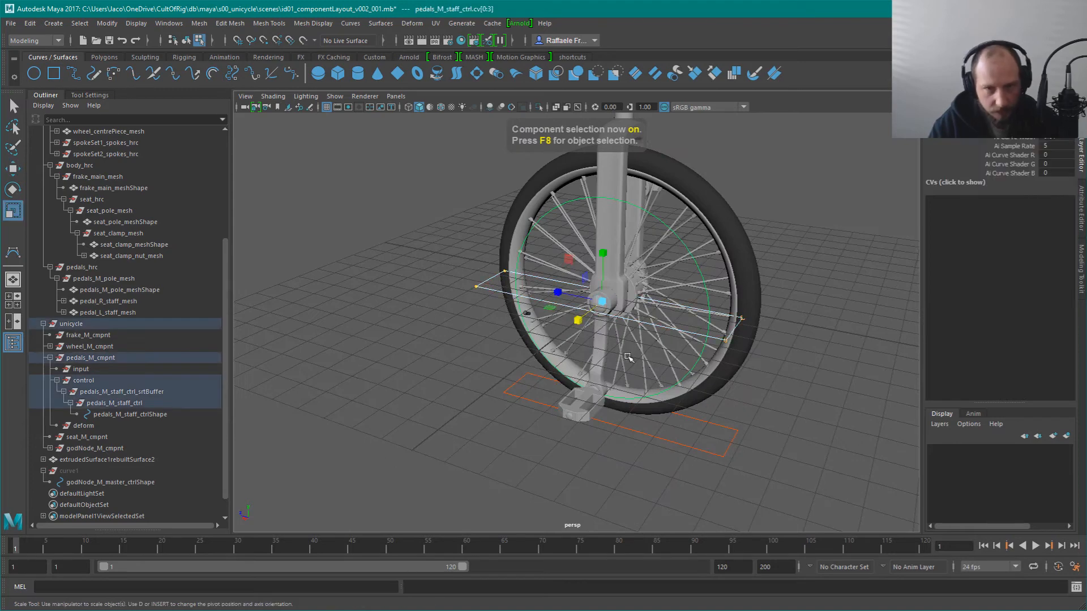
{"action": "key", "text": "e"}
{"action": "left_click", "coordinate": [90, 94]}
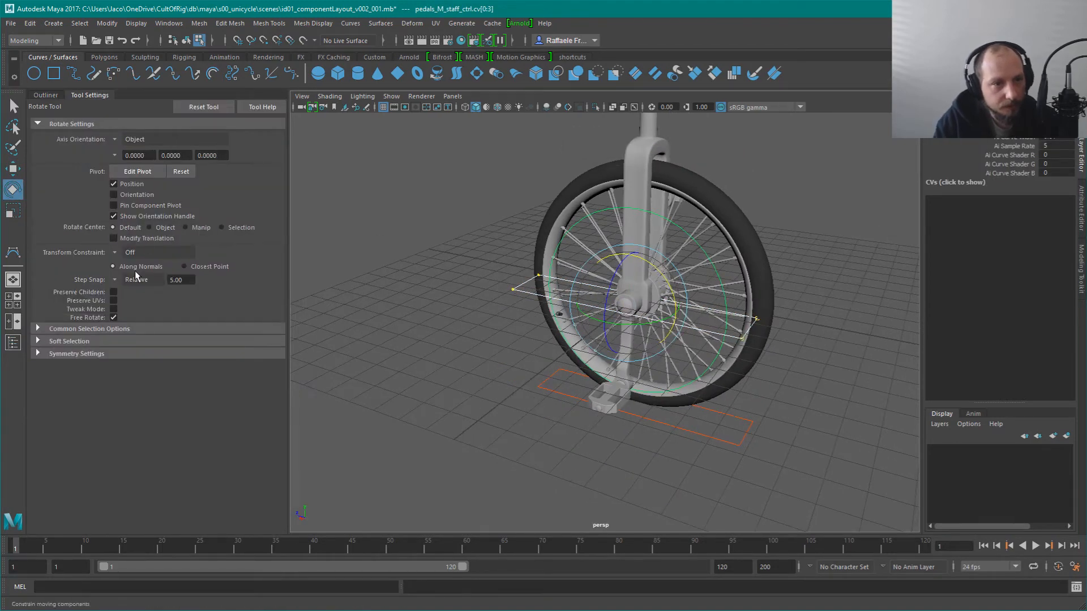
{"action": "key", "text": "Return"}
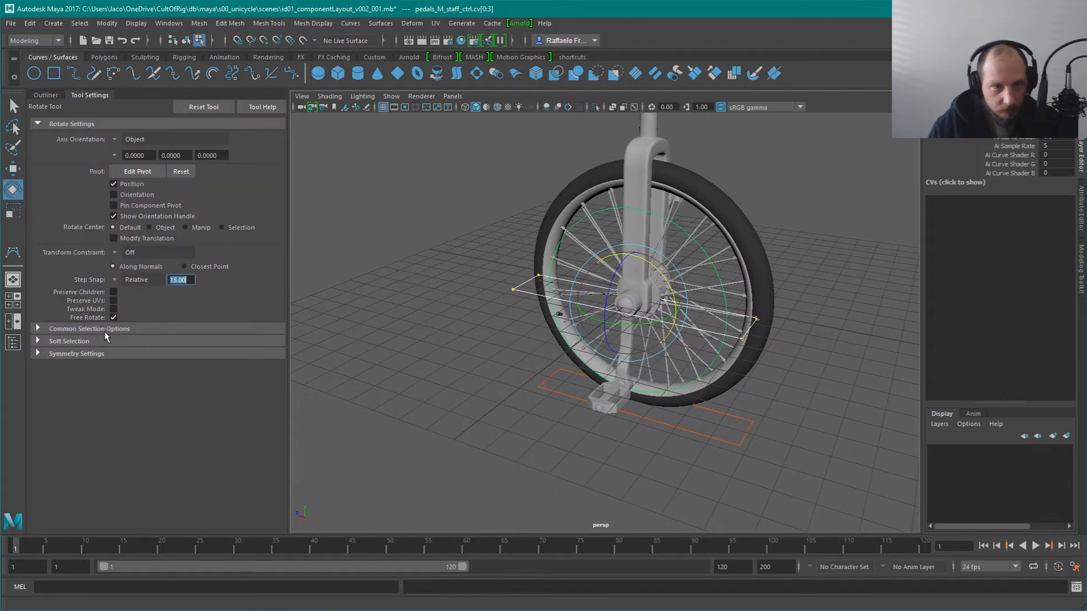
{"action": "left_click_drag", "start_coordinate": [650, 266], "coordinate": [657, 187]}
{"action": "left_click", "coordinate": [614, 211]}
Lower the two upper CVs of the pedals control curve to the height of the crank axle and return to object mode
{"action": "key", "text": "w"}
{"action": "left_click_drag", "start_coordinate": [679, 127], "coordinate": [764, 315]}
{"action": "scroll", "coordinate": [764, 315], "scroll_direction": "up", "scroll_amount": 8}
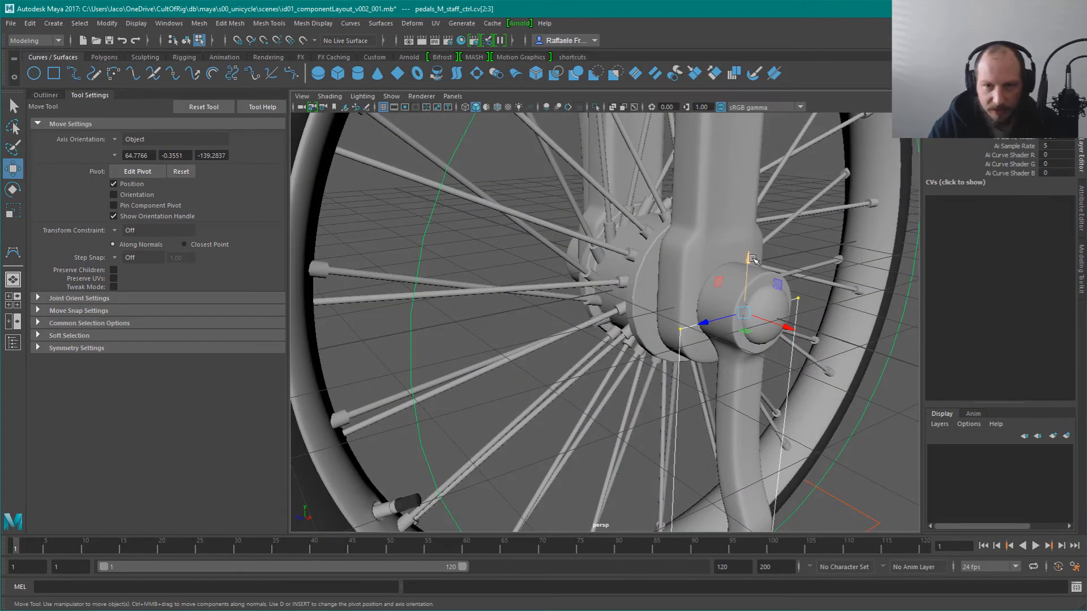
{"action": "left_click_drag", "start_coordinate": [753, 260], "coordinate": [807, 222], "text": "alt"}
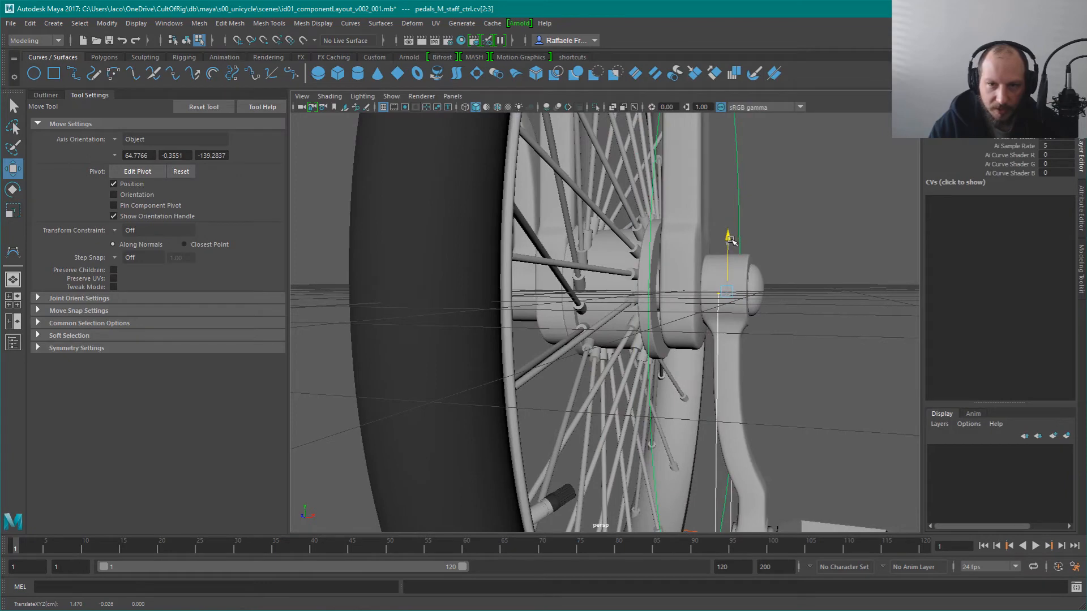
{"action": "left_click", "coordinate": [822, 295]}
{"action": "key", "text": "F8"}
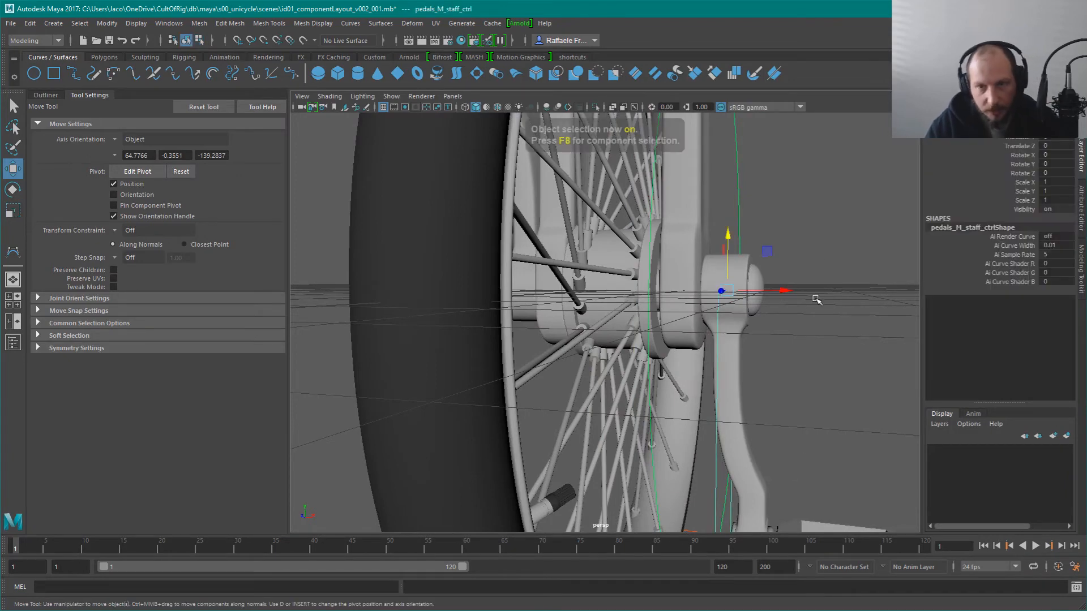
{"action": "left_click", "coordinate": [805, 366]}
Reselect pedals_M_staff_ctrl in a side-on view and enable component selection on it
{"action": "left_click_drag", "start_coordinate": [815, 355], "coordinate": [672, 299], "text": "alt"}
{"action": "scroll", "coordinate": [670, 295], "scroll_direction": "down", "scroll_amount": 5}
{"action": "left_click_drag", "start_coordinate": [700, 398], "coordinate": [654, 439], "text": "alt"}
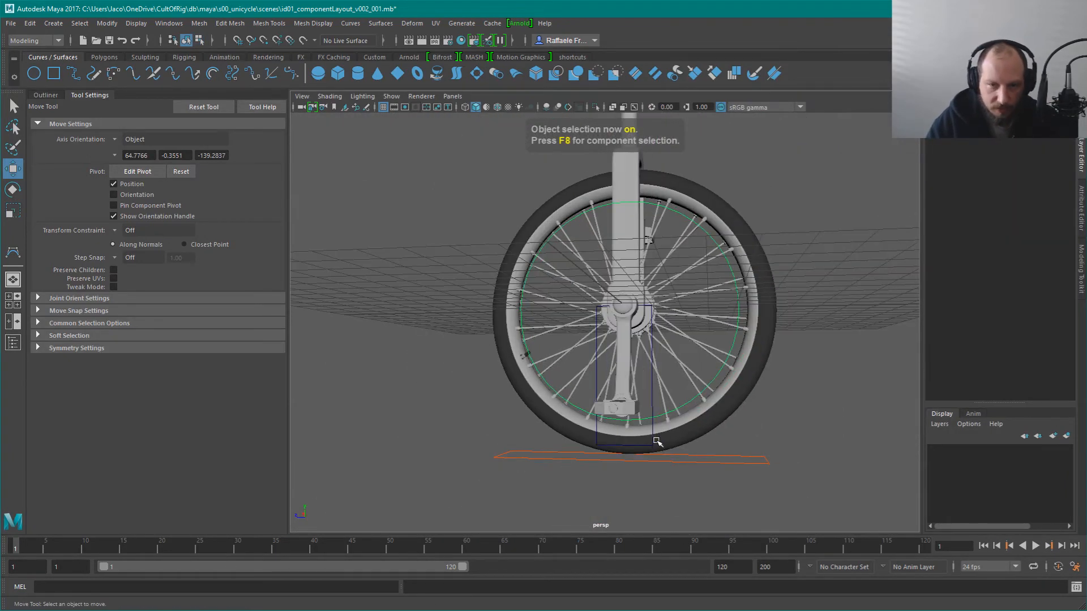
{"action": "left_click", "coordinate": [656, 441]}
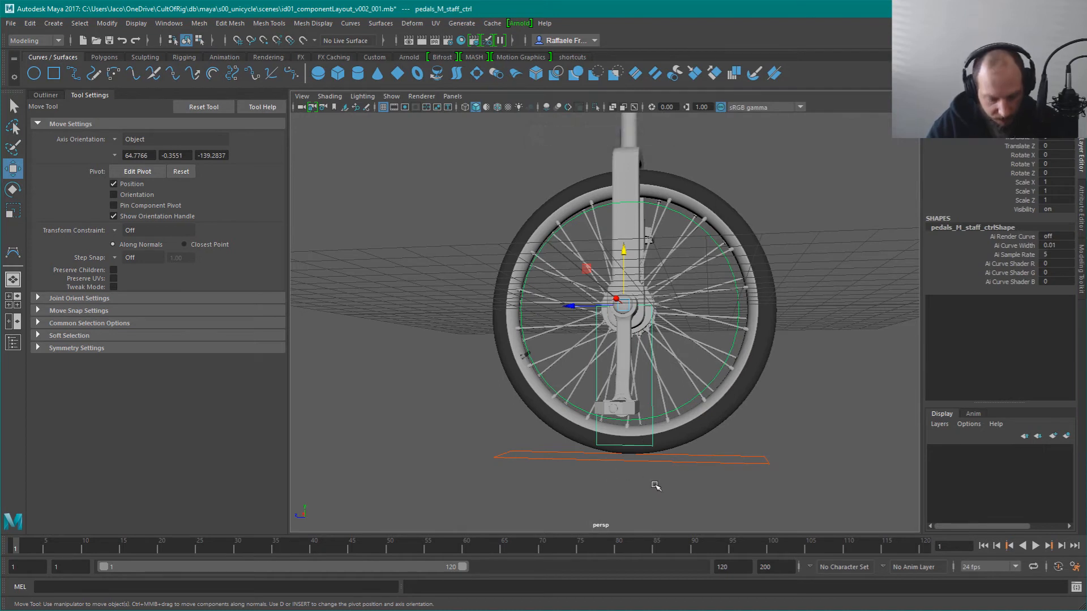
{"action": "key", "text": "t"}
{"action": "key", "text": "q"}
{"action": "key", "text": "F8"}
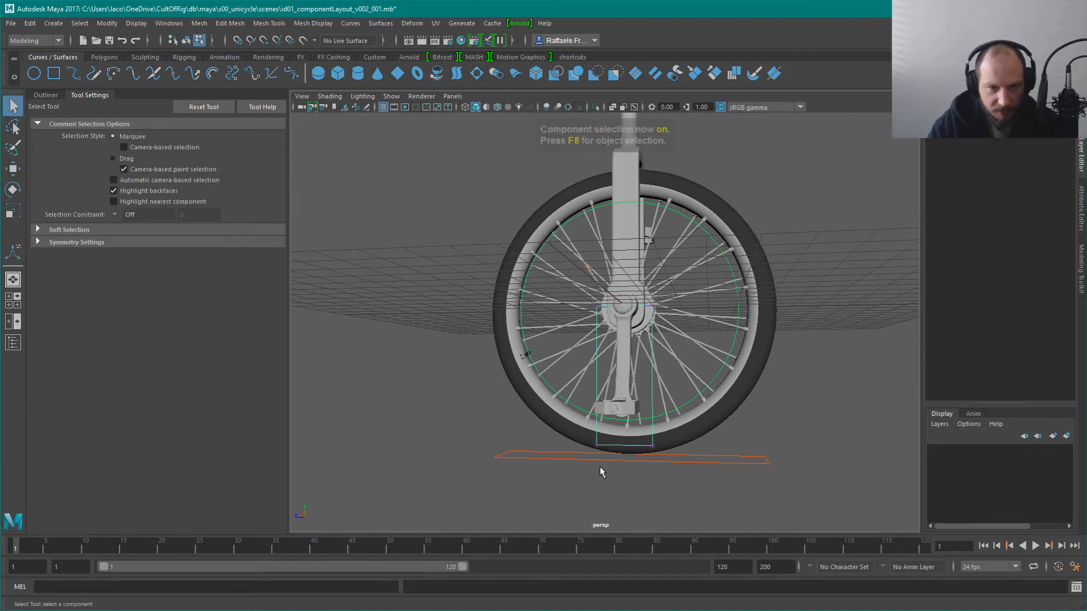
Try to narrow the lower edge of the pedals control by scaling its two lower CVs along Z
{"action": "left_click_drag", "start_coordinate": [568, 430], "coordinate": [672, 450]}
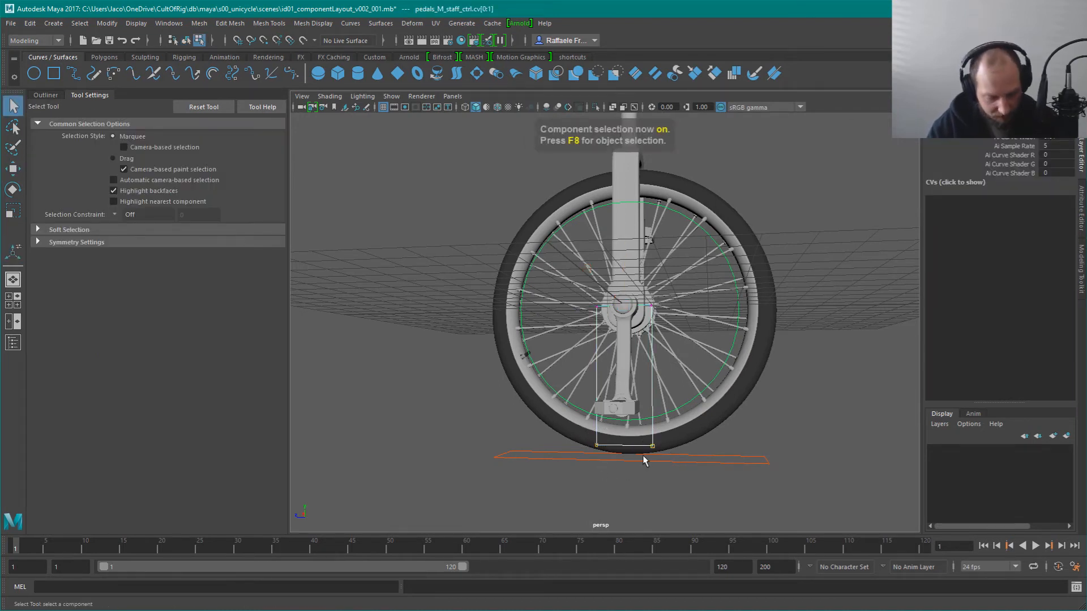
{"action": "key", "text": "e"}
{"action": "left_click_drag", "start_coordinate": [677, 290], "coordinate": [651, 436], "text": "alt"}
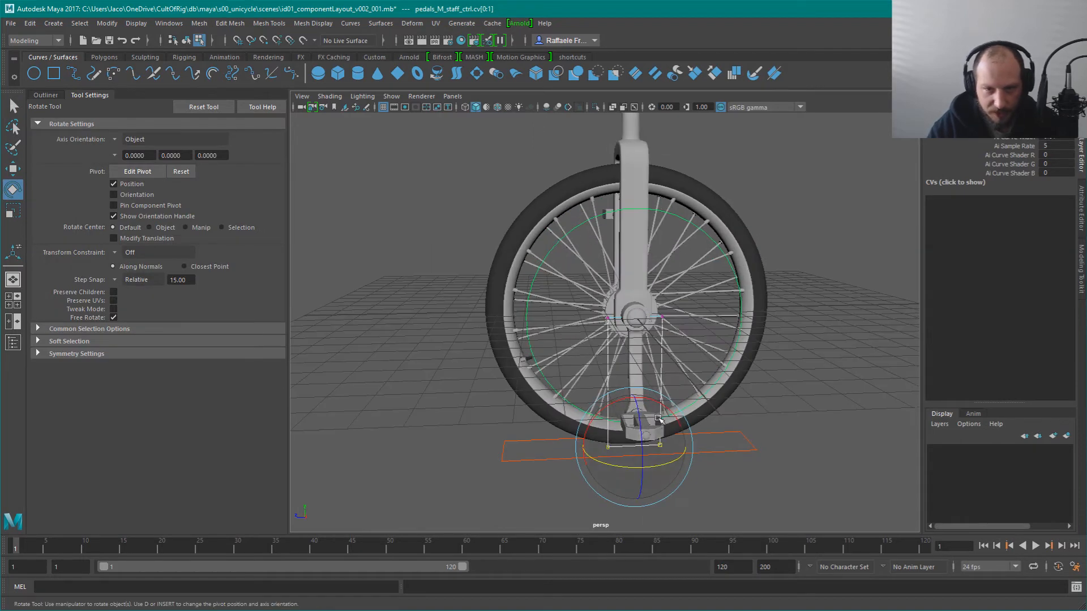
{"action": "key", "text": "r"}
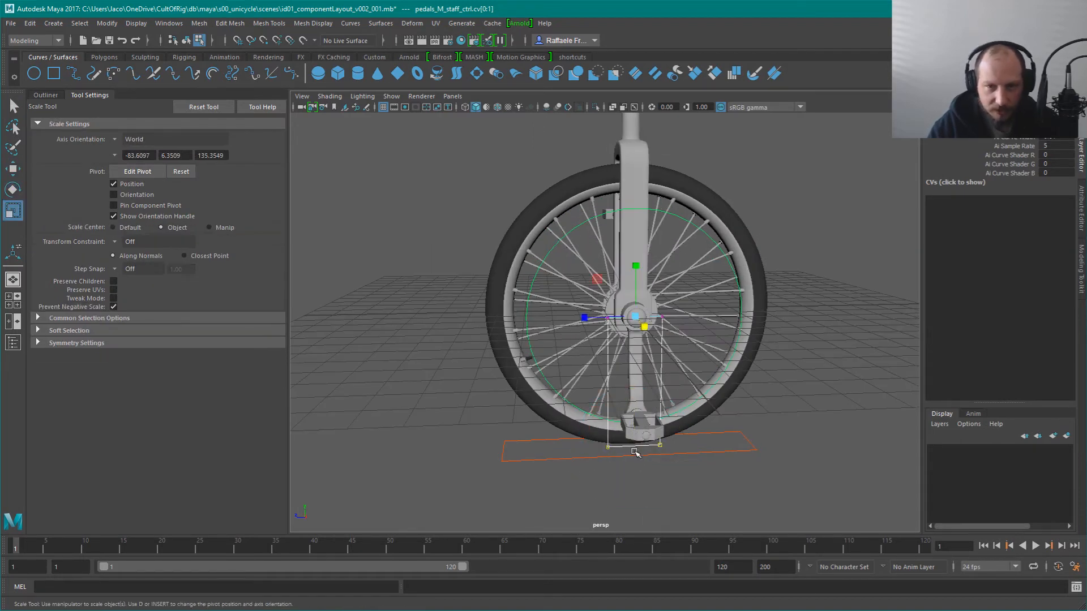
{"action": "left_click_drag", "start_coordinate": [591, 317], "coordinate": [612, 324]}
{"action": "key", "text": "ctrl+z"}
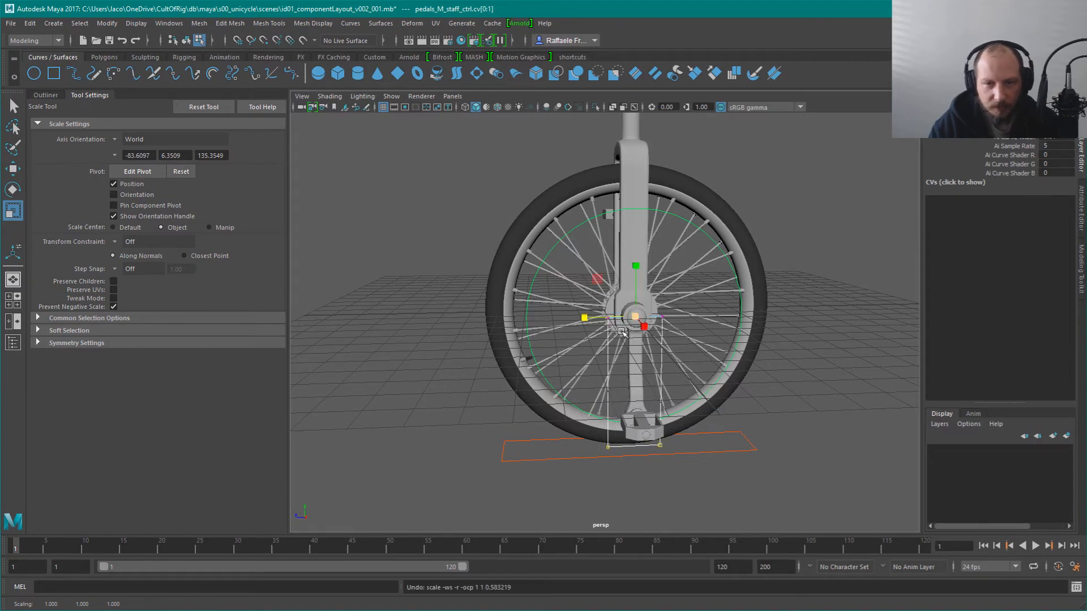
Scale the two upper CVs closer together along Z and the two lower CVs slightly apart, giving the pedals control a tapered shape
{"action": "left_click_drag", "start_coordinate": [558, 296], "coordinate": [717, 334]}
{"action": "left_click_drag", "start_coordinate": [585, 318], "coordinate": [606, 338]}
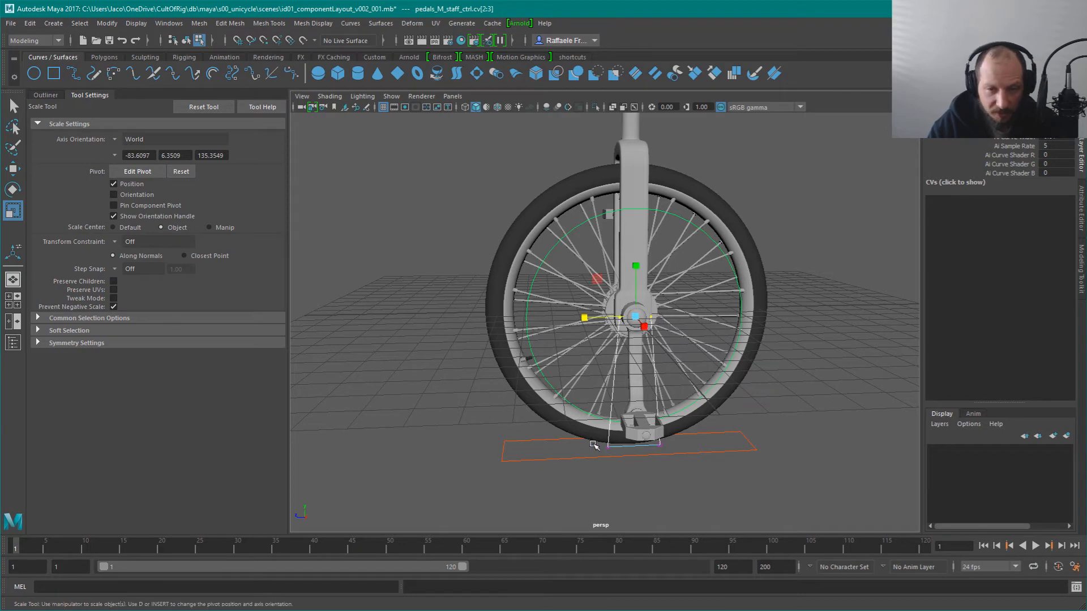
{"action": "left_click_drag", "start_coordinate": [592, 443], "coordinate": [670, 452]}
{"action": "left_click_drag", "start_coordinate": [627, 489], "coordinate": [624, 469], "text": "alt"}
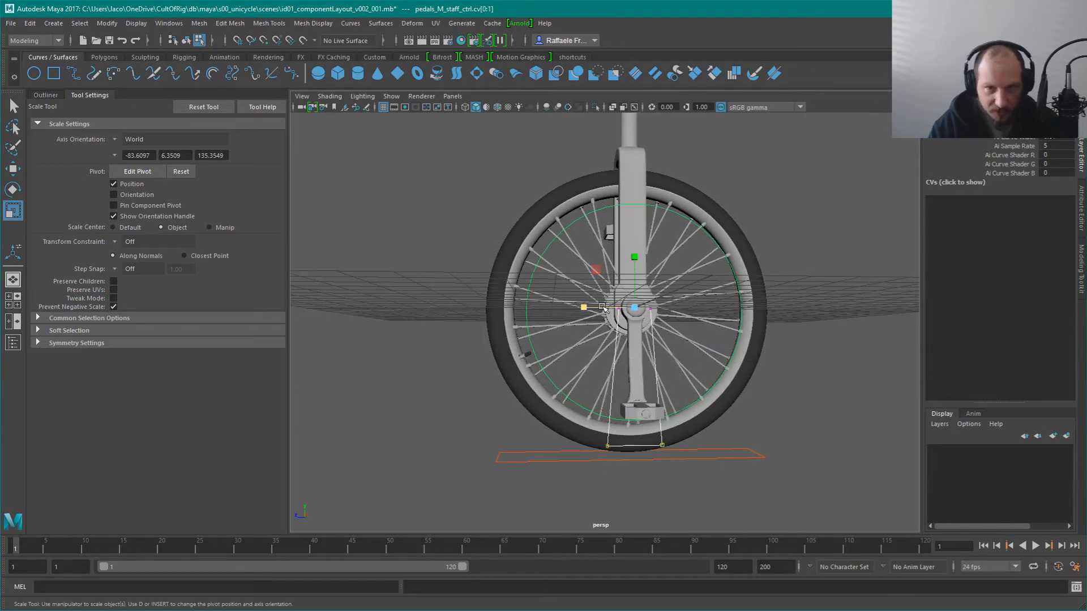
{"action": "left_click_drag", "start_coordinate": [586, 312], "coordinate": [587, 314]}
Move the two lower CVs of the pedals control up towards the pedal, and return to object selection
{"action": "key", "text": "w"}
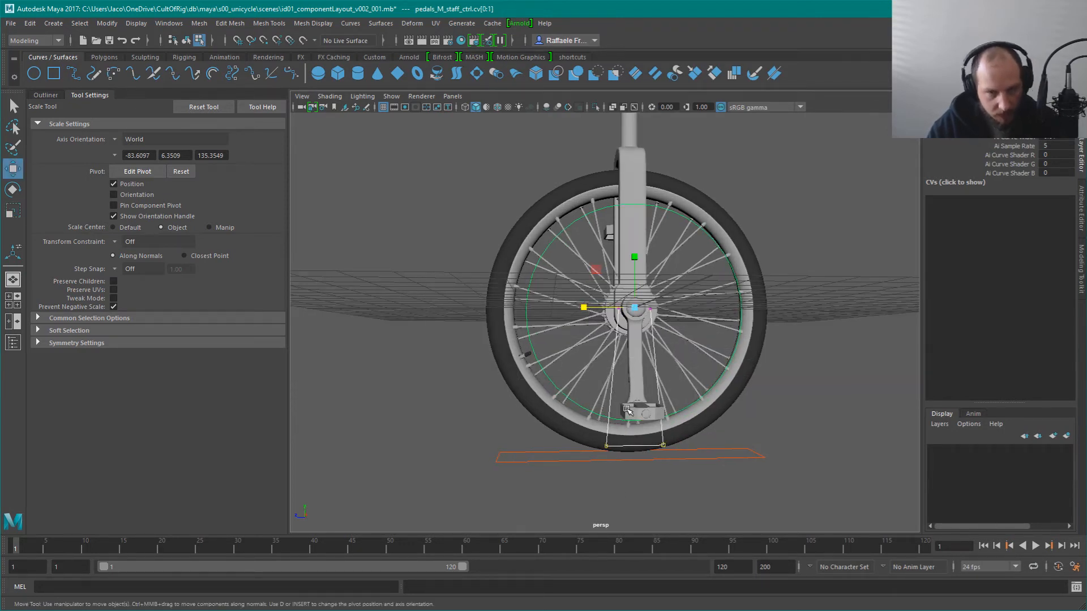
{"action": "left_click_drag", "start_coordinate": [634, 397], "coordinate": [662, 378]}
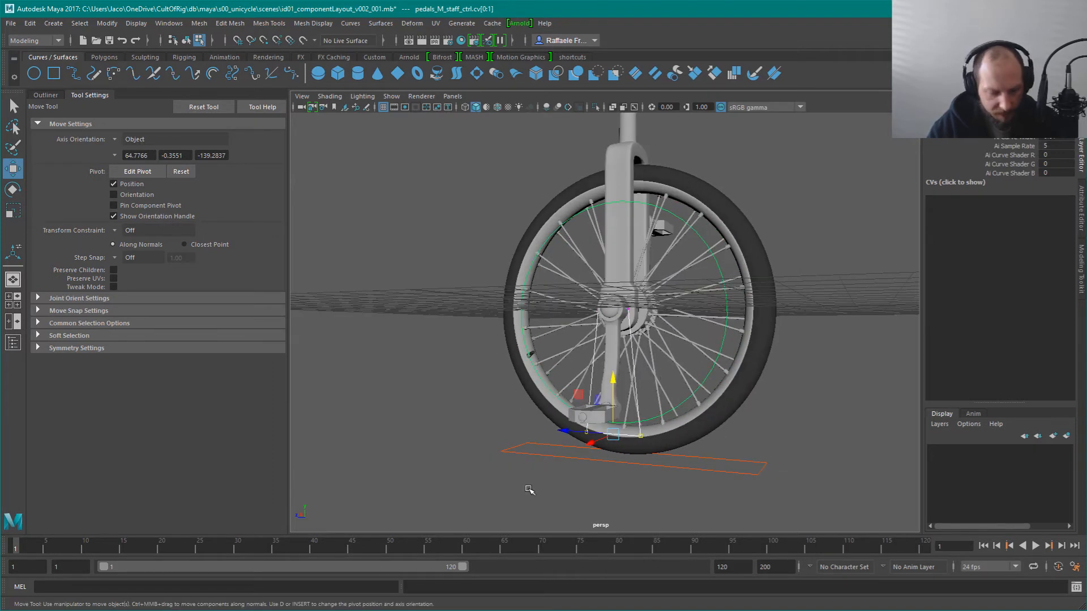
{"action": "key", "text": "q"}
{"action": "key", "text": "F8"}
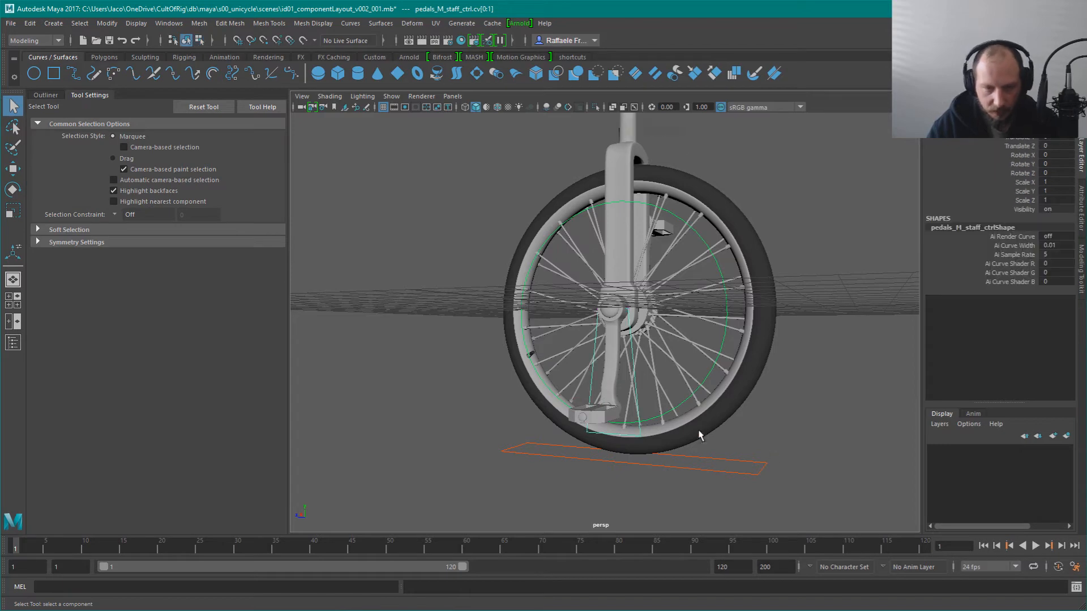
Examine the reshaped pedals control against the crank and pedal from several angles
{"action": "left_click_drag", "start_coordinate": [688, 442], "coordinate": [698, 354], "text": "alt"}
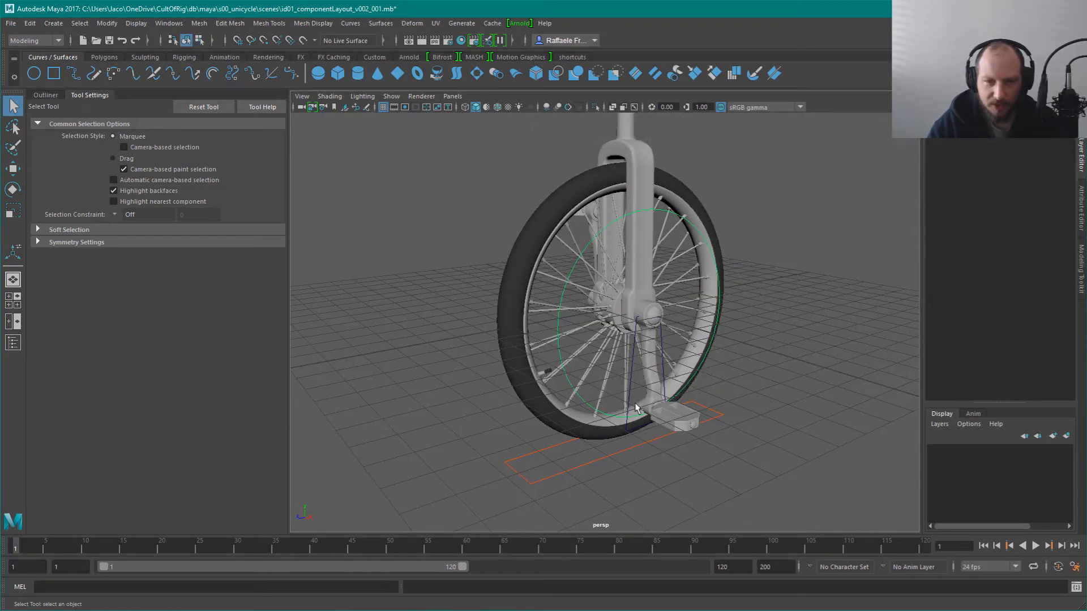
{"action": "left_click", "coordinate": [648, 433]}
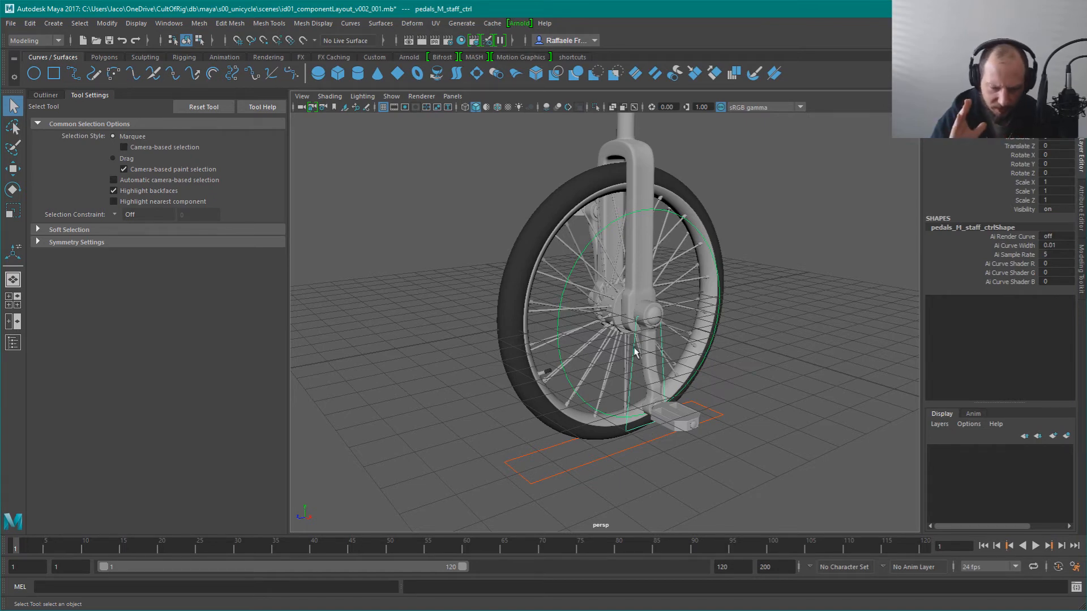
{"action": "left_click_drag", "start_coordinate": [578, 343], "coordinate": [644, 422], "text": "alt"}
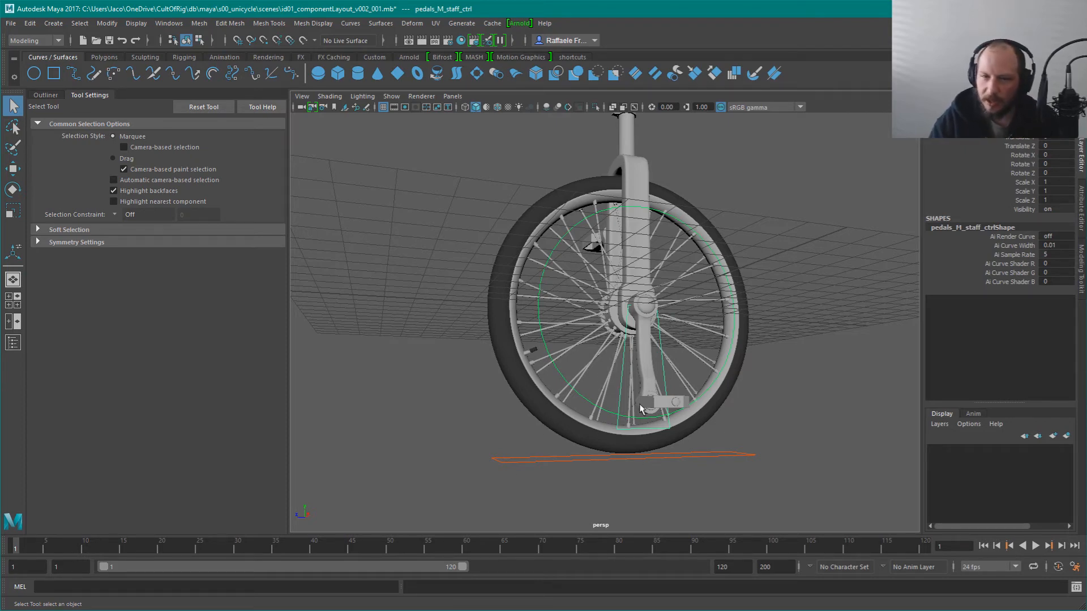
{"action": "left_click_drag", "start_coordinate": [569, 392], "coordinate": [615, 406], "text": "alt"}
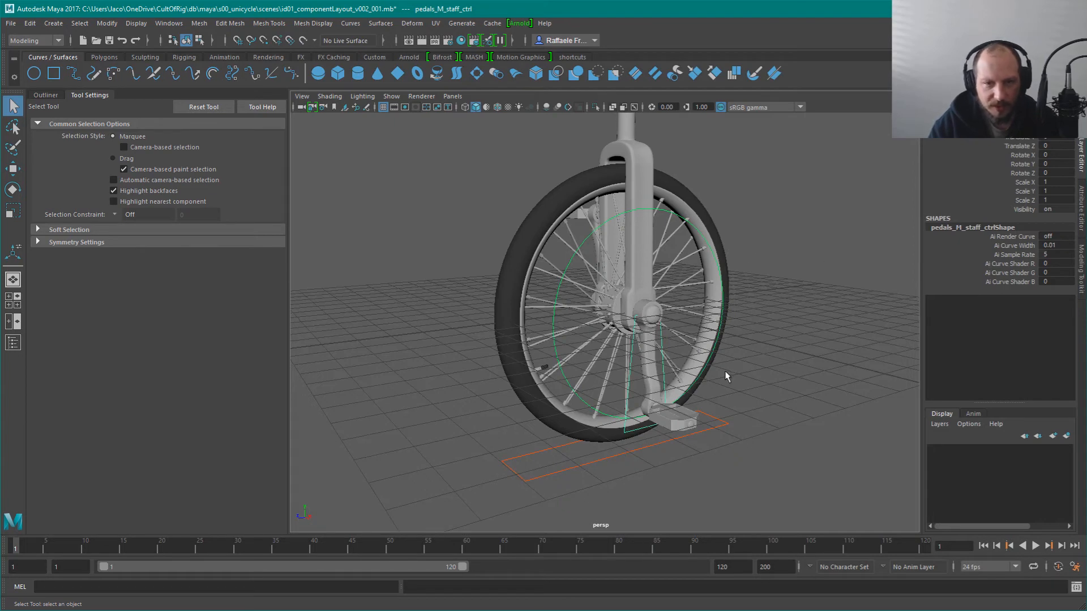
{"action": "left_click_drag", "start_coordinate": [677, 419], "coordinate": [654, 361], "text": "alt"}
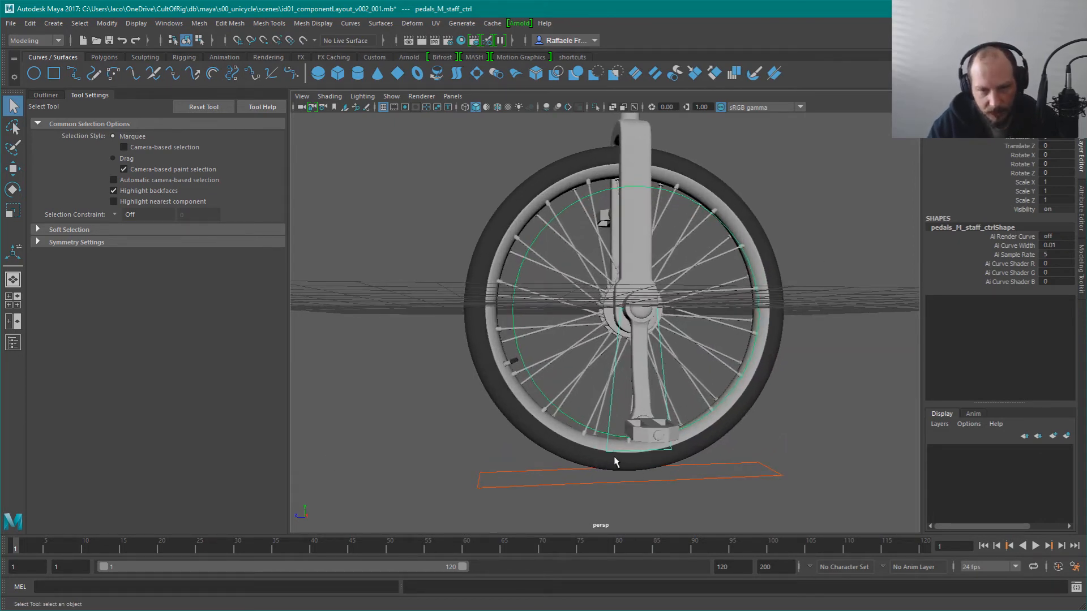
{"action": "left_click", "coordinate": [612, 455]}
{"action": "left_click", "coordinate": [659, 355]}
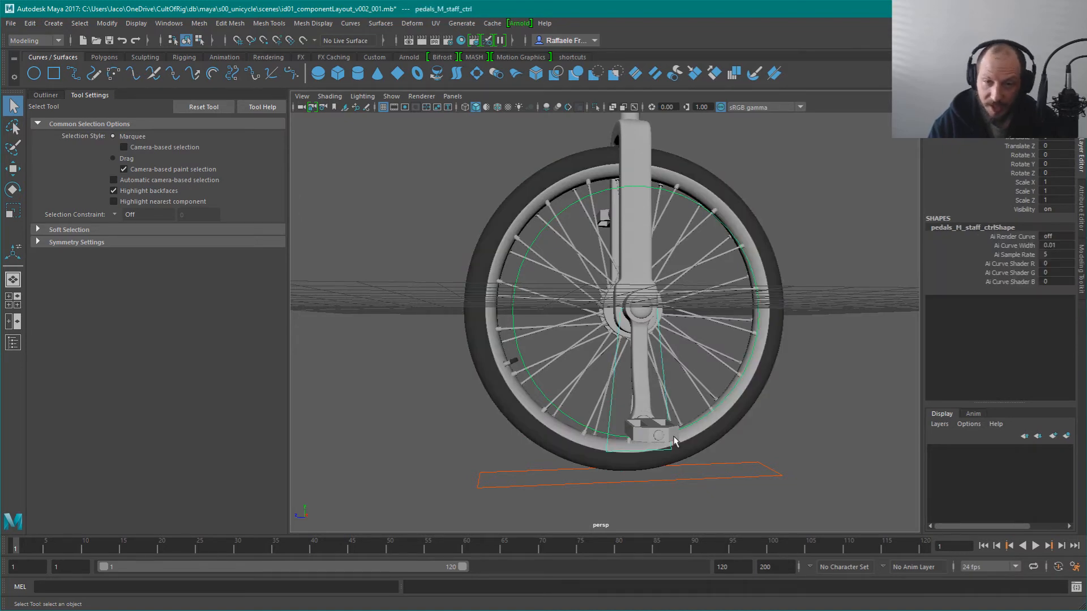
Create an empty group and parent it under the input node of pedals_M_cmpnt
{"action": "left_click", "coordinate": [46, 95]}
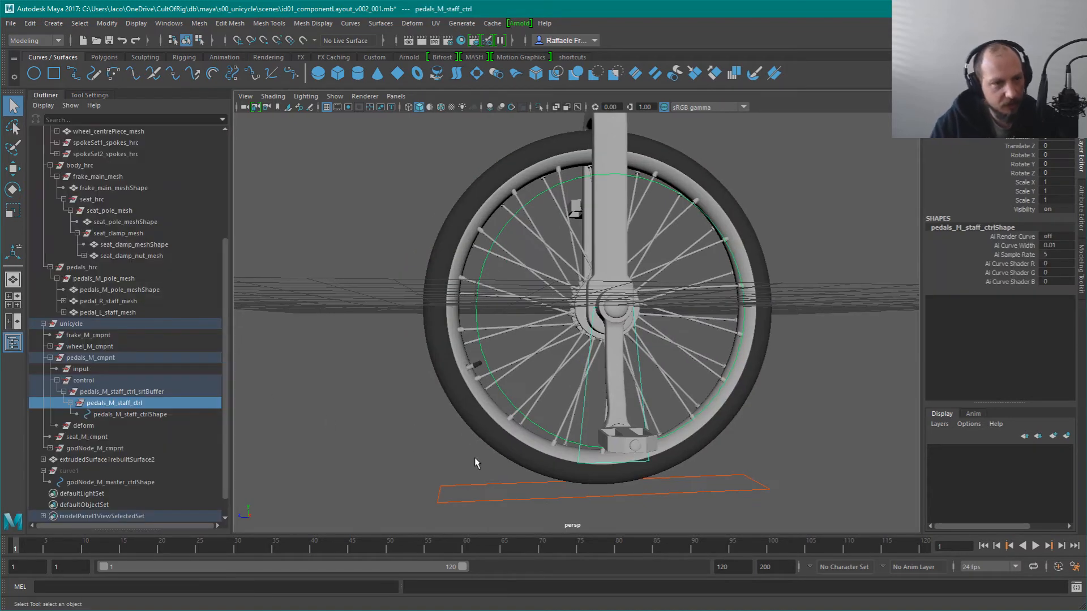
{"action": "left_click", "coordinate": [96, 370]}
{"action": "left_click", "coordinate": [142, 394]}
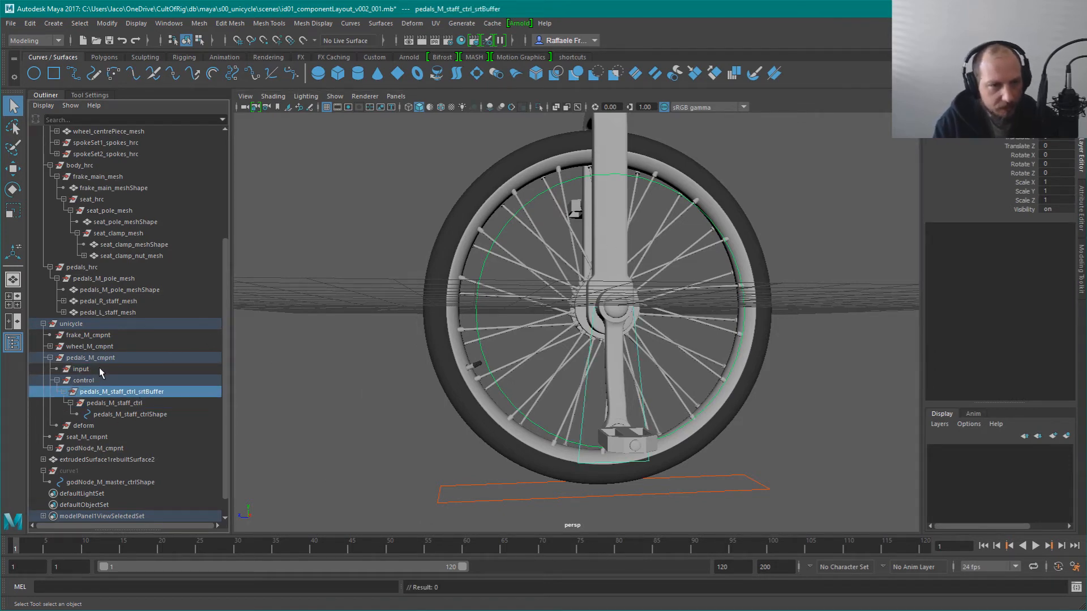
{"action": "left_click", "coordinate": [342, 439]}
{"action": "key", "text": "ctrl+g"}
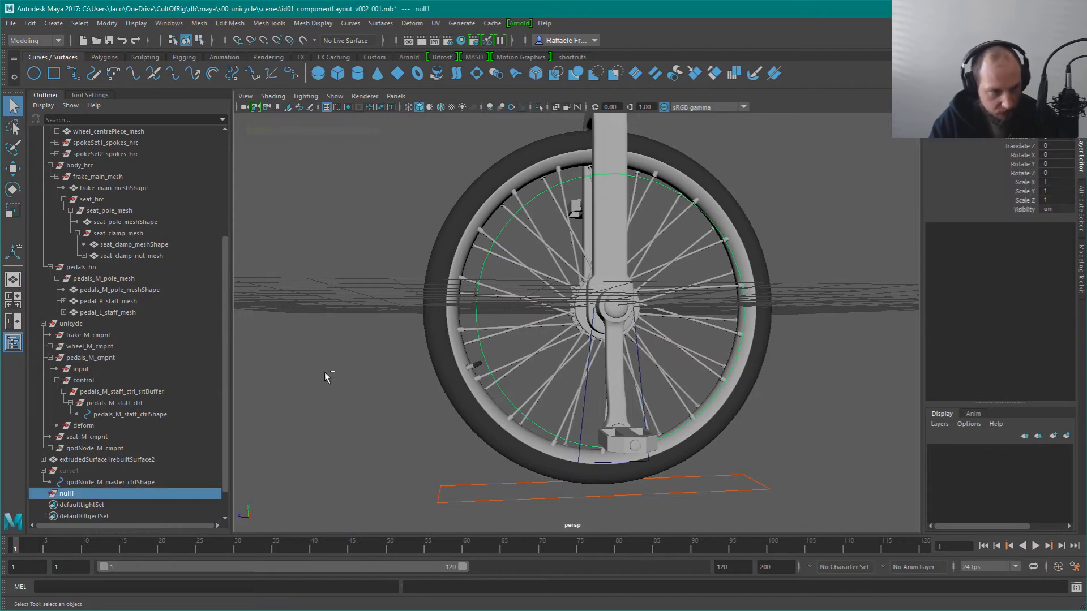
{"action": "left_click", "coordinate": [95, 368], "text": "ctrl"}
{"action": "key", "text": "p"}
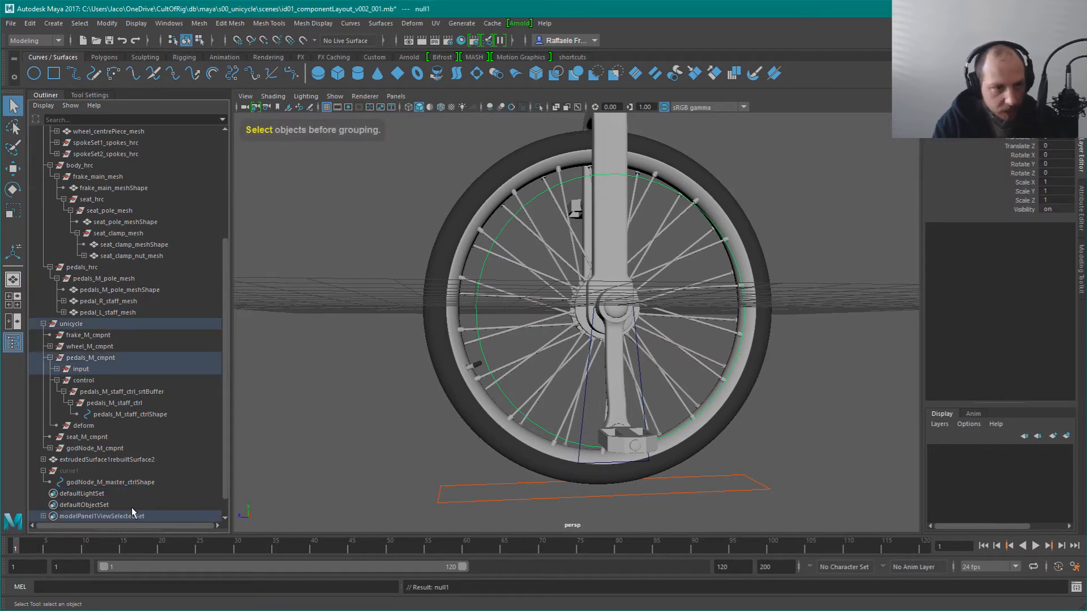
{"action": "left_click", "coordinate": [56, 369]}
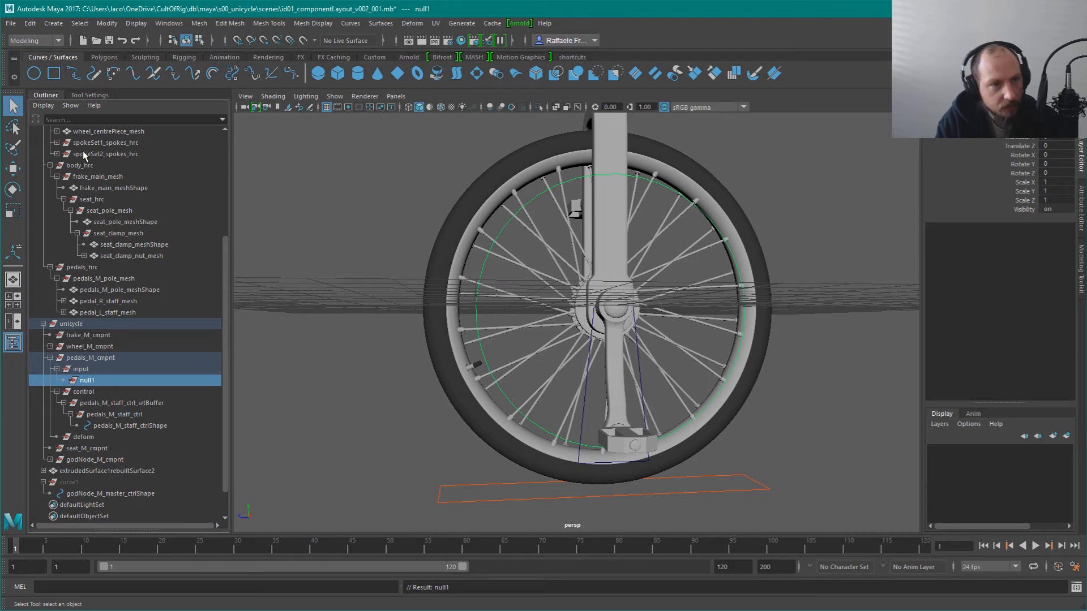
Collapse body_hrc, wheel_hrc, pedals_hrc and the whole geometry_hrc branch in the scene hierarchy
{"action": "scroll", "coordinate": [193, 215], "scroll_direction": "up", "scroll_amount": 5}
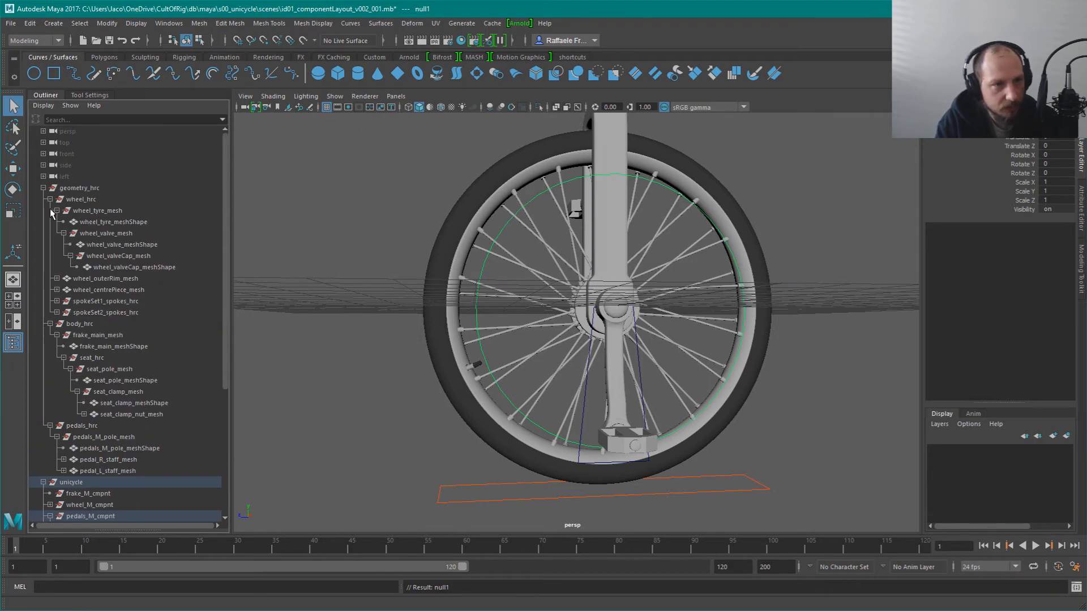
{"action": "left_click", "coordinate": [51, 323]}
{"action": "left_click", "coordinate": [50, 199]}
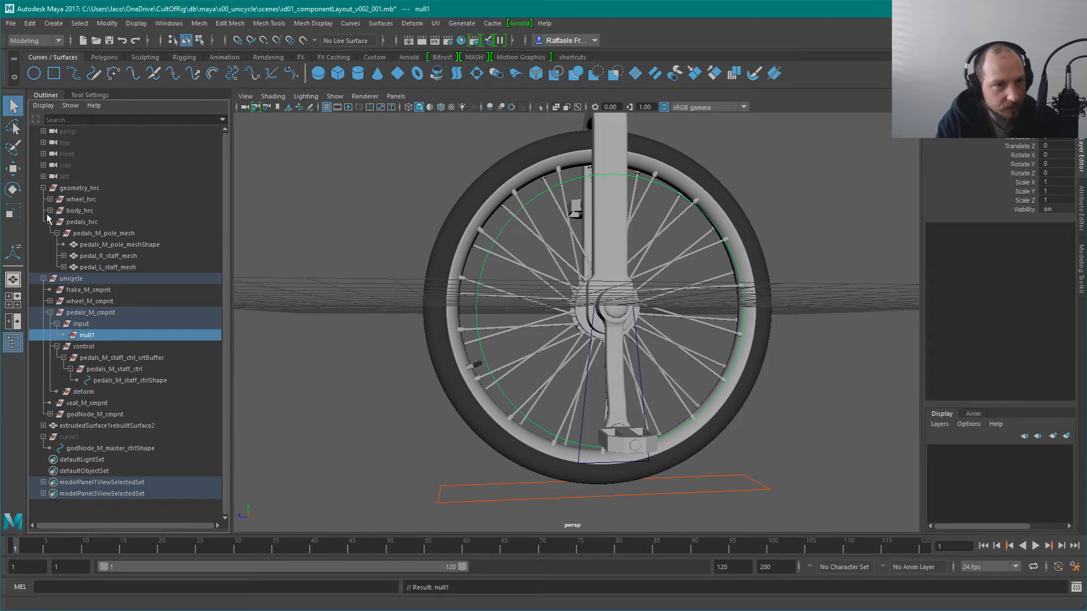
{"action": "left_click", "coordinate": [50, 221]}
{"action": "left_click", "coordinate": [43, 187]}
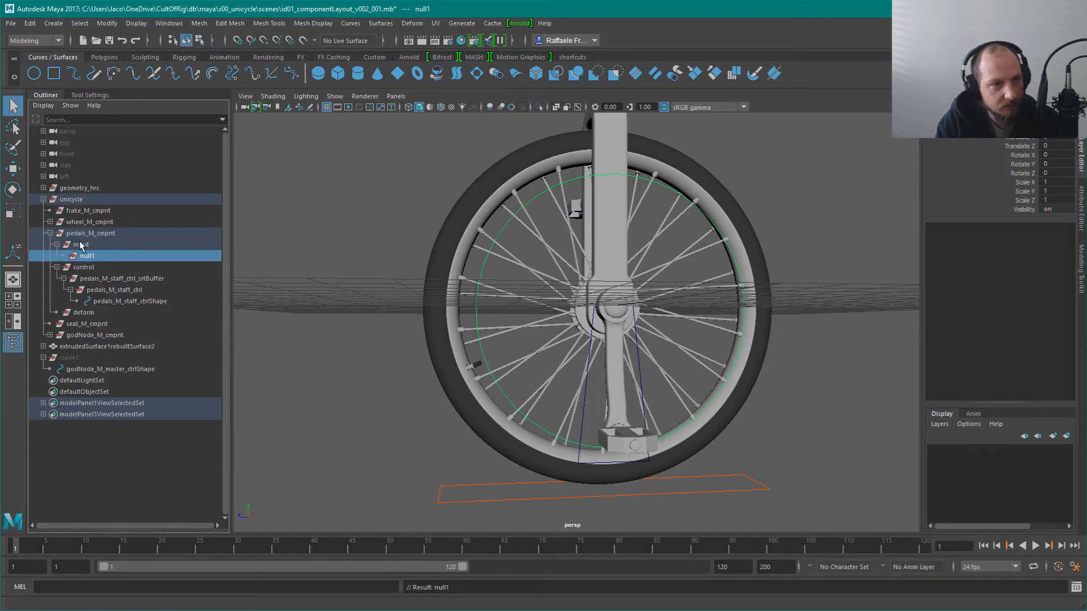
Expand wheel_M_cmpnt in the scene hierarchy and select localWorld_srt under its input node
{"action": "left_click", "coordinate": [50, 222]}
{"action": "left_click", "coordinate": [57, 234]}
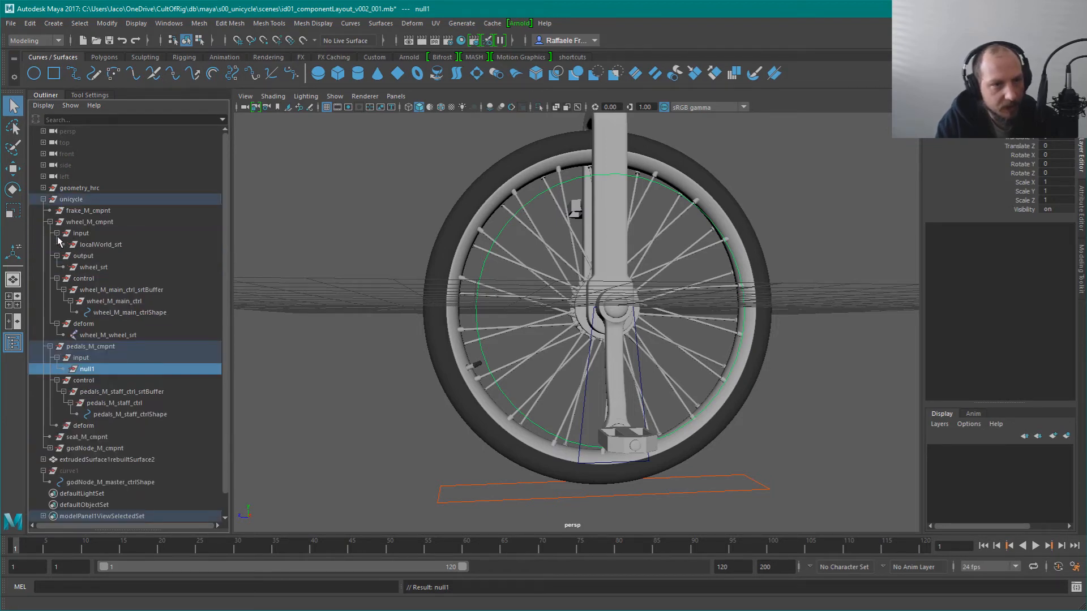
{"action": "left_click", "coordinate": [99, 247]}
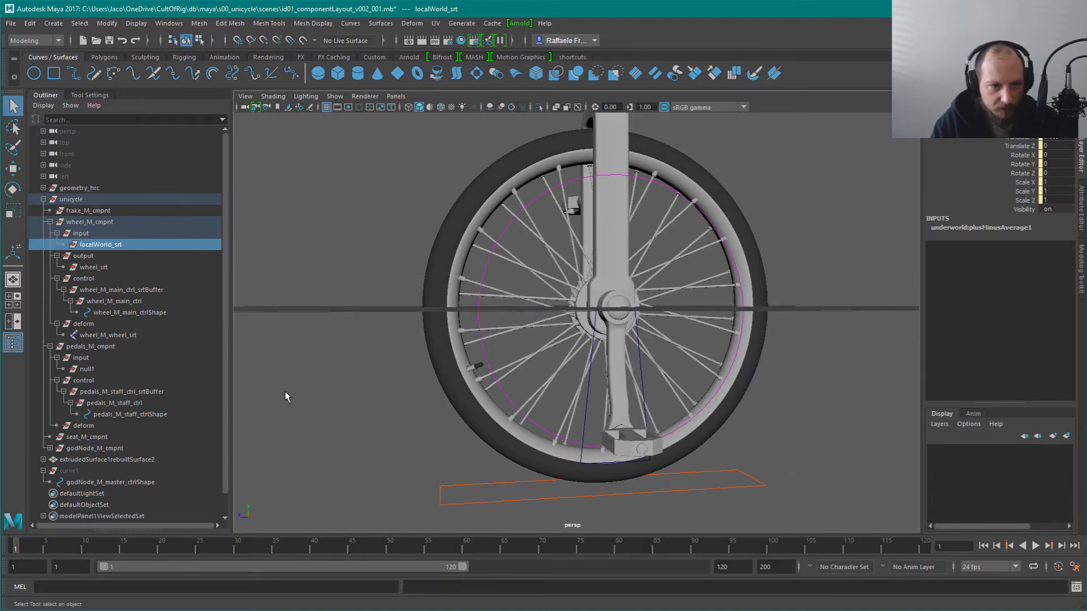
Rename the empty group under the input node of pedals_M_cmpnt as localWorld_srt
{"action": "left_click", "coordinate": [87, 370]}
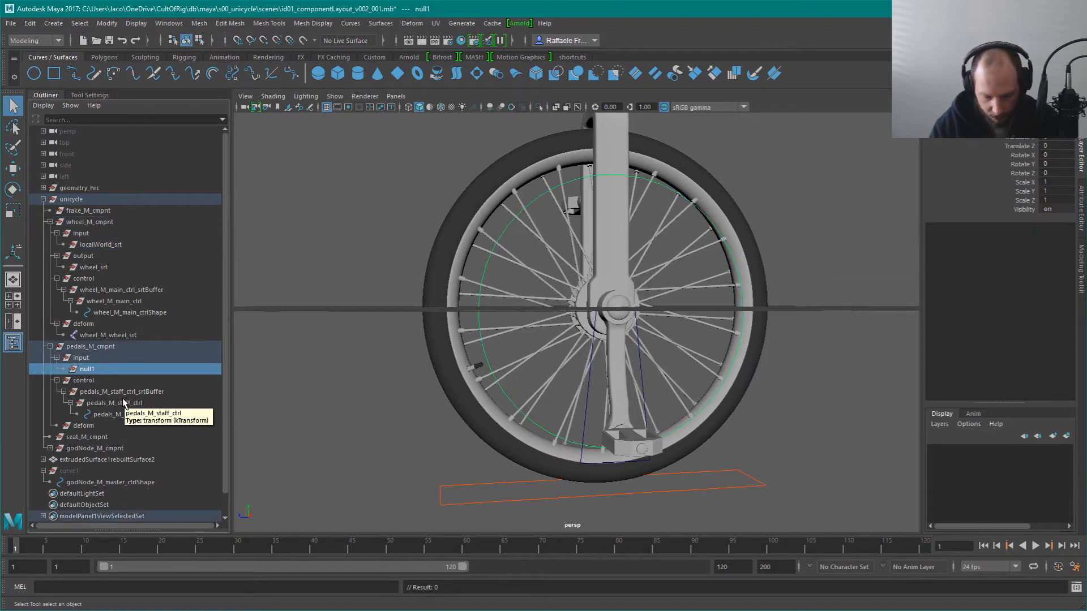
{"action": "key", "text": "F2"}
{"action": "type", "text": "local"}
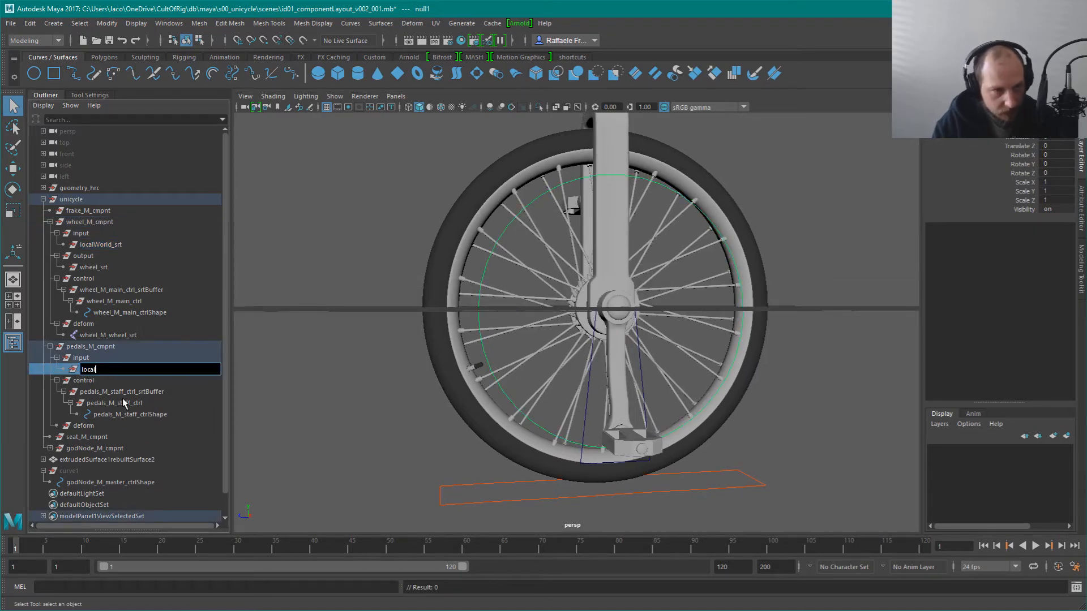
{"action": "type", "text": "World_sr"}
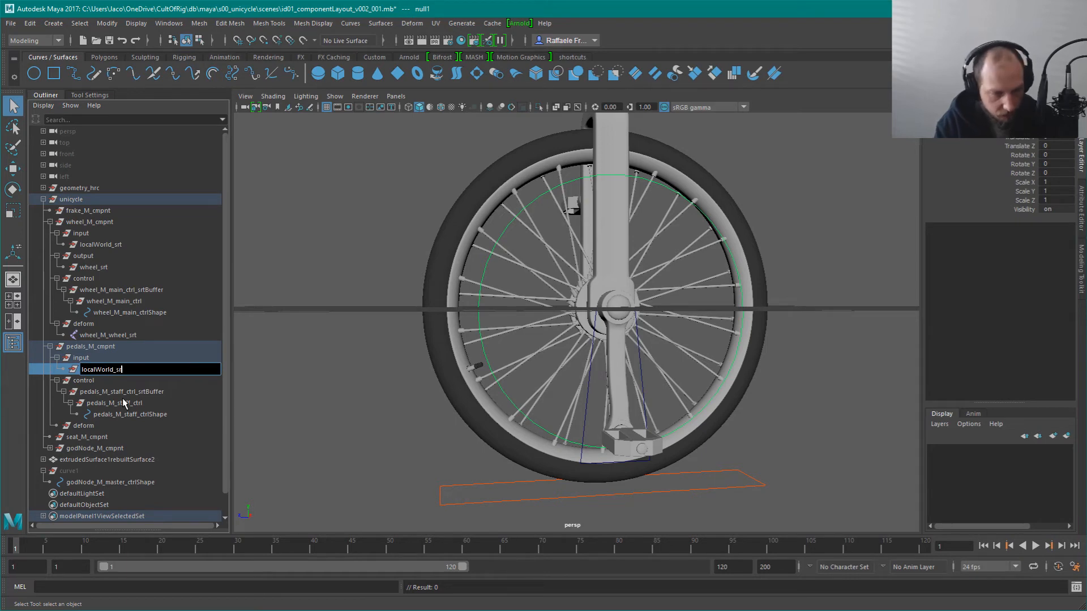
{"action": "type", "text": "t"}
{"action": "key", "text": "Return"}
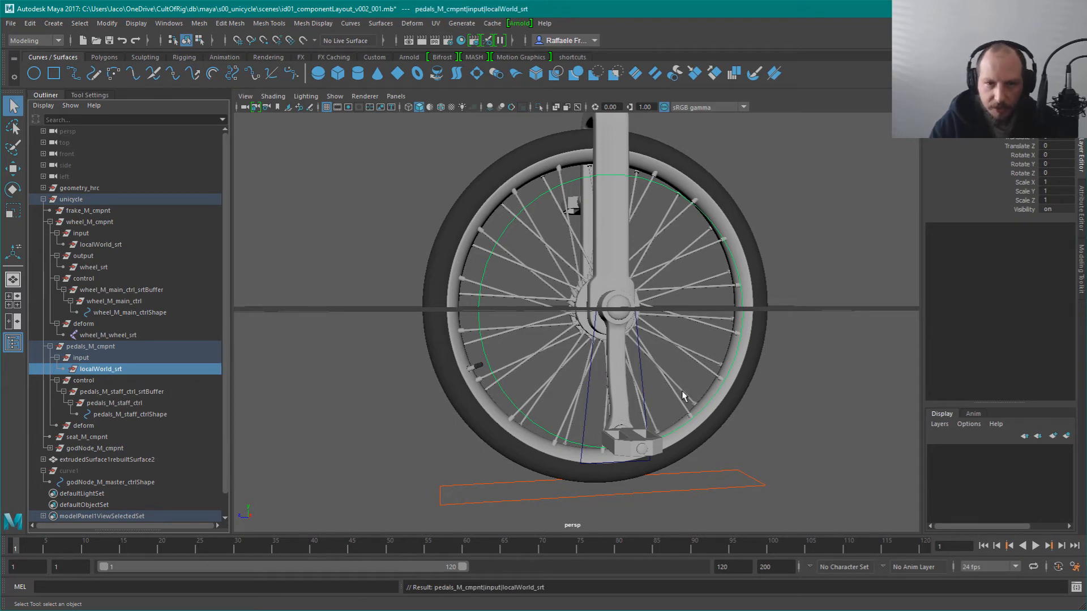
Enable drawing overrides on the pedals_M_staff_ctrl curve's shape and switch its override color mode to RGB
{"action": "left_click", "coordinate": [645, 396]}
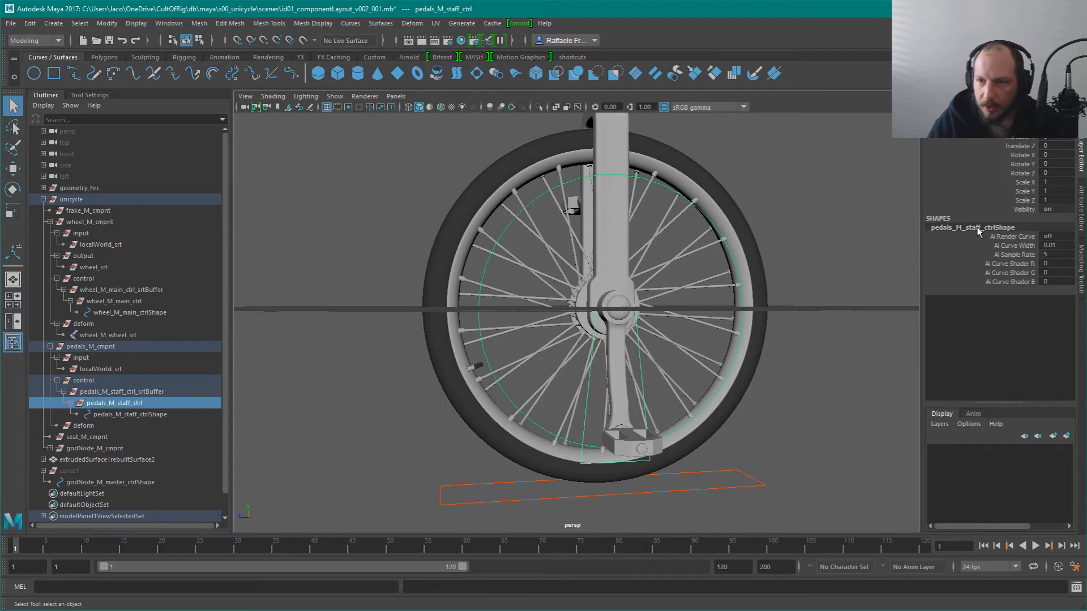
{"action": "key", "text": "ctrl+a"}
{"action": "left_click", "coordinate": [832, 177]}
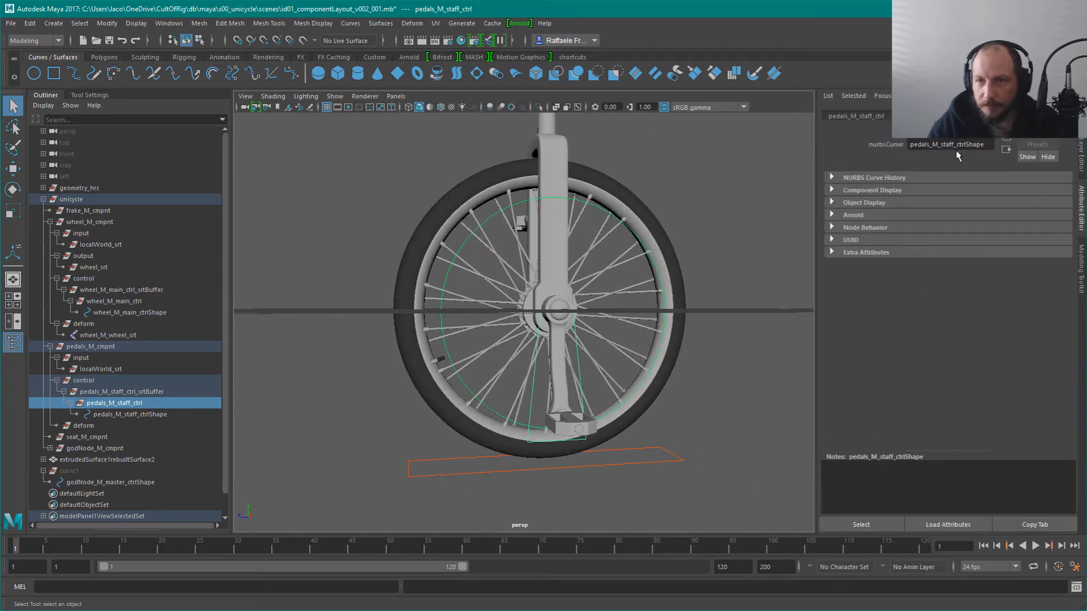
{"action": "left_click", "coordinate": [868, 117]}
{"action": "left_click", "coordinate": [920, 117]}
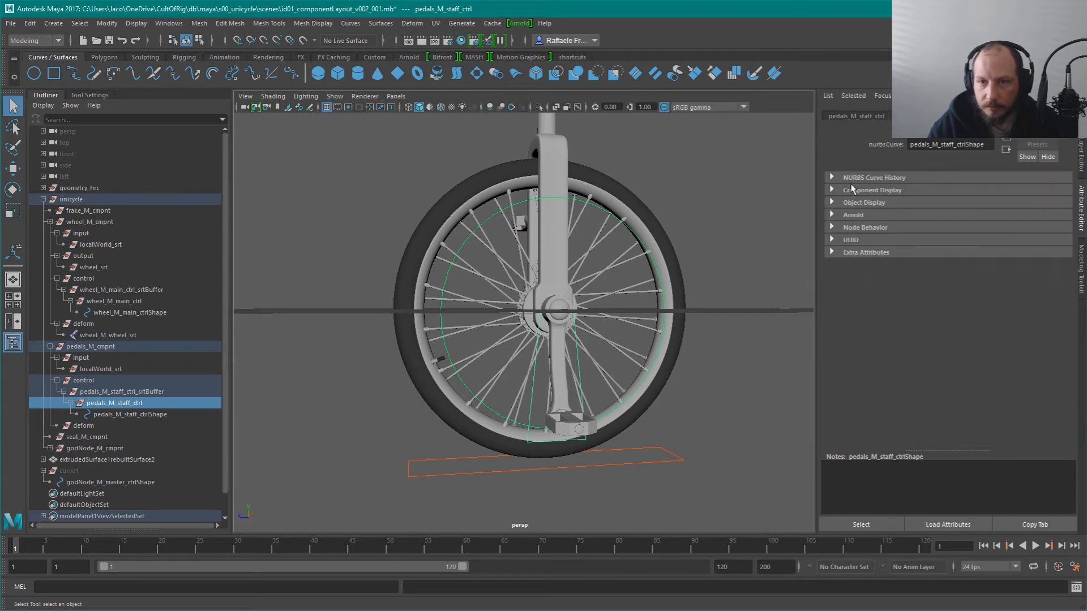
{"action": "left_click", "coordinate": [832, 202]}
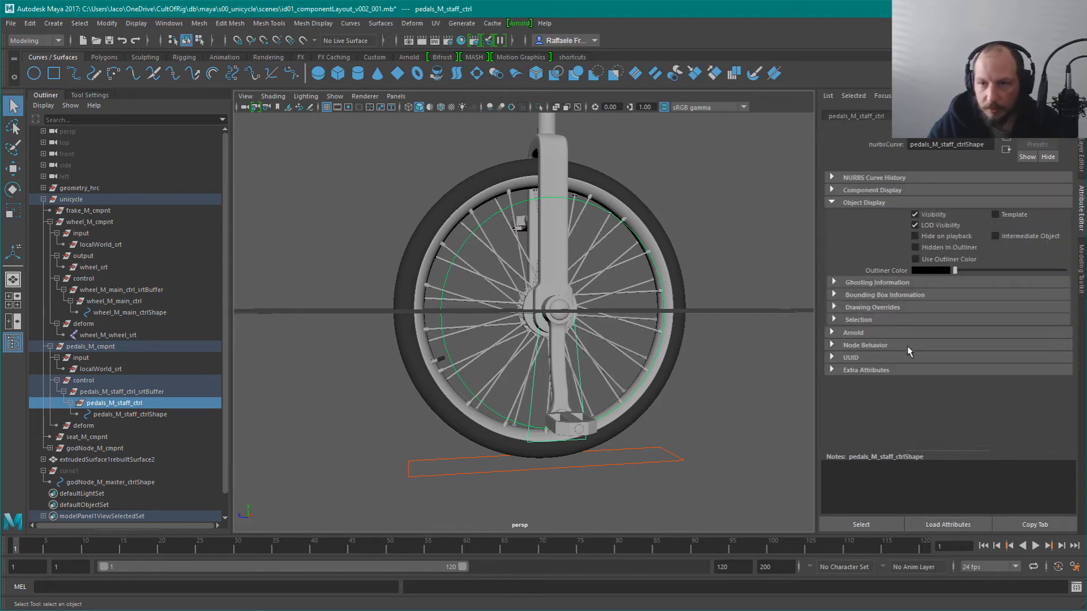
{"action": "left_click", "coordinate": [835, 307]}
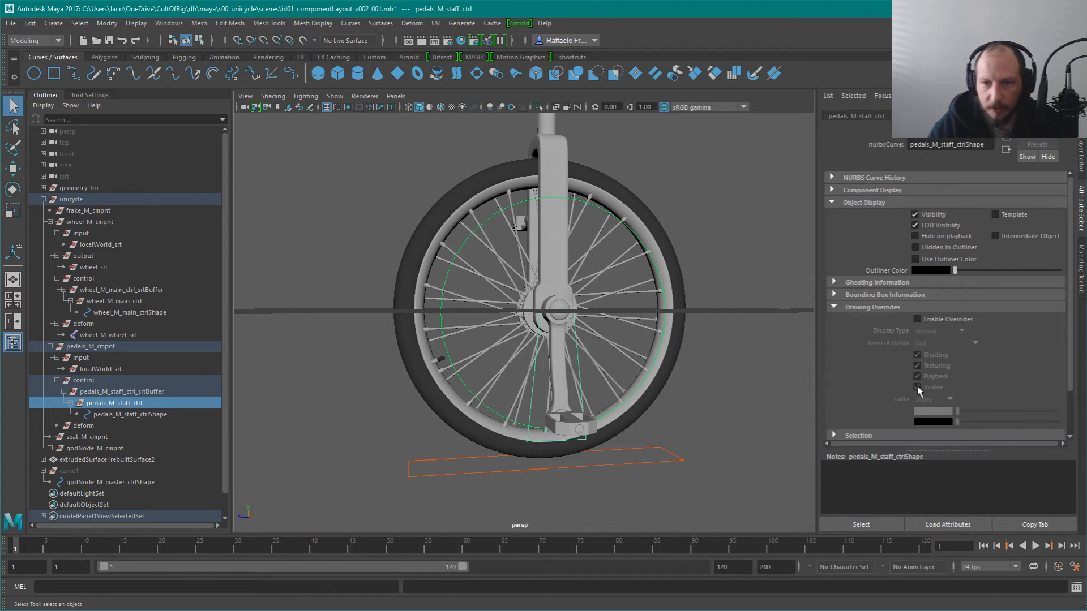
{"action": "left_click", "coordinate": [932, 400]}
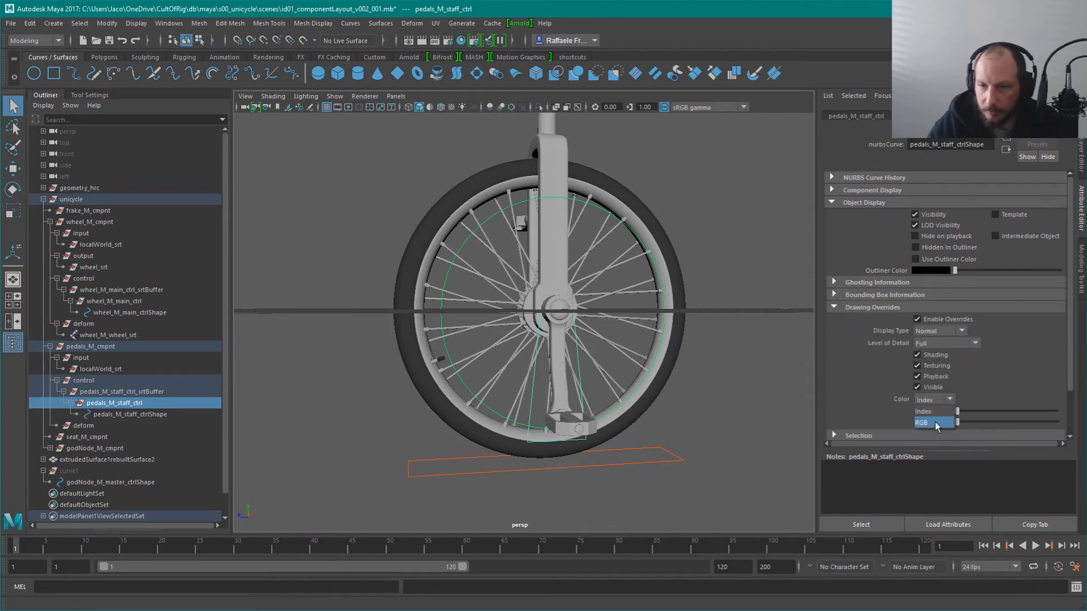
{"action": "left_click", "coordinate": [934, 422]}
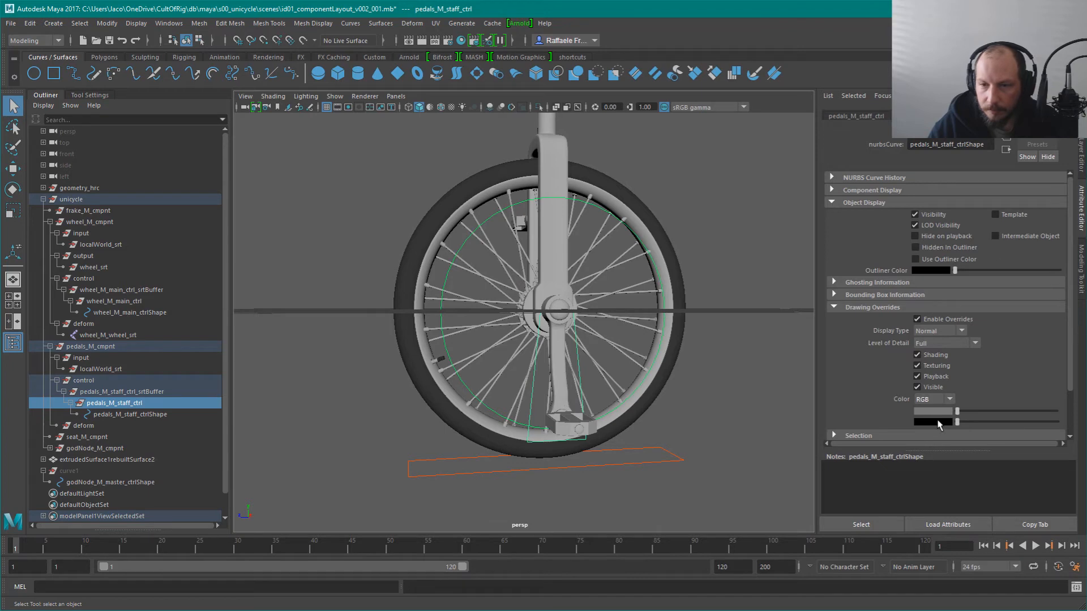
Set the pedals control shape's override color to red with hue 0.696, saturation 1.000 and value 1.000
{"action": "left_click", "coordinate": [936, 422]}
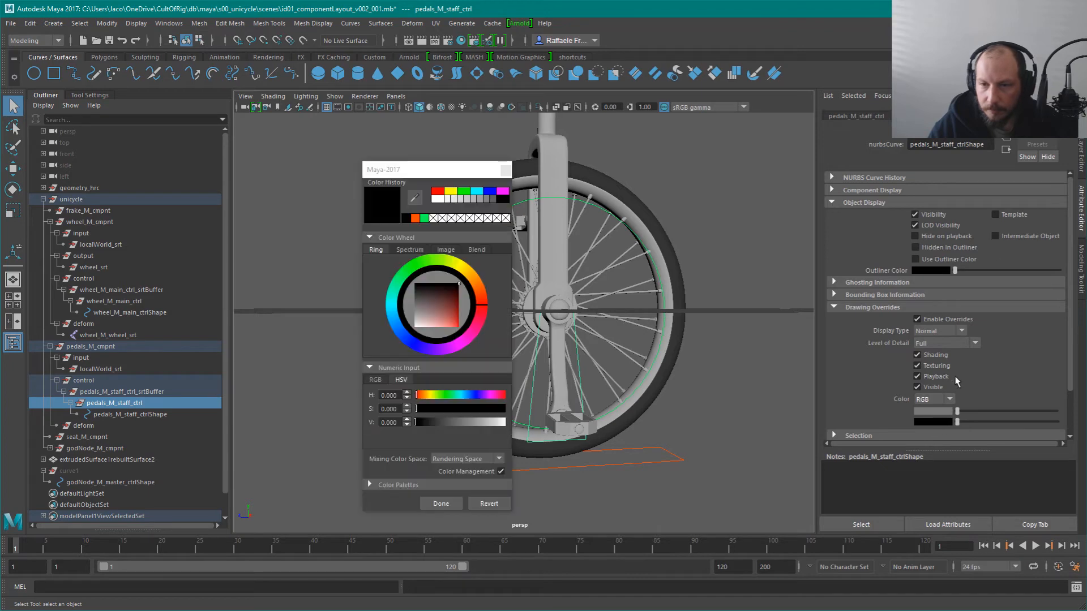
{"action": "left_click", "coordinate": [478, 294]}
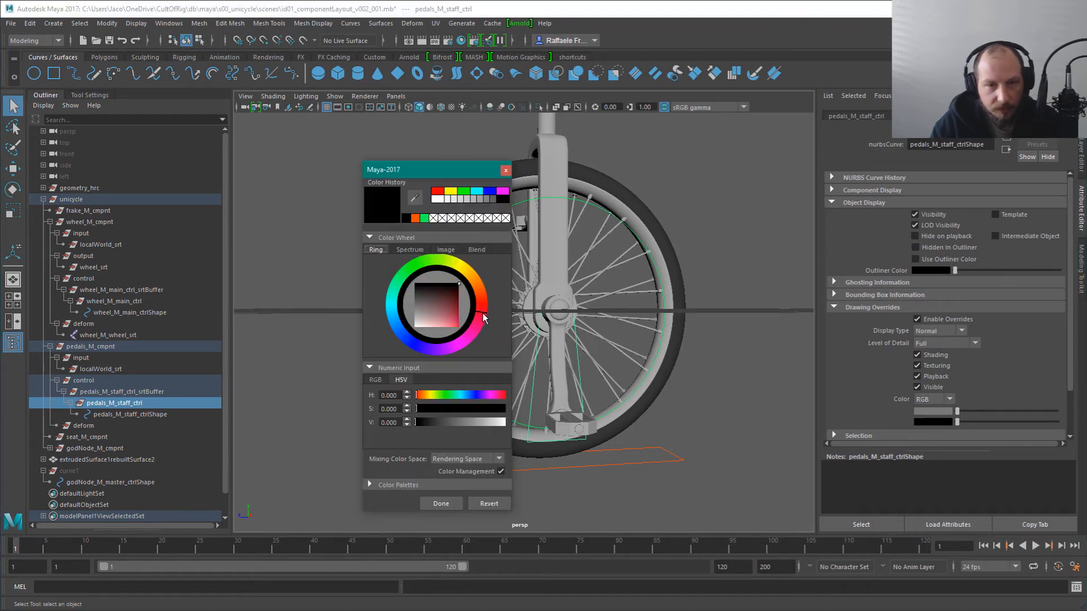
{"action": "left_click_drag", "start_coordinate": [456, 303], "coordinate": [474, 354]}
{"action": "left_click", "coordinate": [498, 139]}
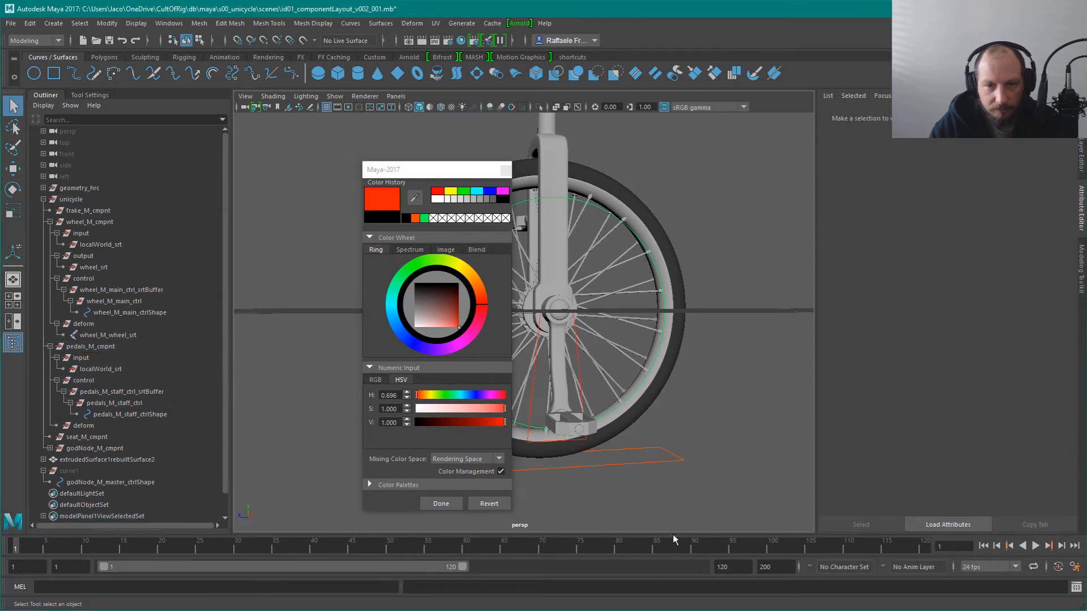
{"action": "left_click_drag", "start_coordinate": [501, 168], "coordinate": [693, 140]}
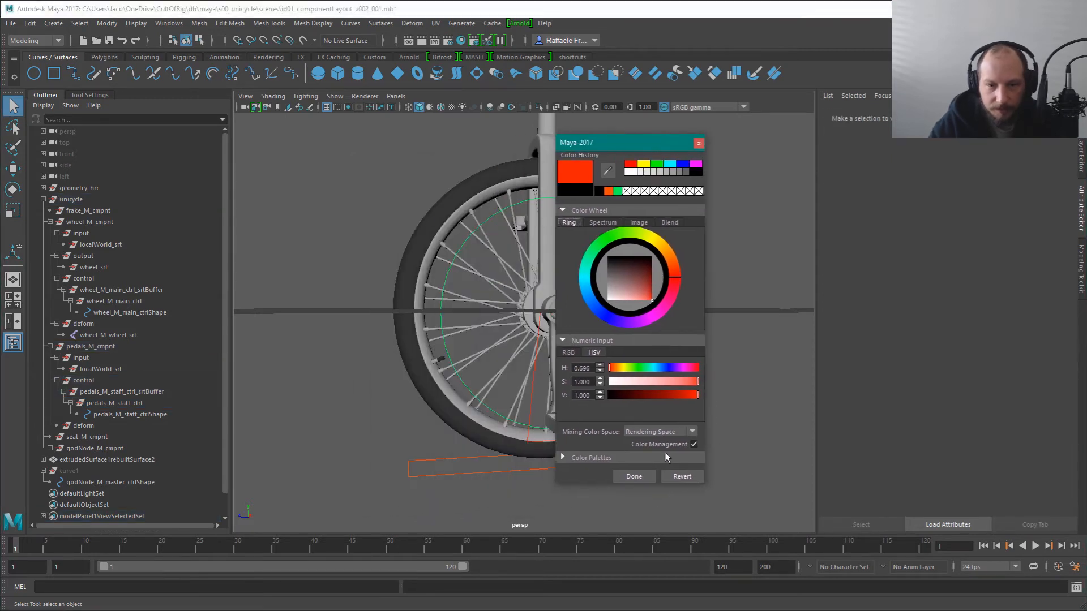
{"action": "left_click", "coordinate": [632, 477]}
Examine the wheel and pedals control curves around the wheel, crank and pedals from several angles
{"action": "left_click_drag", "start_coordinate": [601, 362], "coordinate": [594, 457], "text": "alt"}
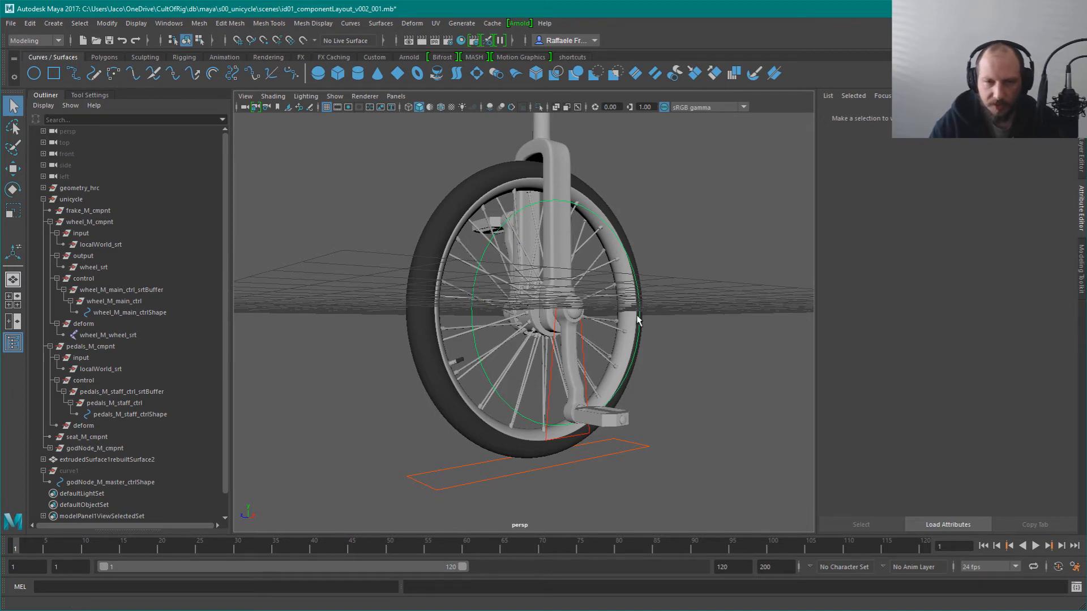
{"action": "left_click_drag", "start_coordinate": [677, 289], "coordinate": [616, 172], "text": "alt"}
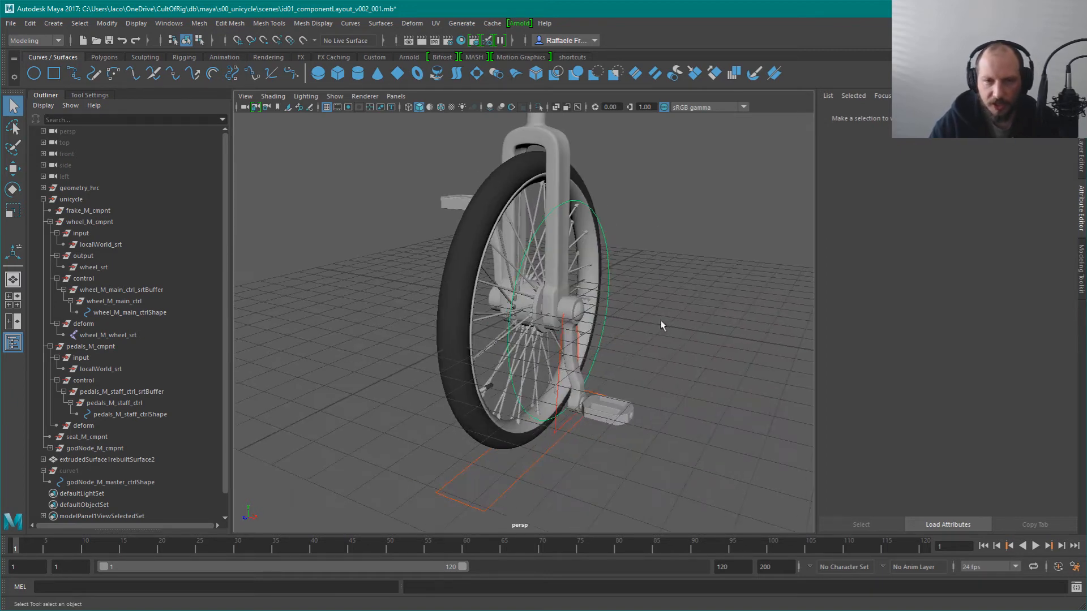
{"action": "left_click", "coordinate": [610, 311]}
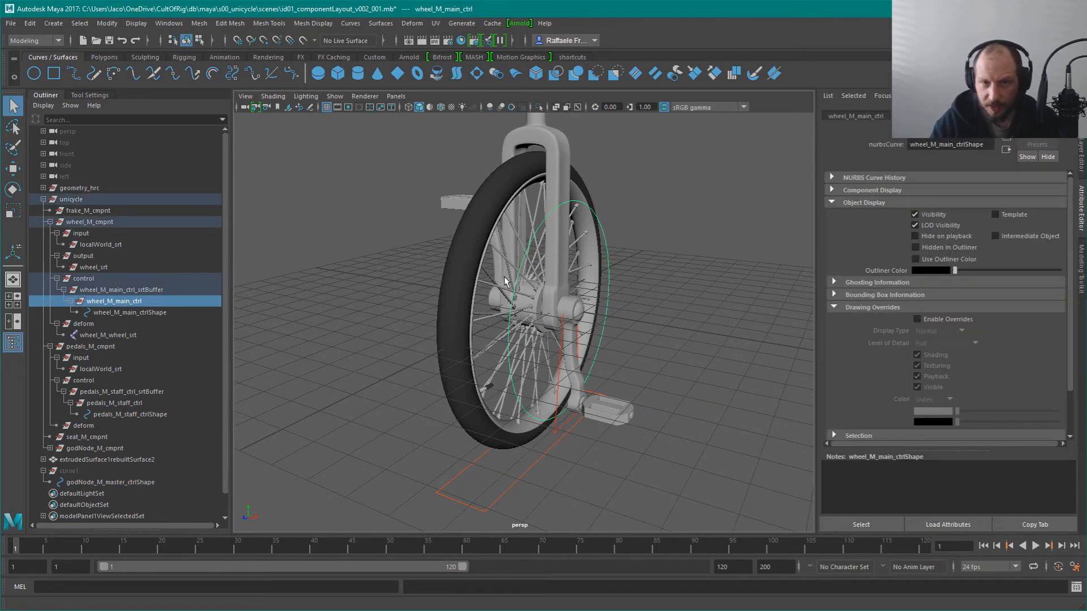
{"action": "left_click_drag", "start_coordinate": [515, 197], "coordinate": [629, 270], "text": "alt"}
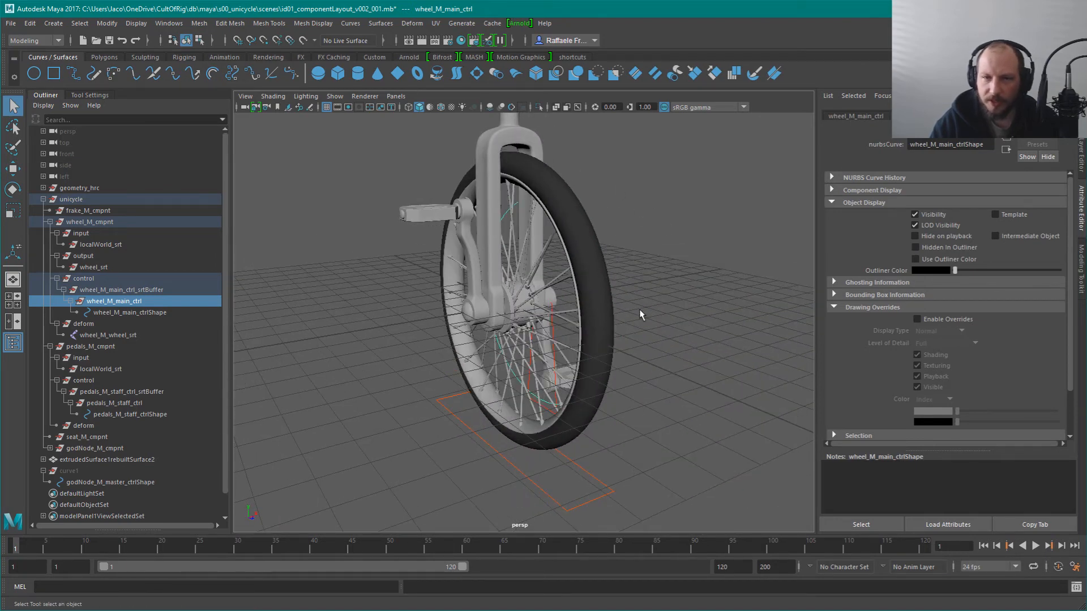
{"action": "left_click_drag", "start_coordinate": [639, 314], "coordinate": [613, 312], "text": "alt"}
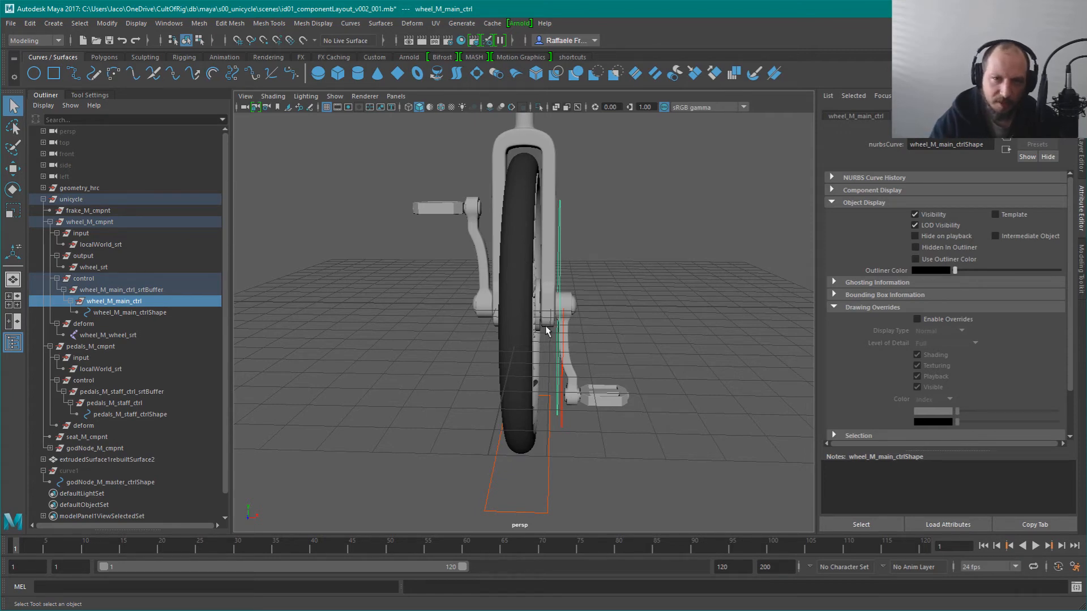
{"action": "left_click_drag", "start_coordinate": [589, 312], "coordinate": [600, 276], "text": "alt"}
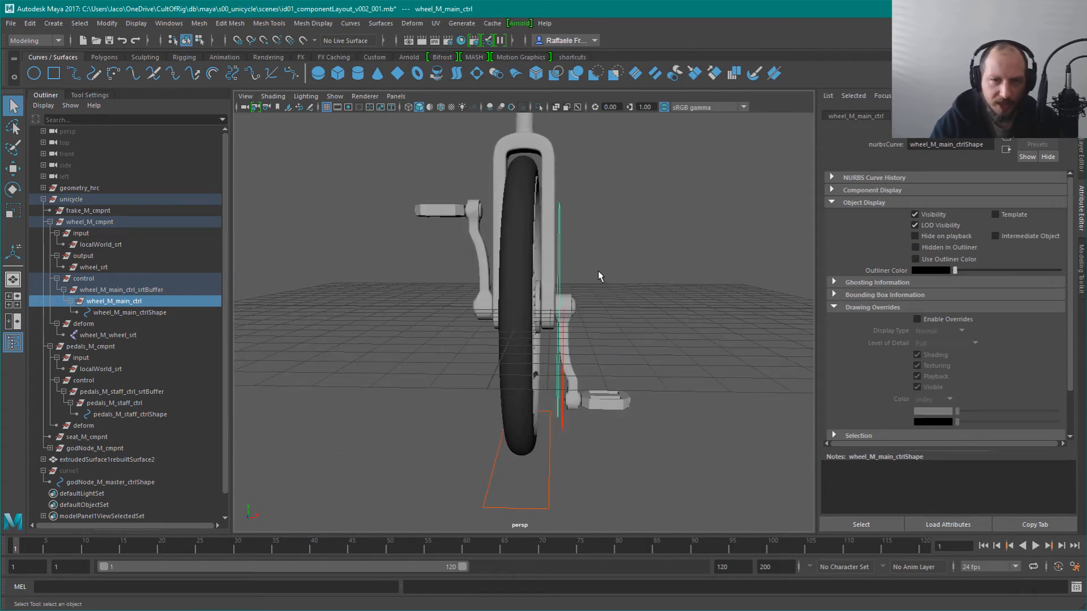
{"action": "left_click_drag", "start_coordinate": [561, 229], "coordinate": [595, 331], "text": "alt"}
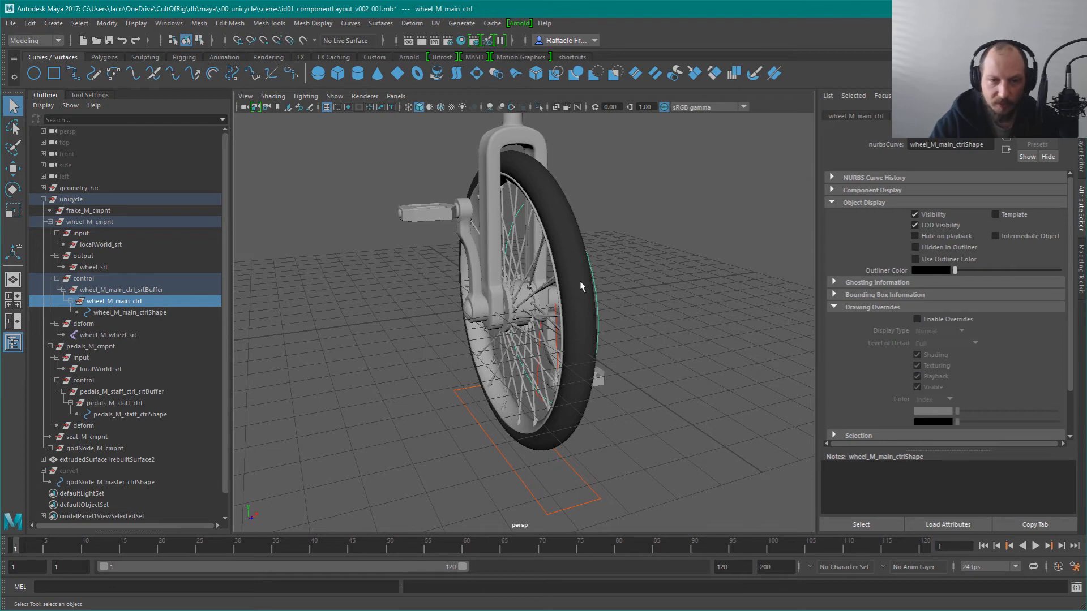
{"action": "left_click_drag", "start_coordinate": [612, 297], "coordinate": [546, 241], "text": "alt"}
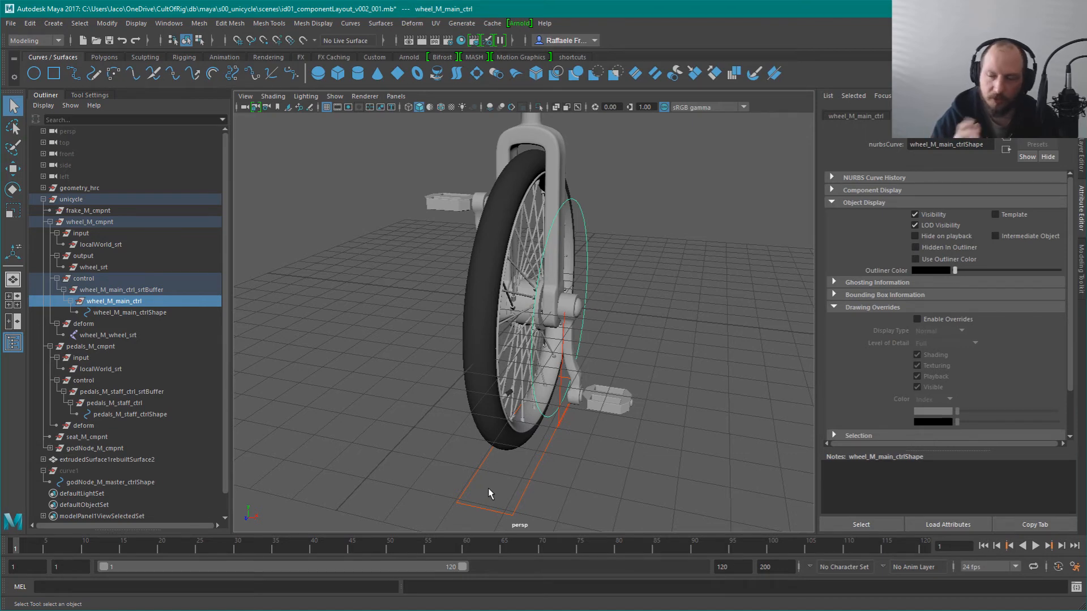
{"action": "left_click", "coordinate": [644, 289]}
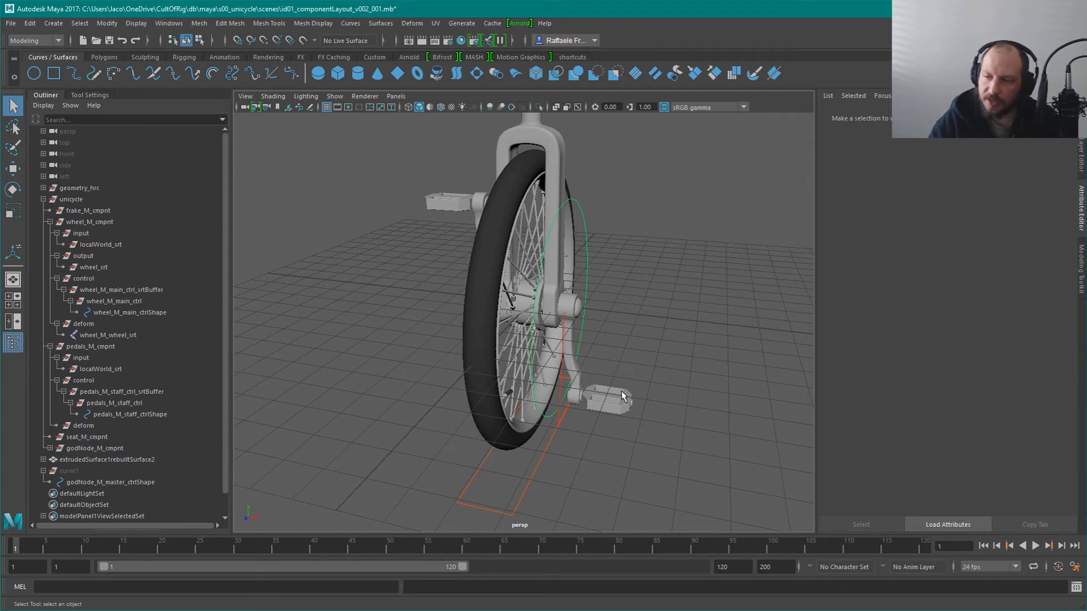
{"action": "left_click_drag", "start_coordinate": [636, 304], "coordinate": [643, 339]}
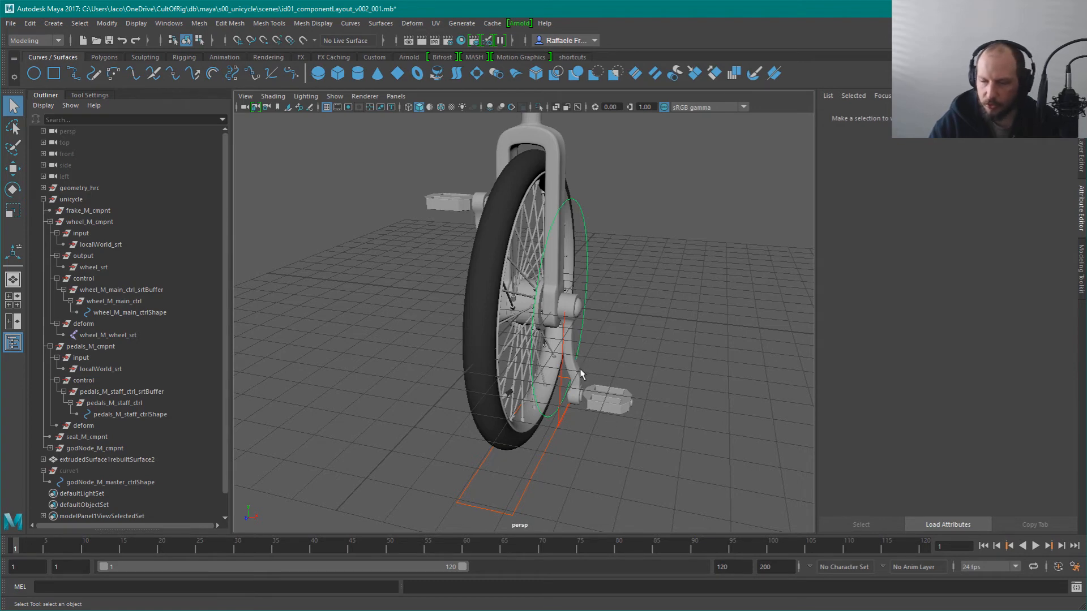
{"action": "left_click_drag", "start_coordinate": [562, 371], "coordinate": [519, 383], "text": "alt"}
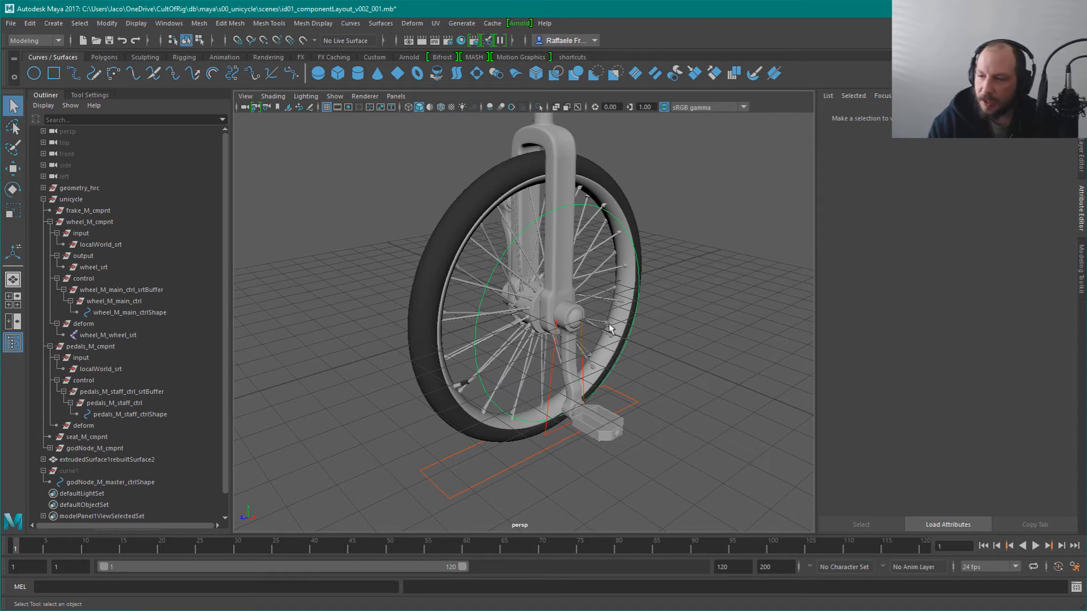
Graph the pedals component's localWorld_srt and pedals_M_staff_ctrl_srtBuffer in the Node Editor, removing the two modelPanel ViewSelectedSet nodes from the graph
{"action": "left_click", "coordinate": [582, 377]}
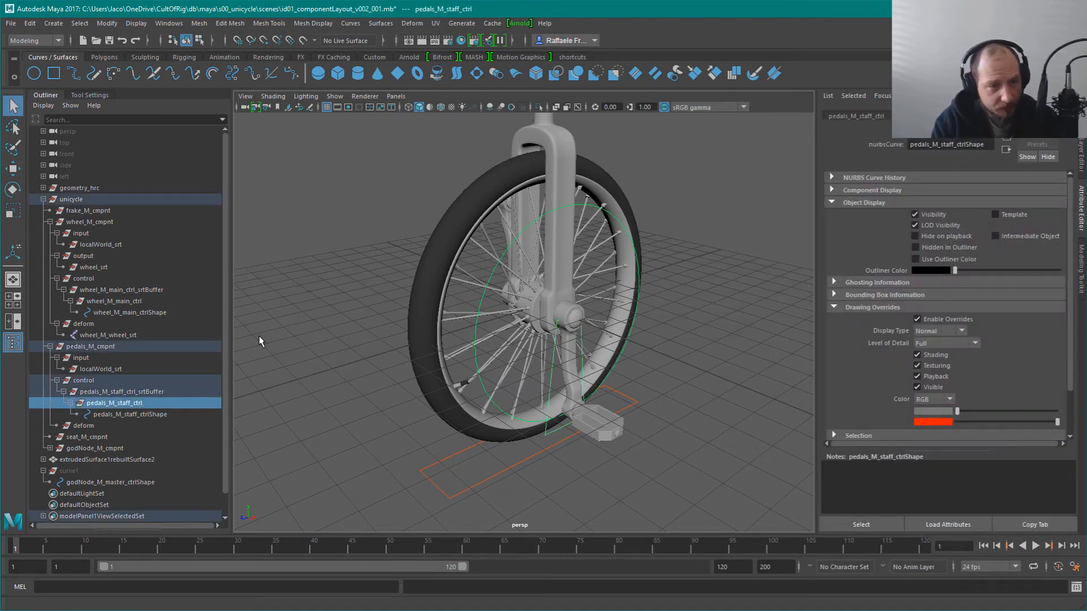
{"action": "left_click", "coordinate": [126, 372]}
{"action": "left_click_drag", "start_coordinate": [531, 378], "coordinate": [624, 382], "text": "alt"}
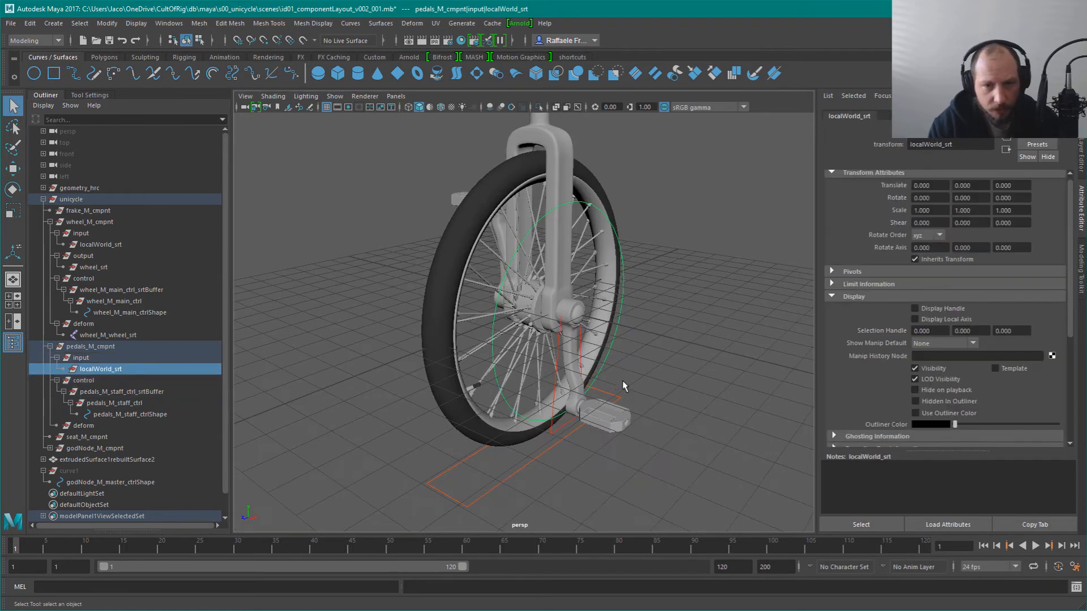
{"action": "key", "text": "w"}
{"action": "right_click_drag", "start_coordinate": [662, 323], "coordinate": [647, 290], "text": "alt"}
{"action": "left_click_drag", "start_coordinate": [647, 290], "coordinate": [672, 303], "text": "alt"}
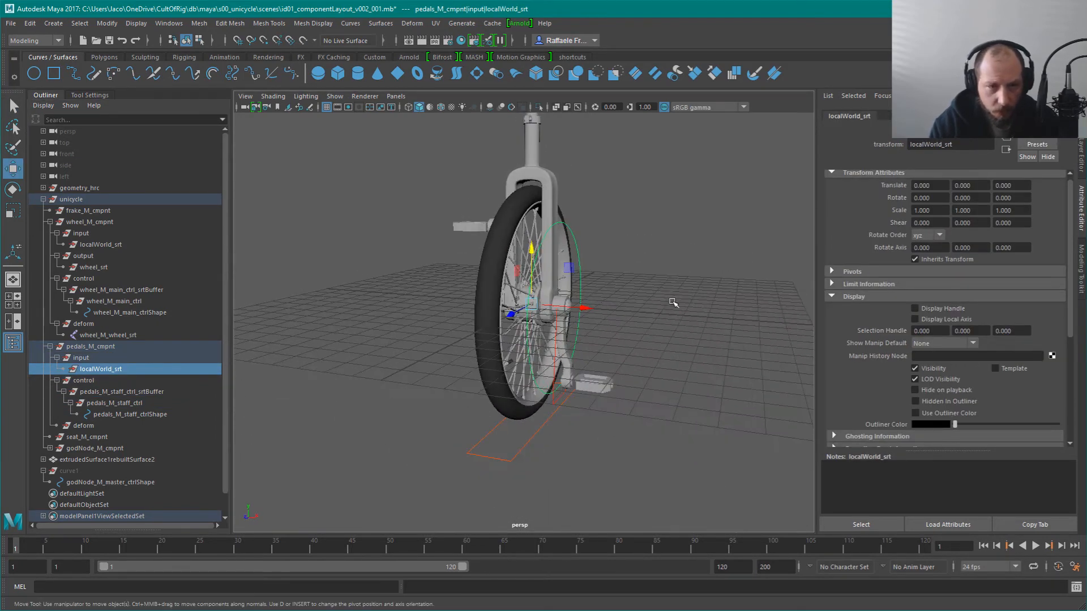
{"action": "left_click", "coordinate": [136, 394], "text": "ctrl"}
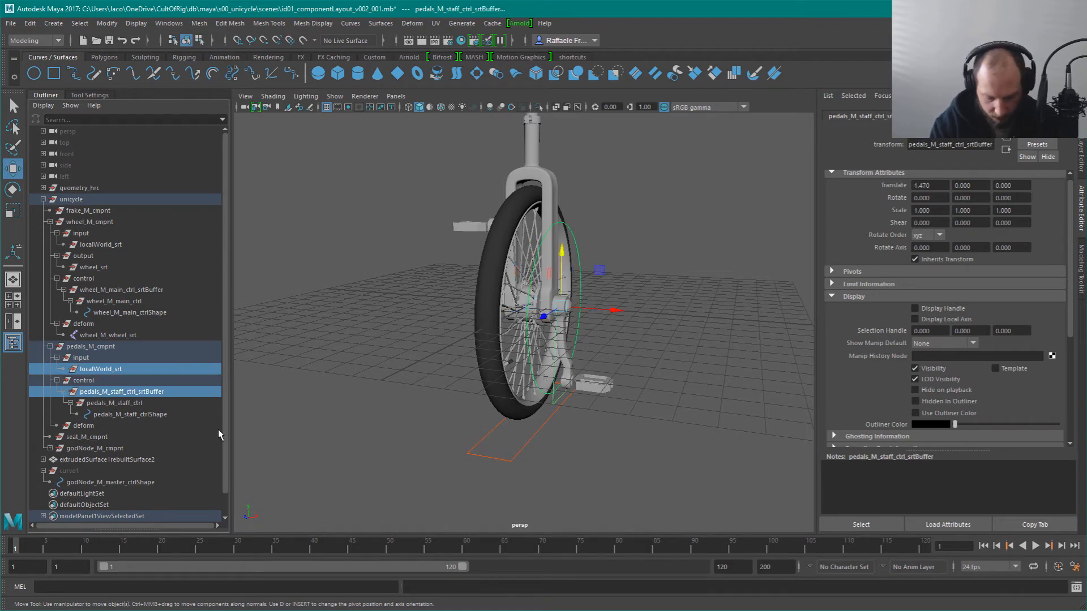
{"action": "key", "text": "alt+n"}
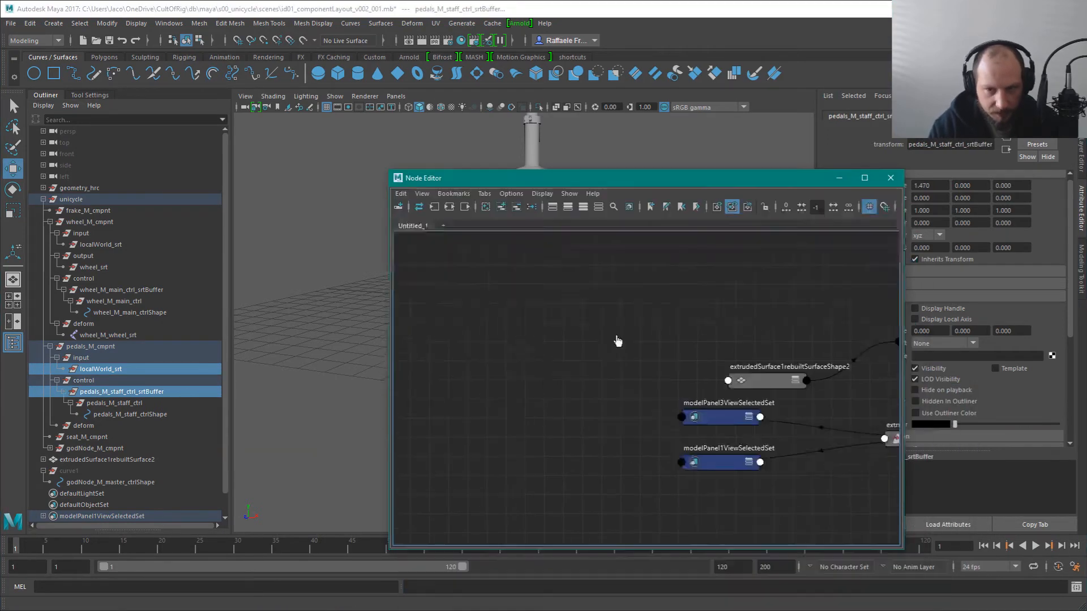
{"action": "left_click", "coordinate": [379, 129]}
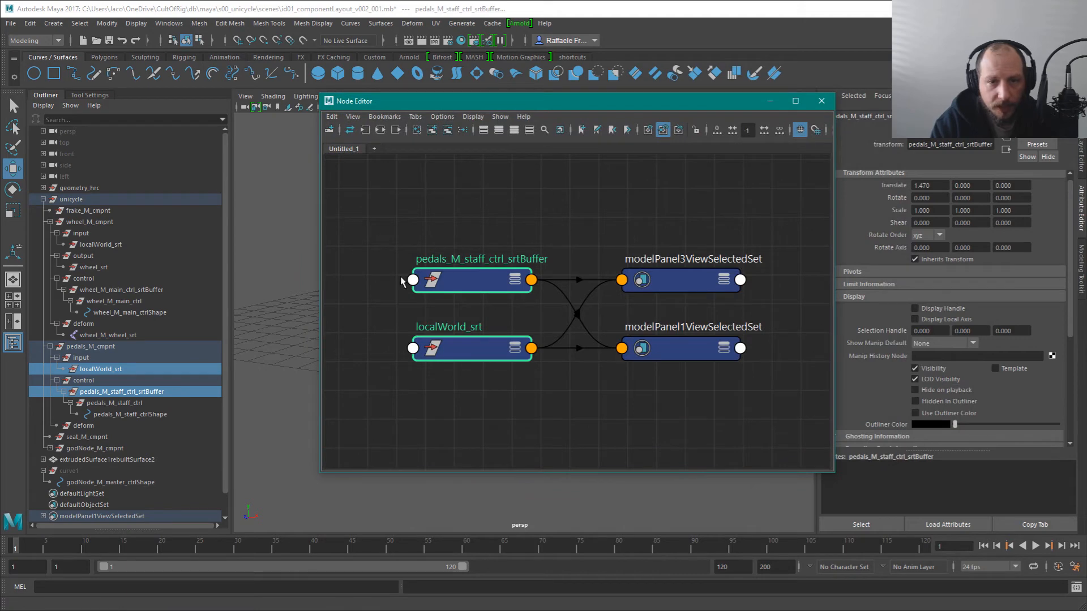
{"action": "left_click_drag", "start_coordinate": [665, 241], "coordinate": [688, 515]}
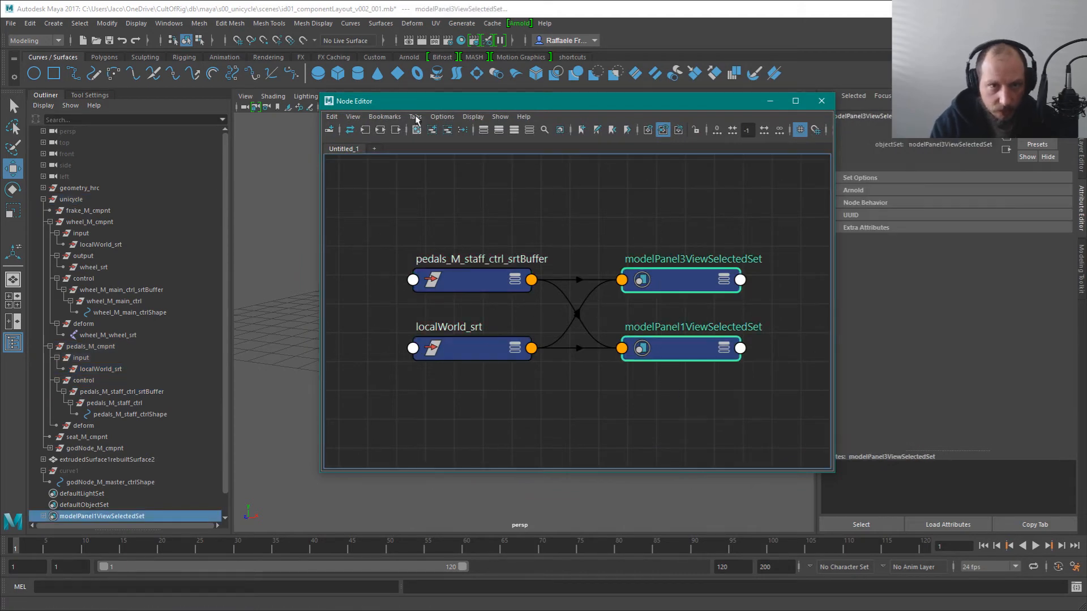
{"action": "left_click", "coordinate": [447, 131]}
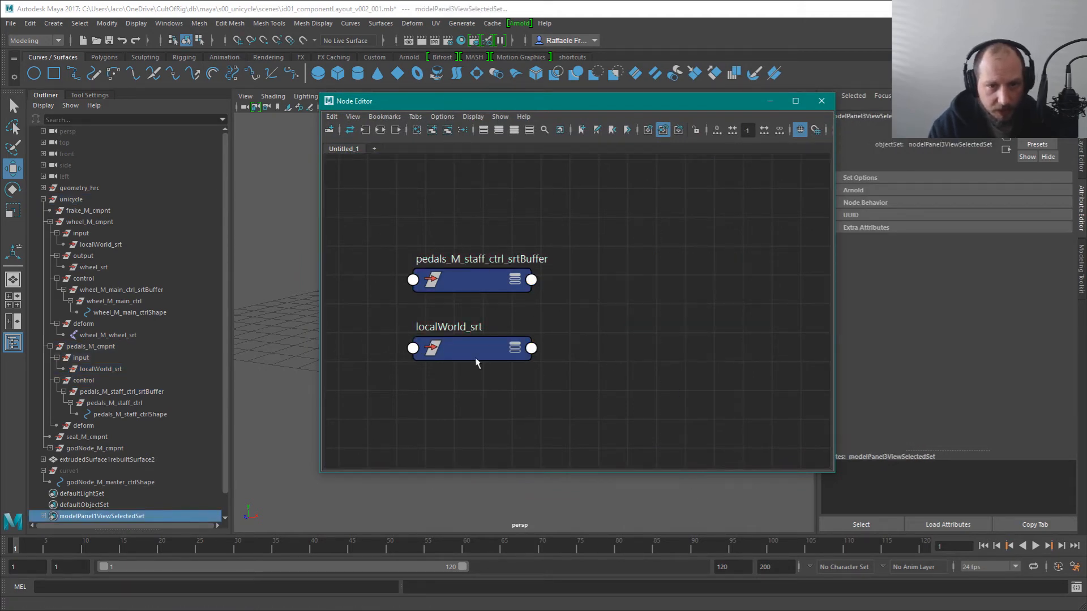
Place localWorld_srt and pedals_M_staff_ctrl_srtBuffer side by side in the graph and expand localWorld_srt to show all its attributes
{"action": "left_click_drag", "start_coordinate": [475, 357], "coordinate": [529, 365]}
{"action": "left_click_drag", "start_coordinate": [470, 281], "coordinate": [709, 336]}
{"action": "left_click_drag", "start_coordinate": [539, 364], "coordinate": [487, 344]}
{"action": "key", "text": "2"}
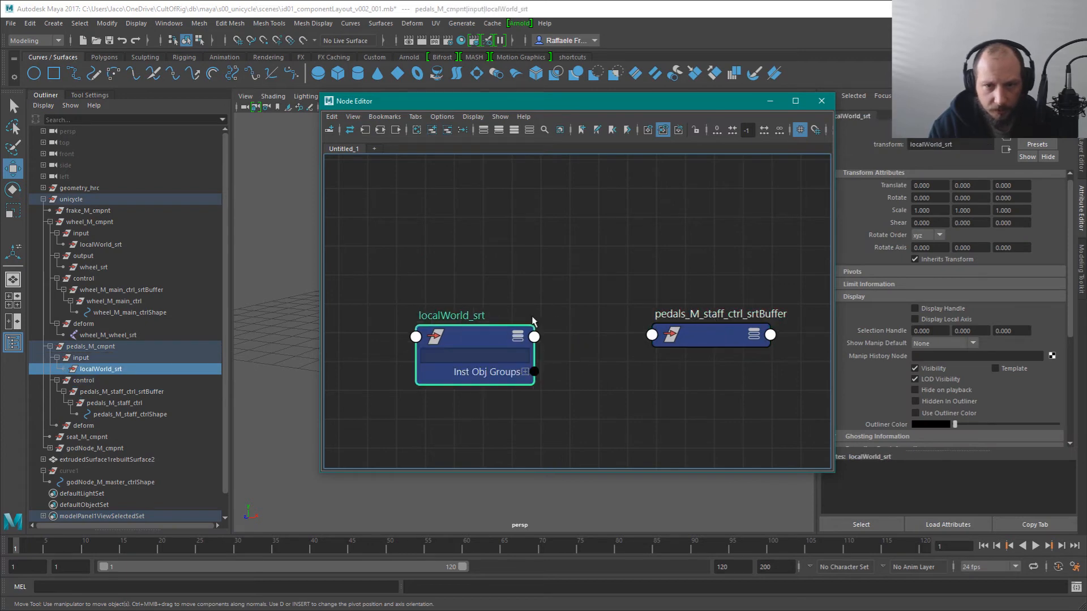
{"action": "key", "text": "3"}
{"action": "left_click_drag", "start_coordinate": [690, 332], "coordinate": [687, 334]}
{"action": "key", "text": "3"}
{"action": "key", "text": "4"}
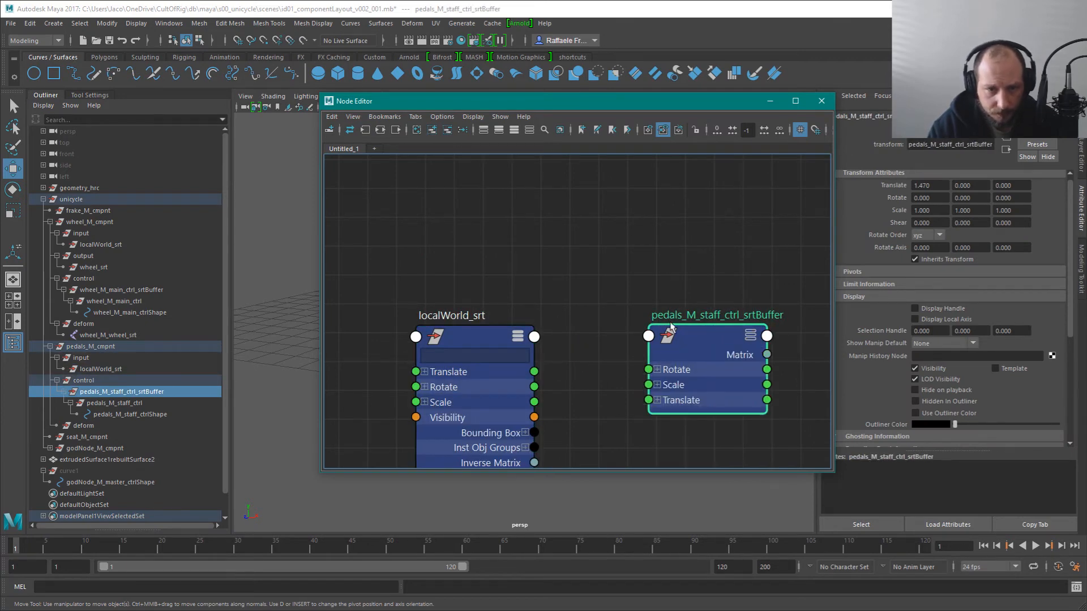
Enlarge the Node Editor window and expand pedals_M_staff_ctrl_srtBuffer to show all its attributes
{"action": "middle_click_drag", "start_coordinate": [612, 325], "coordinate": [589, 259], "text": "alt"}
{"action": "scroll", "coordinate": [589, 261], "scroll_direction": "down", "scroll_amount": 3}
{"action": "left_click_drag", "start_coordinate": [834, 471], "coordinate": [932, 575]}
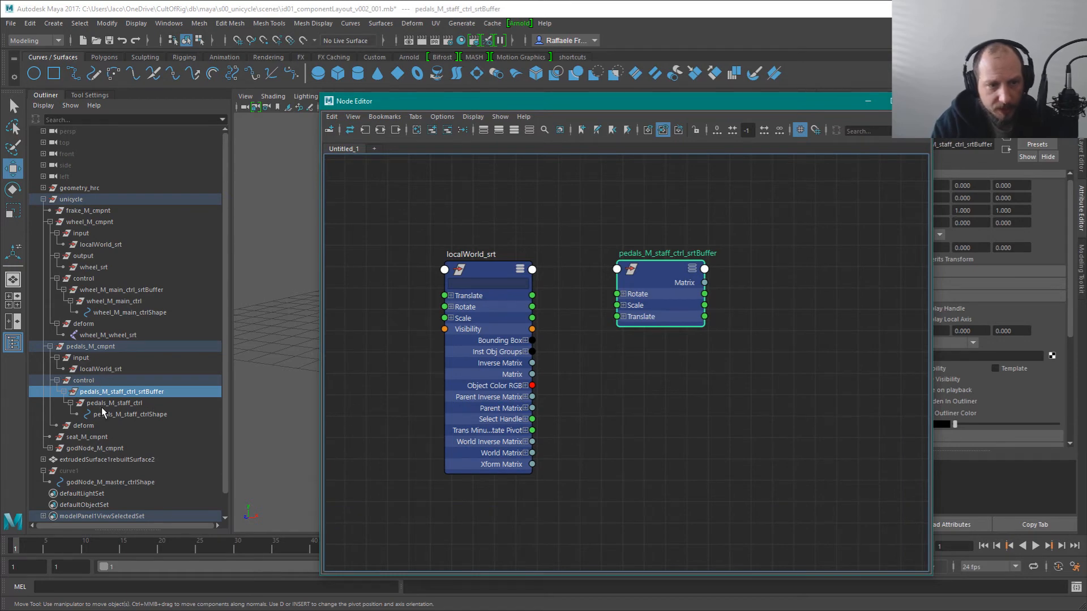
{"action": "left_click", "coordinate": [83, 380]}
{"action": "left_click", "coordinate": [165, 391]}
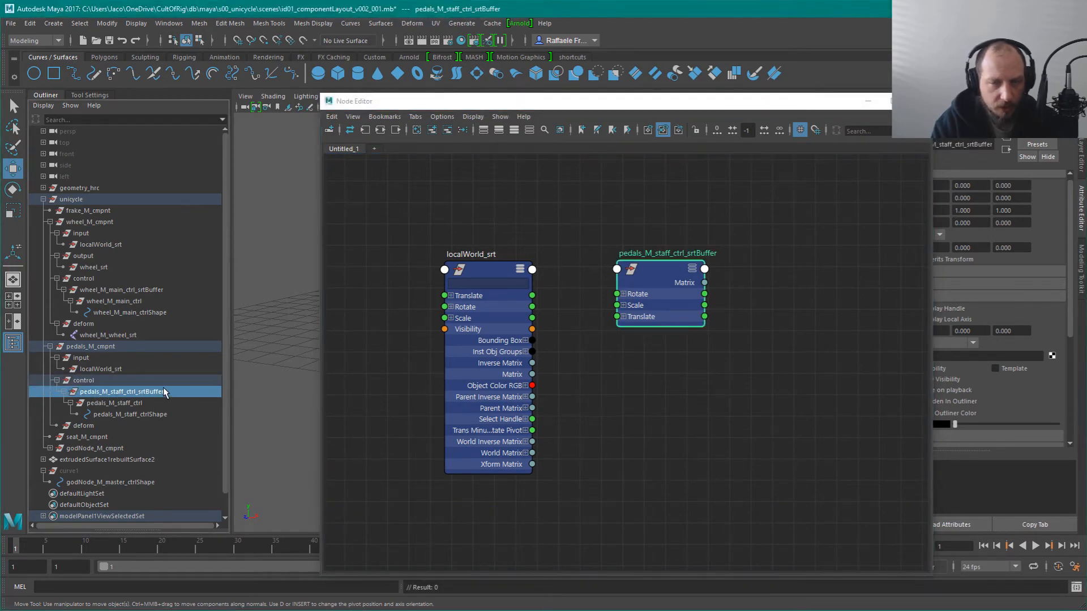
{"action": "left_click", "coordinate": [654, 266]}
{"action": "key", "text": "3"}
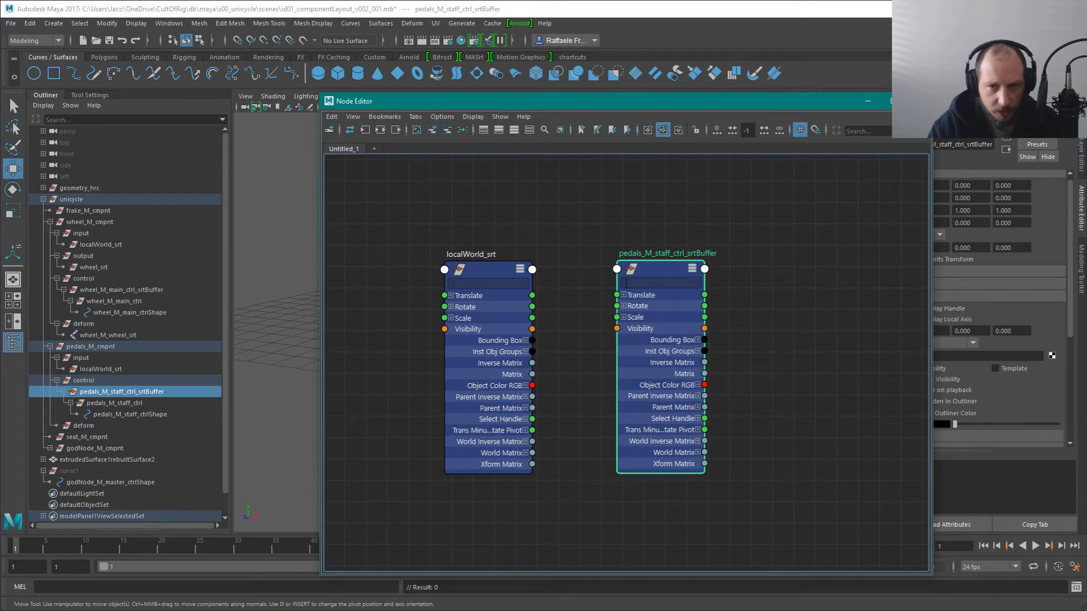
Connect Translate, Rotate and Scale of localWorld_srt to the matching inputs of pedals_M_staff_ctrl_srtBuffer and close the Node Editor
{"action": "left_click_drag", "start_coordinate": [532, 296], "coordinate": [616, 295]}
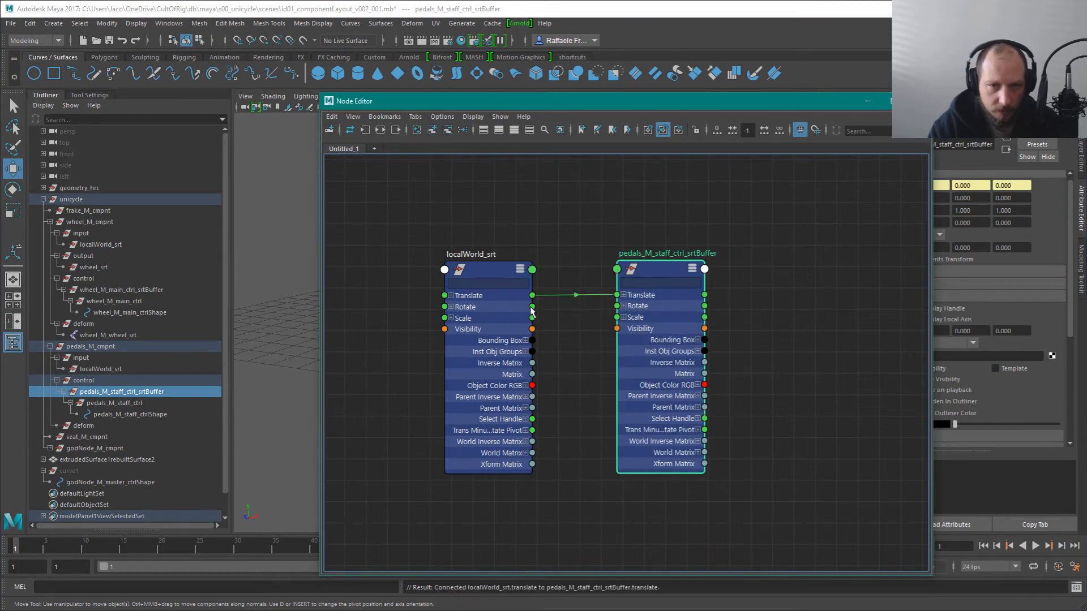
{"action": "left_click_drag", "start_coordinate": [531, 306], "coordinate": [636, 318]}
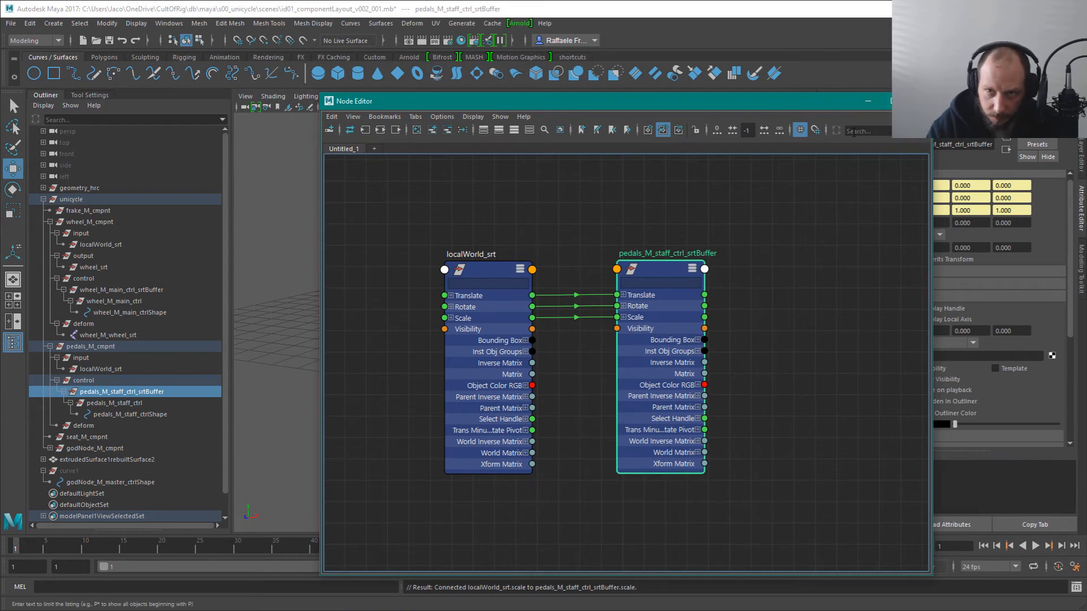
{"action": "left_click", "coordinate": [888, 100]}
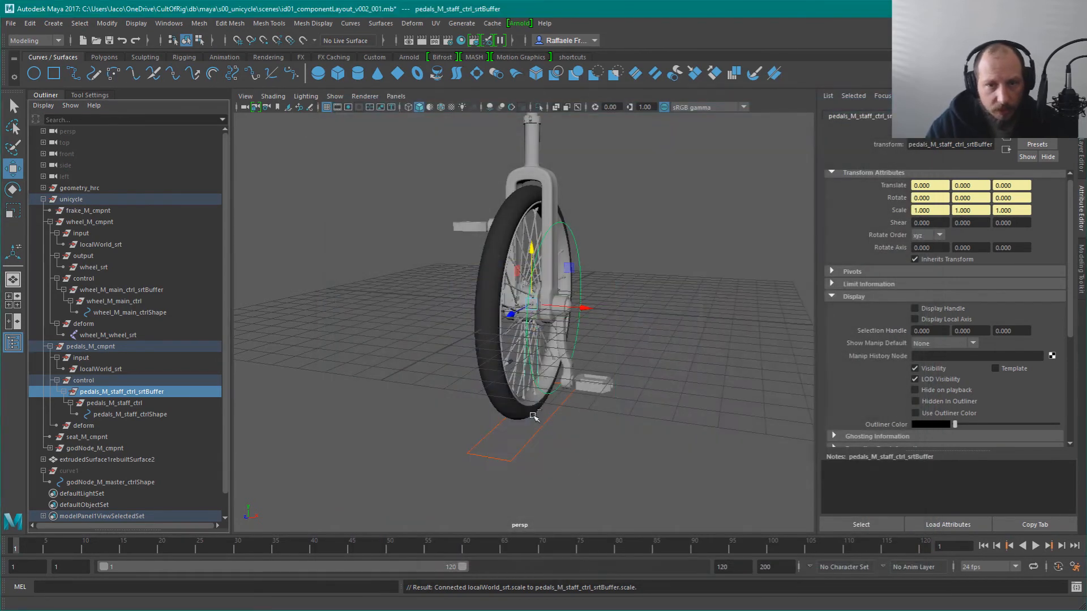
Test the link by moving the pedals localWorld_srt along X, undo the move, and inspect the pedals control and its srtBuffer
{"action": "left_click", "coordinate": [155, 369]}
{"action": "left_click_drag", "start_coordinate": [585, 308], "coordinate": [640, 300]}
{"action": "key", "text": "ctrl+z"}
{"action": "left_click", "coordinate": [488, 389]}
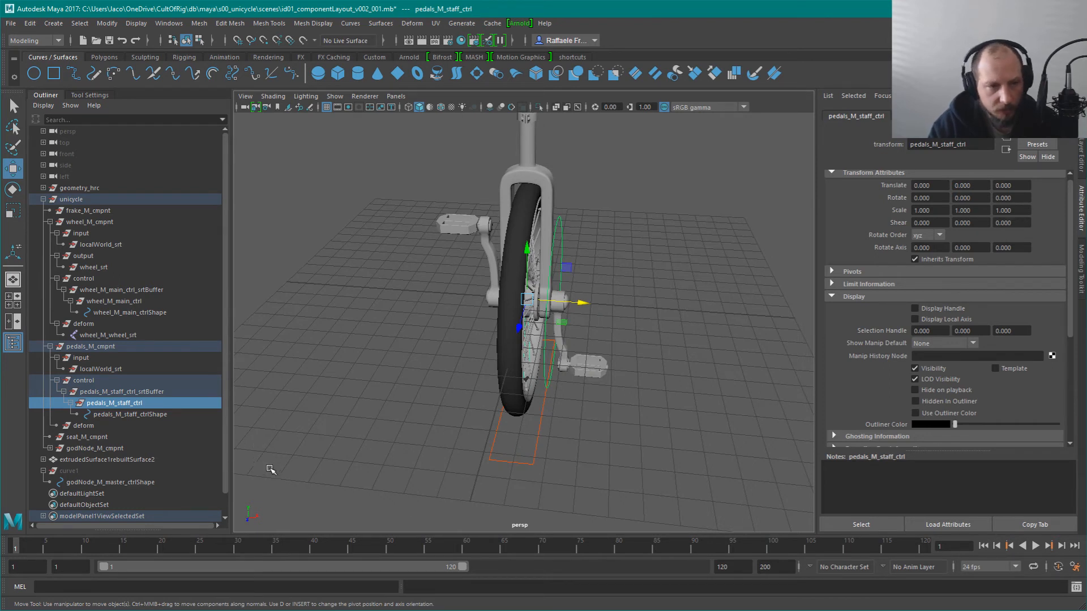
{"action": "left_click", "coordinate": [143, 393]}
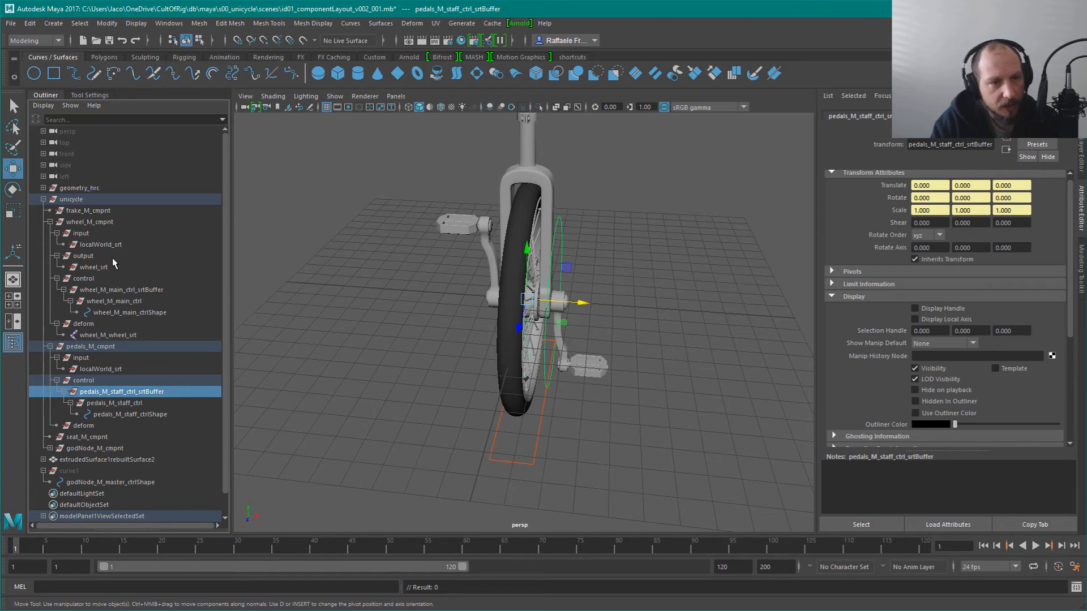
Graph the wheel component's localWorld_srt with its input connections in the Node Editor
{"action": "left_click", "coordinate": [95, 247]}
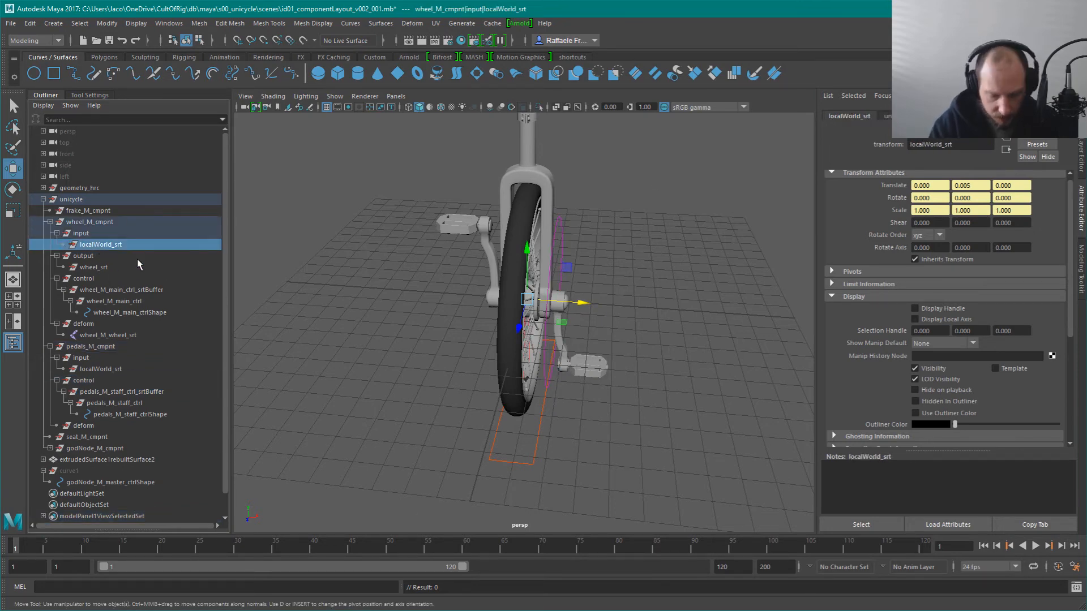
{"action": "key", "text": "alt"}
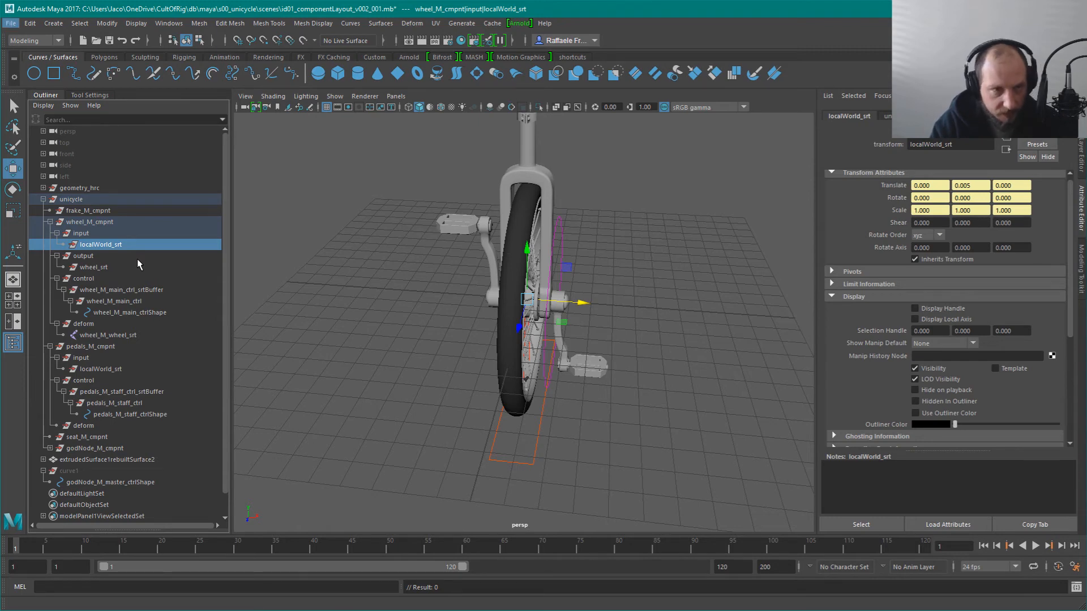
{"action": "key", "text": "alt+n"}
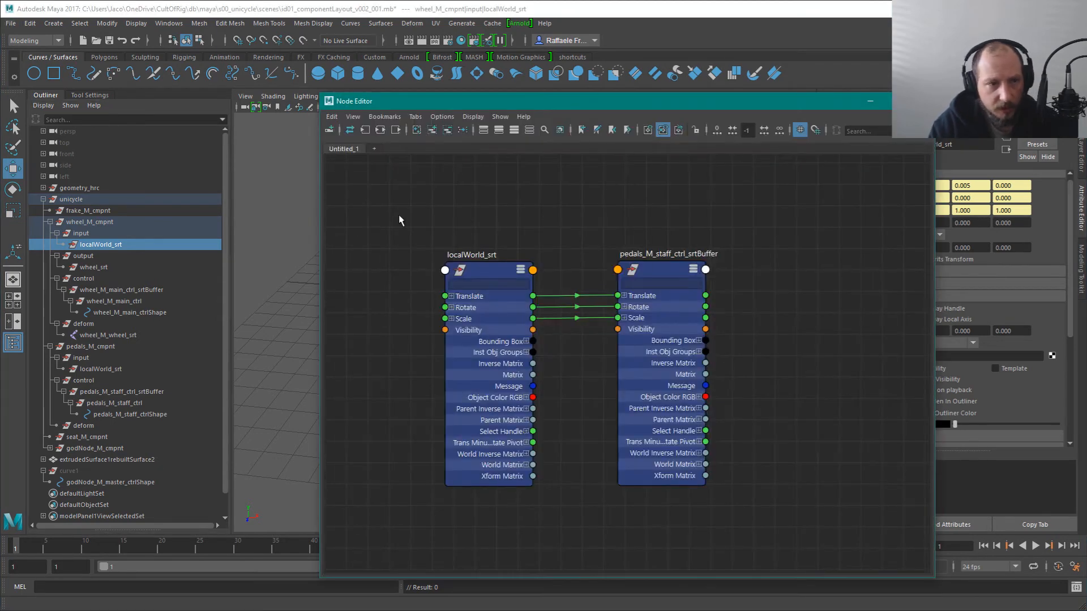
{"action": "left_click", "coordinate": [380, 130]}
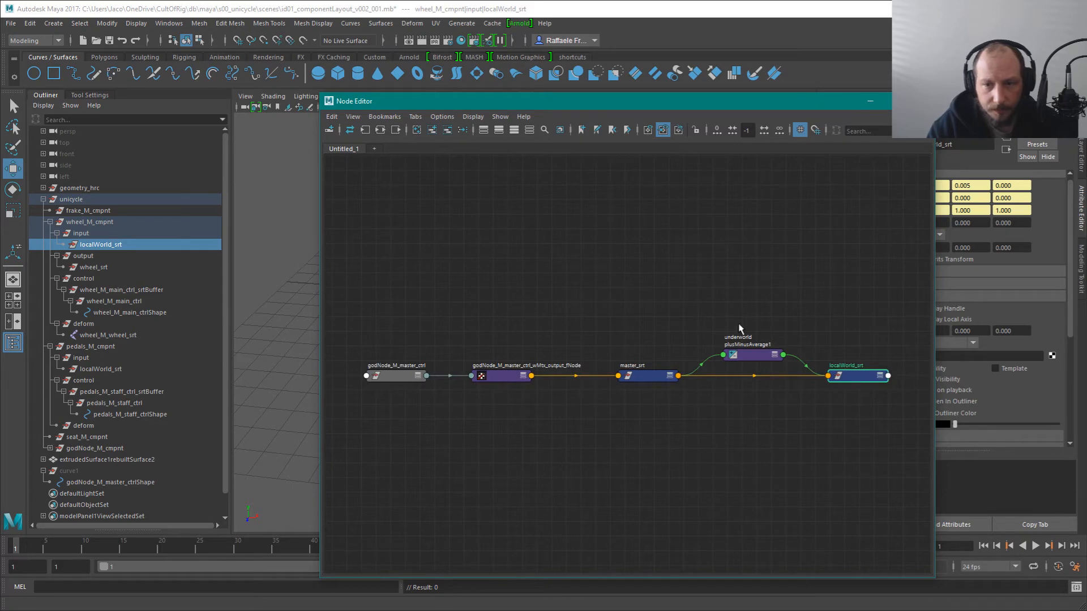
Duplicate the underworld plusMinusAverage1 node and place the copy above the original
{"action": "left_click", "coordinate": [742, 356]}
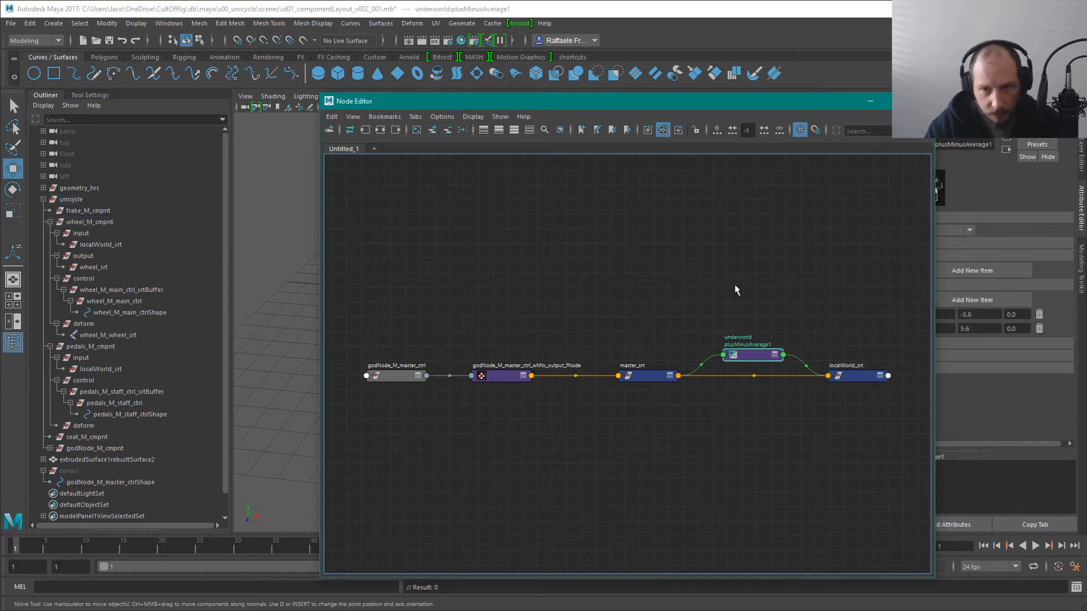
{"action": "scroll", "coordinate": [772, 323], "scroll_direction": "up", "scroll_amount": 3}
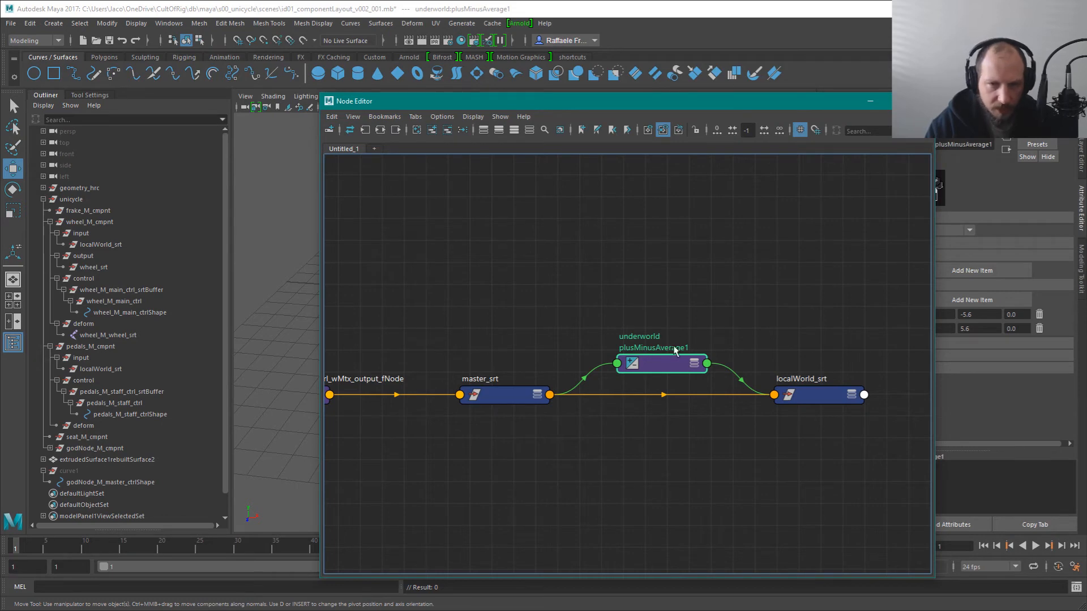
{"action": "key", "text": "ctrl+d"}
{"action": "left_click_drag", "start_coordinate": [597, 254], "coordinate": [626, 251]}
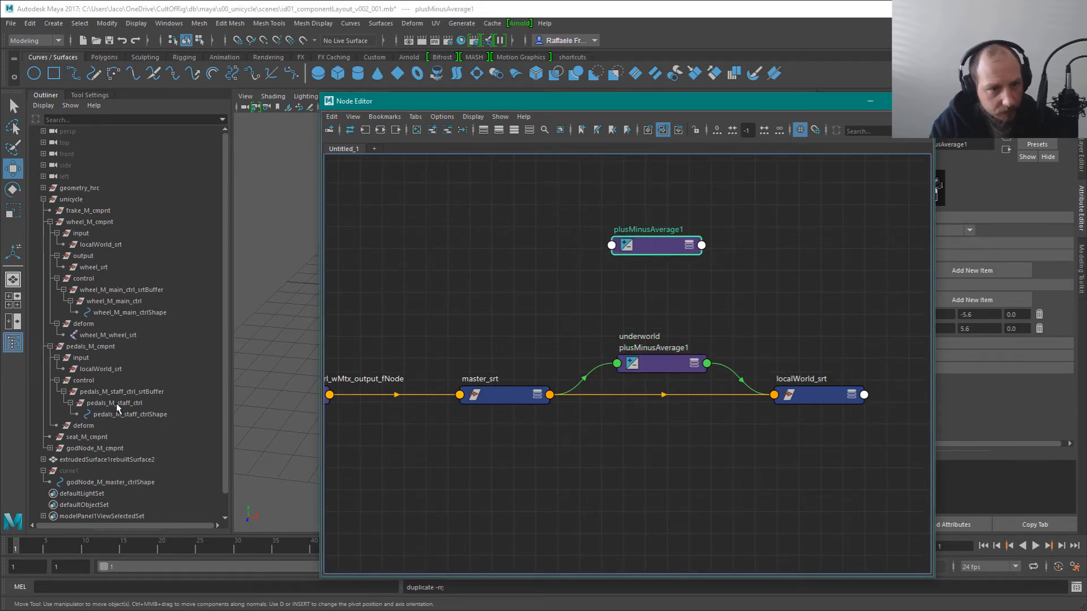
Add the pedals localWorld_srt and pedals_M_staff_ctrl_srtBuffer to the graph and arrange them on either side of the duplicated plusMinusAverage1
{"action": "left_click", "coordinate": [103, 369]}
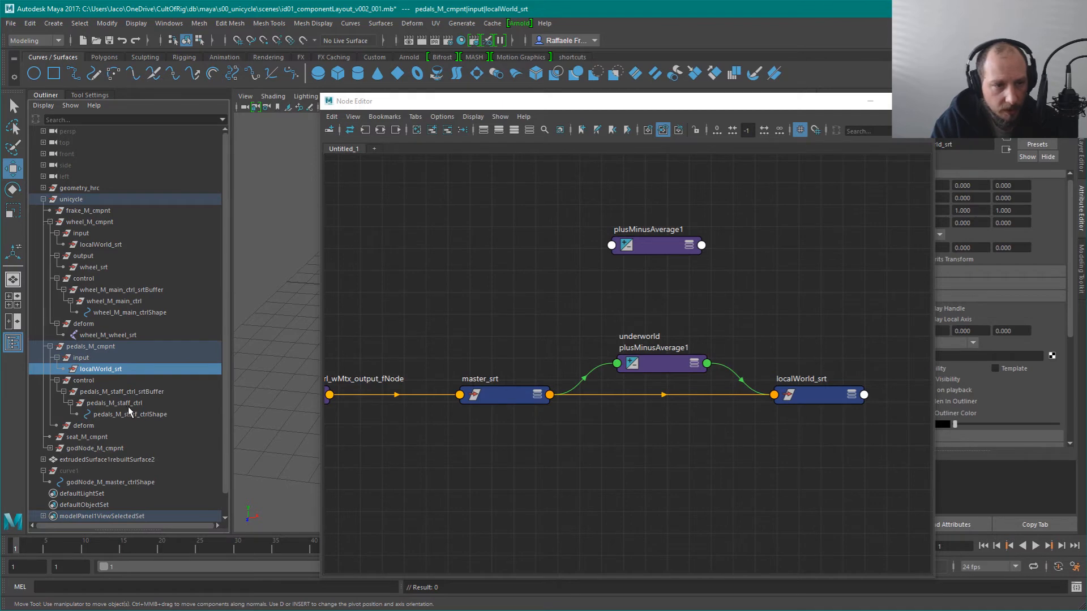
{"action": "left_click", "coordinate": [121, 392], "text": "ctrl"}
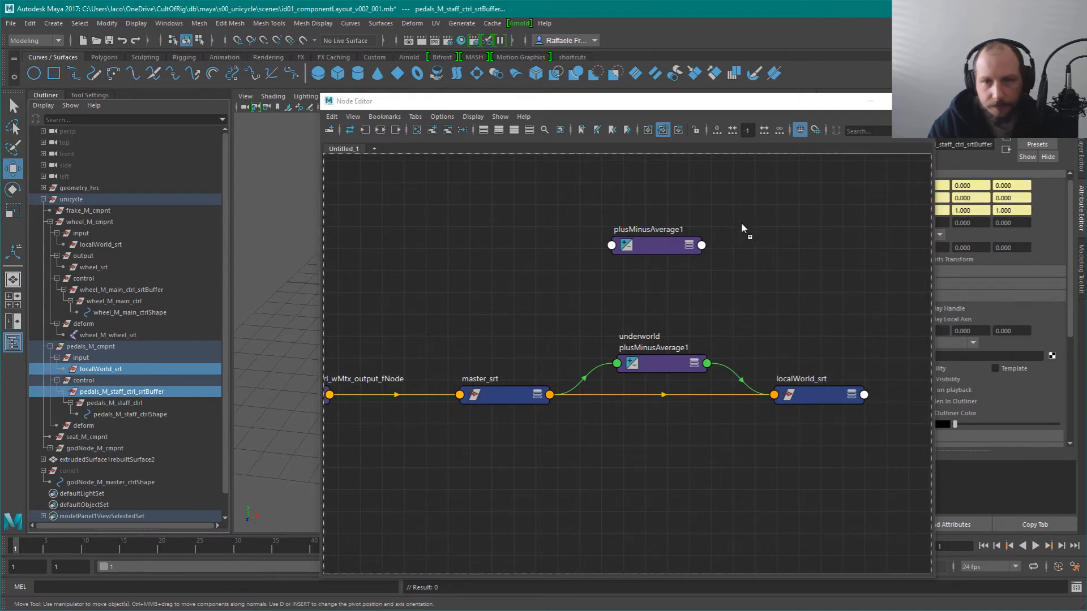
{"action": "middle_click_drag", "start_coordinate": [742, 222], "coordinate": [610, 368]}
{"action": "left_click_drag", "start_coordinate": [645, 356], "coordinate": [436, 186]}
{"action": "middle_click_drag", "start_coordinate": [632, 252], "coordinate": [603, 376], "text": "alt"}
{"action": "left_click", "coordinate": [827, 312]}
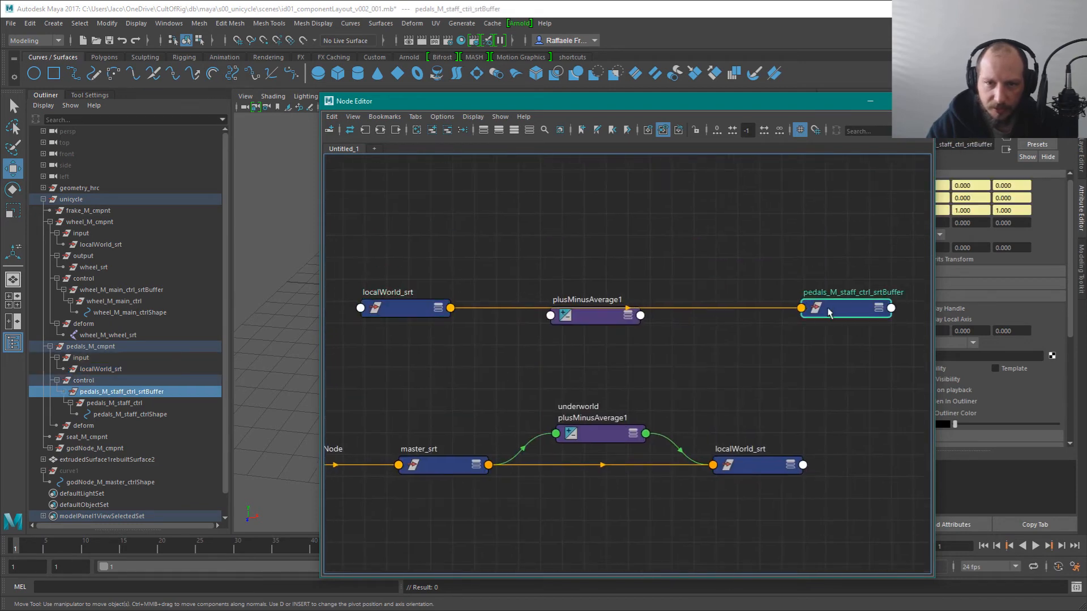
{"action": "left_click_drag", "start_coordinate": [827, 313], "coordinate": [709, 386]}
{"action": "middle_click_drag", "start_coordinate": [709, 387], "coordinate": [735, 271], "text": "alt"}
Expand all attributes of the duplicated plusMinusAverage1, the pedals localWorld_srt and pedals_M_staff_ctrl_srtBuffer, raising the buffer node in the graph
{"action": "left_click", "coordinate": [633, 203]}
{"action": "key", "text": "2"}
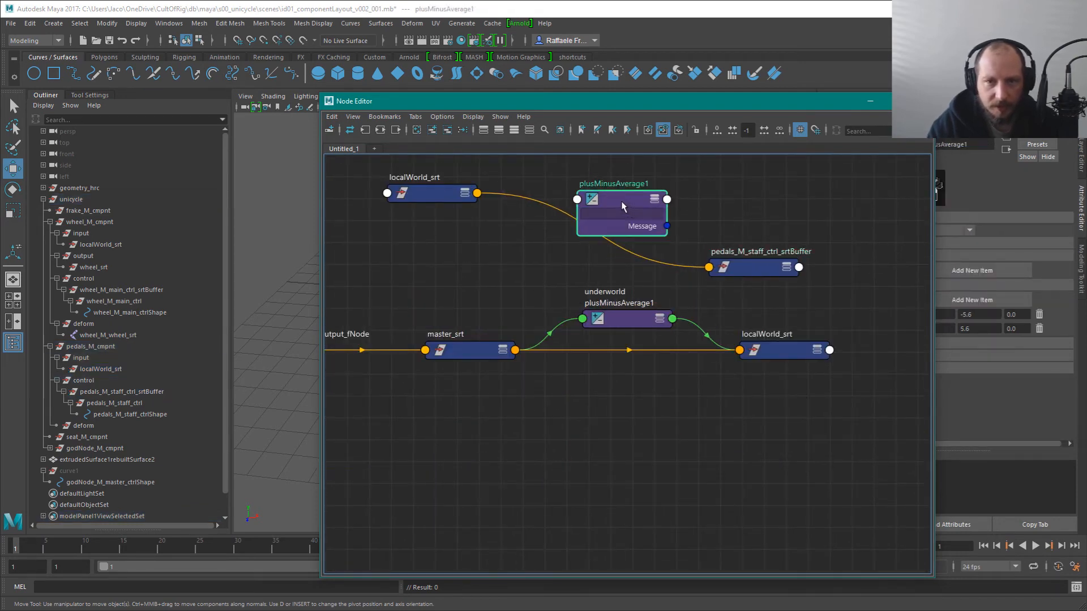
{"action": "key", "text": "3"}
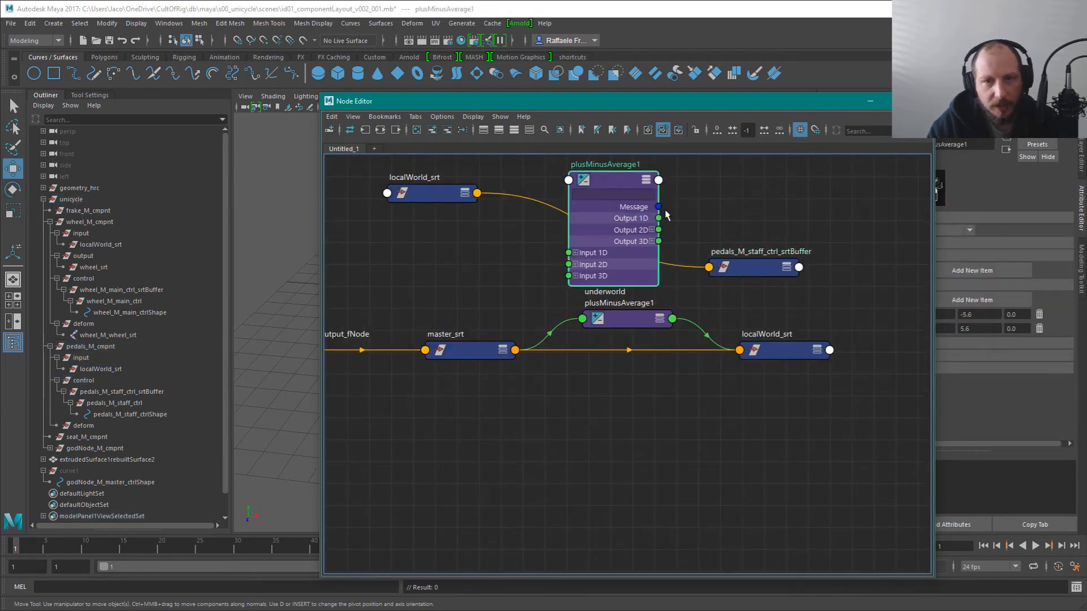
{"action": "left_click", "coordinate": [449, 198]}
{"action": "key", "text": "3"}
{"action": "left_click", "coordinate": [745, 270]}
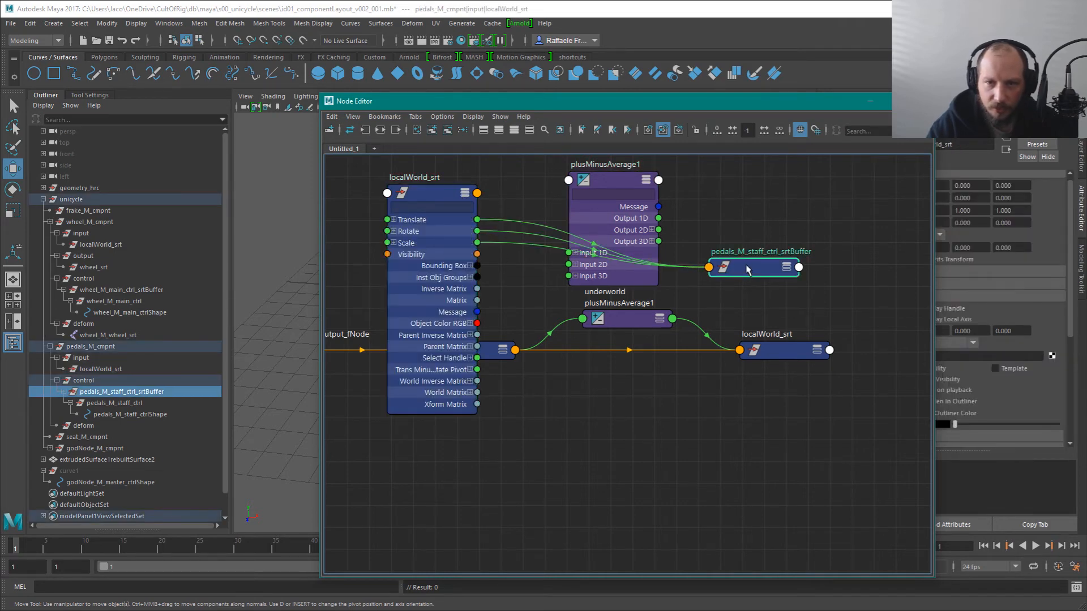
{"action": "key", "text": "3"}
{"action": "left_click_drag", "start_coordinate": [746, 270], "coordinate": [756, 162]}
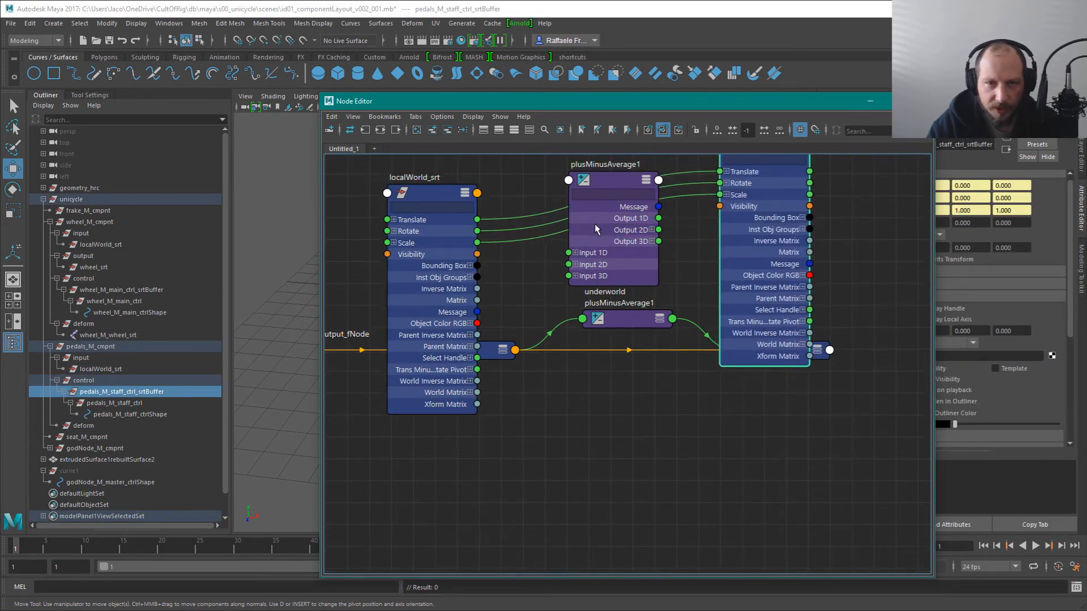
Connect localWorld_srt's Translate to plusMinusAverage1's Input 3D[0], and its Output 3D to the Translate of pedals_M_staff_ctrl_srtBuffer
{"action": "middle_click_drag", "start_coordinate": [482, 232], "coordinate": [521, 420], "text": "alt"}
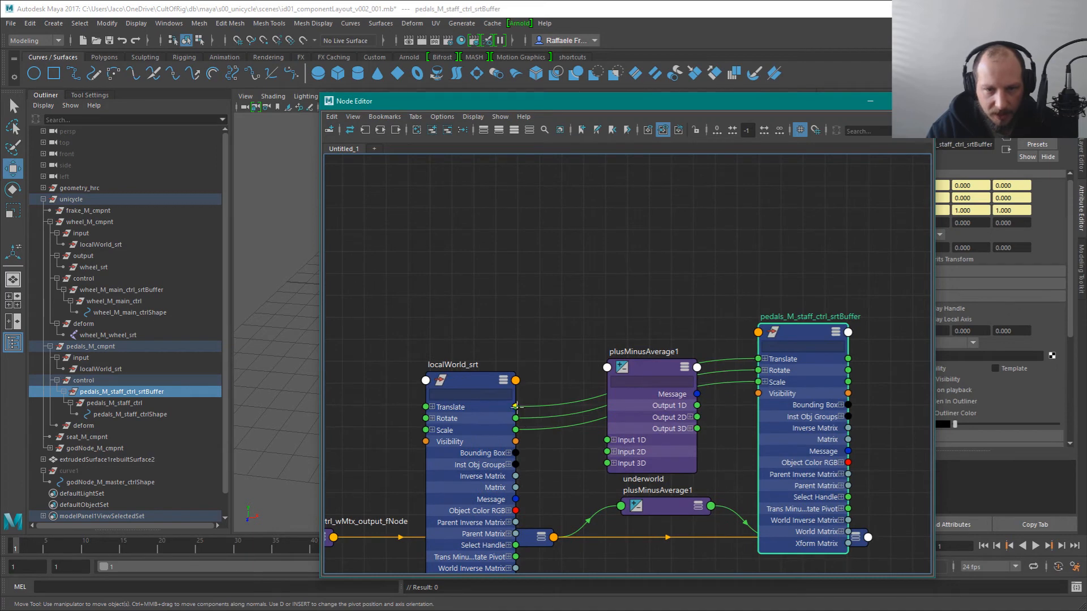
{"action": "left_click_drag", "start_coordinate": [515, 407], "coordinate": [609, 464]}
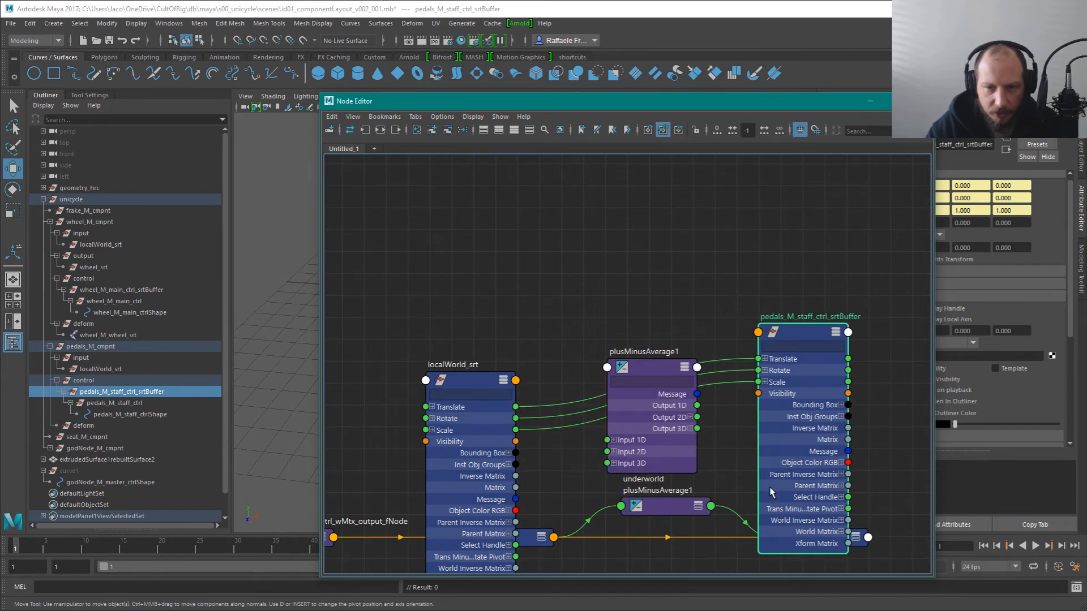
{"action": "left_click", "coordinate": [613, 463]}
{"action": "left_click_drag", "start_coordinate": [515, 406], "coordinate": [607, 475]}
{"action": "left_click_drag", "start_coordinate": [697, 428], "coordinate": [762, 358]}
Move the Node Editor clear of the viewport and place plusMinusAverage1 above the connected nodes
{"action": "left_click_drag", "start_coordinate": [650, 364], "coordinate": [642, 224]}
{"action": "left_click_drag", "start_coordinate": [321, 96], "coordinate": [348, 245]}
{"action": "left_click_drag", "start_coordinate": [636, 252], "coordinate": [159, 335]}
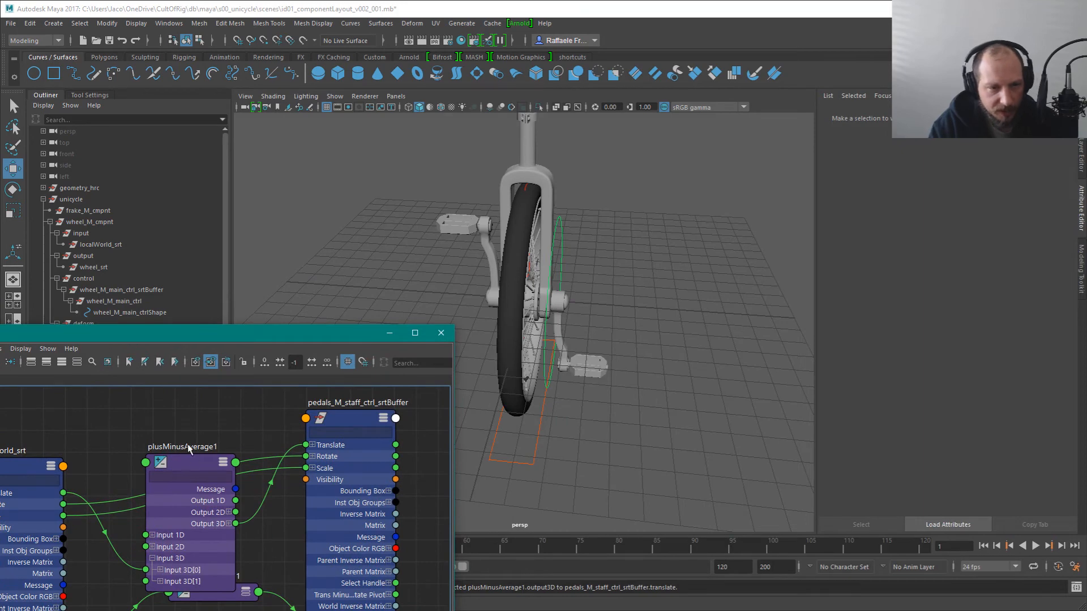
{"action": "left_click_drag", "start_coordinate": [189, 452], "coordinate": [169, 289]}
{"action": "middle_click_drag", "start_coordinate": [212, 440], "coordinate": [250, 576], "text": "alt"}
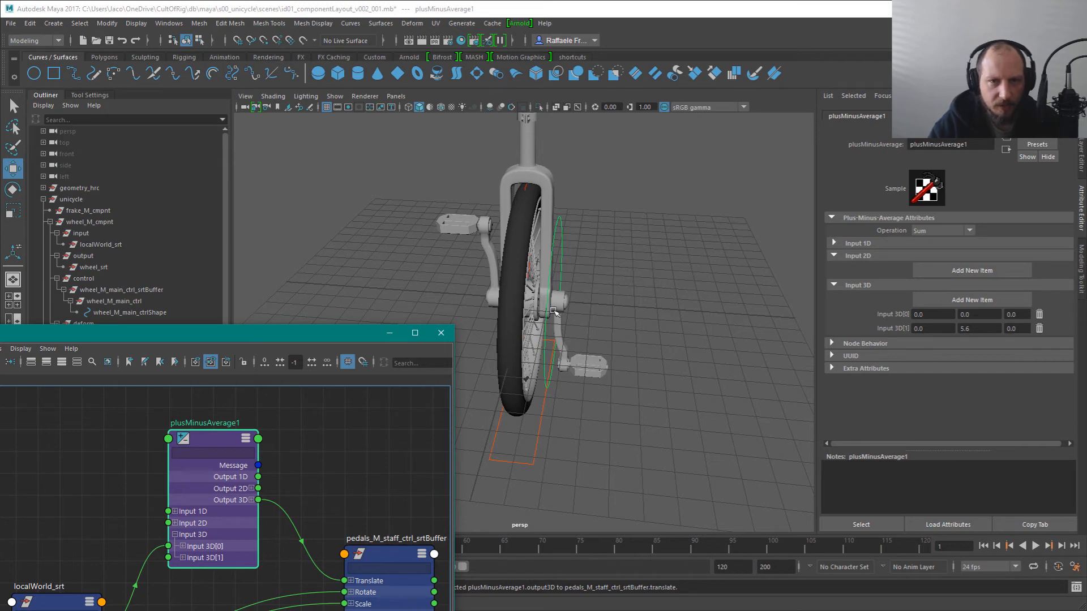
Set the X value of plusMinusAverage1's Input 3D[1] to 1.2 to offset the pedals control sideways
{"action": "left_click_drag", "start_coordinate": [553, 310], "coordinate": [538, 297], "text": "alt"}
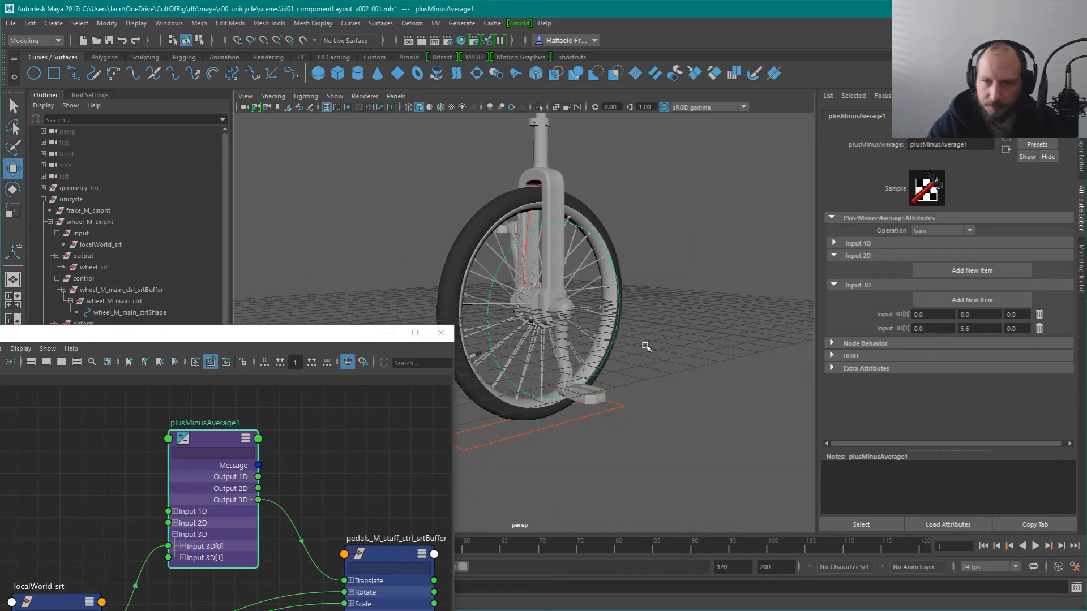
{"action": "key", "text": "ctrl+a"}
{"action": "key", "text": "ctrl+a"}
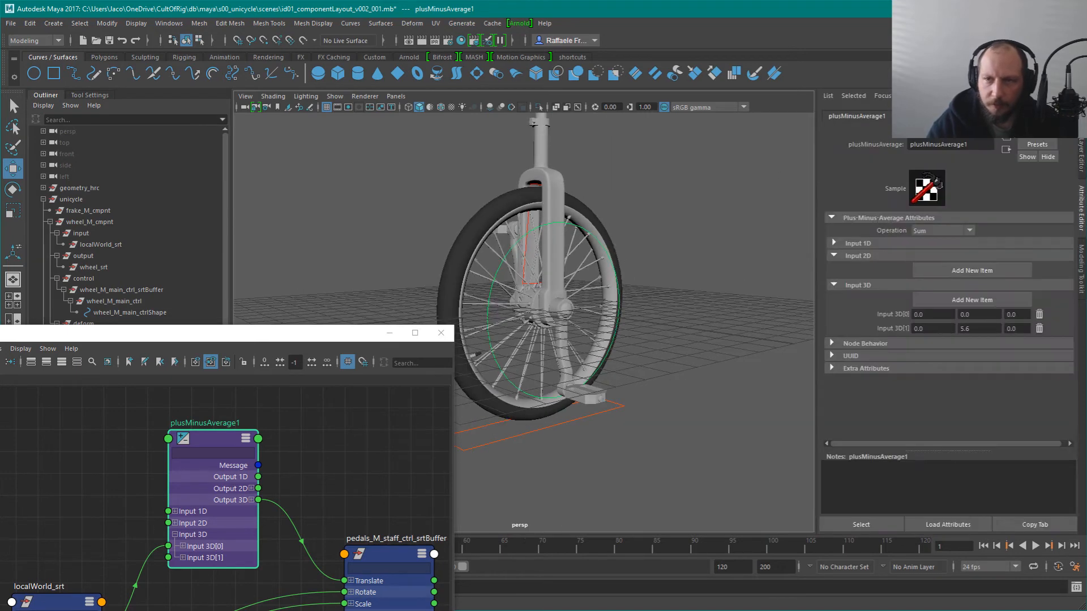
{"action": "left_click", "coordinate": [916, 116]}
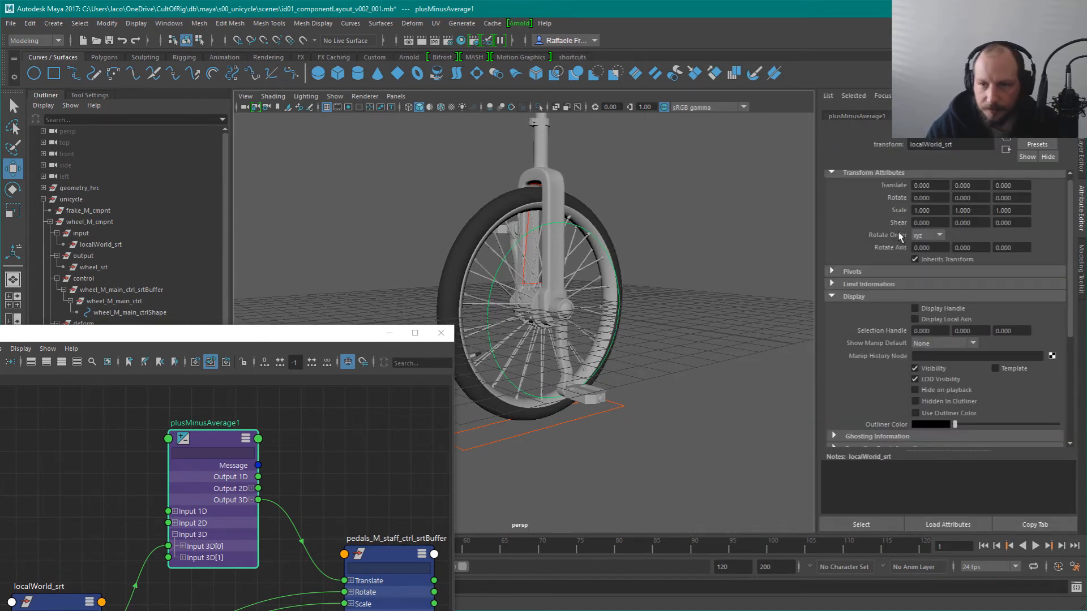
{"action": "left_click", "coordinate": [858, 117]}
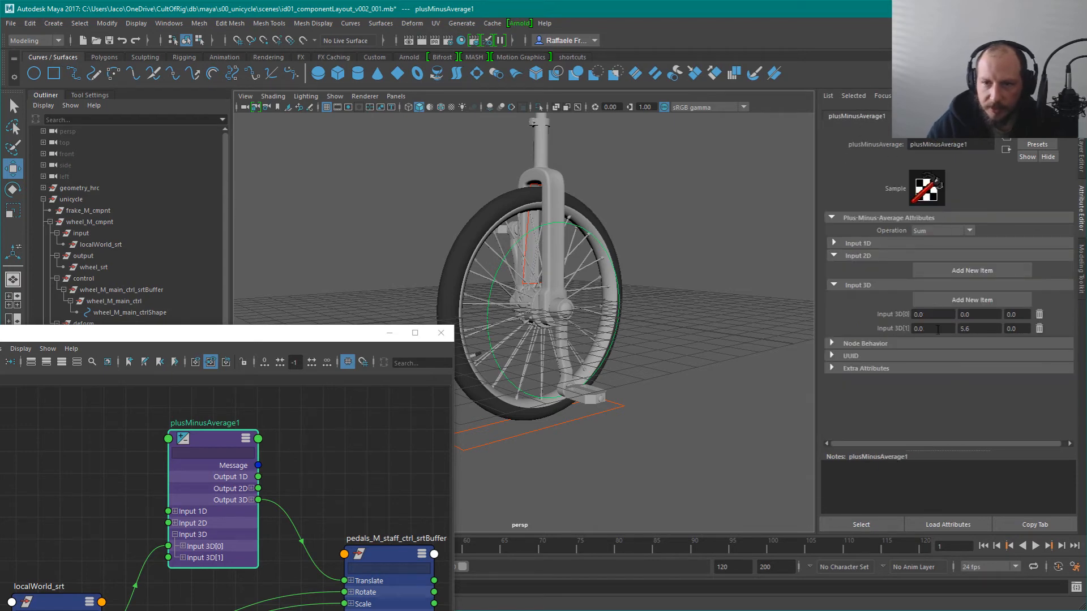
{"action": "left_click_drag", "start_coordinate": [932, 332], "coordinate": [1000, 342], "text": "ctrl"}
{"action": "left_click_drag", "start_coordinate": [787, 352], "coordinate": [681, 348], "text": "alt"}
{"action": "middle_click_drag", "start_coordinate": [369, 500], "coordinate": [288, 484], "text": "alt"}
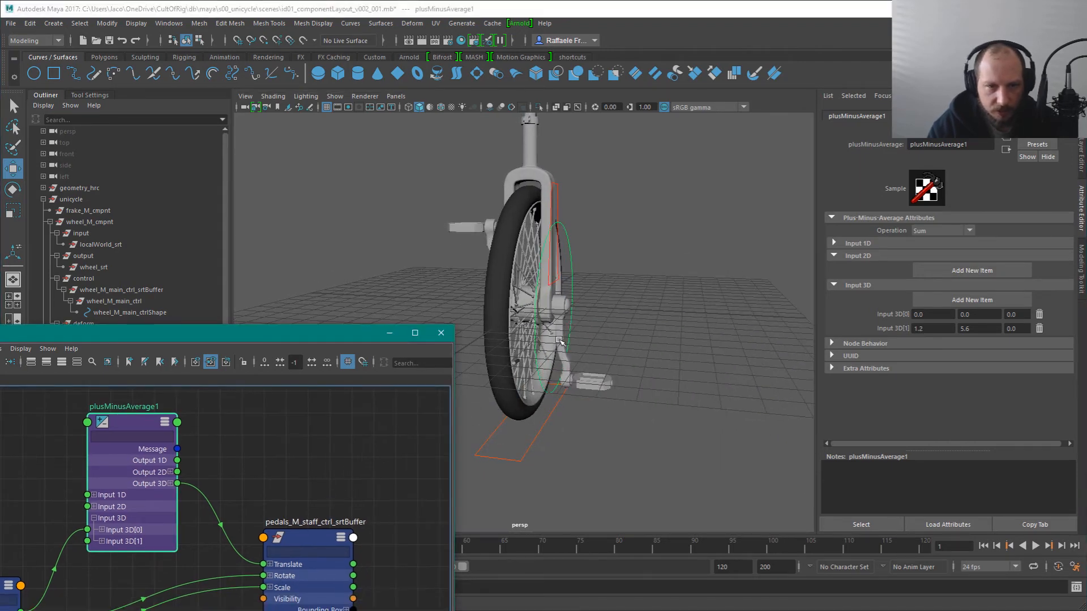
Match plusMinusAverage1's Input 3D[1] to pedal_L_staff_mesh by setting X to 1.47 and Y to 0, and check the pedals control's placement
{"action": "left_click", "coordinate": [560, 306]}
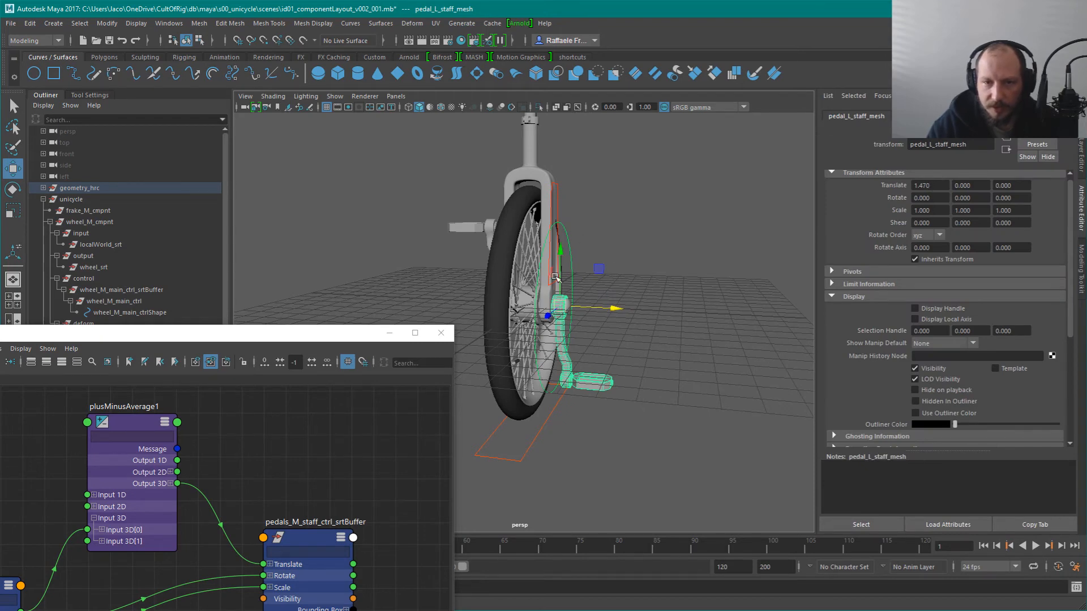
{"action": "left_click", "coordinate": [170, 465]}
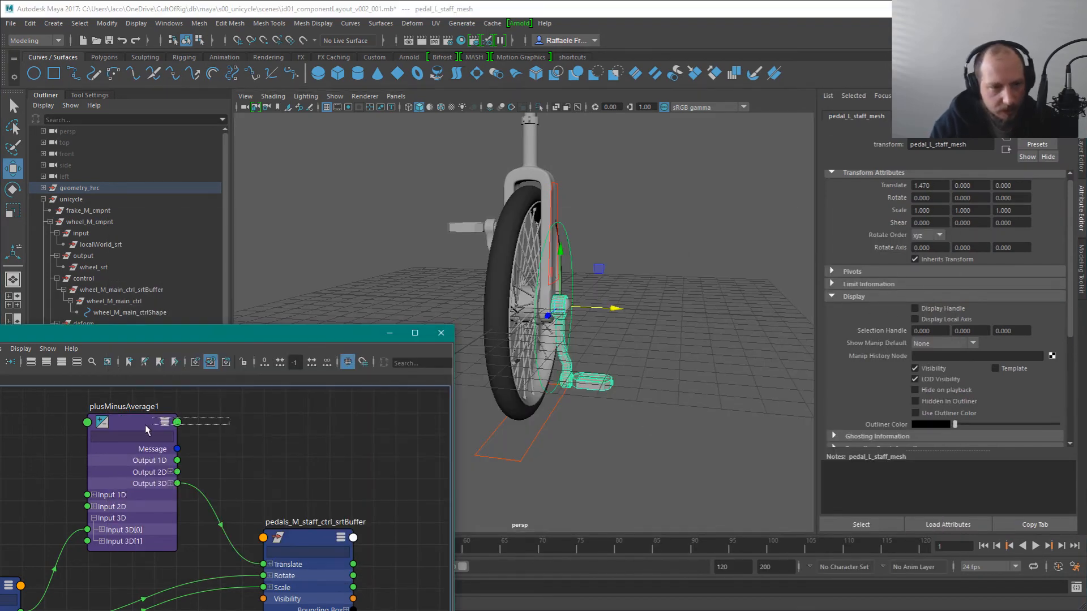
{"action": "left_click", "coordinate": [949, 331]}
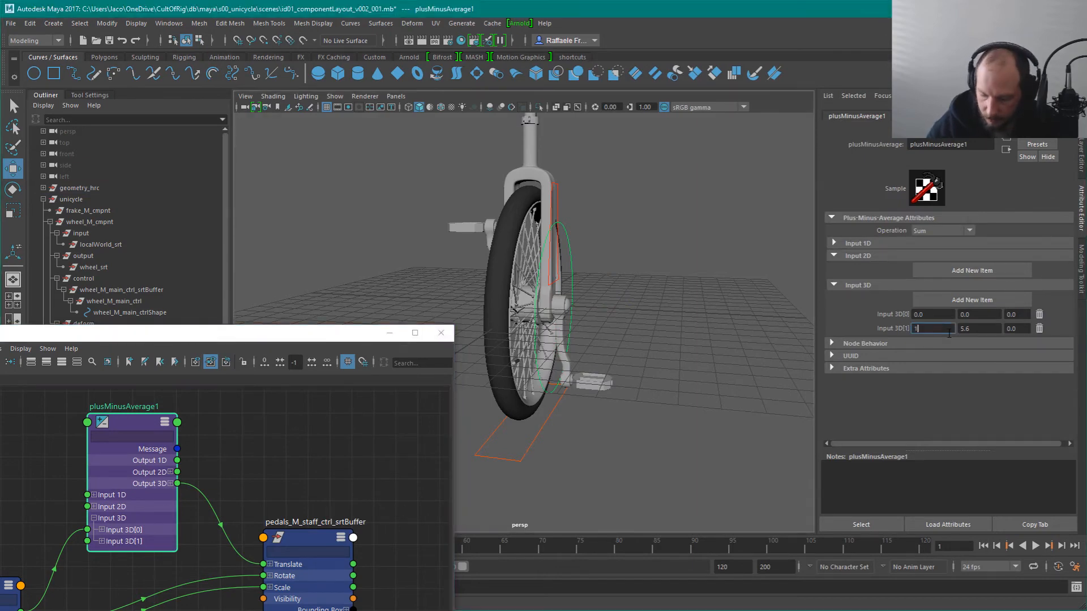
{"action": "key", "text": "Return"}
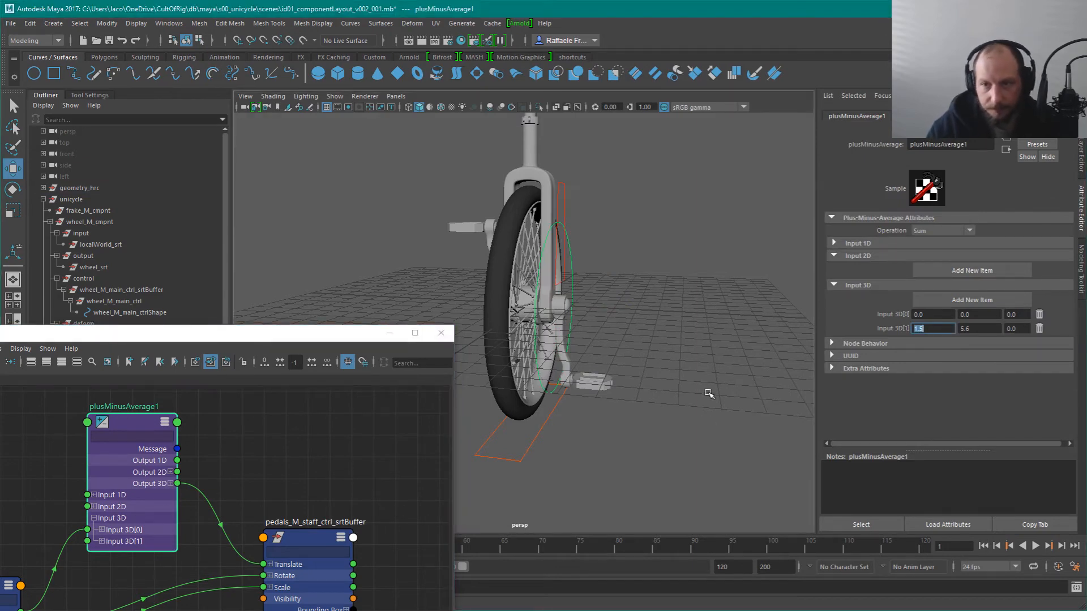
{"action": "left_click", "coordinate": [981, 329]}
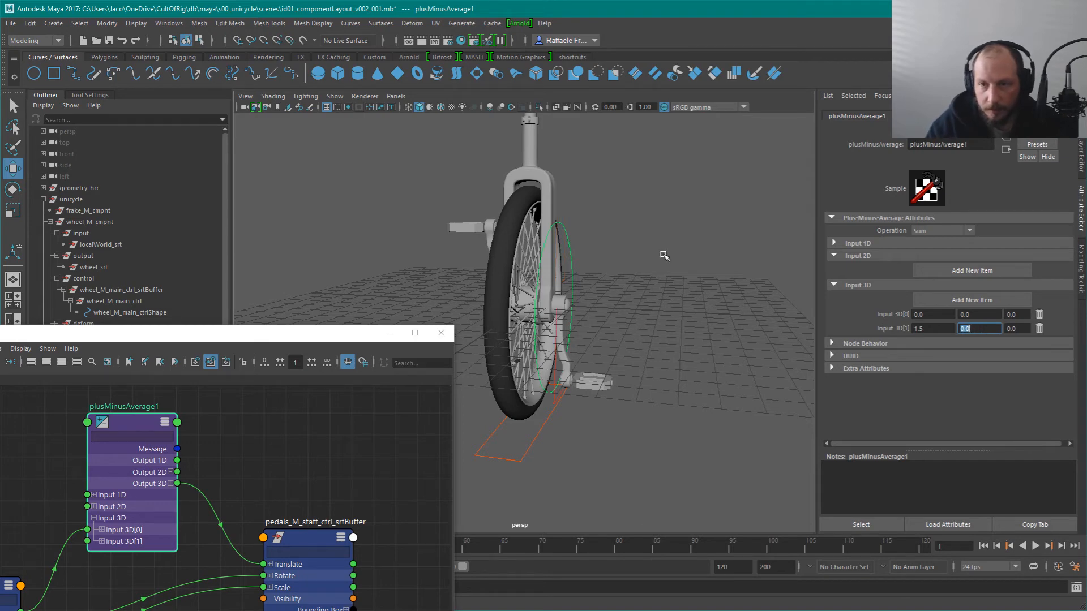
{"action": "left_click", "coordinate": [677, 364]}
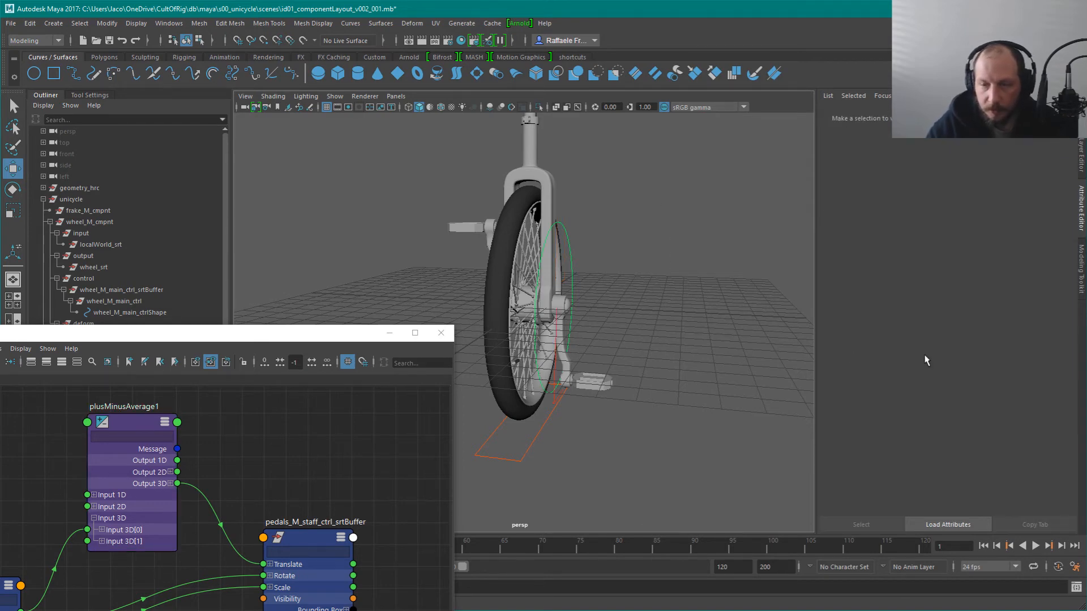
{"action": "left_click", "coordinate": [560, 403]}
{"action": "left_click_drag", "start_coordinate": [561, 403], "coordinate": [524, 412], "text": "alt"}
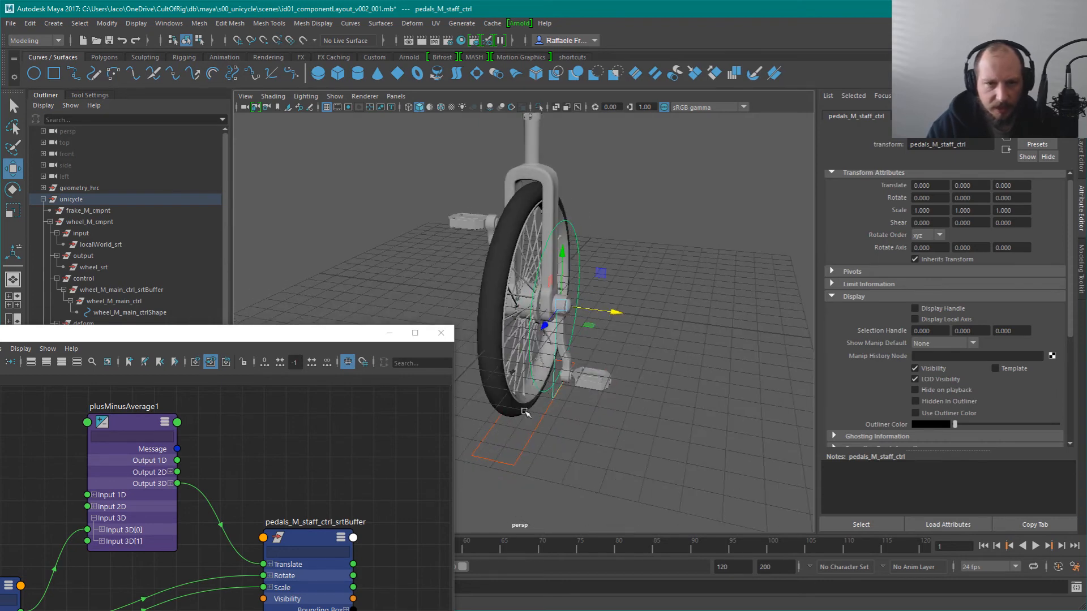
Bring the Node Editor back to the middle of the workspace so the whole pedals and godNode graph shows
{"action": "left_click", "coordinate": [127, 437]}
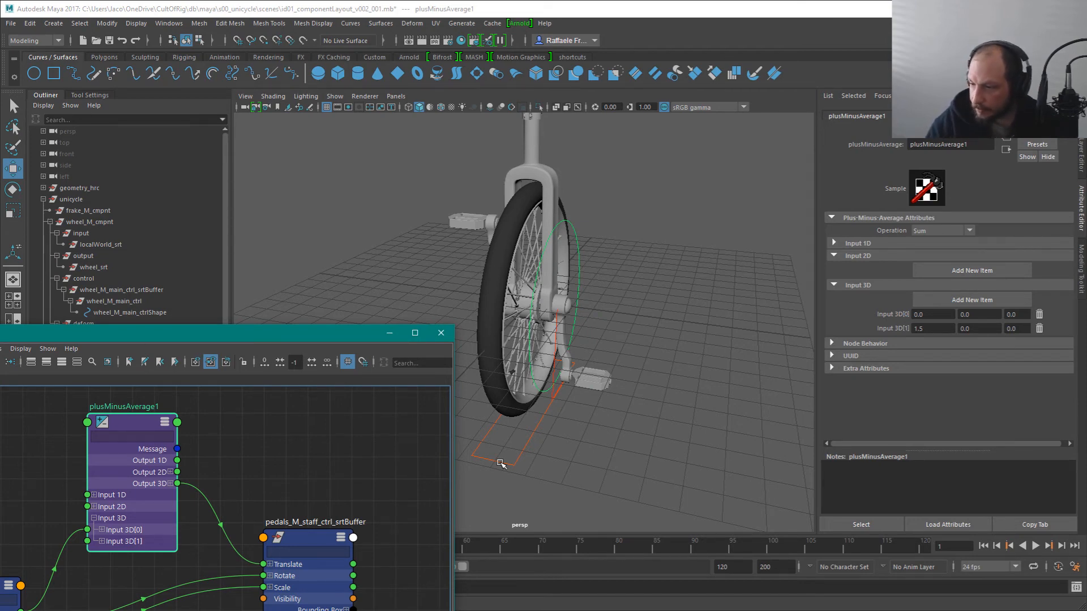
{"action": "left_click_drag", "start_coordinate": [206, 579], "coordinate": [520, 351]}
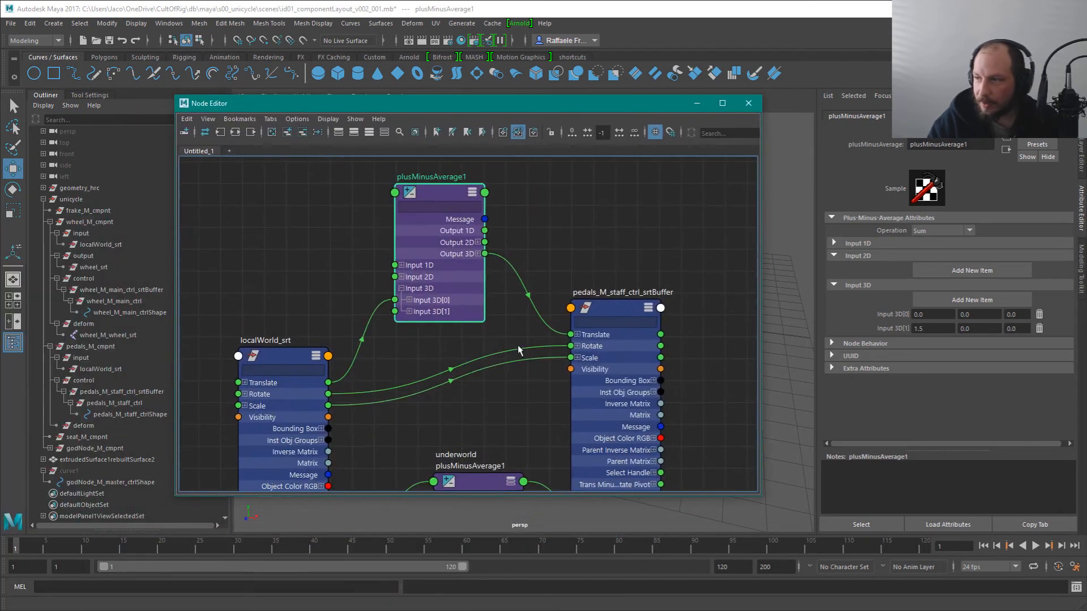
{"action": "left_click_drag", "start_coordinate": [414, 343], "coordinate": [509, 333], "text": "super"}
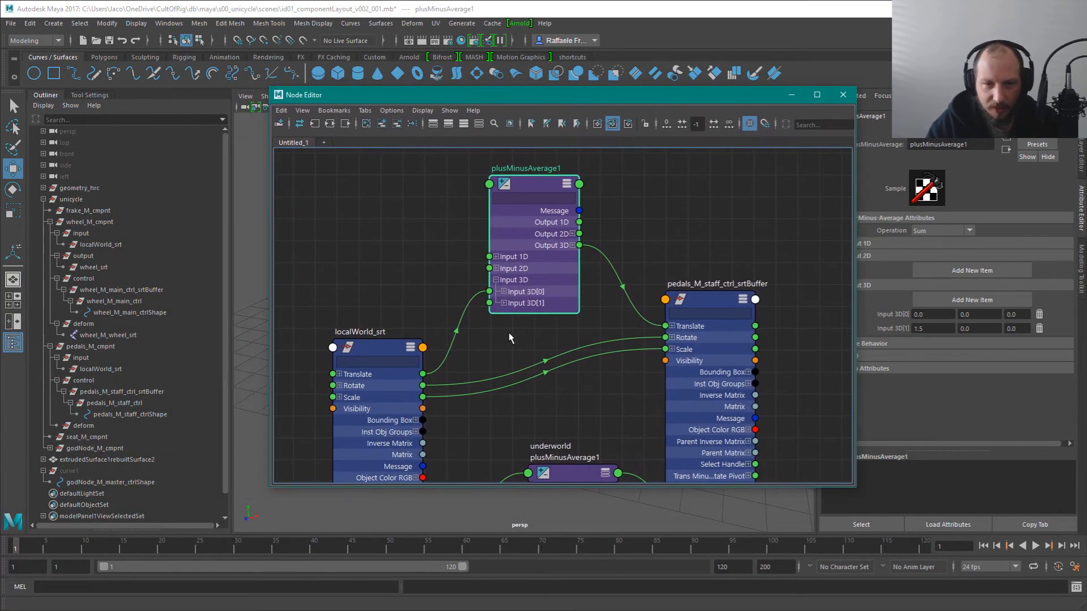
{"action": "middle_click_drag", "start_coordinate": [709, 216], "coordinate": [713, 216], "text": "alt"}
{"action": "scroll", "coordinate": [713, 216], "scroll_direction": "down", "scroll_amount": 3}
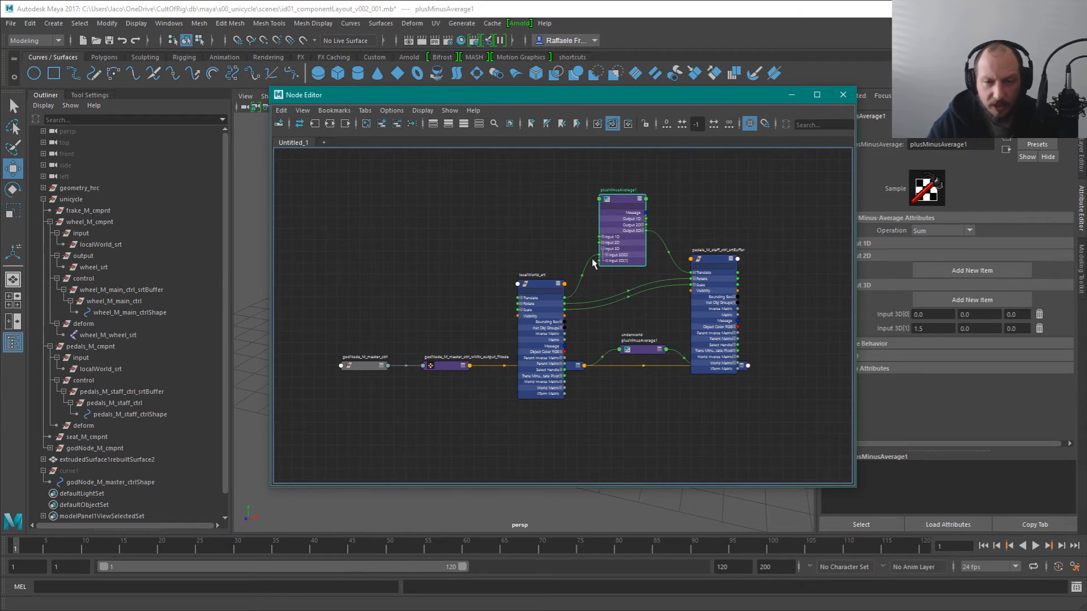
Collapse the attributes of localWorld_srt, pedals_M_staff_ctrl_srtBuffer and plusMinusAverage1, and line the three nodes up in a tidy row
{"action": "left_click_drag", "start_coordinate": [534, 250], "coordinate": [550, 286]}
{"action": "key", "text": "1"}
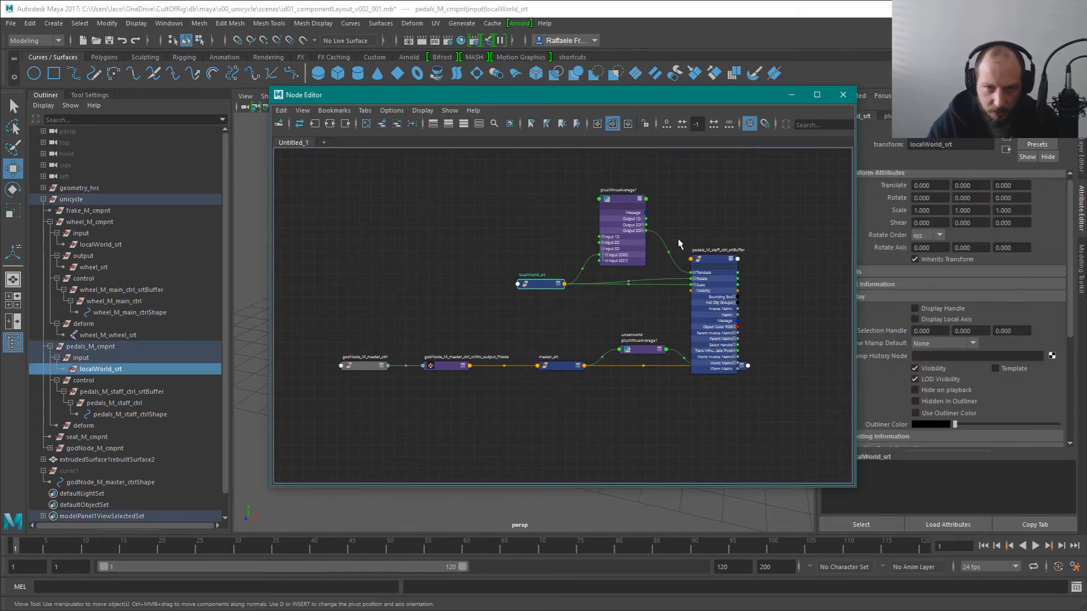
{"action": "left_click_drag", "start_coordinate": [700, 233], "coordinate": [710, 288]}
{"action": "key", "text": "1"}
{"action": "left_click_drag", "start_coordinate": [530, 284], "coordinate": [531, 260]}
{"action": "left_click", "coordinate": [624, 217]}
{"action": "key", "text": "1"}
{"action": "left_click_drag", "start_coordinate": [625, 198], "coordinate": [628, 232]}
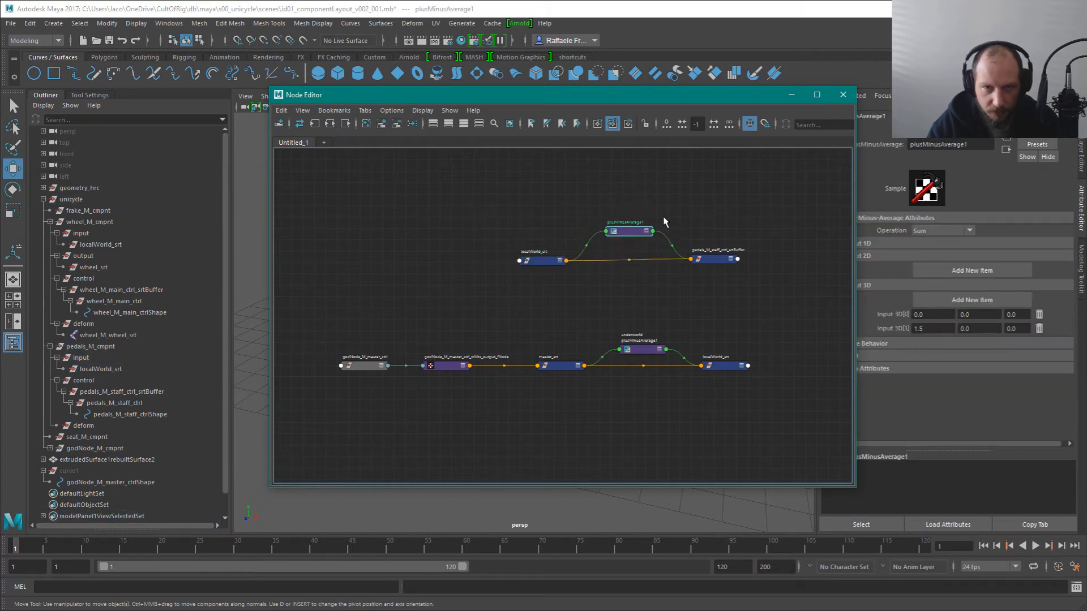
{"action": "left_click", "coordinate": [712, 264]}
{"action": "left_click_drag", "start_coordinate": [711, 267], "coordinate": [710, 259]}
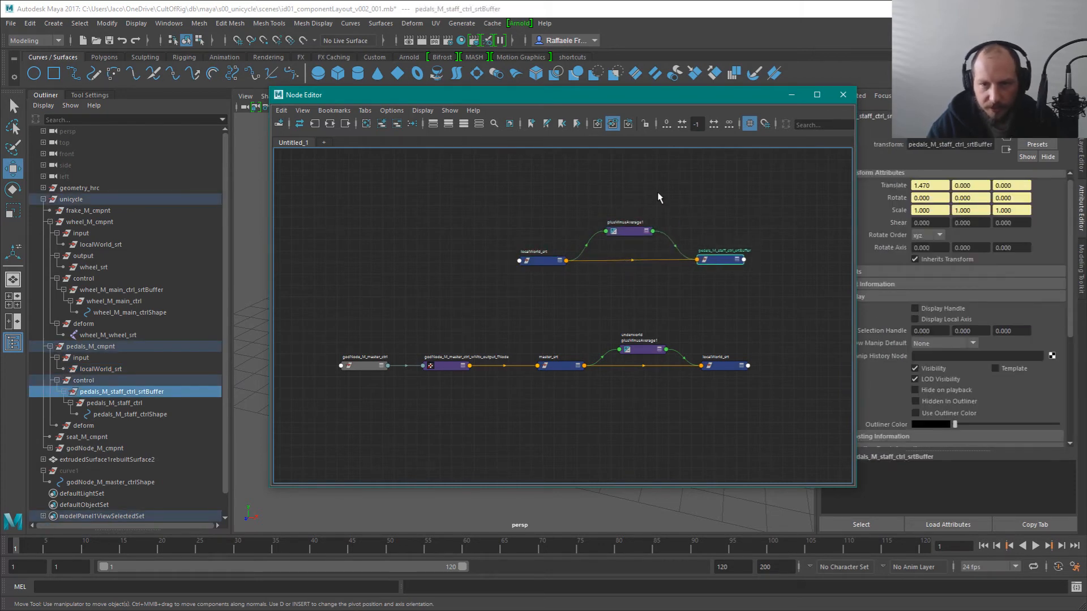
Move the collapsed pedals nodes down just above the godNode chain and align localWorld_srt with pedals_M_staff_ctrl_srtBuffer
{"action": "mouse_move", "coordinate": [557, 197]}
{"action": "left_mouse_down"}
{"action": "mouse_move", "coordinate": [715, 271]}
{"action": "mouse_move", "coordinate": [721, 318]}
{"action": "left_mouse_up"}
{"action": "left_click_drag", "start_coordinate": [711, 210], "coordinate": [732, 277]}
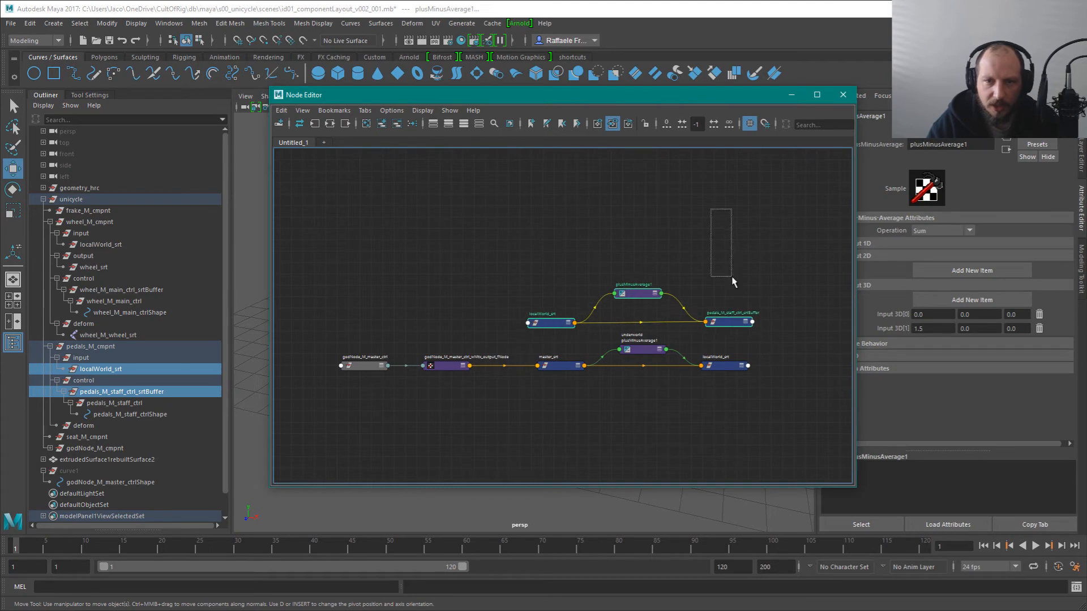
{"action": "left_click_drag", "start_coordinate": [550, 324], "coordinate": [555, 321]}
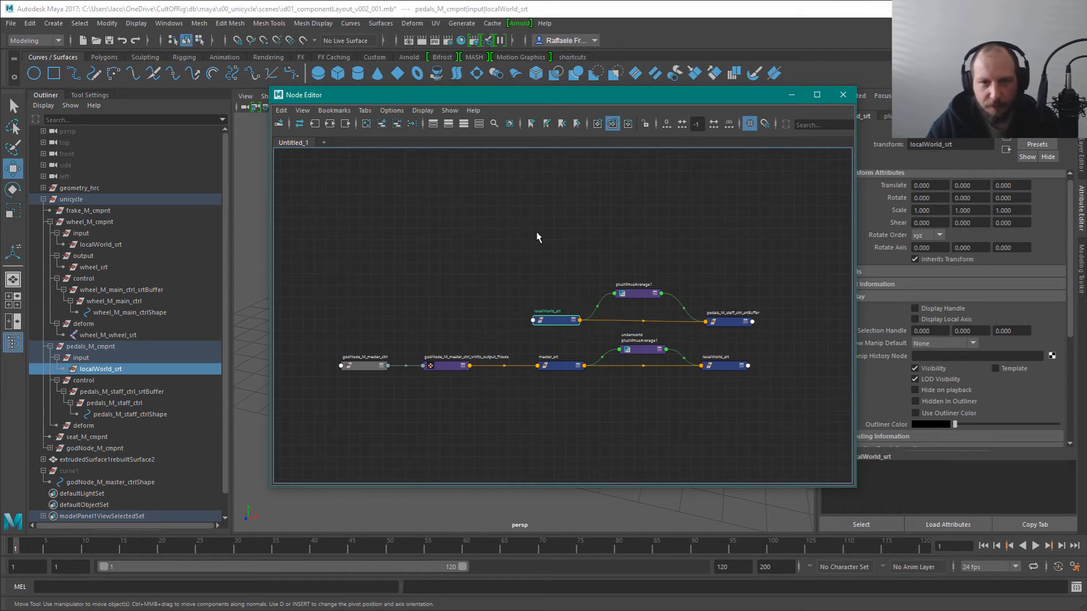
{"action": "left_click", "coordinate": [560, 301]}
{"action": "left_click", "coordinate": [716, 323]}
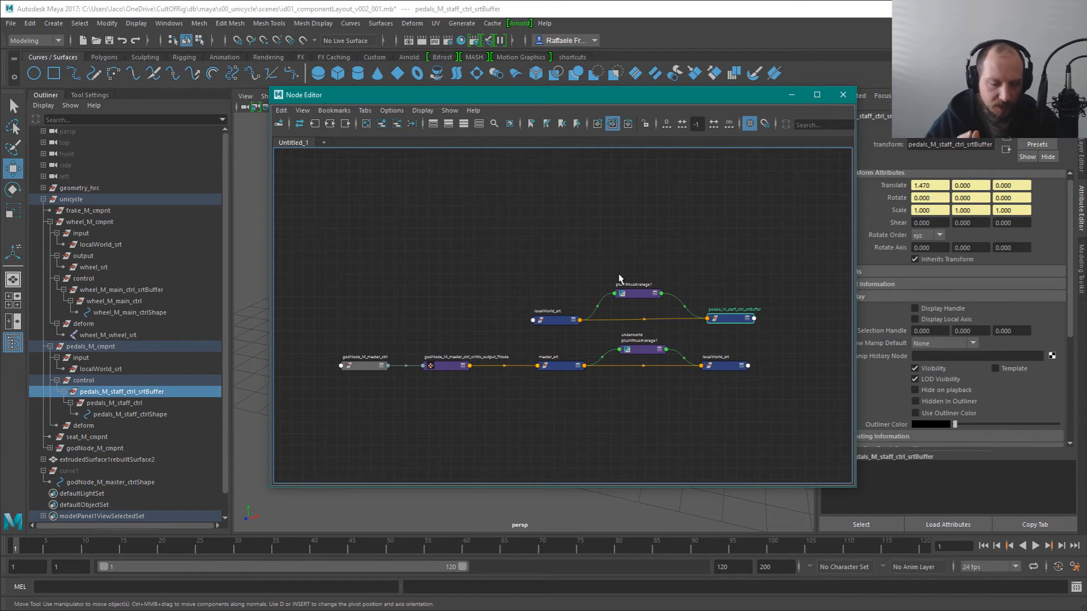
{"action": "left_click_drag", "start_coordinate": [562, 320], "coordinate": [562, 317]}
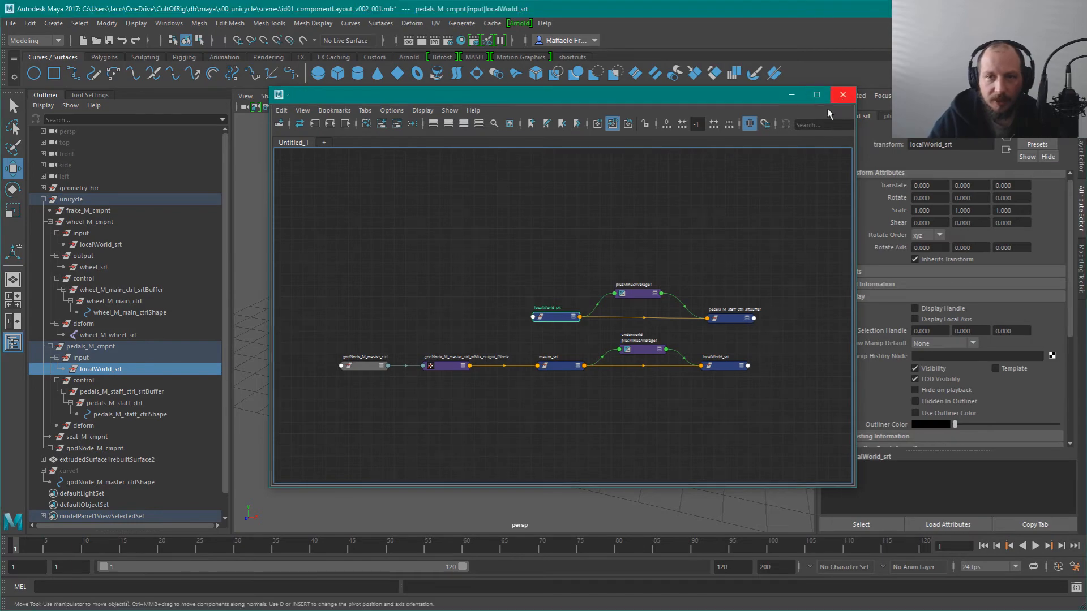
Close the Node Editor and inspect the pedals control close up beside the wheel hub and left pedal
{"action": "left_click", "coordinate": [842, 95]}
{"action": "left_click_drag", "start_coordinate": [660, 288], "coordinate": [623, 272], "text": "alt"}
{"action": "right_click_drag", "start_coordinate": [622, 272], "coordinate": [672, 344], "text": "alt"}
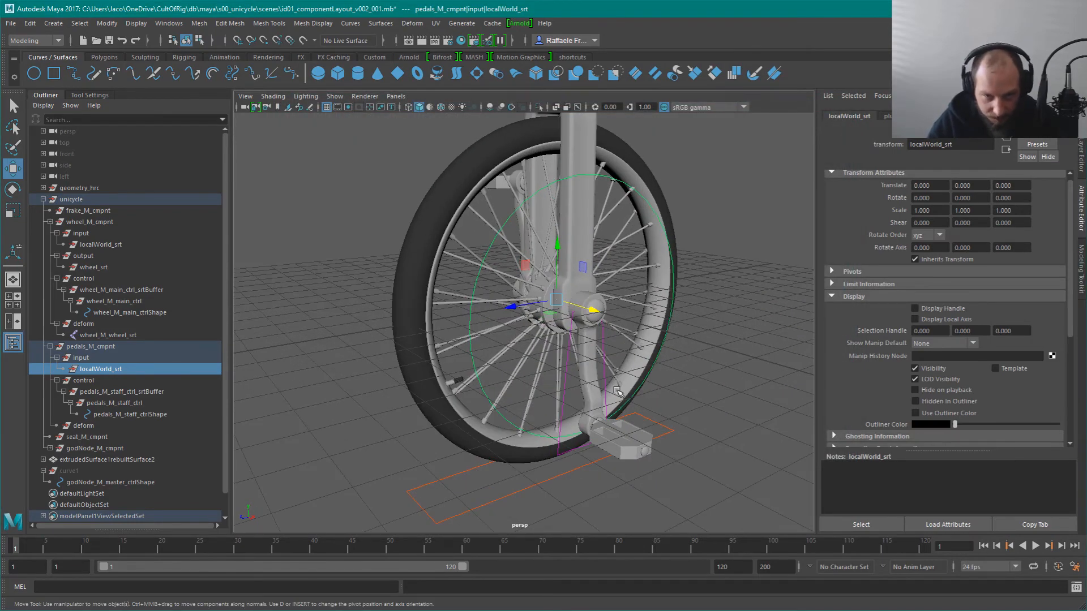
{"action": "left_click", "coordinate": [709, 374]}
{"action": "left_click_drag", "start_coordinate": [715, 309], "coordinate": [670, 297], "text": "alt"}
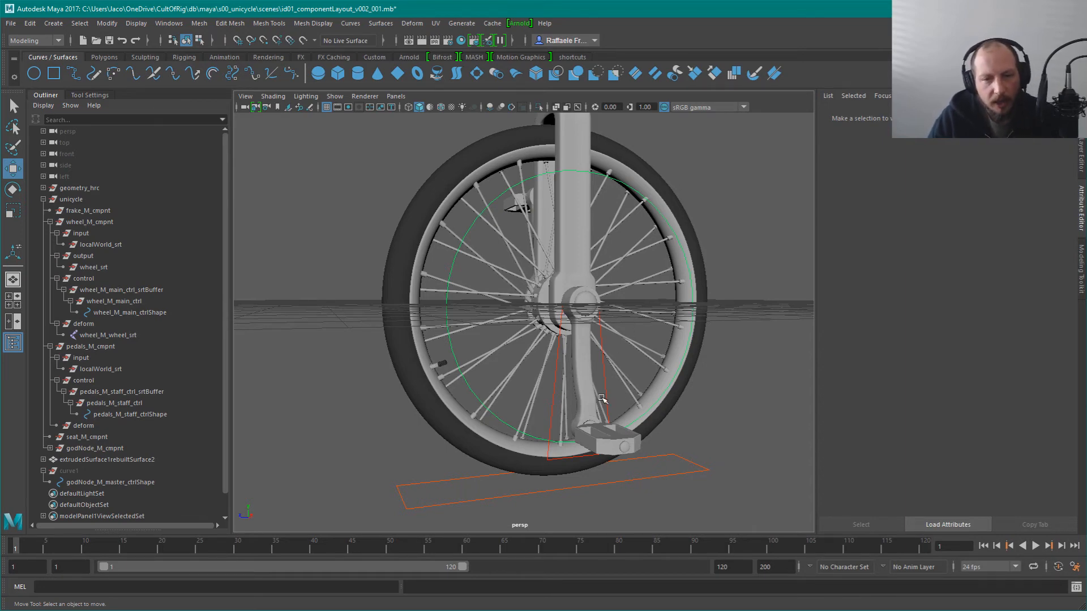
Try rotating pedals_M_staff_ctrl by -15 degrees about its X axis and undo the rotation
{"action": "left_click", "coordinate": [609, 384]}
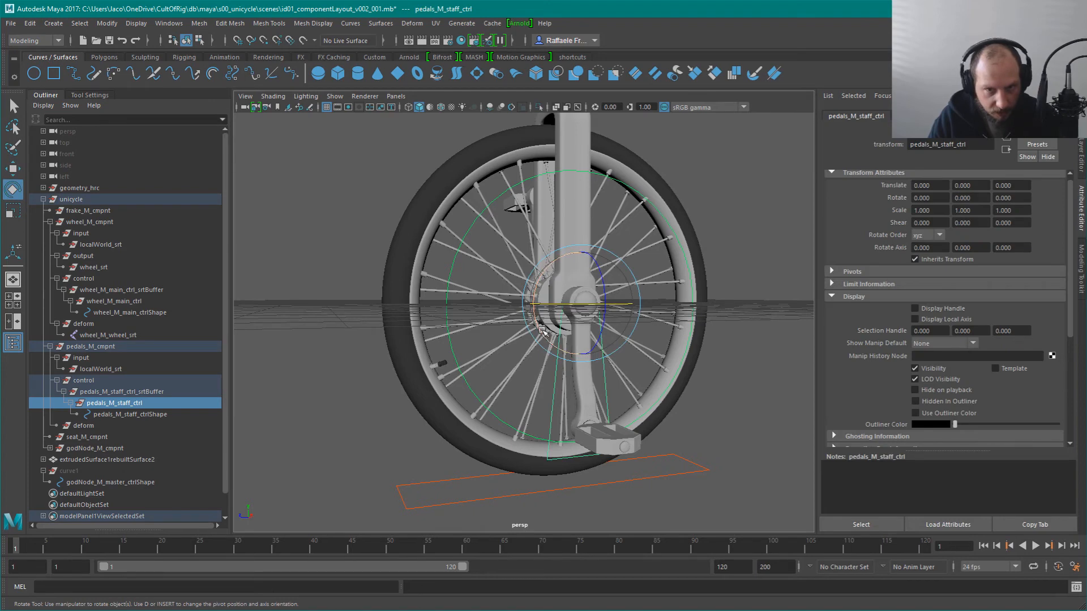
{"action": "left_click_drag", "start_coordinate": [541, 327], "coordinate": [534, 313]}
{"action": "key", "text": "ctrl+z"}
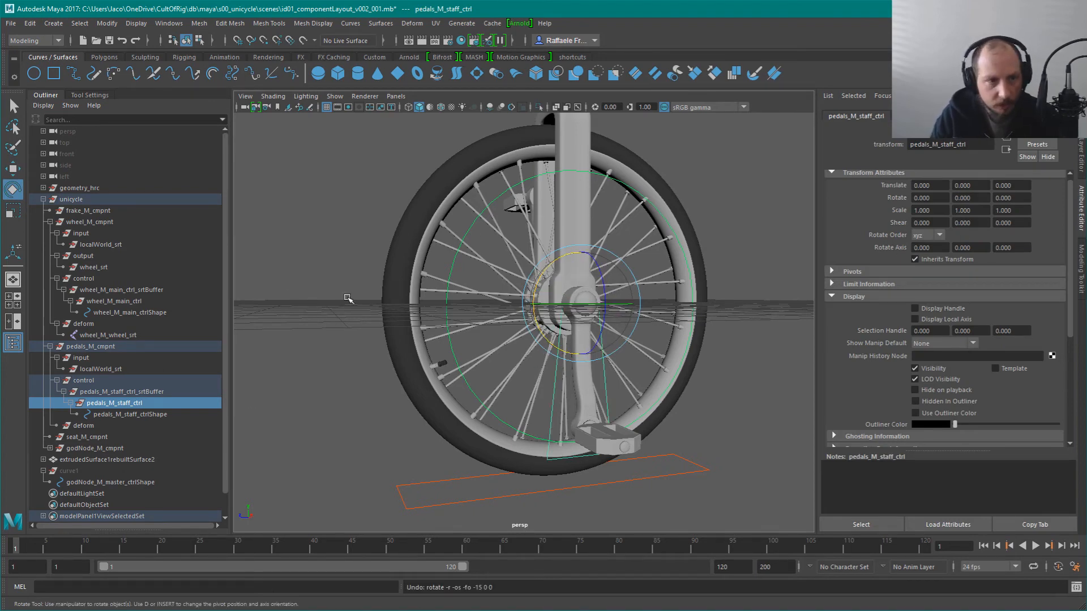
Switch the Rotate Tool's Step Snap to Off and return to the Outliner
{"action": "left_click", "coordinate": [90, 95]}
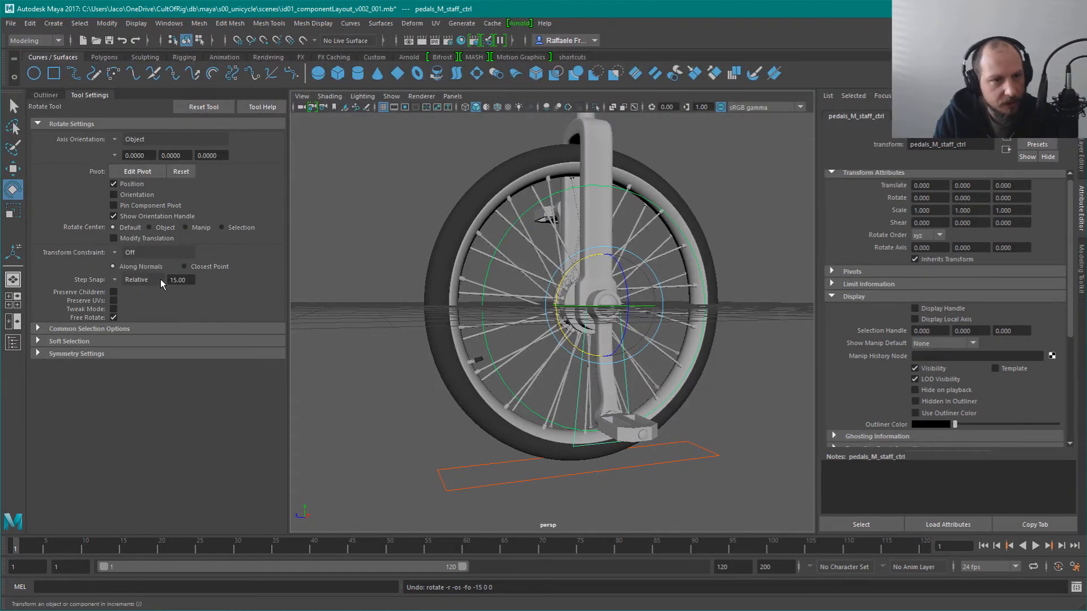
{"action": "left_click", "coordinate": [118, 281]}
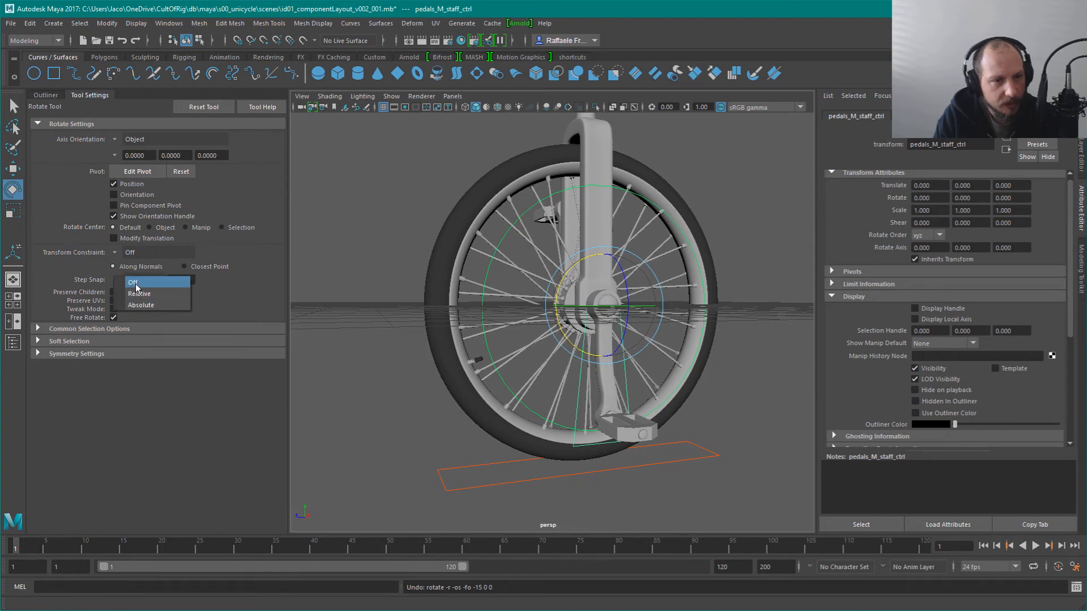
{"action": "left_click", "coordinate": [133, 282]}
{"action": "left_click", "coordinate": [54, 98]}
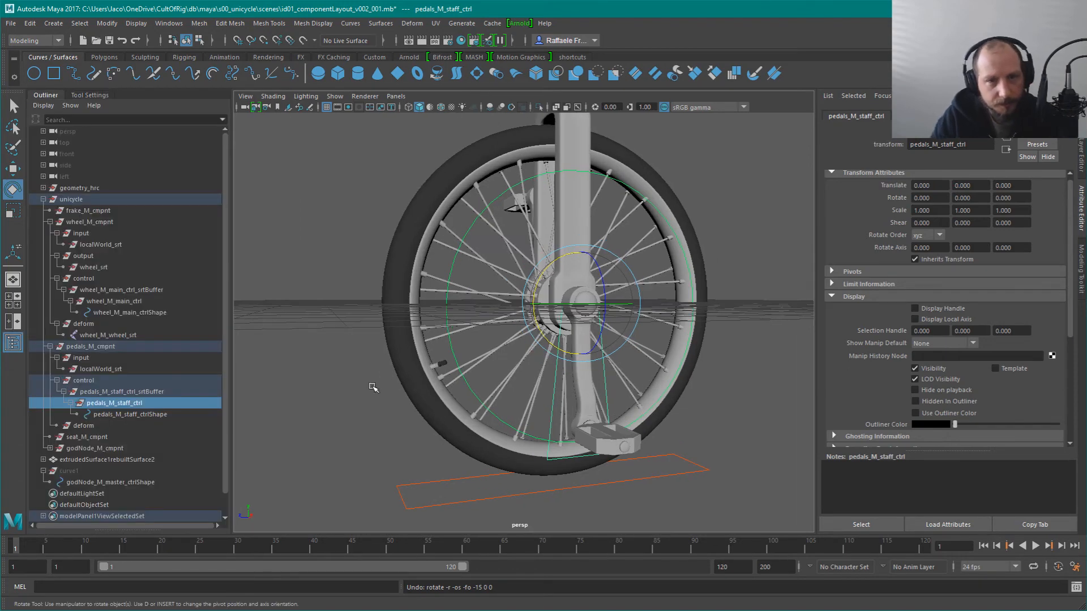
Expand geometry_hrc and its pedals_hrc group in the Outliner and select pedal_L_staff_mesh
{"action": "left_click", "coordinate": [133, 402]}
{"action": "left_click_drag", "start_coordinate": [487, 391], "coordinate": [481, 308], "text": "alt"}
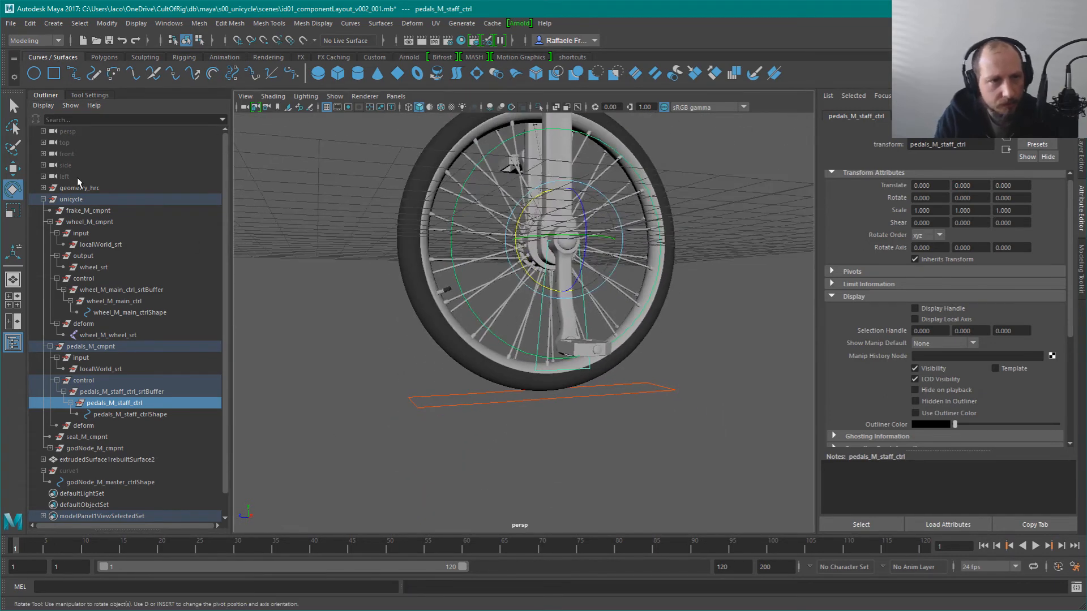
{"action": "left_click", "coordinate": [44, 177]}
{"action": "left_click", "coordinate": [43, 198]}
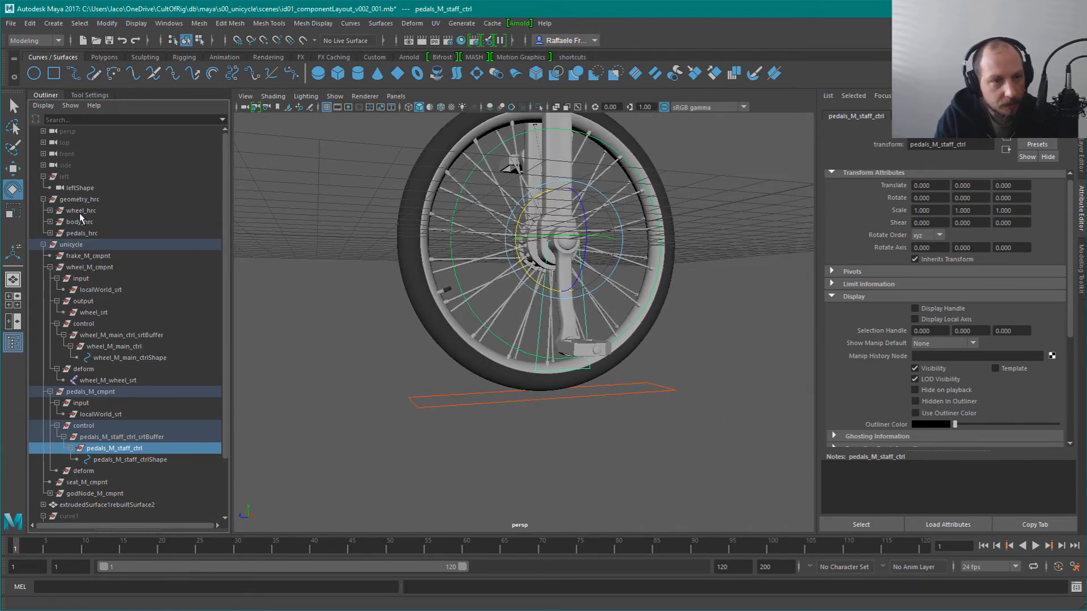
{"action": "left_click", "coordinate": [576, 319]}
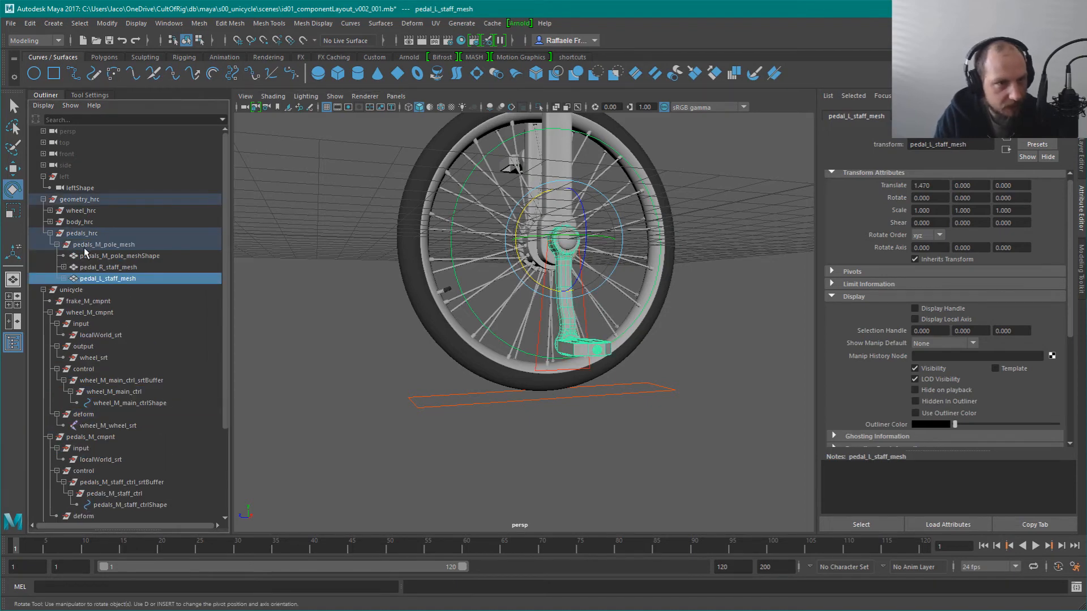
Graph the input and output connections of wheel_hrc in the Node Editor
{"action": "left_click", "coordinate": [78, 212]}
{"action": "key", "text": "alt+n"}
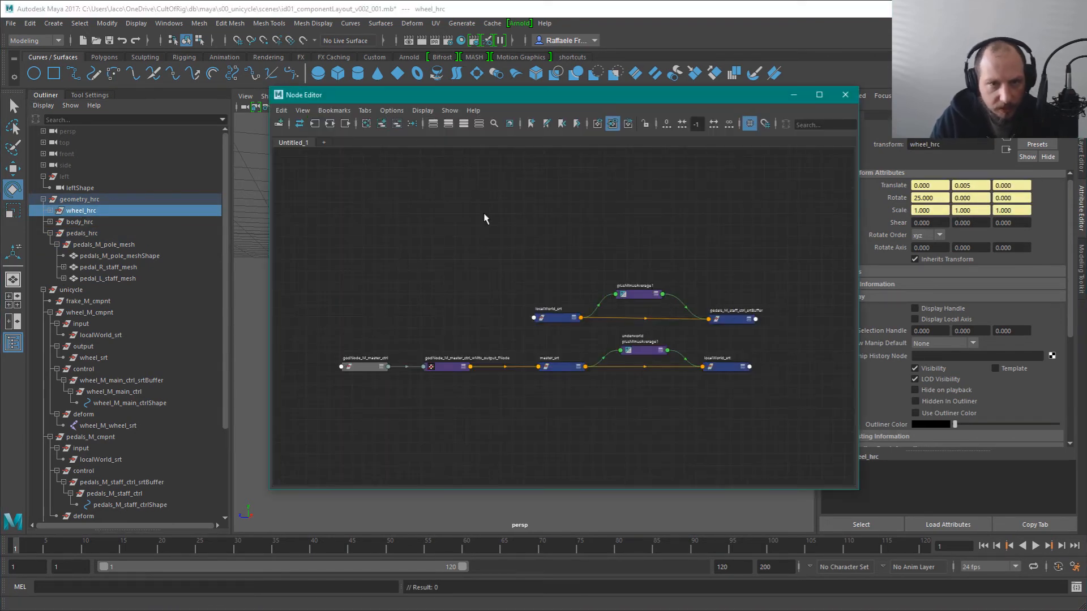
{"action": "left_click", "coordinate": [366, 124]}
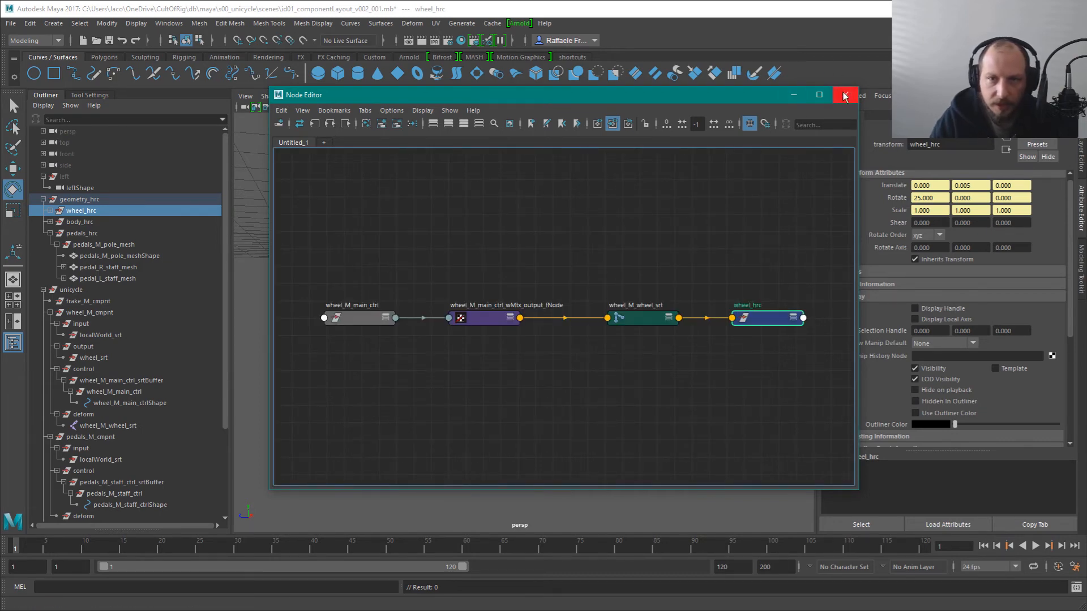
Duplicate the wheel_M_wheel_srt joint and parent the copy under the deform group of pedals_M_cmpnt
{"action": "left_click", "coordinate": [651, 318]}
{"action": "key", "text": "ctrl+d"}
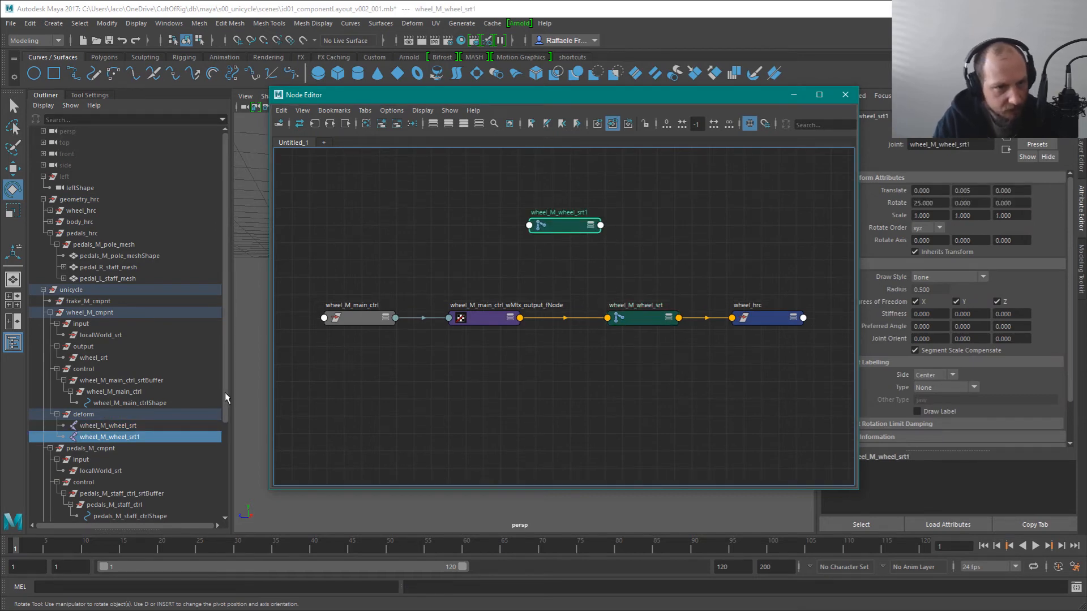
{"action": "left_click_drag", "start_coordinate": [226, 392], "coordinate": [232, 485]}
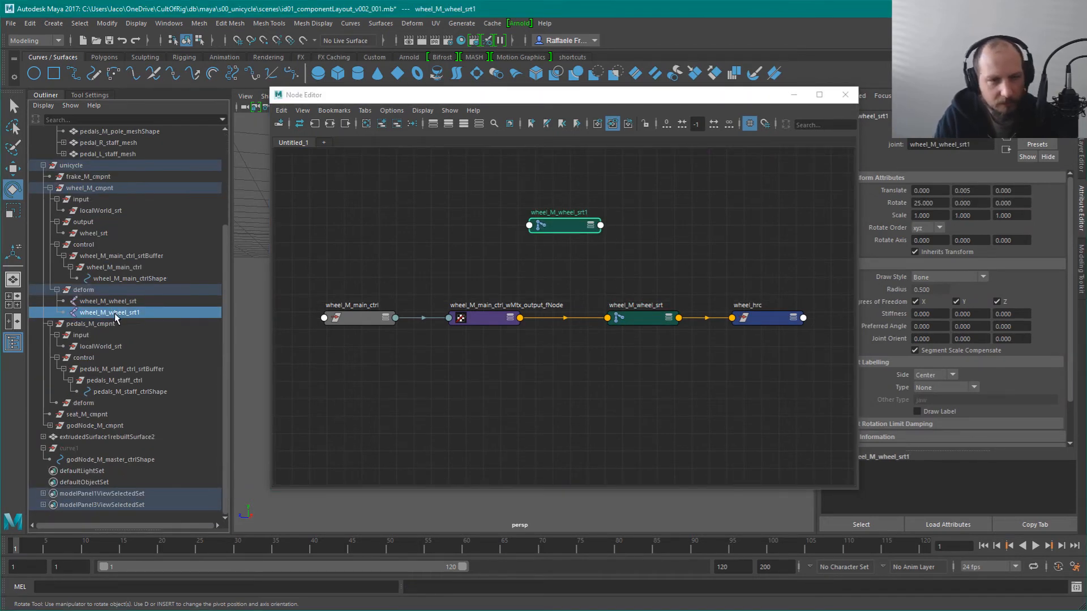
{"action": "left_click_drag", "start_coordinate": [114, 313], "coordinate": [86, 403]}
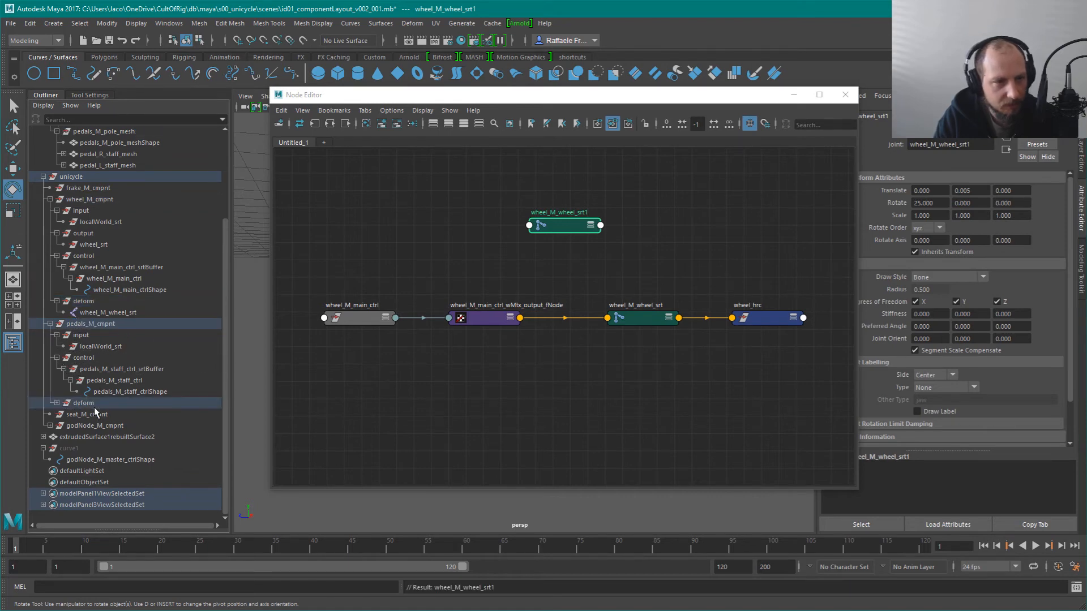
Rename the duplicated joint under the deform group of pedals_M_cmpnt to pedals_M_pedal_srt
{"action": "left_click", "coordinate": [57, 403]}
{"action": "double_click", "coordinate": [130, 425]}
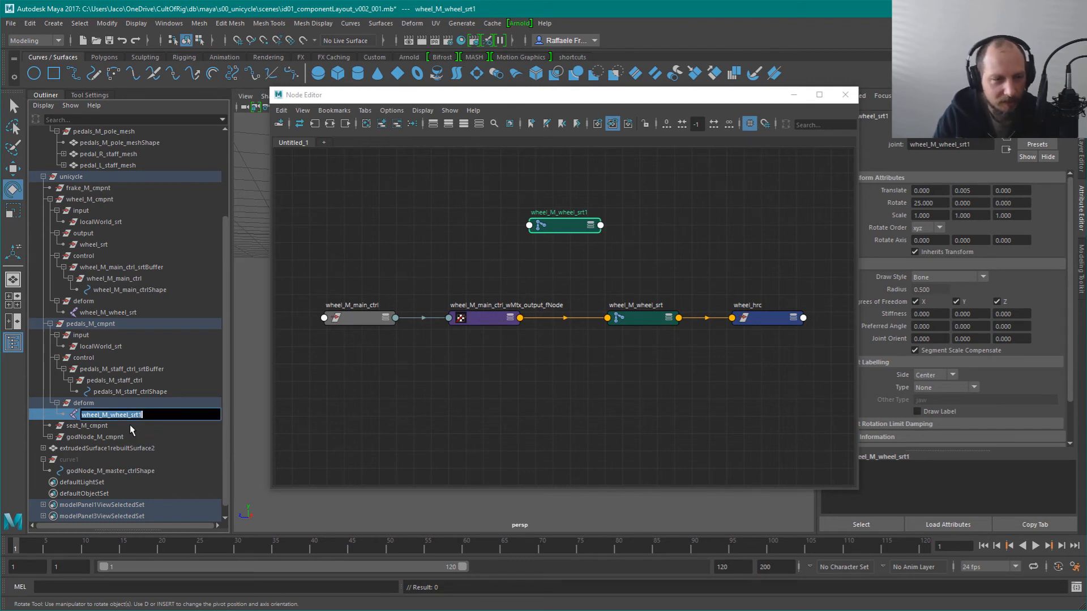
{"action": "type", "text": "ped"}
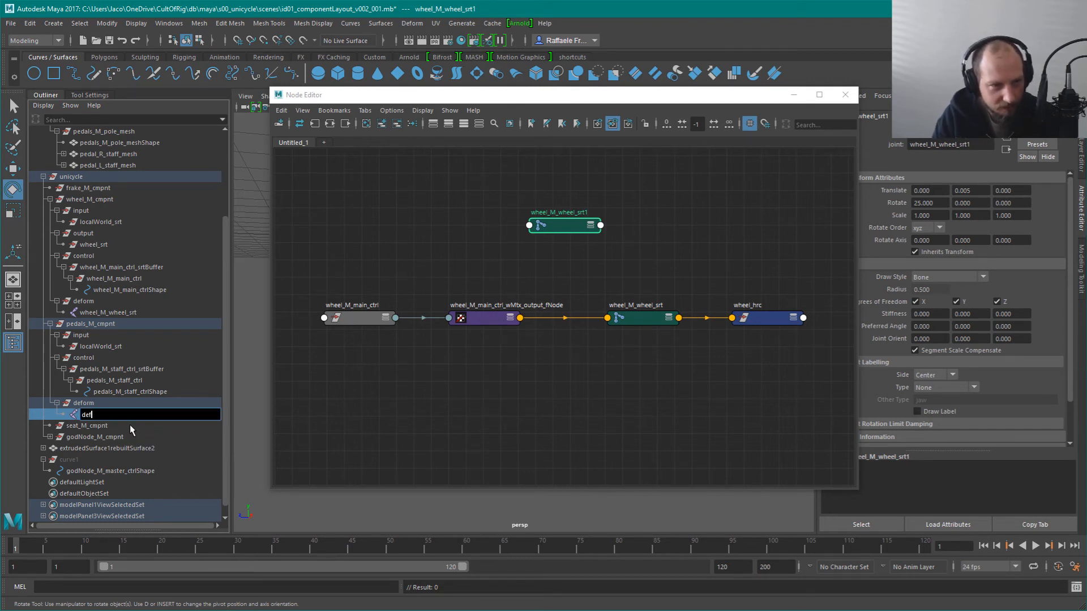
{"action": "key", "text": "BackSpace"}
{"action": "key", "text": "BackSpace"}
{"action": "key", "text": "BackSpace"}
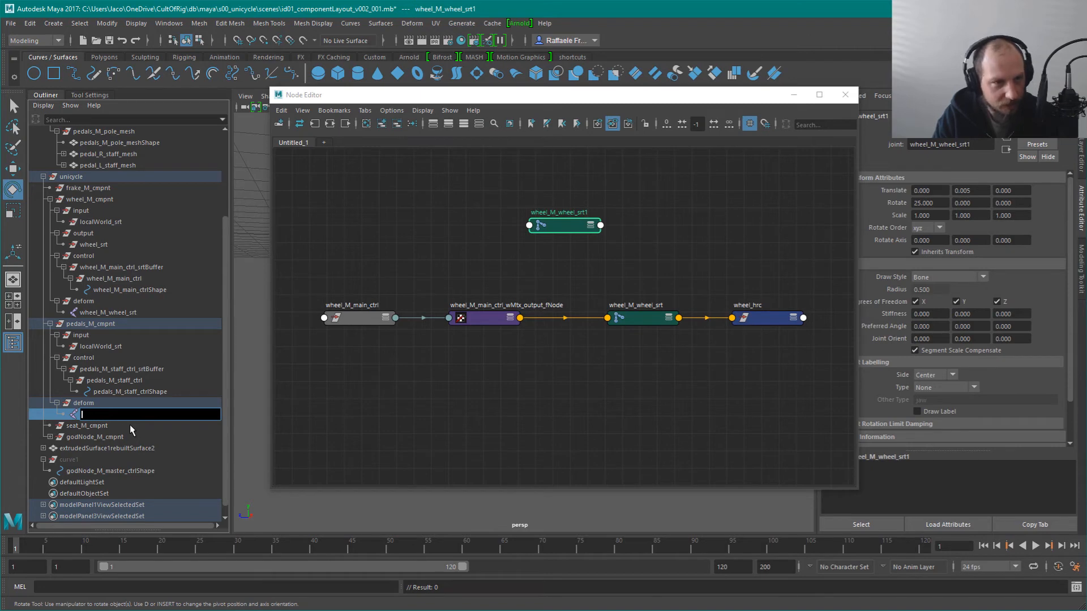
{"action": "type", "text": "pedals_M_p"}
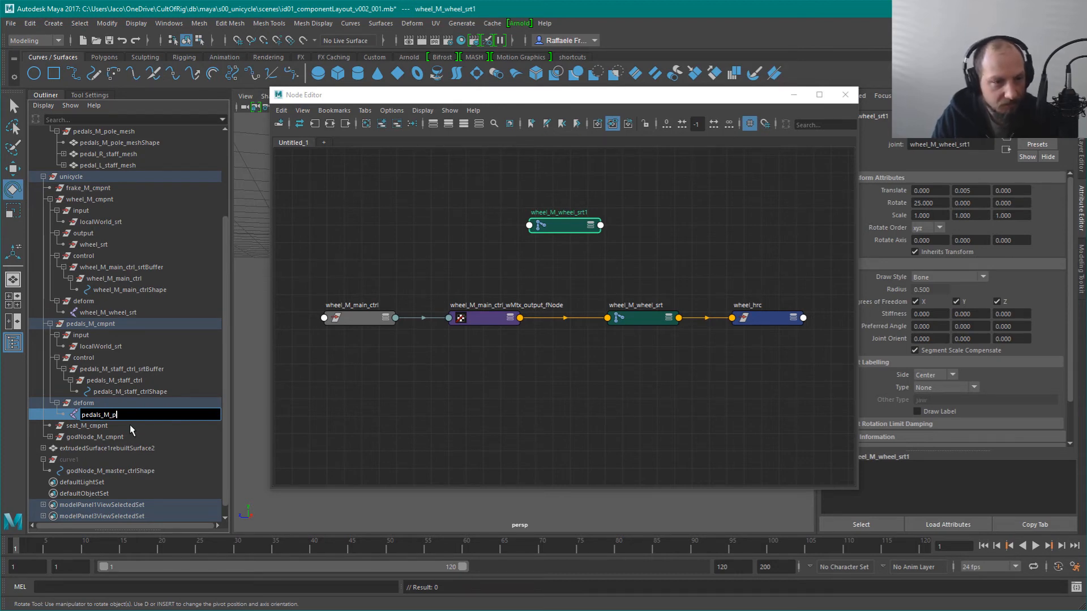
{"action": "type", "text": "t"}
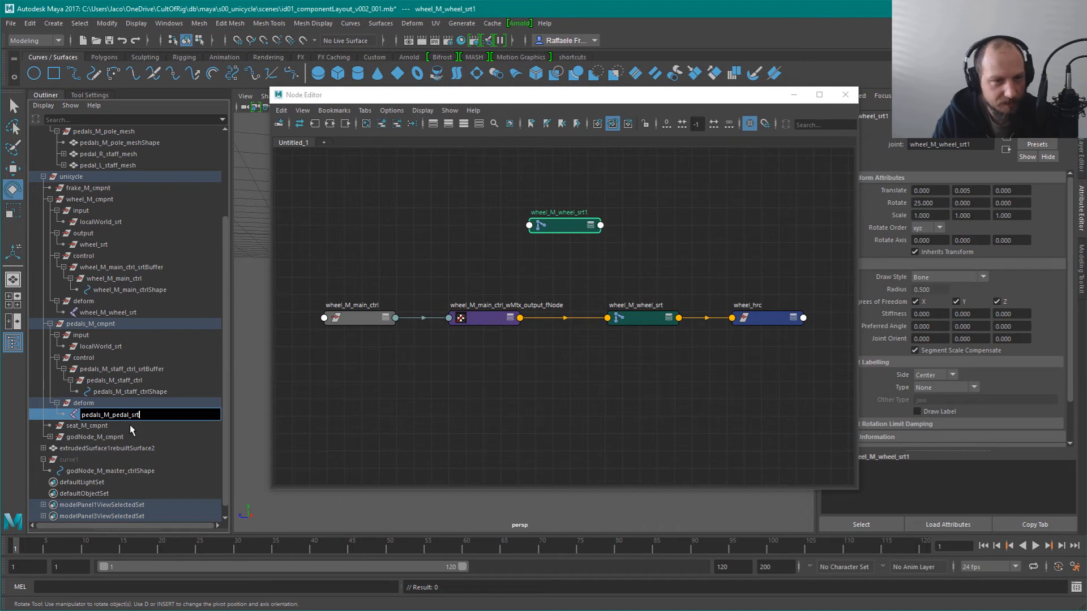
{"action": "key", "text": "Return"}
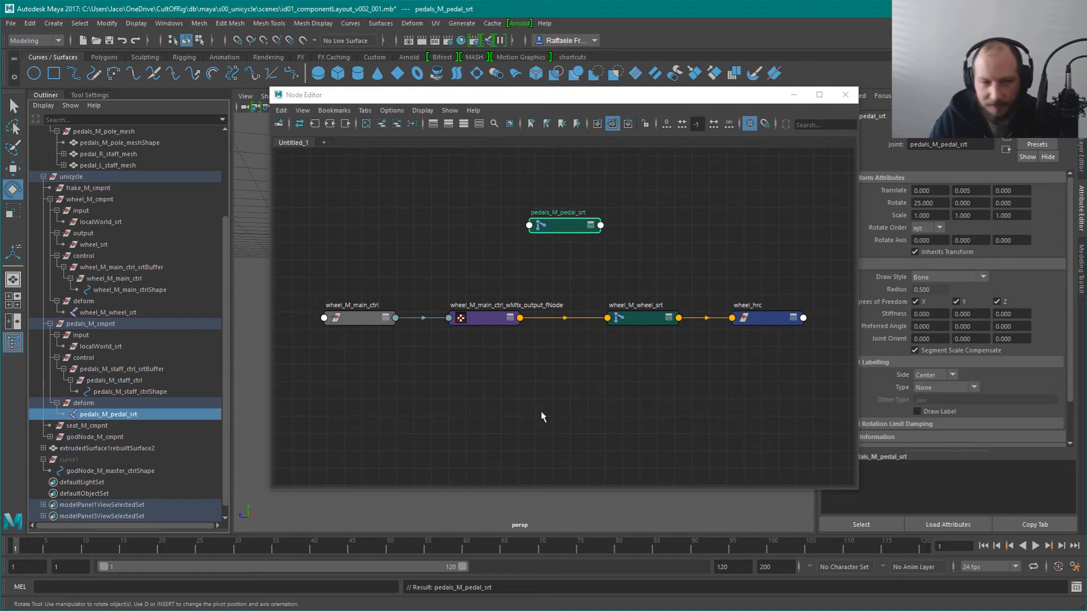
Add the pedals_M_staff_ctrl transform to the existing Node Editor graph alongside pedals_M_pedal_srt
{"action": "left_click_drag", "start_coordinate": [565, 229], "coordinate": [599, 227]}
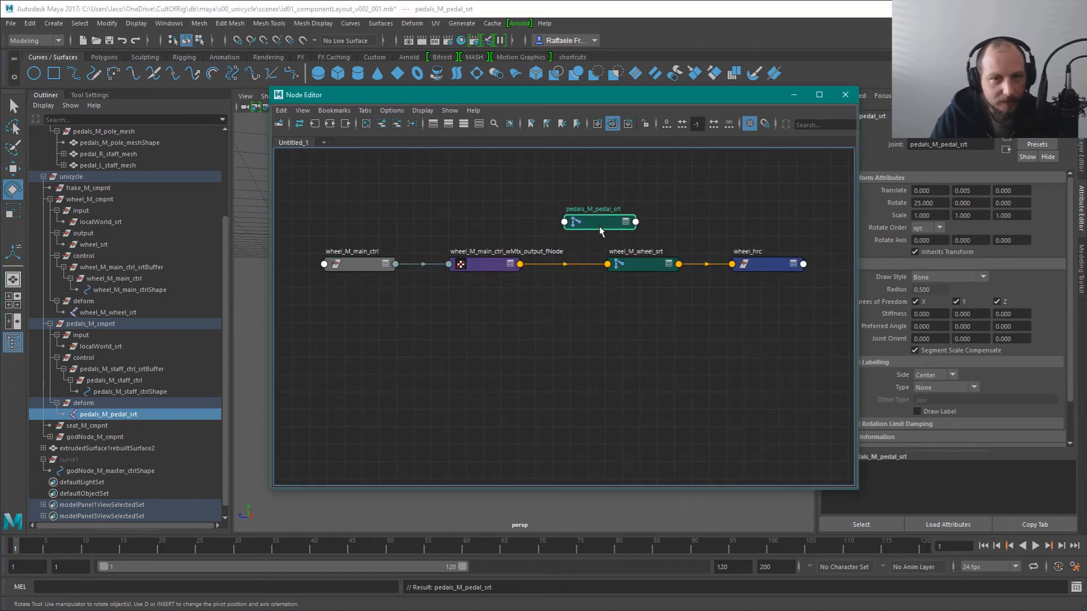
{"action": "left_click_drag", "start_coordinate": [591, 98], "coordinate": [783, 290]}
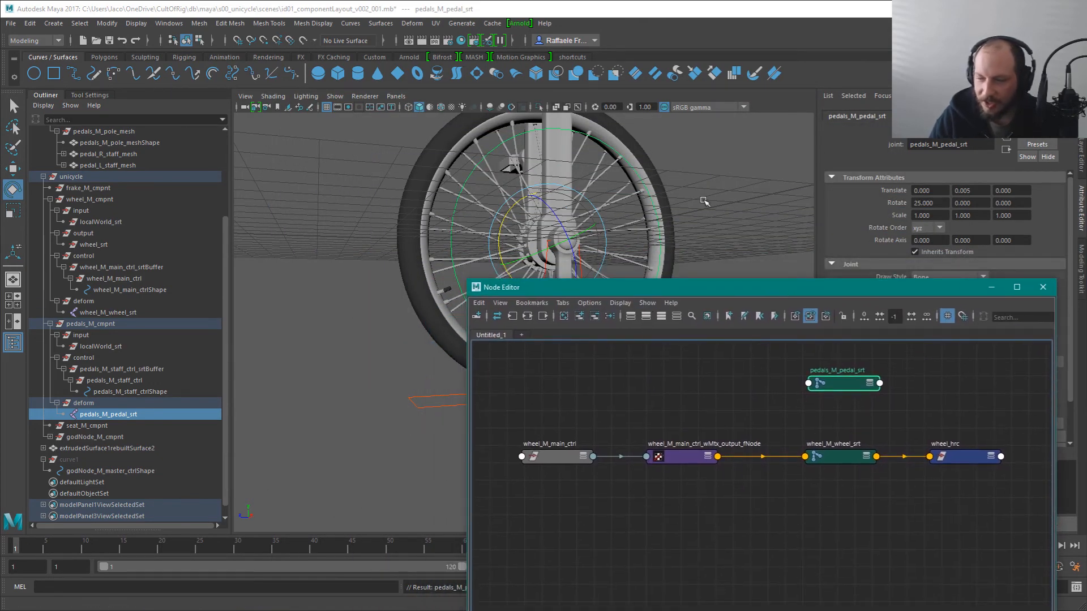
{"action": "left_click_drag", "start_coordinate": [681, 230], "coordinate": [660, 235], "text": "alt"}
{"action": "middle_click_drag", "start_coordinate": [660, 236], "coordinate": [594, 223], "text": "alt"}
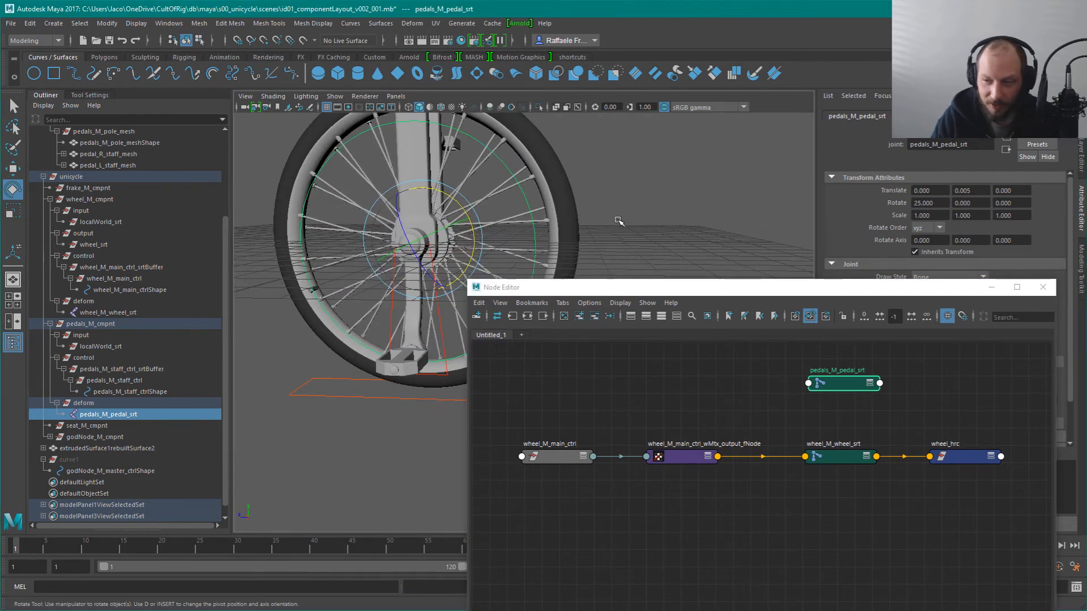
{"action": "left_click_drag", "start_coordinate": [696, 331], "coordinate": [743, 317]}
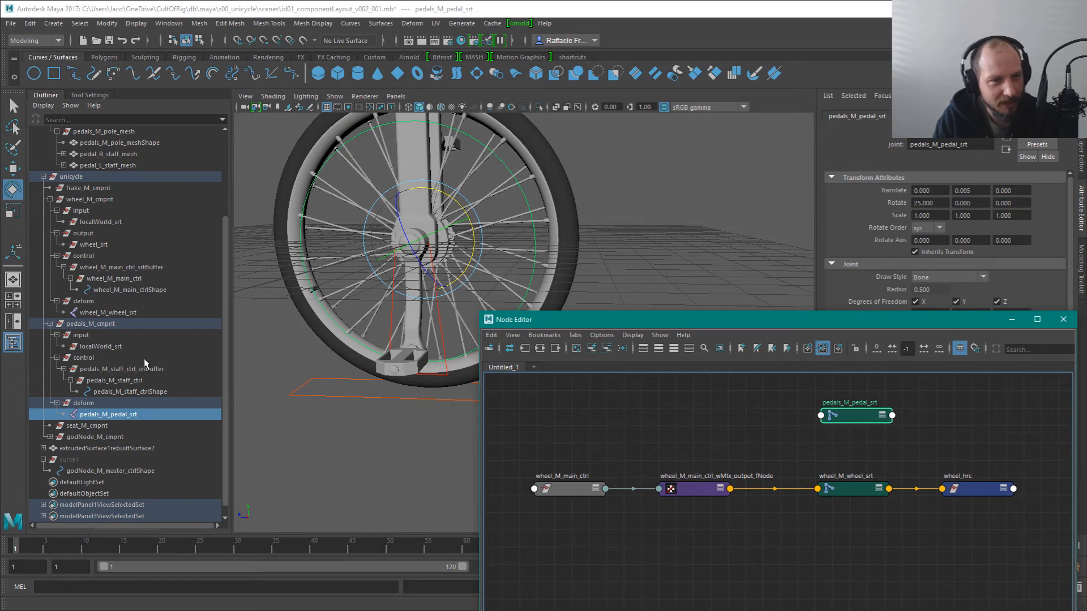
{"action": "left_click", "coordinate": [95, 346]}
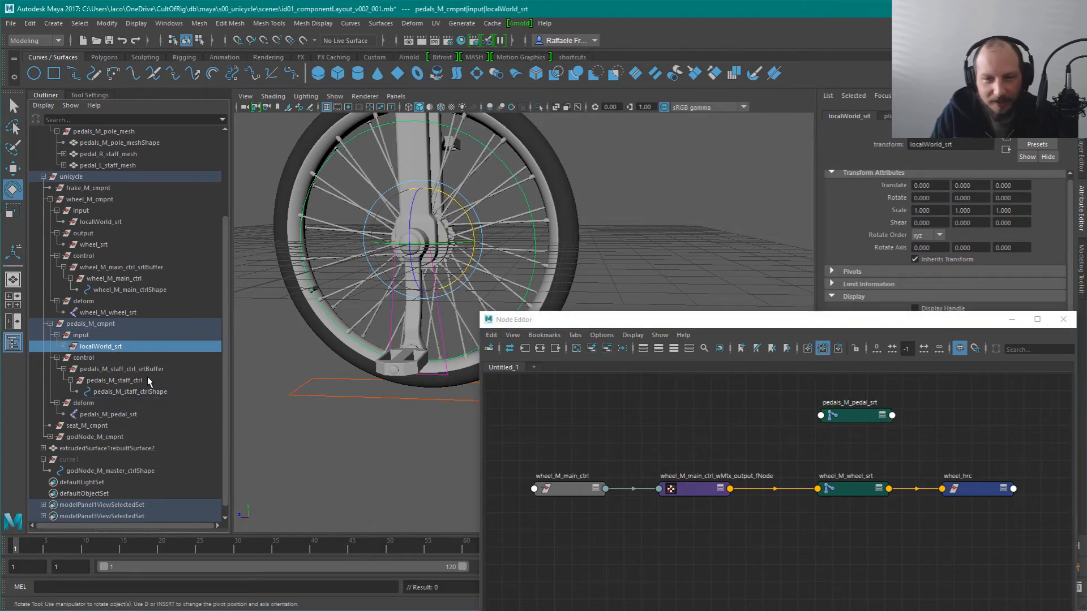
{"action": "left_click", "coordinate": [127, 394]}
{"action": "left_click", "coordinate": [115, 381]}
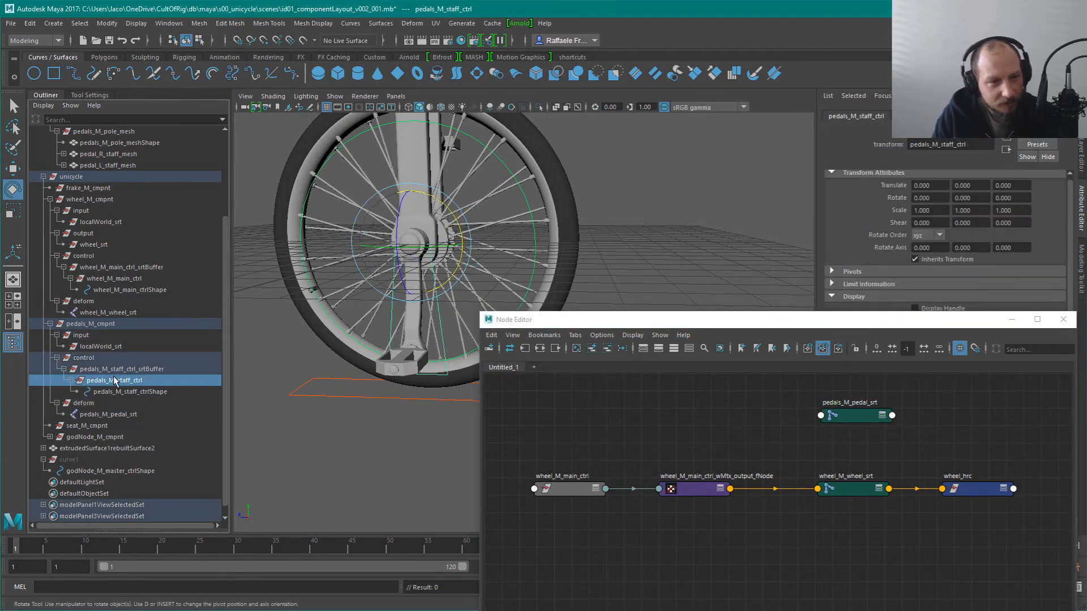
{"action": "middle_click_drag", "start_coordinate": [114, 380], "coordinate": [671, 418]}
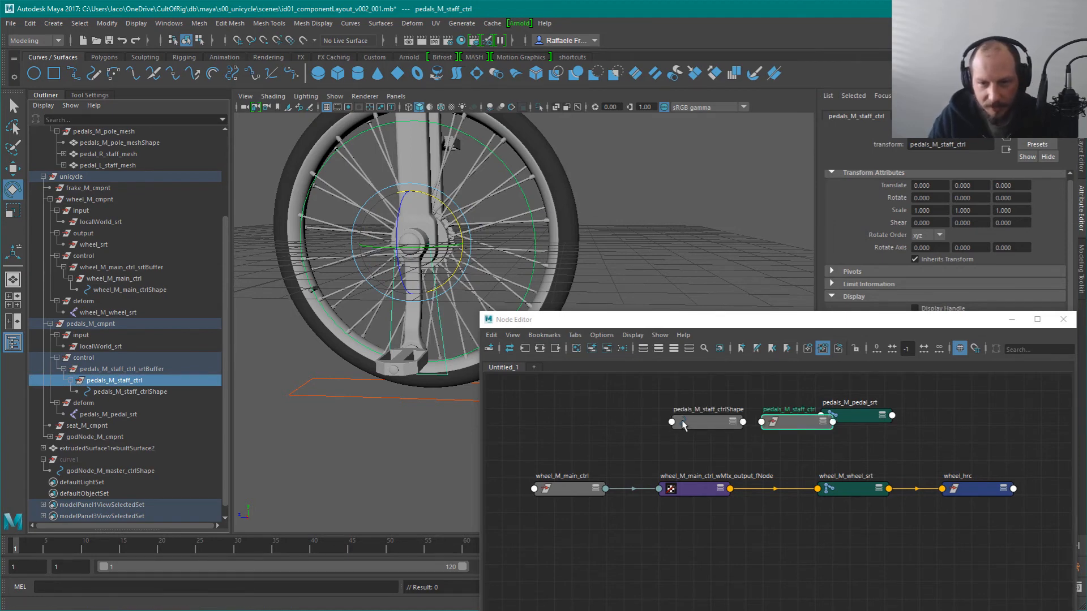
Remove pedals_M_staff_ctrlShape from the graph and line up pedals_M_staff_ctrl above wheel_M_main_ctrl
{"action": "left_click_drag", "start_coordinate": [682, 422], "coordinate": [575, 417]}
{"action": "left_click_drag", "start_coordinate": [774, 424], "coordinate": [673, 417]}
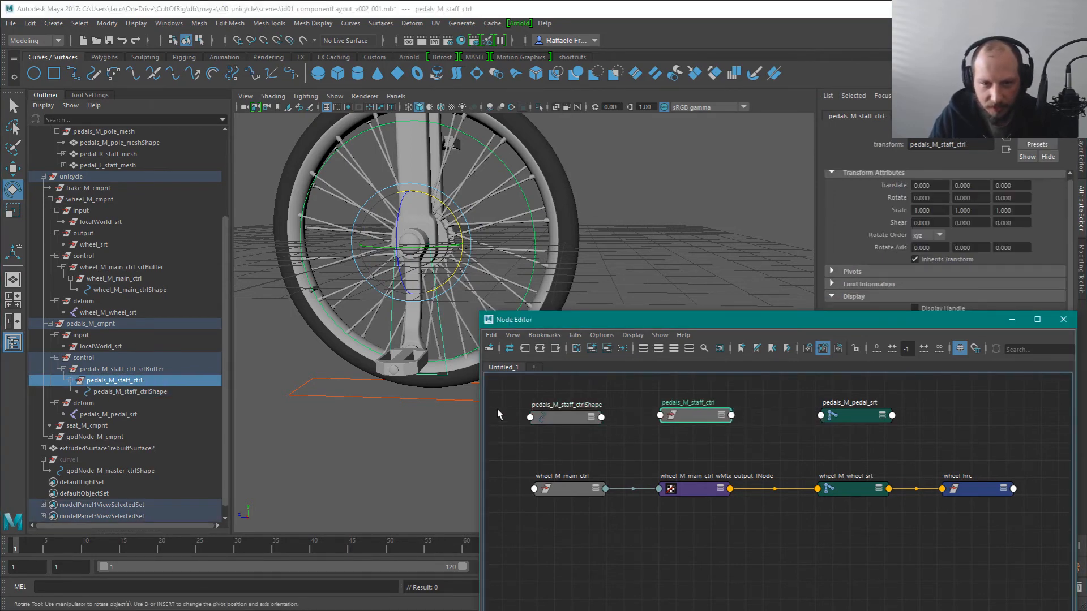
{"action": "left_click_drag", "start_coordinate": [496, 409], "coordinate": [566, 455]}
{"action": "left_click", "coordinate": [599, 347]}
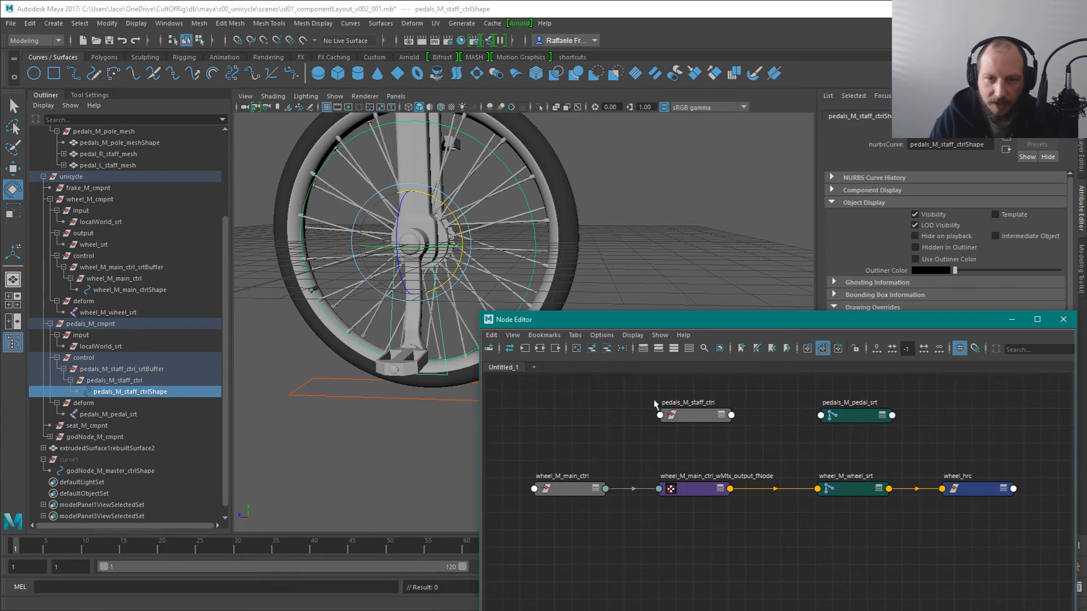
{"action": "left_click_drag", "start_coordinate": [684, 415], "coordinate": [560, 417]}
Duplicate the wheel_M_main_ctrl_wMtx_output_fNode decompose node and place the copy between pedals_M_staff_ctrl and pedals_M_pedal_srt
{"action": "left_click", "coordinate": [692, 489]}
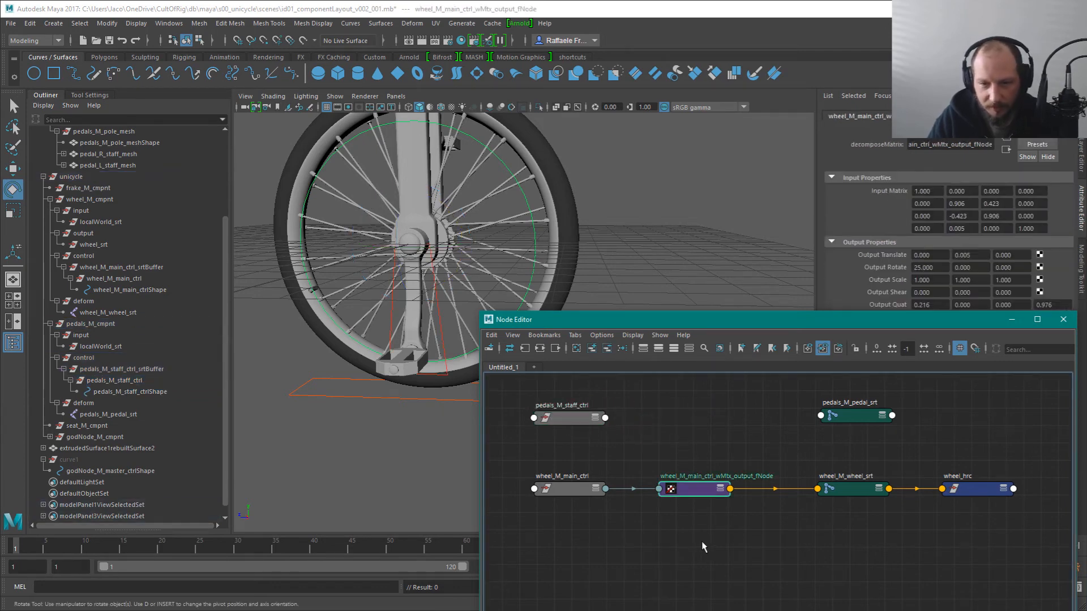
{"action": "key", "text": "ctrl+d"}
{"action": "left_click_drag", "start_coordinate": [727, 557], "coordinate": [673, 407]}
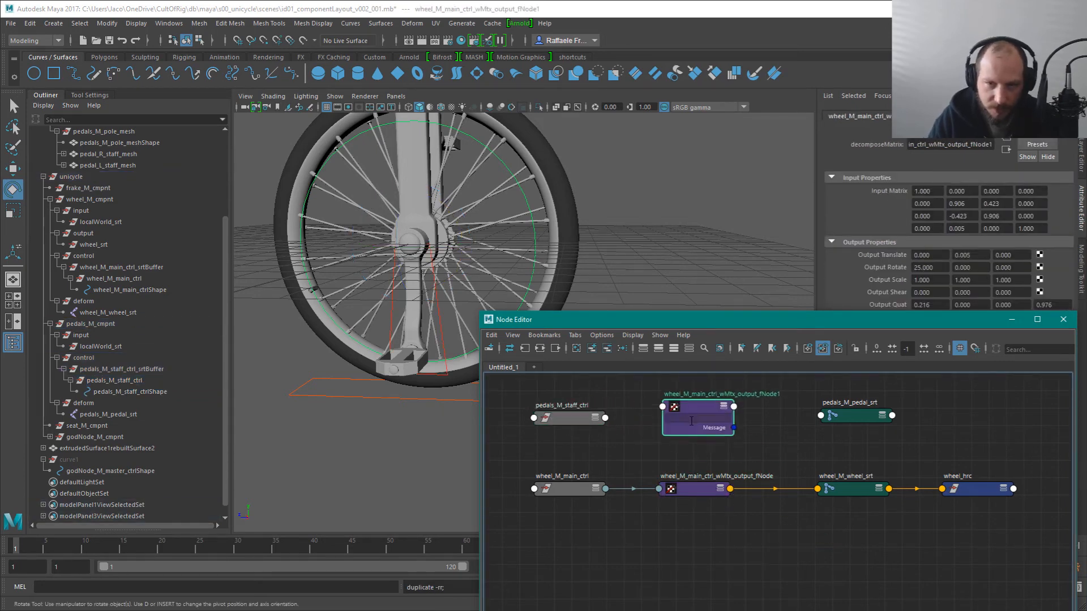
Connect the World Matrix of pedals_M_staff_ctrl to the Input Matrix of the duplicated decompose node
{"action": "key", "text": "3"}
{"action": "left_click", "coordinate": [605, 418]}
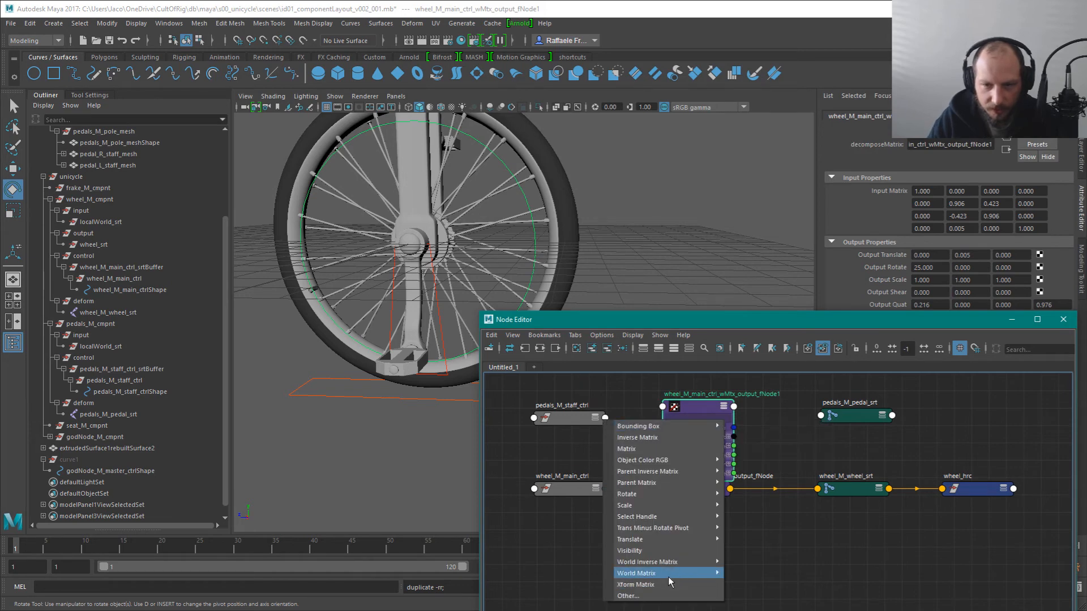
{"action": "mouse_move", "coordinate": [668, 576]}
{"action": "left_click", "coordinate": [741, 579]}
{"action": "left_click", "coordinate": [662, 407]}
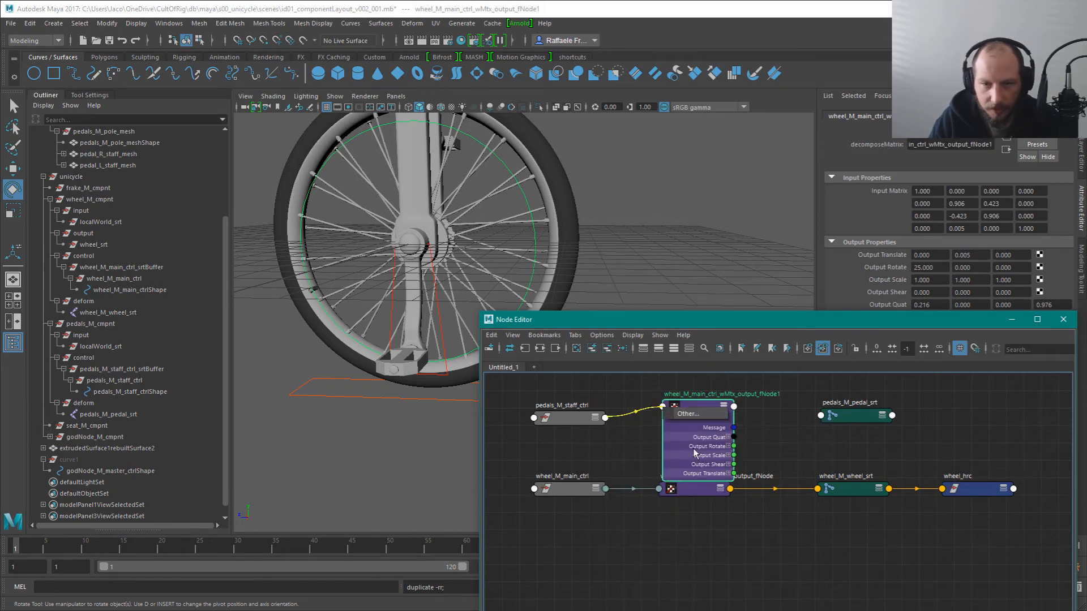
{"action": "left_click", "coordinate": [689, 414]}
{"action": "left_click", "coordinate": [340, 354]}
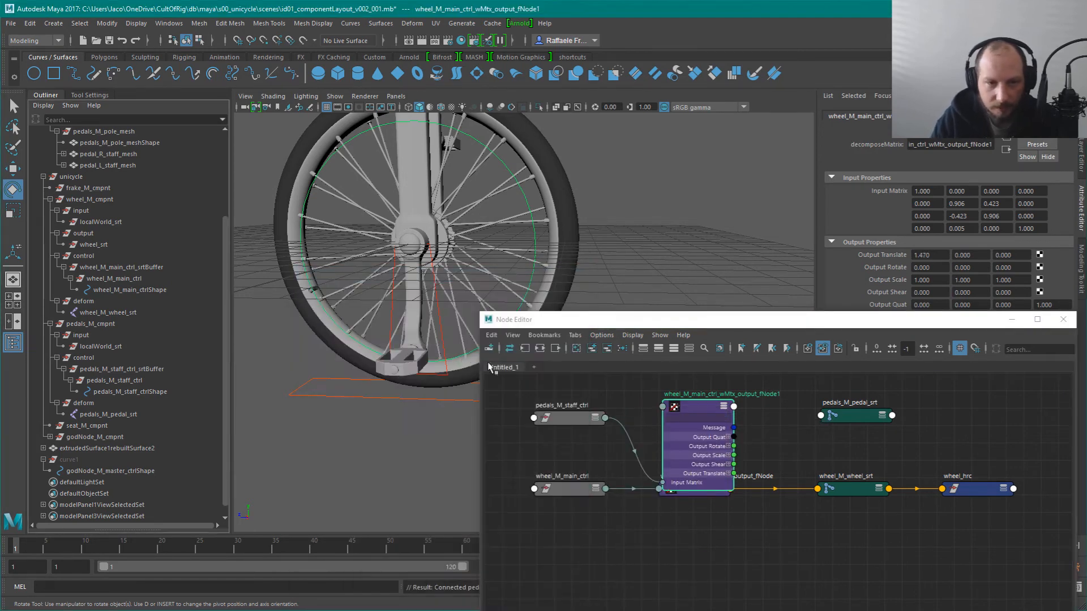
Connect the duplicated decompose node's transform outputs to the matching inputs of pedals_M_pedal_srt, including Output Translate to Translate
{"action": "right_click_drag", "start_coordinate": [796, 418], "coordinate": [842, 435], "text": "alt"}
{"action": "left_click_drag", "start_coordinate": [653, 404], "coordinate": [646, 369]}
{"action": "middle_click_drag", "start_coordinate": [747, 419], "coordinate": [731, 466], "text": "alt"}
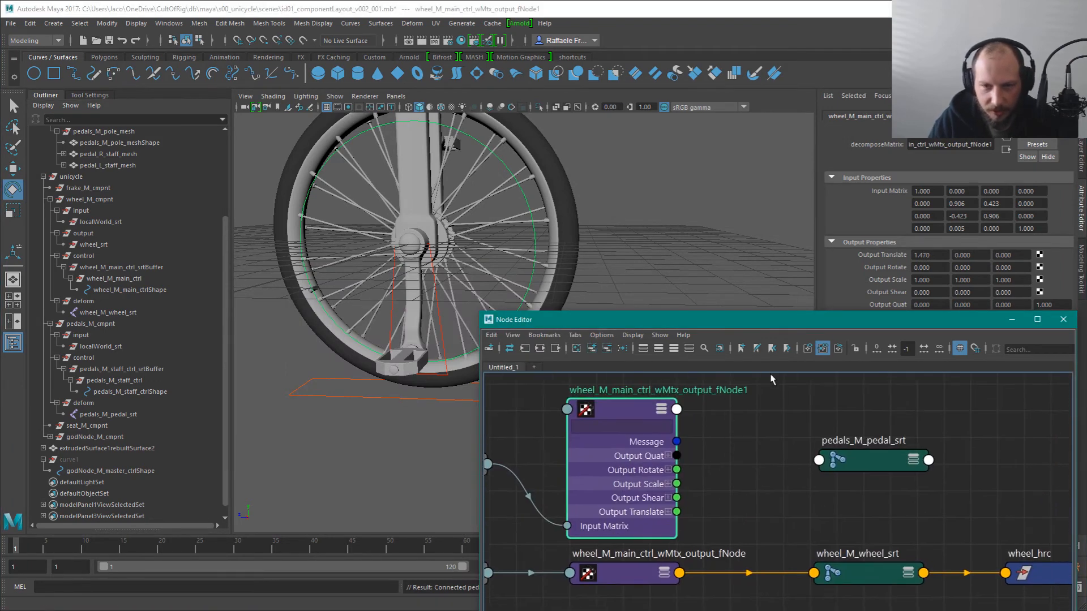
{"action": "left_click_drag", "start_coordinate": [781, 320], "coordinate": [784, 405]}
{"action": "left_click_drag", "start_coordinate": [753, 300], "coordinate": [739, 87], "text": "alt"}
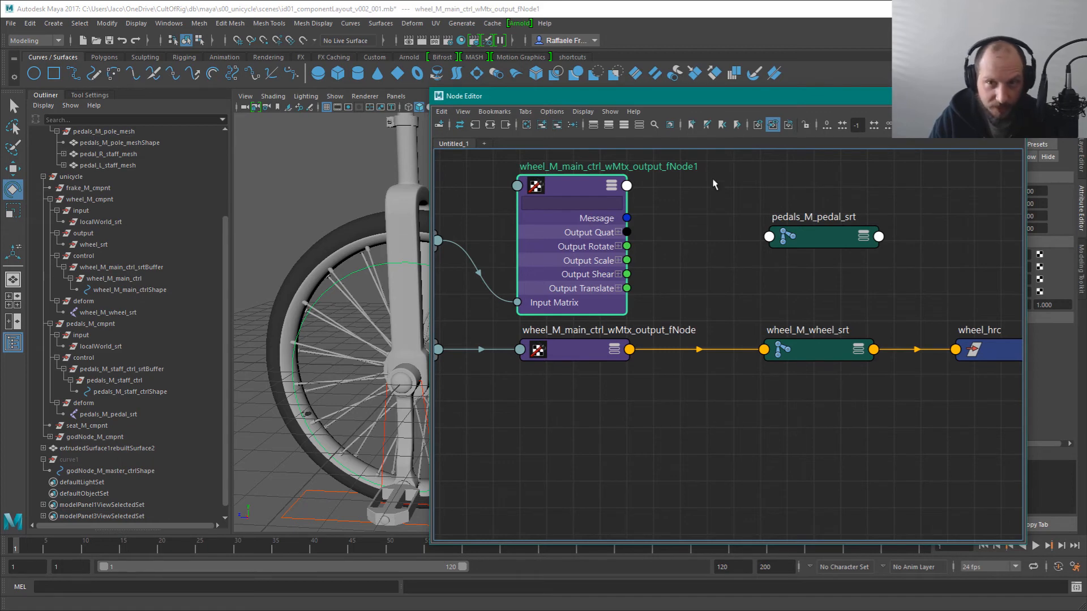
{"action": "left_click_drag", "start_coordinate": [741, 100], "coordinate": [753, 128]}
{"action": "middle_click_drag", "start_coordinate": [740, 262], "coordinate": [739, 356], "text": "alt"}
{"action": "key", "text": "2"}
{"action": "left_click_drag", "start_coordinate": [805, 355], "coordinate": [736, 292]}
{"action": "key", "text": "3"}
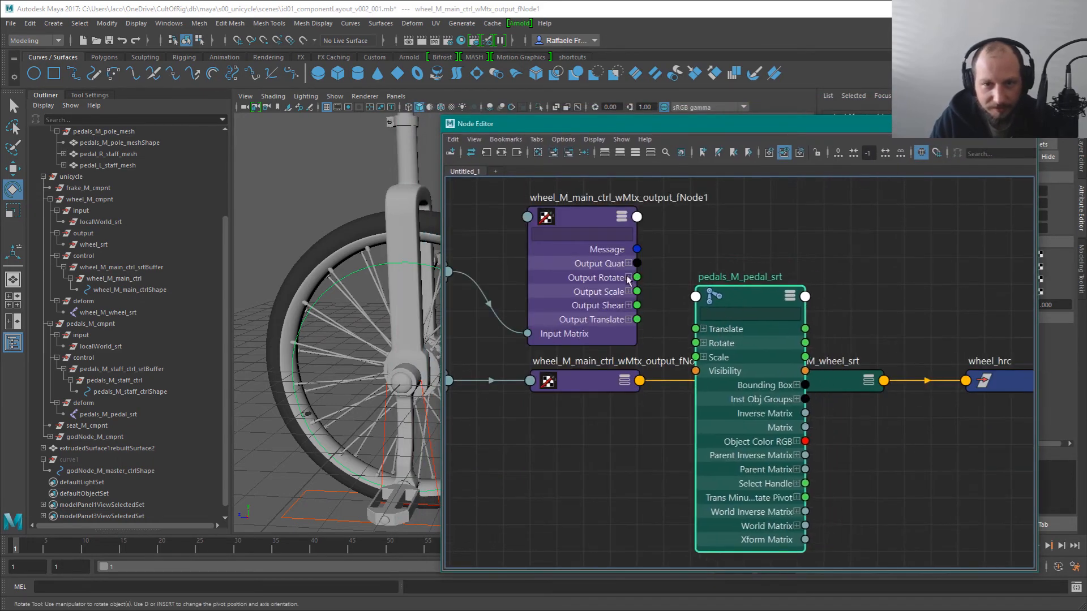
{"action": "left_click_drag", "start_coordinate": [637, 277], "coordinate": [695, 357]}
{"action": "left_click_drag", "start_coordinate": [636, 319], "coordinate": [695, 329]}
Tidy the pedals nodes into a compact row above the wheel chain and enable the Node Editor's Additive Graphing Mode
{"action": "left_click_drag", "start_coordinate": [762, 302], "coordinate": [828, 217]}
{"action": "left_click_drag", "start_coordinate": [590, 212], "coordinate": [578, 243]}
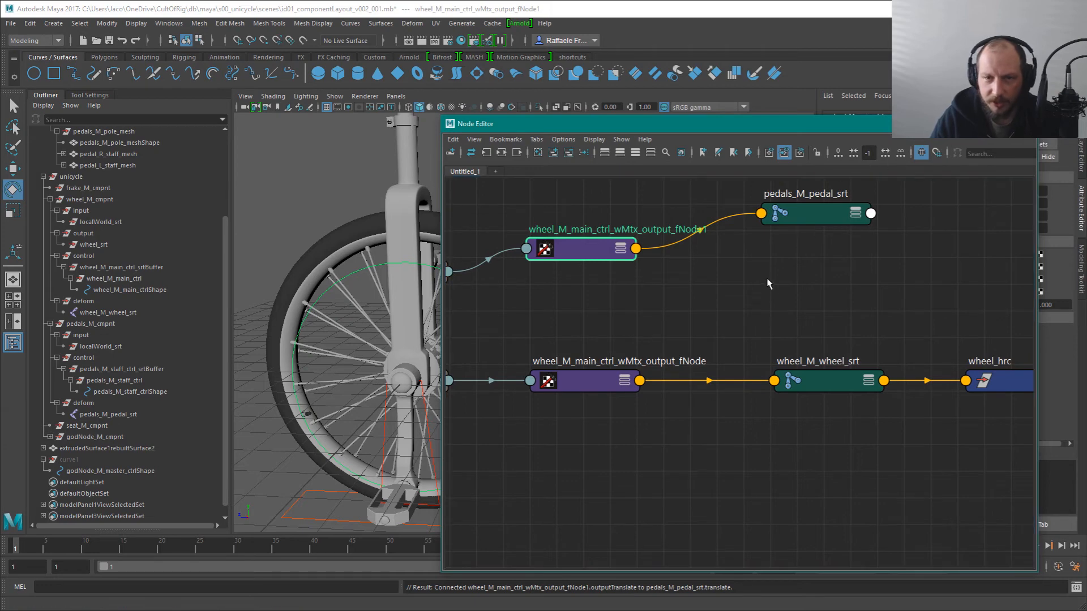
{"action": "scroll", "coordinate": [775, 291], "scroll_direction": "down", "scroll_amount": 5}
{"action": "middle_click_drag", "start_coordinate": [720, 309], "coordinate": [688, 358]}
{"action": "left_click", "coordinate": [564, 139]}
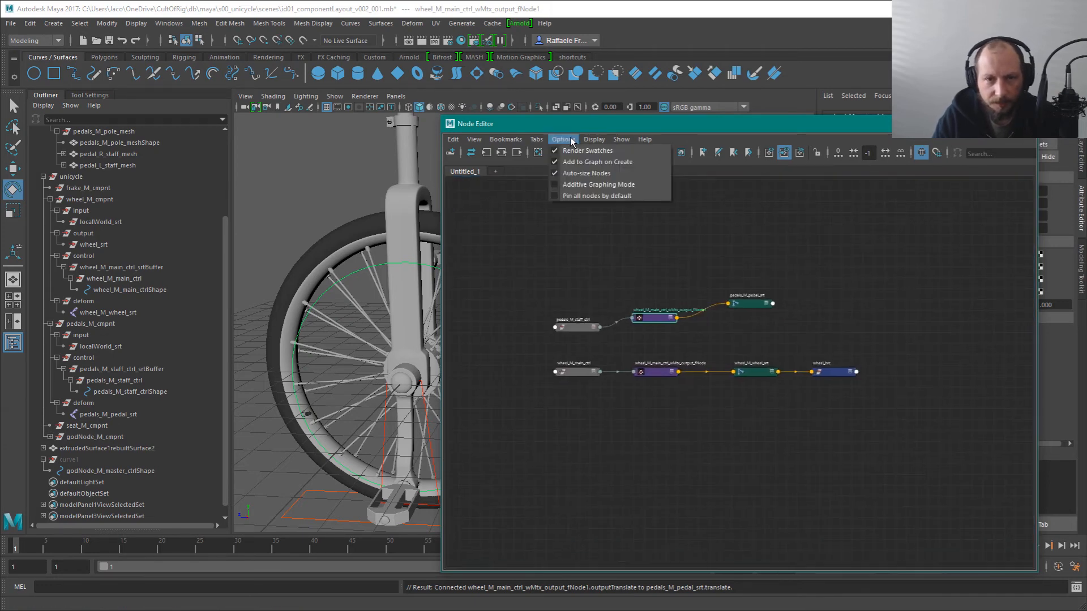
{"action": "left_click", "coordinate": [579, 186]}
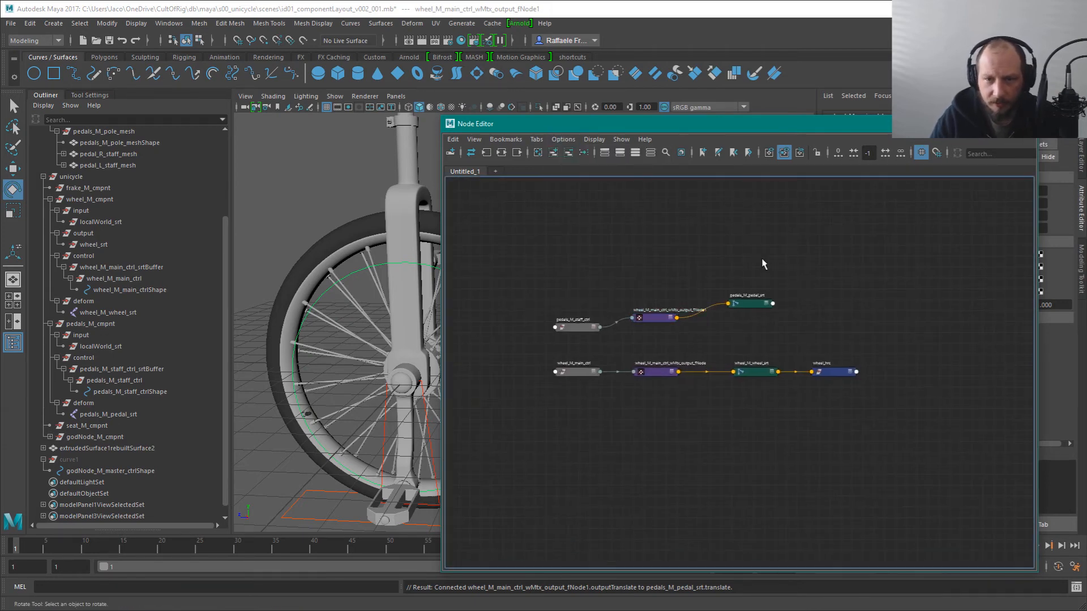
Set the graph traversal depth to 0, clear the graph and add only pedals_M_pedal_srt back
{"action": "left_click", "coordinate": [753, 304]}
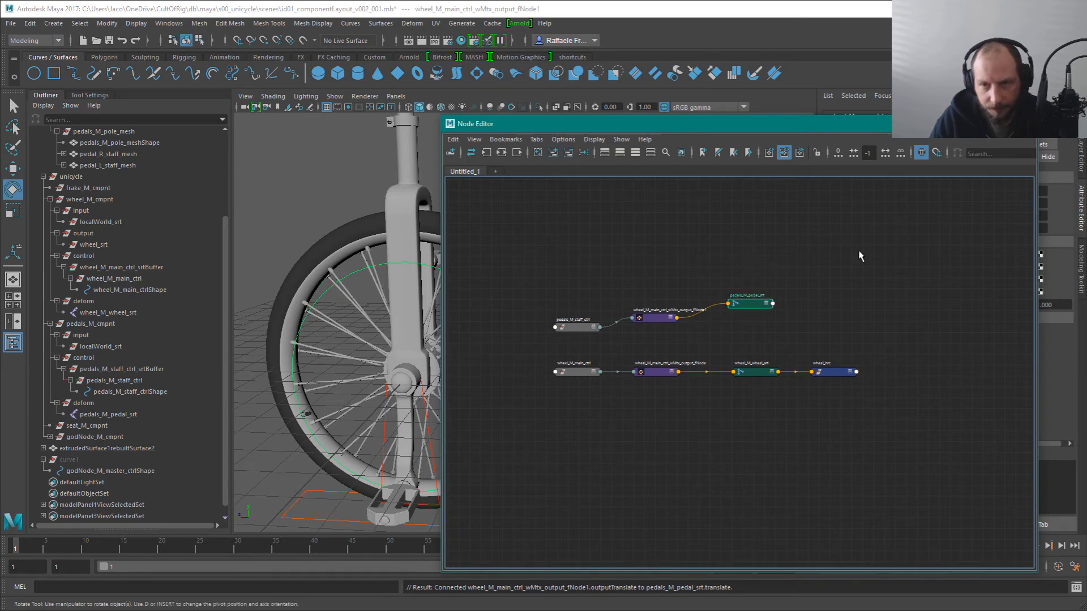
{"action": "left_click", "coordinate": [867, 153]}
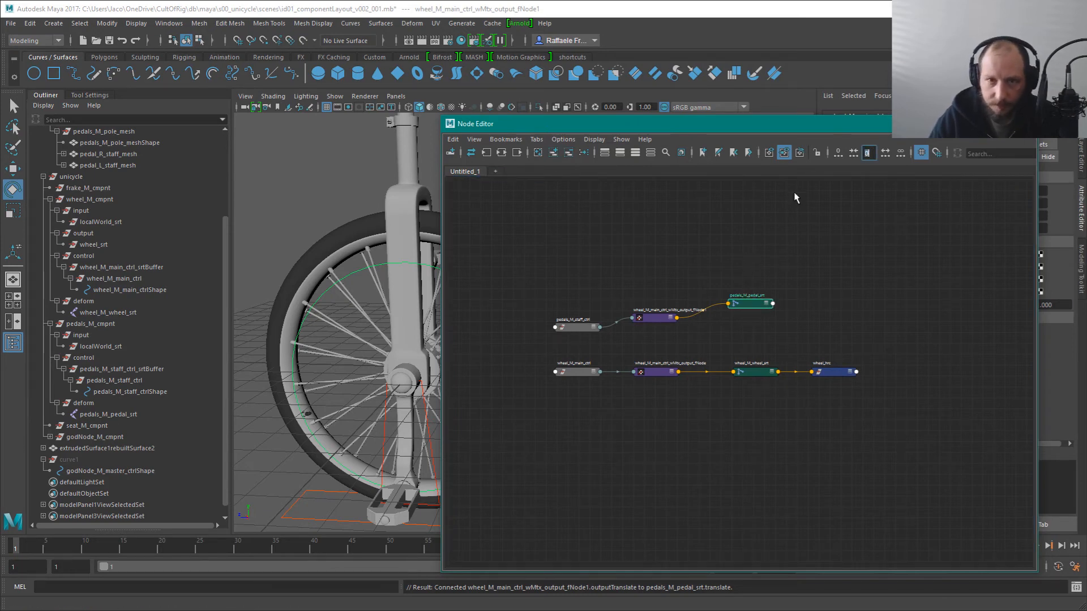
{"action": "left_click", "coordinate": [538, 153]}
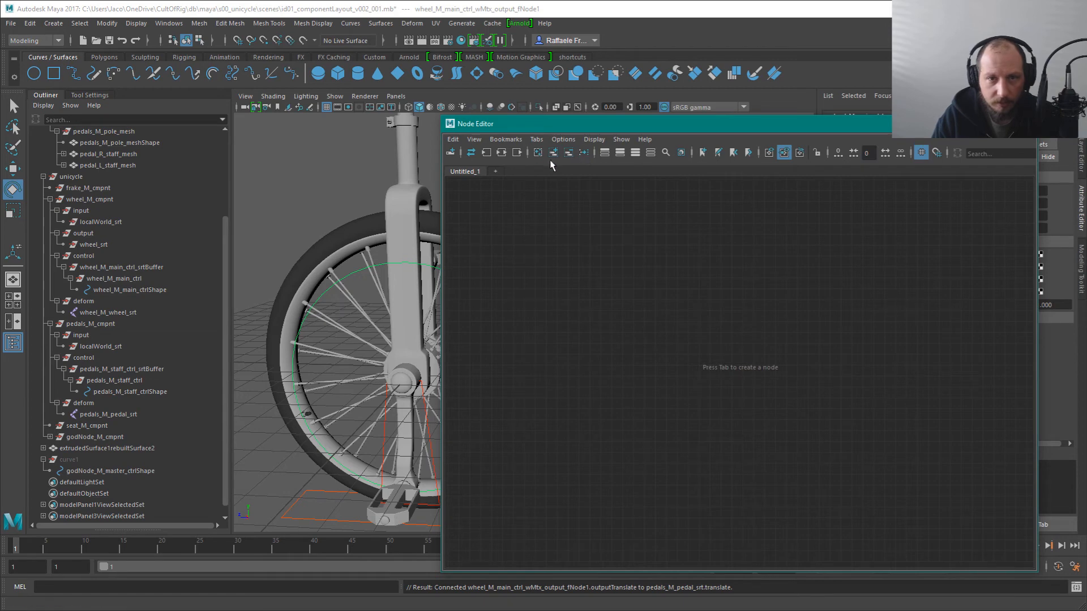
{"action": "left_click", "coordinate": [552, 154]}
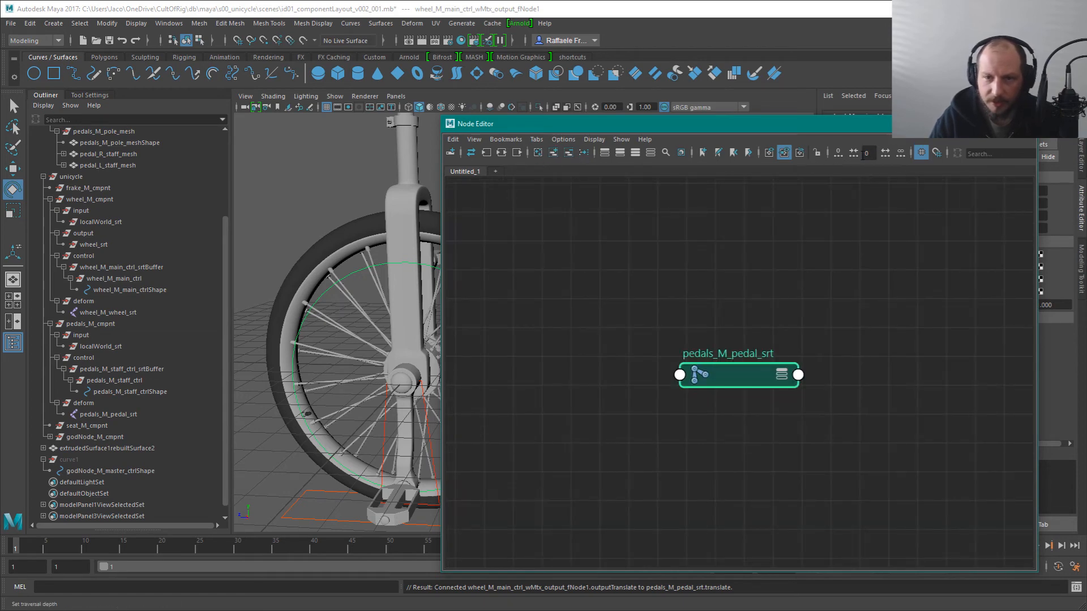
{"action": "right_click_drag", "start_coordinate": [778, 278], "coordinate": [696, 258], "text": "alt"}
Select the wheel_M_wheel_srt and pedals_M_pedal_srt joints in the viewport and graph their connections with traversal depth -1
{"action": "left_click", "coordinate": [364, 195]}
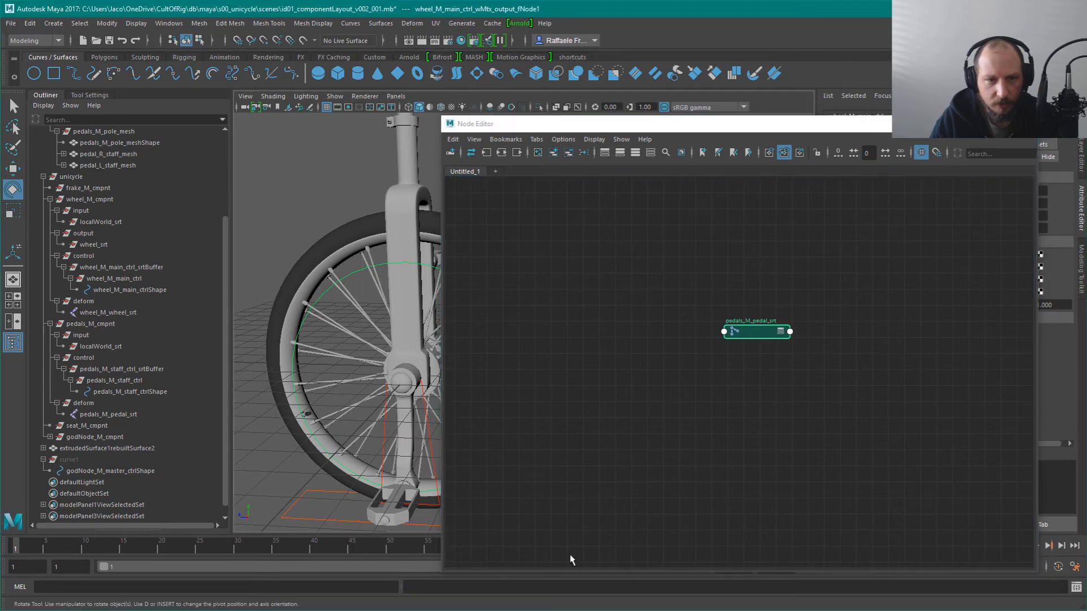
{"action": "right_click_drag", "start_coordinate": [391, 340], "coordinate": [320, 317], "text": "alt"}
{"action": "mouse_move", "coordinate": [483, 317]}
{"action": "middle_mouse_down", "text": "alt"}
{"action": "mouse_move", "coordinate": [551, 339]}
{"action": "mouse_move", "coordinate": [489, 330]}
{"action": "middle_mouse_up", "text": "alt"}
{"action": "left_click_drag", "start_coordinate": [442, 343], "coordinate": [539, 338]}
{"action": "left_click_drag", "start_coordinate": [397, 230], "coordinate": [475, 417]}
{"action": "left_click", "coordinate": [583, 152]}
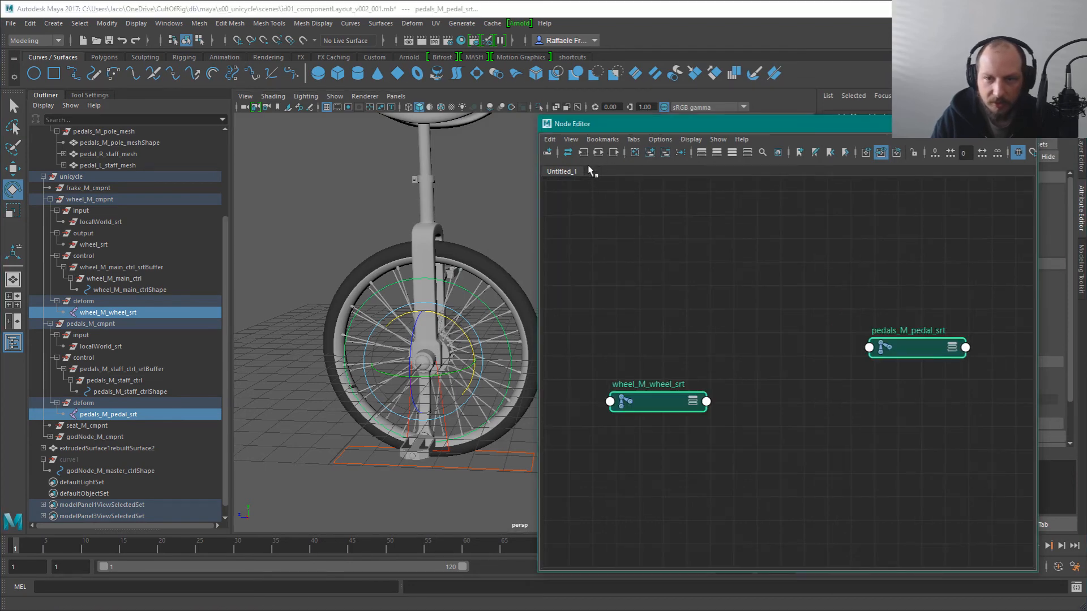
{"action": "left_click_drag", "start_coordinate": [655, 404], "coordinate": [679, 362]}
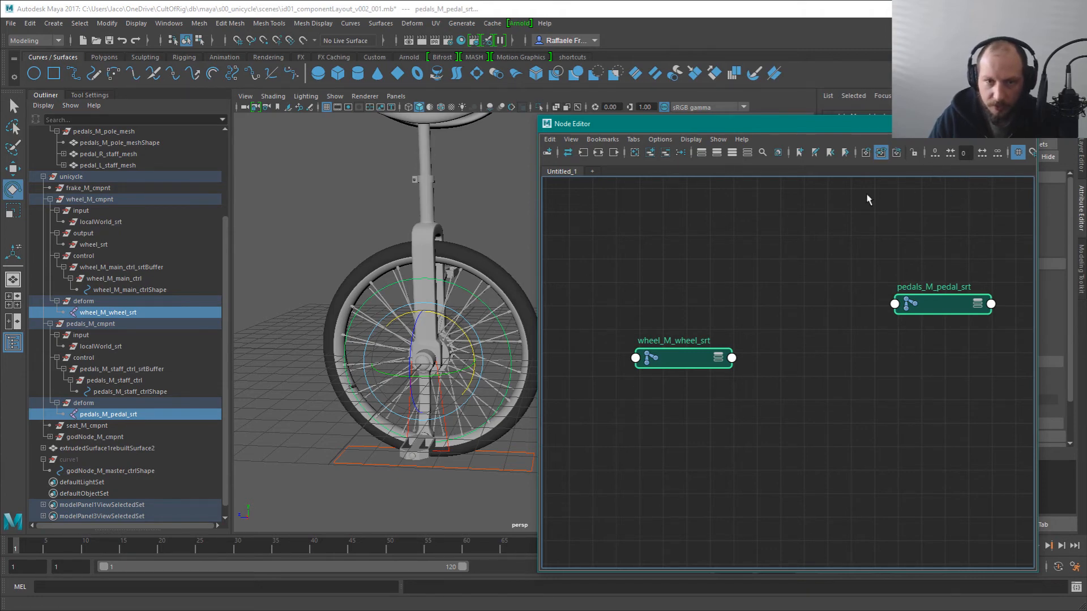
{"action": "left_click_drag", "start_coordinate": [847, 130], "coordinate": [849, 130]}
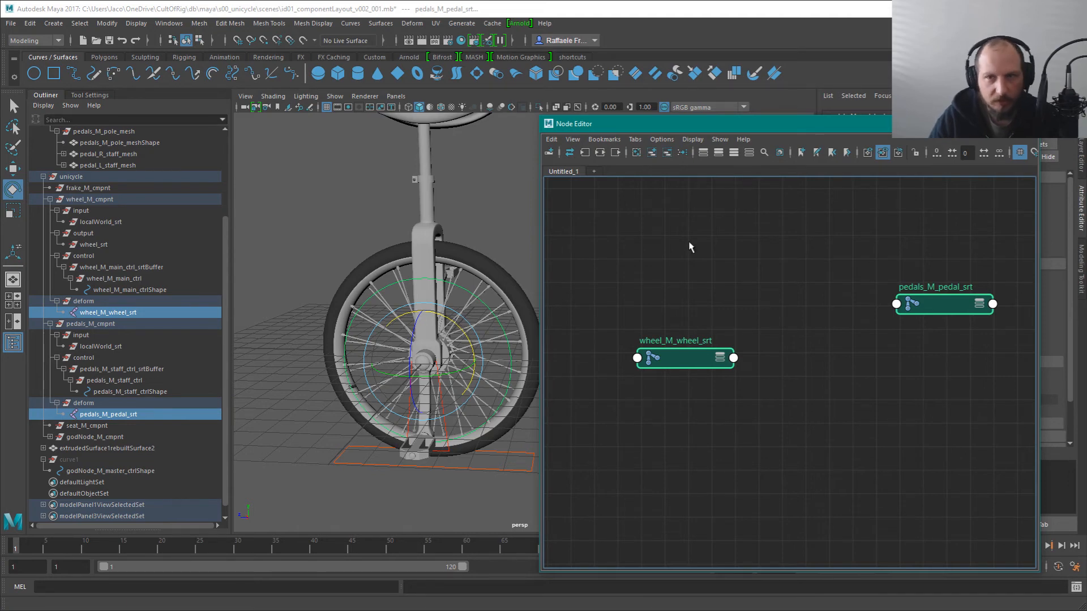
{"action": "left_click", "coordinate": [952, 153]}
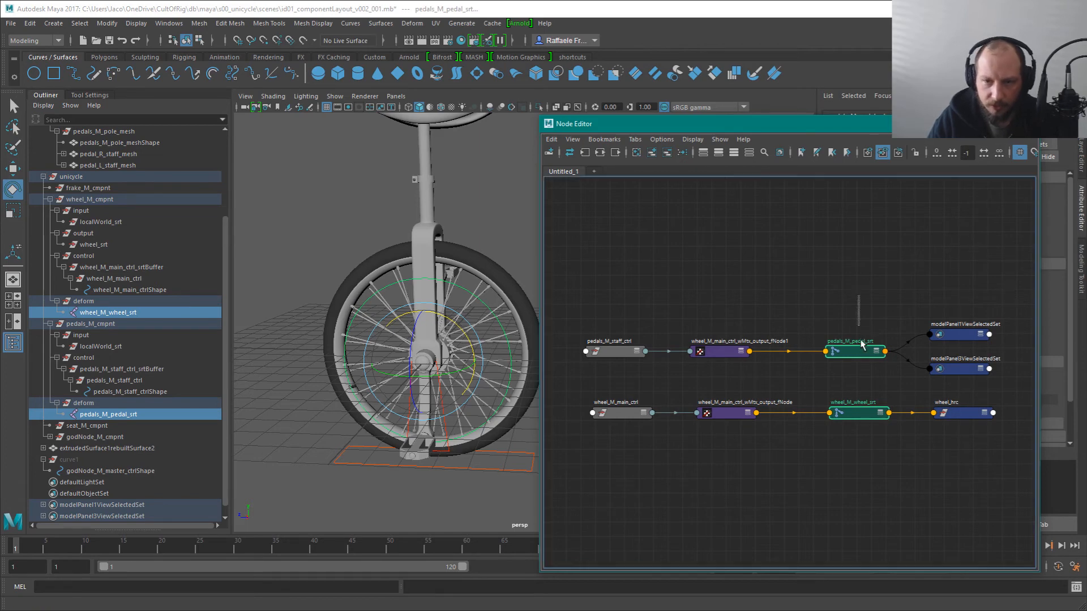
Set the graph traversal depth to 1, clear the graph and add back only wheel_M_wheel_srt and pedals_M_pedal_srt
{"action": "left_click", "coordinate": [967, 157]}
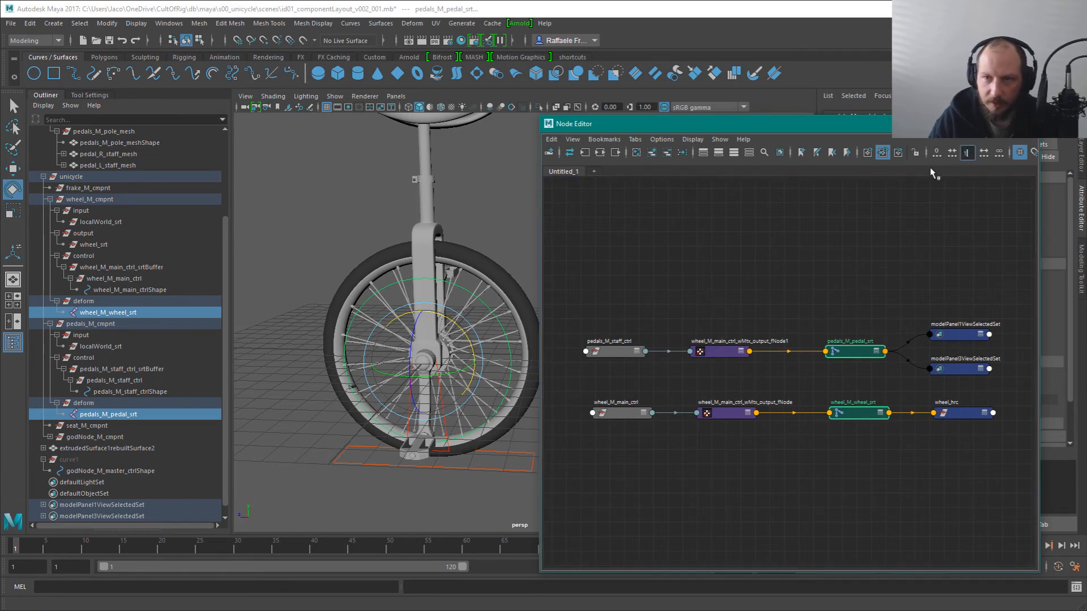
{"action": "left_click", "coordinate": [665, 140]}
{"action": "left_click", "coordinate": [677, 186]}
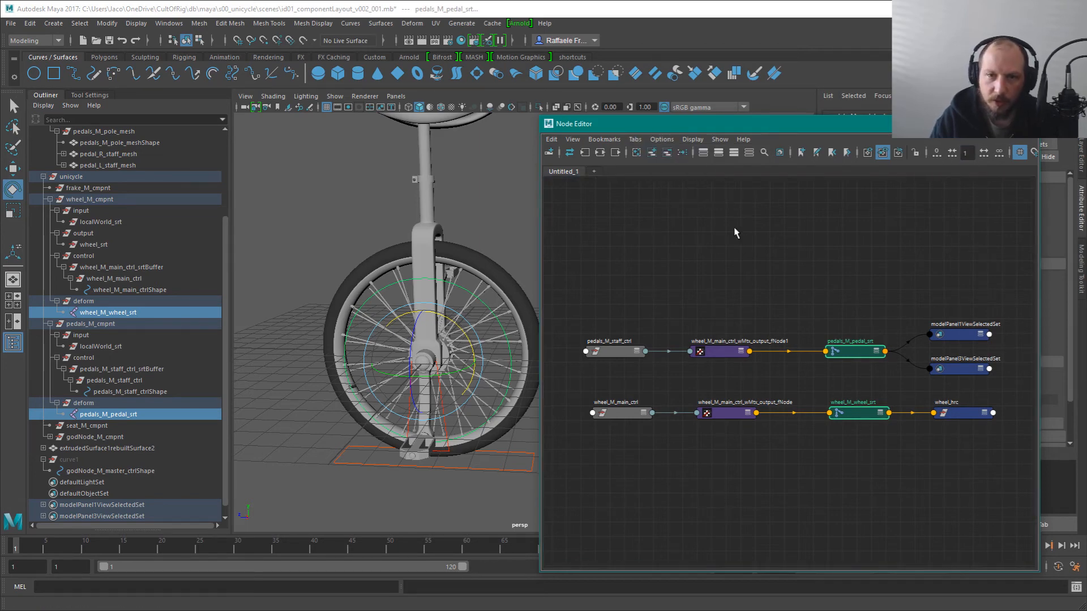
{"action": "left_click", "coordinate": [616, 153]}
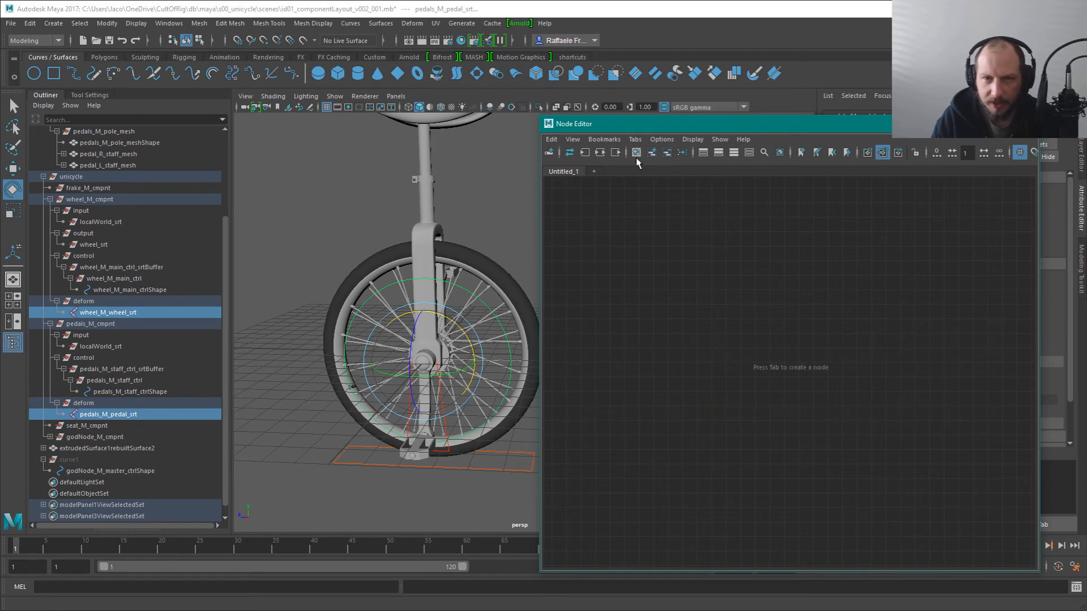
{"action": "left_click", "coordinate": [651, 152]}
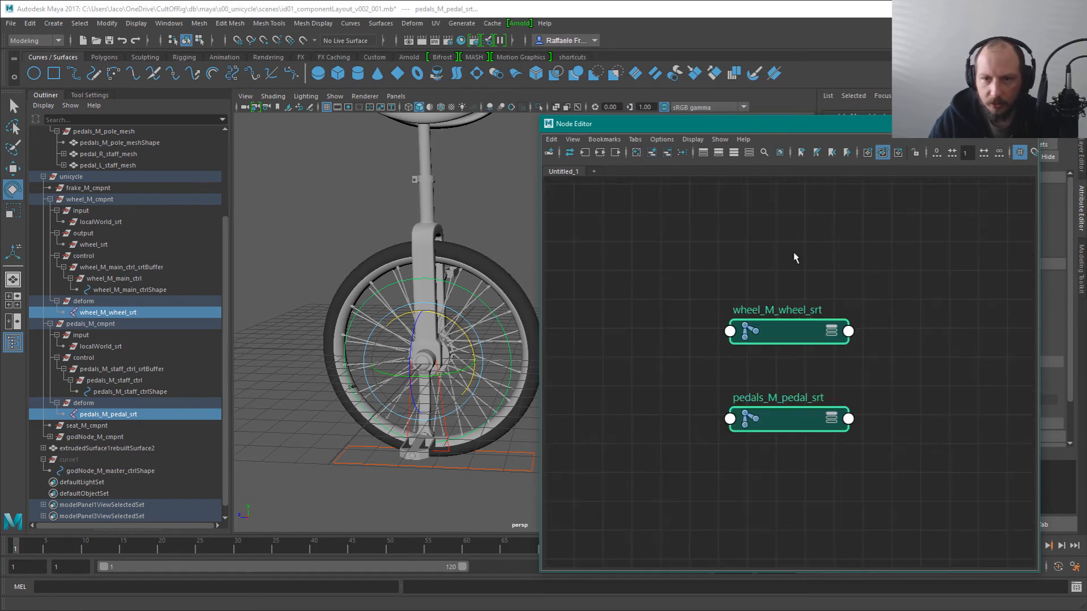
Compare the two joints' graph at different traversal depths, finishing with their connections graphed at depth 2
{"action": "left_click", "coordinate": [984, 154]}
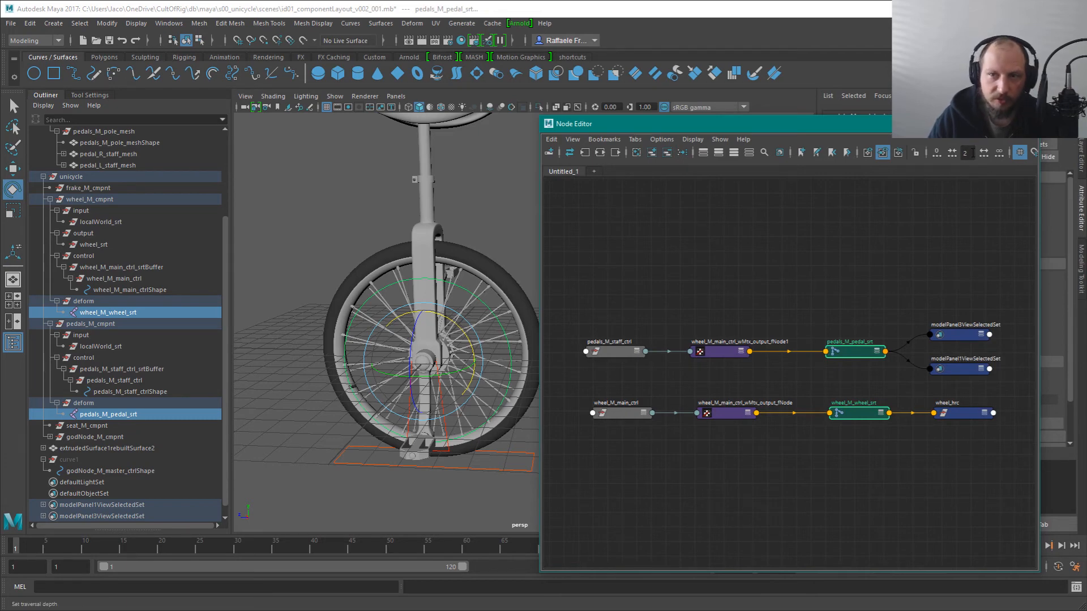
{"action": "left_click", "coordinate": [952, 154]}
{"action": "left_click", "coordinate": [952, 154]}
{"action": "left_click", "coordinate": [983, 154]}
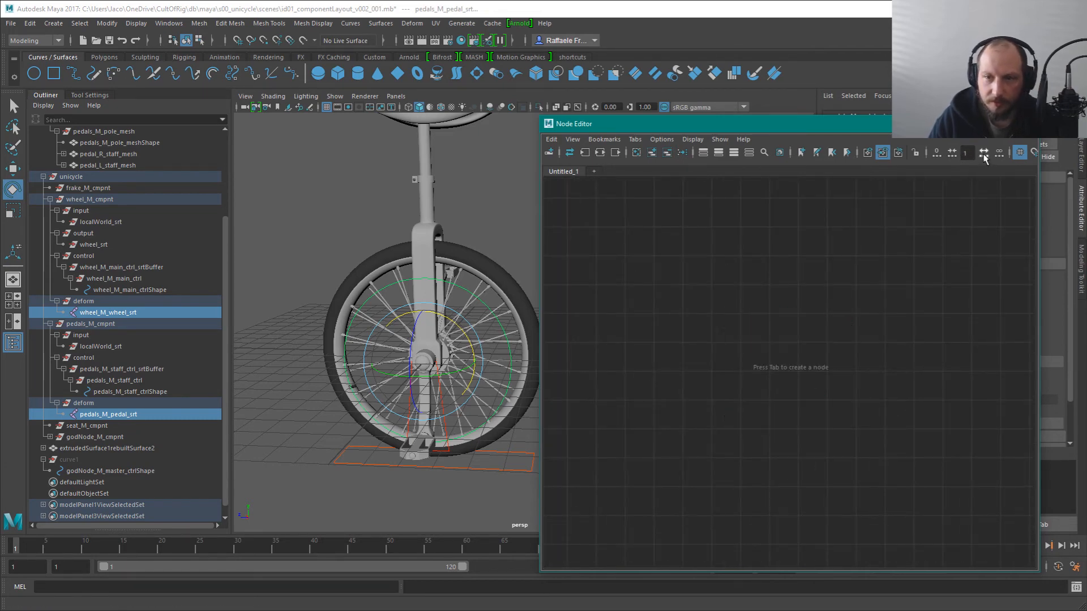
{"action": "left_click", "coordinate": [984, 155]}
{"action": "left_click", "coordinate": [952, 155]}
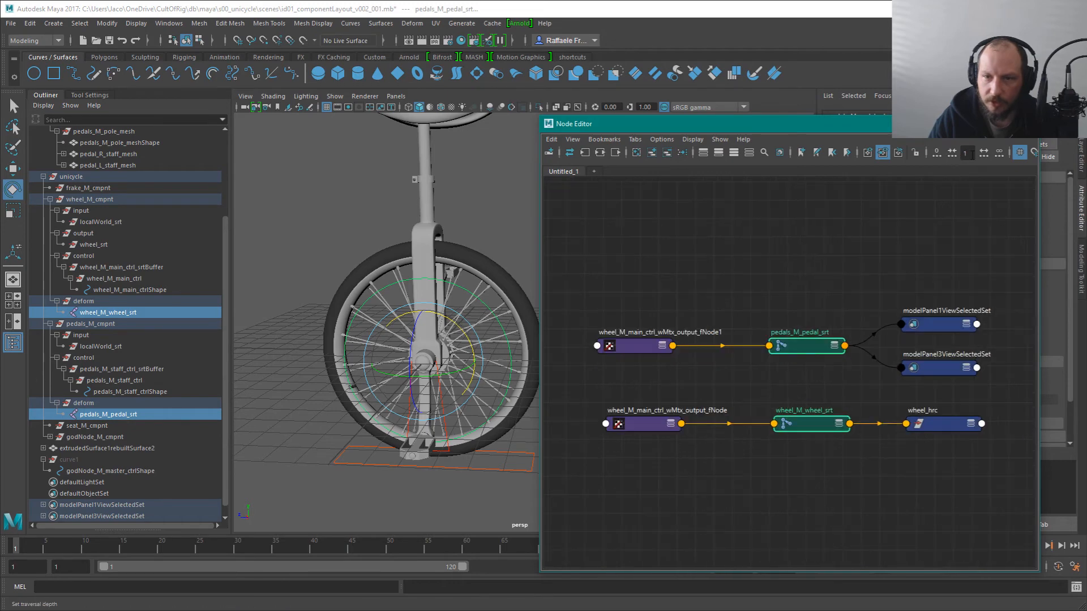
{"action": "left_click", "coordinate": [984, 155]}
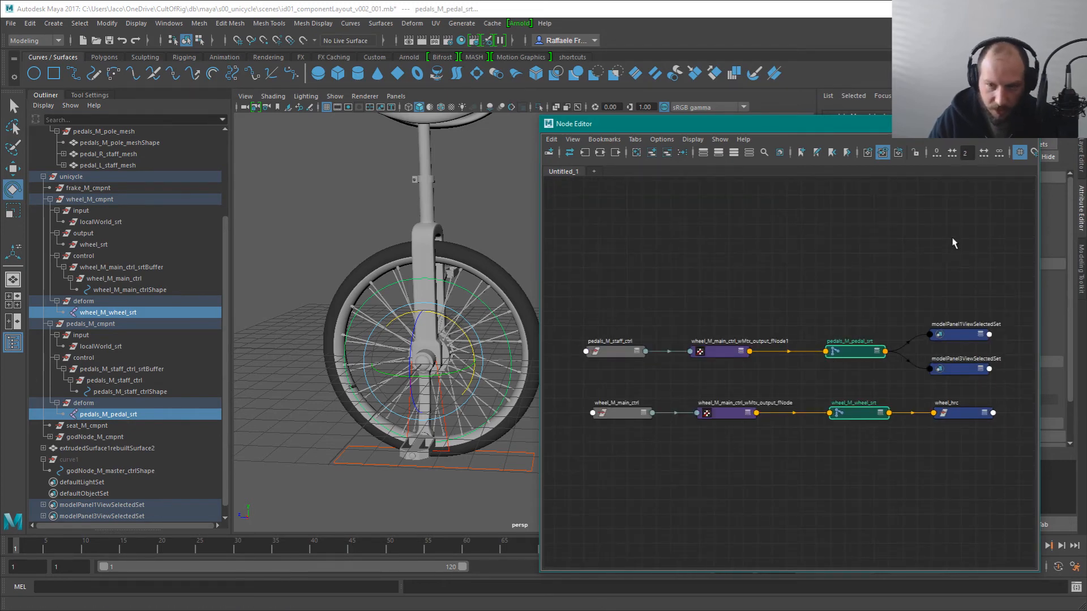
Select the nodes upstream and downstream of the two joints in the graph to trace both chains, and clear the selection
{"action": "key", "text": "shift+comma"}
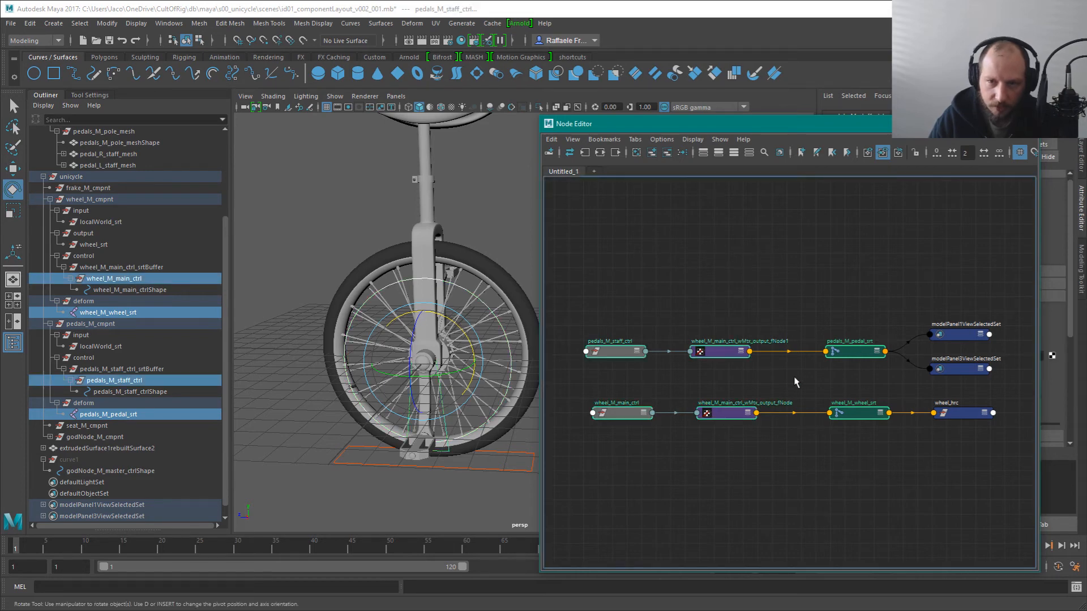
{"action": "left_click_drag", "start_coordinate": [855, 289], "coordinate": [842, 407]}
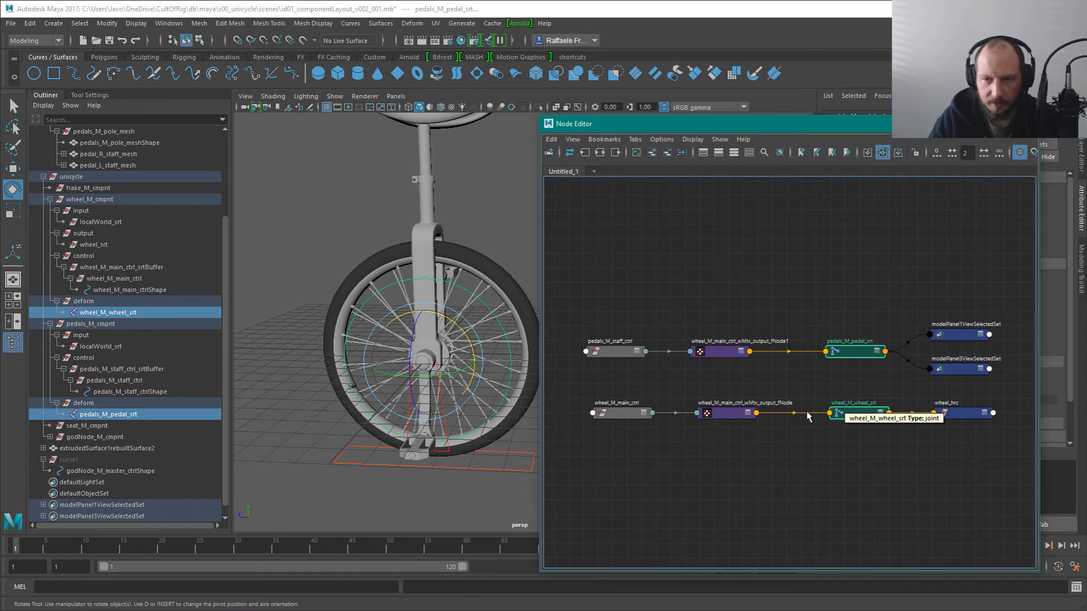
{"action": "key", "text": "ctrl+z"}
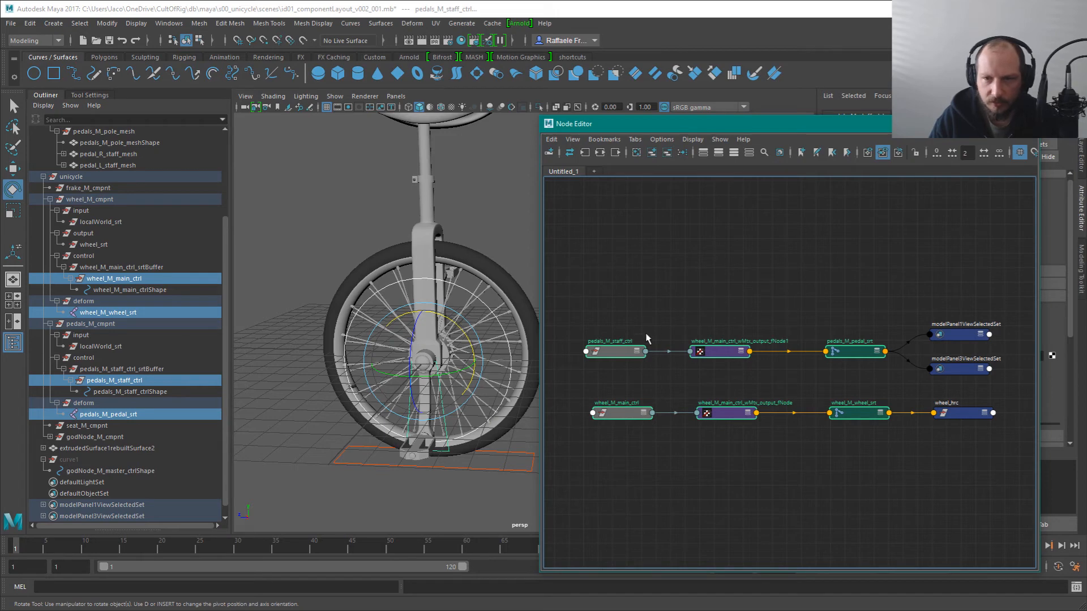
{"action": "left_click", "coordinate": [990, 536]}
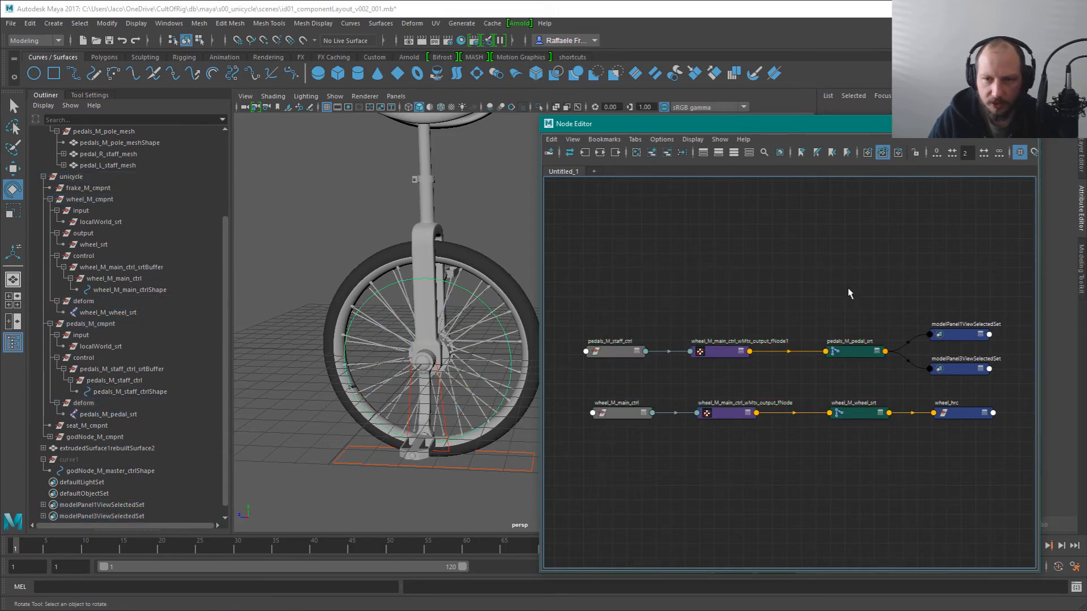
{"action": "left_click_drag", "start_coordinate": [848, 293], "coordinate": [858, 527]}
{"action": "key", "text": "shift+Right"}
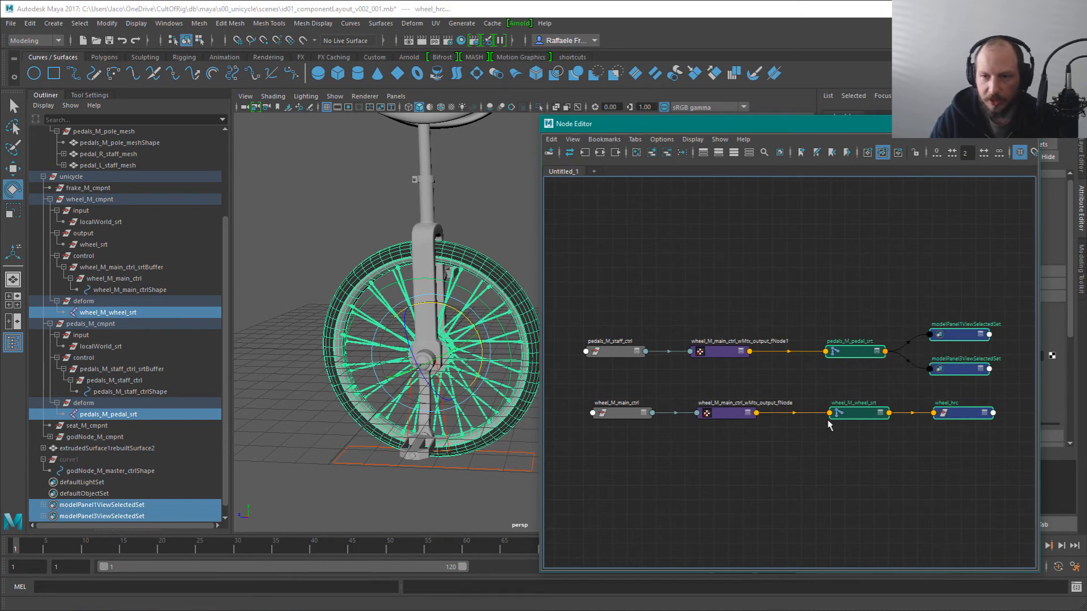
{"action": "left_click", "coordinate": [835, 376]}
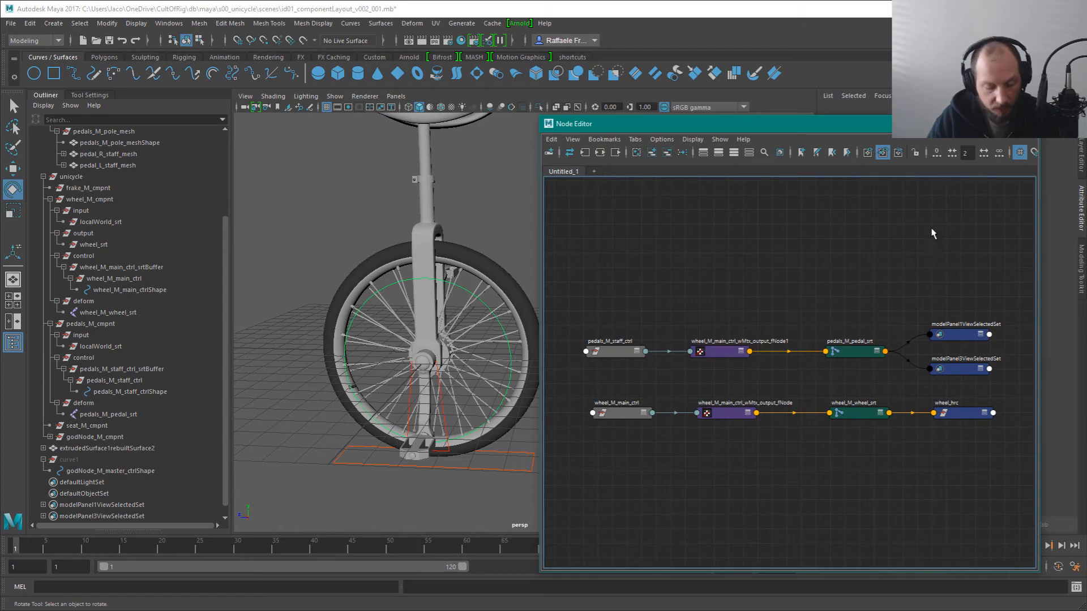
Shift the row of pedals nodes slightly up from the wheel chain and select pedals_M_staff_ctrl in the viewport
{"action": "left_click_drag", "start_coordinate": [621, 294], "coordinate": [960, 369]}
{"action": "left_click", "coordinate": [831, 233]}
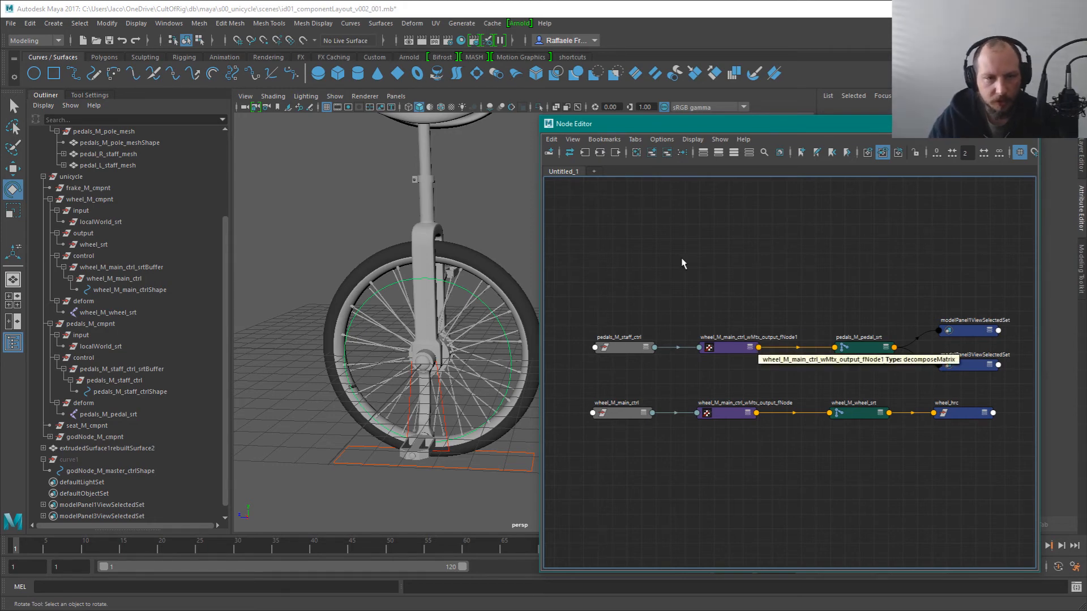
{"action": "left_click", "coordinate": [444, 421]}
{"action": "left_click_drag", "start_coordinate": [445, 421], "coordinate": [461, 347], "text": "alt"}
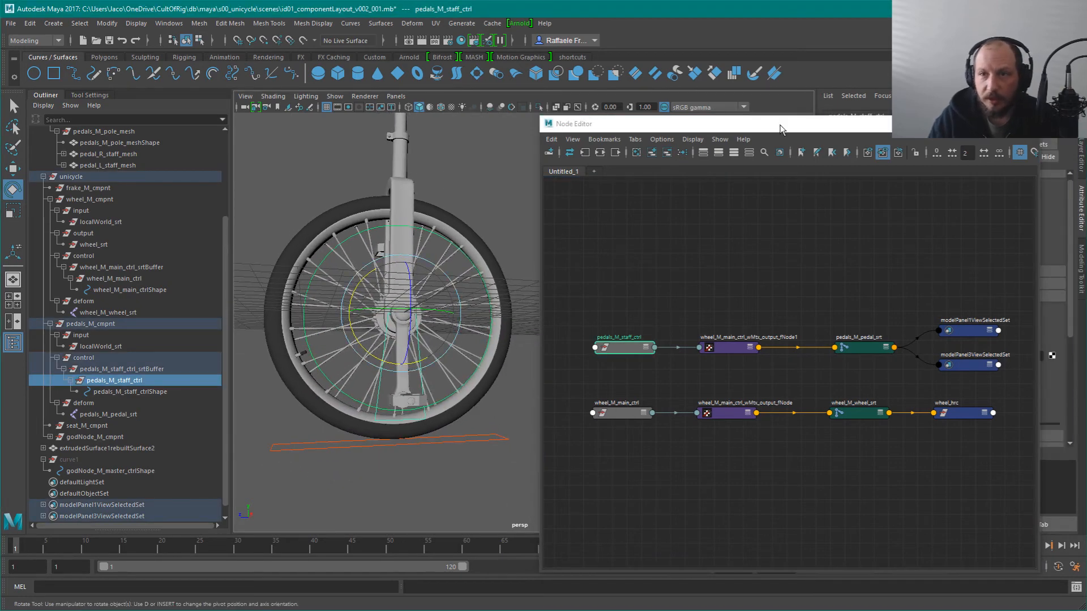
Add the pedals_hrc geometry group from the Outliner to the node graph, in the space above the pedals nodes
{"action": "left_click_drag", "start_coordinate": [779, 129], "coordinate": [801, 112]}
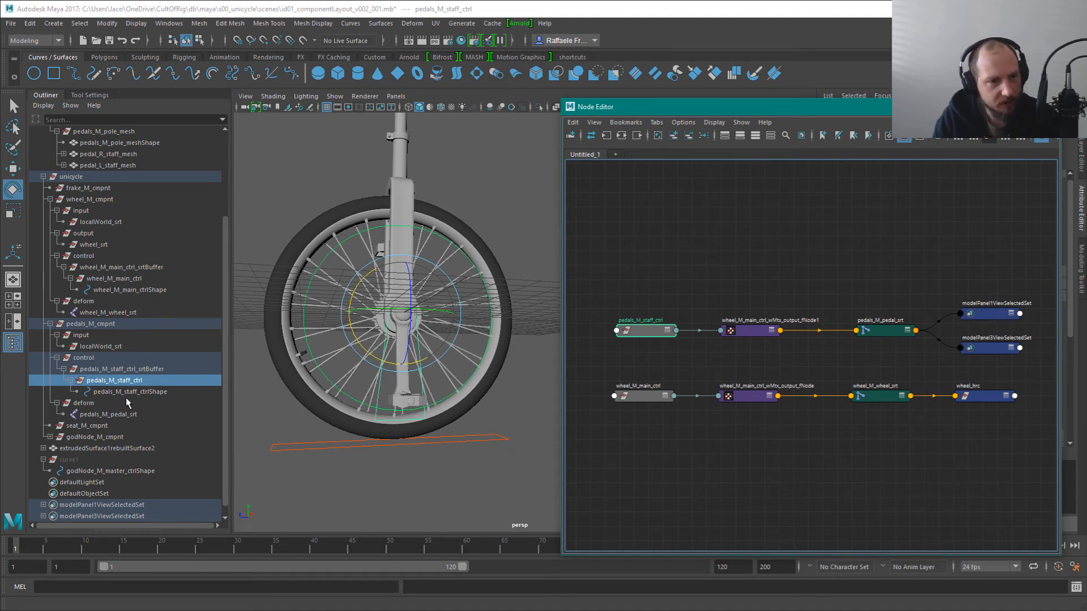
{"action": "left_click", "coordinate": [869, 330]}
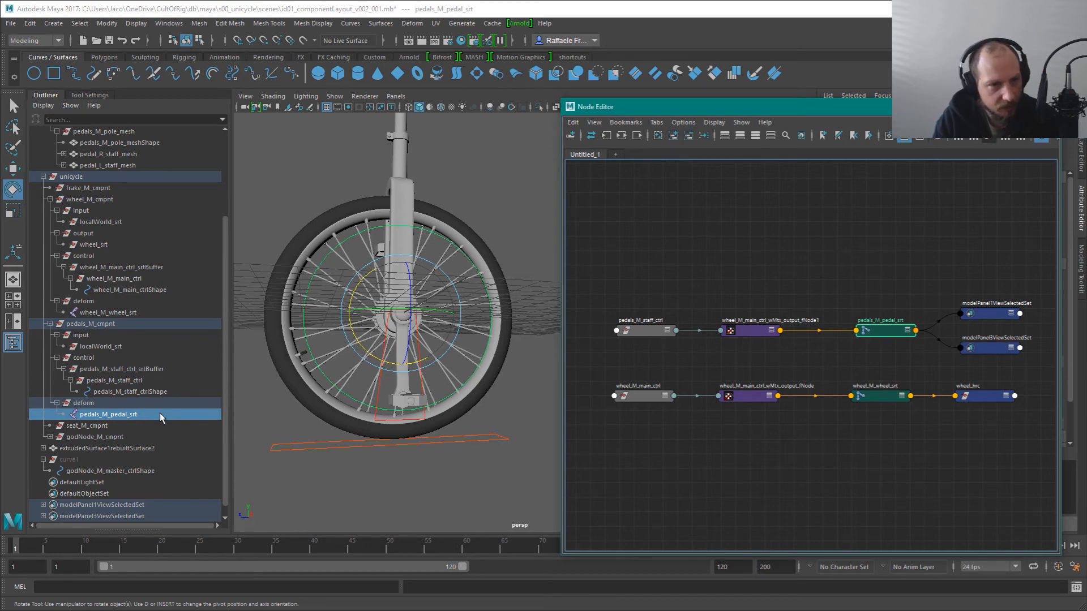
{"action": "left_click_drag", "start_coordinate": [224, 216], "coordinate": [226, 157]}
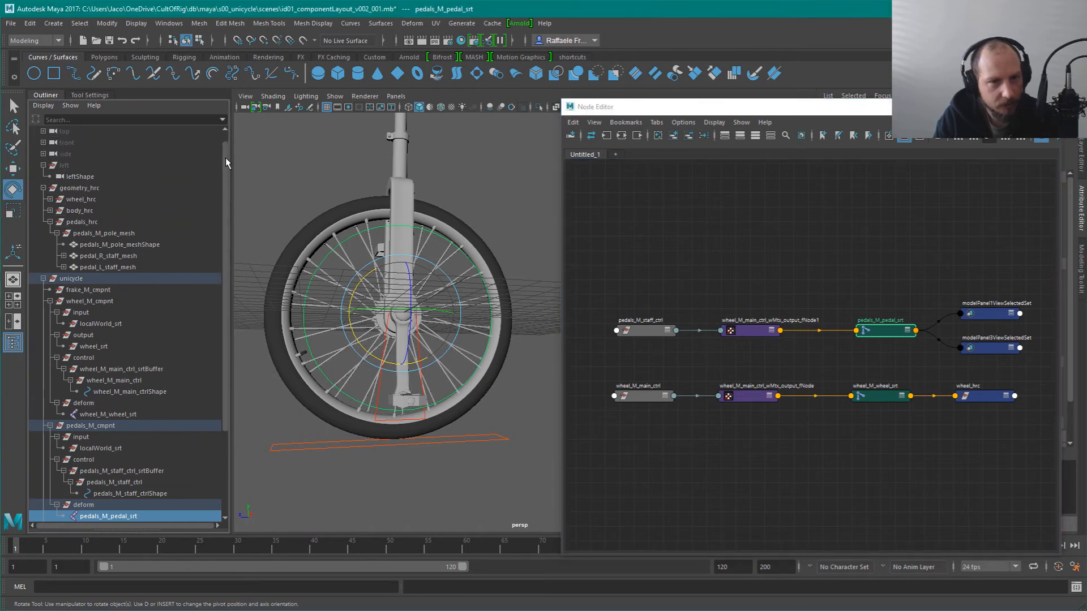
{"action": "left_click", "coordinate": [125, 234]}
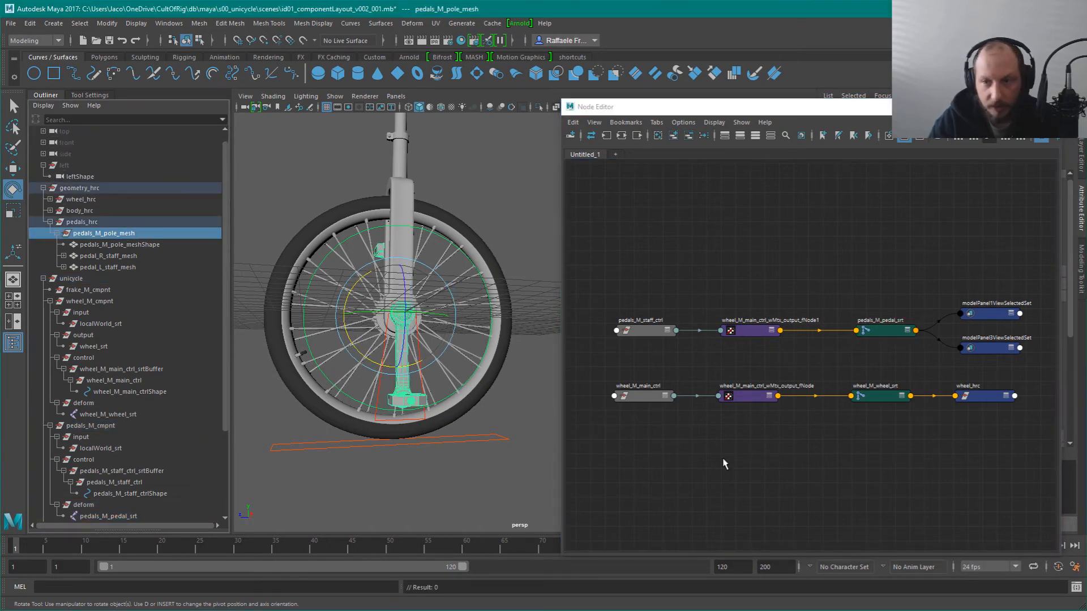
{"action": "left_click", "coordinate": [97, 223]}
{"action": "middle_click_drag", "start_coordinate": [97, 225], "coordinate": [910, 238]}
{"action": "middle_click_drag", "start_coordinate": [874, 298], "coordinate": [773, 329], "text": "alt"}
{"action": "left_click_drag", "start_coordinate": [814, 298], "coordinate": [872, 298]}
{"action": "scroll", "coordinate": [853, 220], "scroll_direction": "up", "scroll_amount": 2}
Expand pedals_M_pedal_srt and pedals_hrc to show all their attributes and arrange the two nodes side by side above the other nodes
{"action": "left_click", "coordinate": [766, 460]}
{"action": "key", "text": "2"}
{"action": "key", "text": "3"}
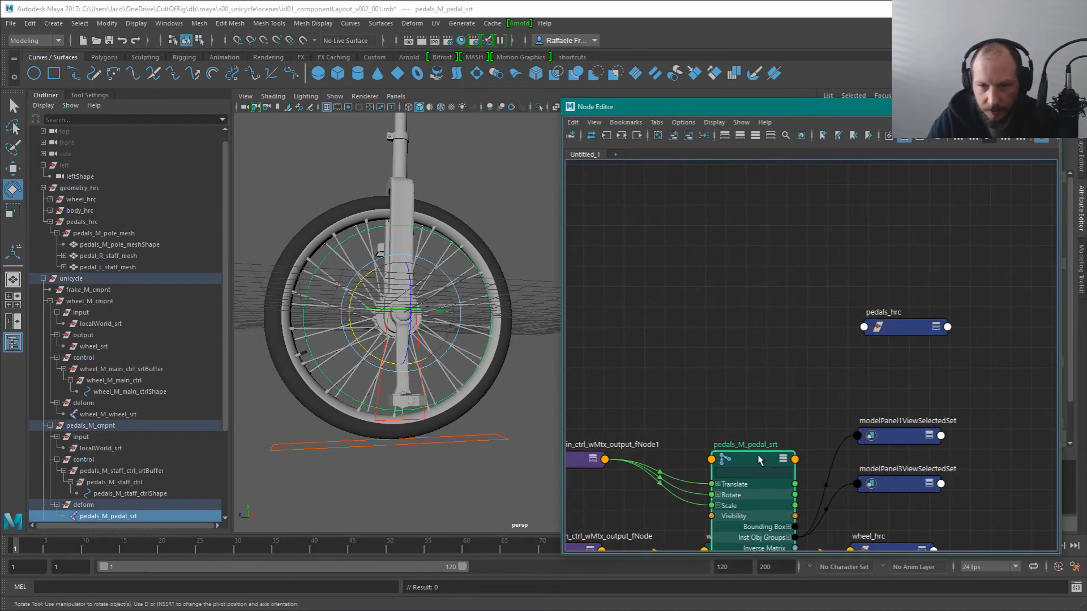
{"action": "middle_click_drag", "start_coordinate": [754, 452], "coordinate": [783, 317], "text": "alt"}
{"action": "left_click_drag", "start_coordinate": [783, 316], "coordinate": [747, 152]}
{"action": "middle_click_drag", "start_coordinate": [853, 190], "coordinate": [796, 325], "text": "alt"}
{"action": "left_click", "coordinate": [856, 327]}
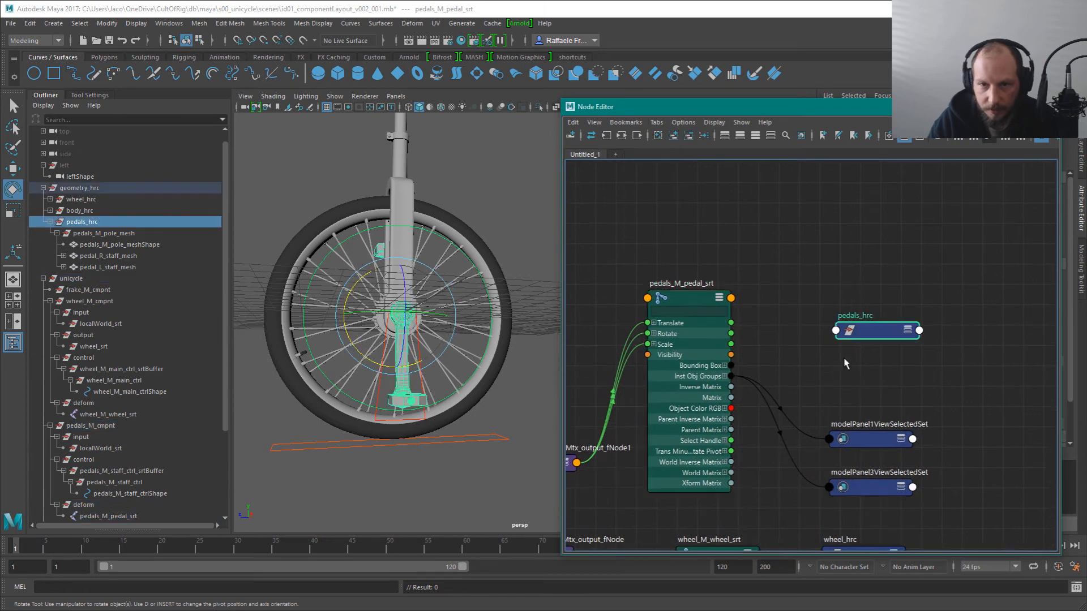
{"action": "key", "text": "3"}
{"action": "middle_click_drag", "start_coordinate": [869, 325], "coordinate": [925, 220], "text": "alt"}
{"action": "left_click_drag", "start_coordinate": [928, 221], "coordinate": [882, 104]}
{"action": "middle_click_drag", "start_coordinate": [806, 211], "coordinate": [753, 375], "text": "alt"}
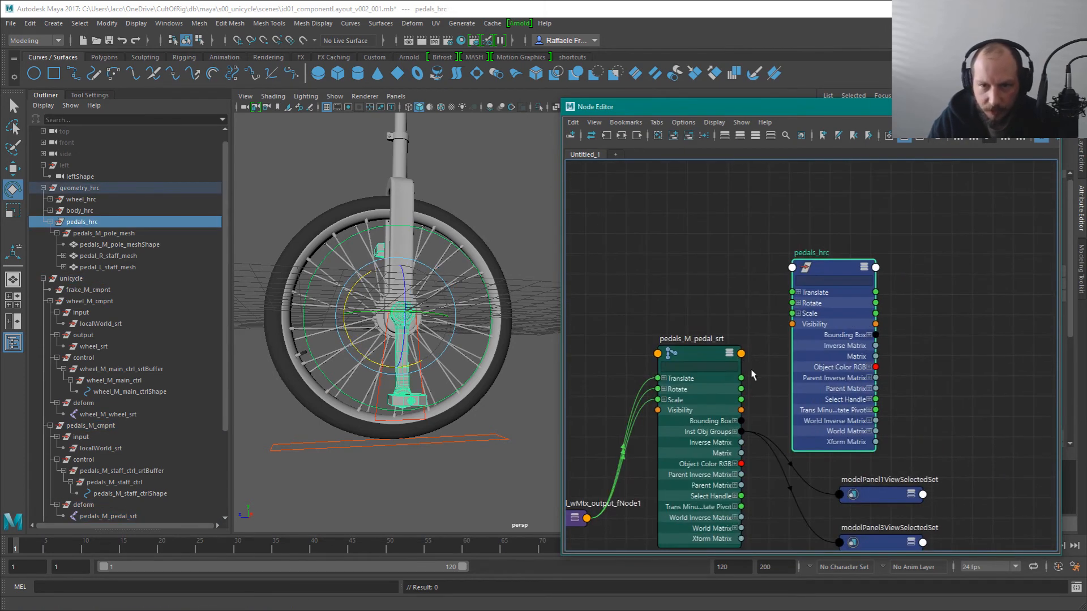
Connect the Translate, Rotate and Scale outputs of pedals_M_pedal_srt to the matching inputs of pedals_hrc
{"action": "left_click_drag", "start_coordinate": [741, 377], "coordinate": [791, 328]}
{"action": "left_click_drag", "start_coordinate": [741, 377], "coordinate": [791, 292]}
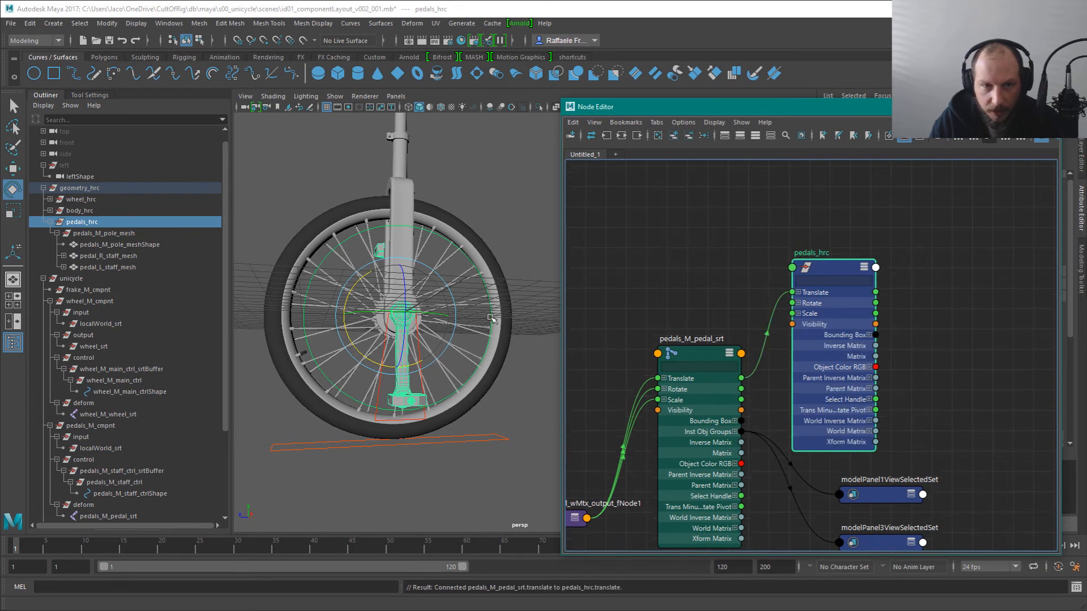
{"action": "left_click_drag", "start_coordinate": [492, 319], "coordinate": [447, 320], "text": "alt"}
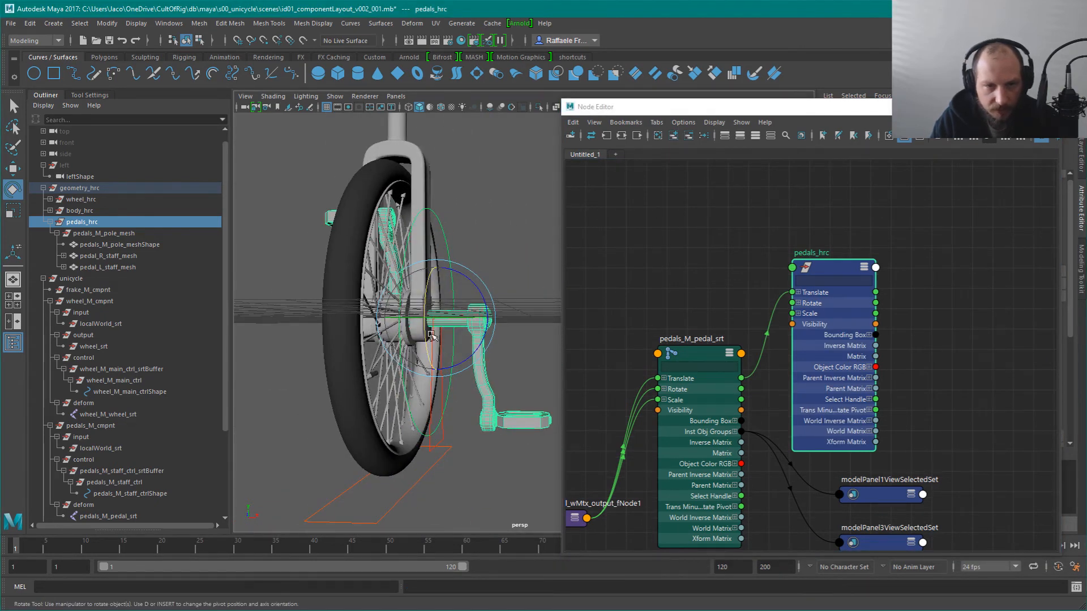
{"action": "left_click_drag", "start_coordinate": [740, 389], "coordinate": [791, 313]}
{"action": "left_click", "coordinate": [479, 313]}
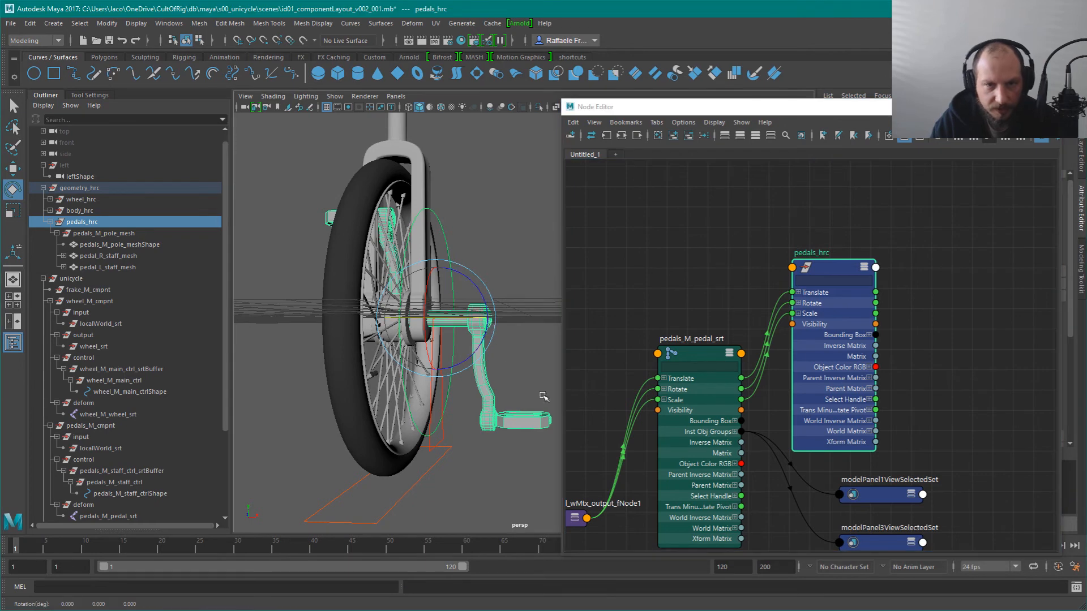
Select the pedal_L_staff_mesh crank arm and put the Node Editor away to expose the mesh's transform attributes
{"action": "left_click", "coordinate": [485, 397]}
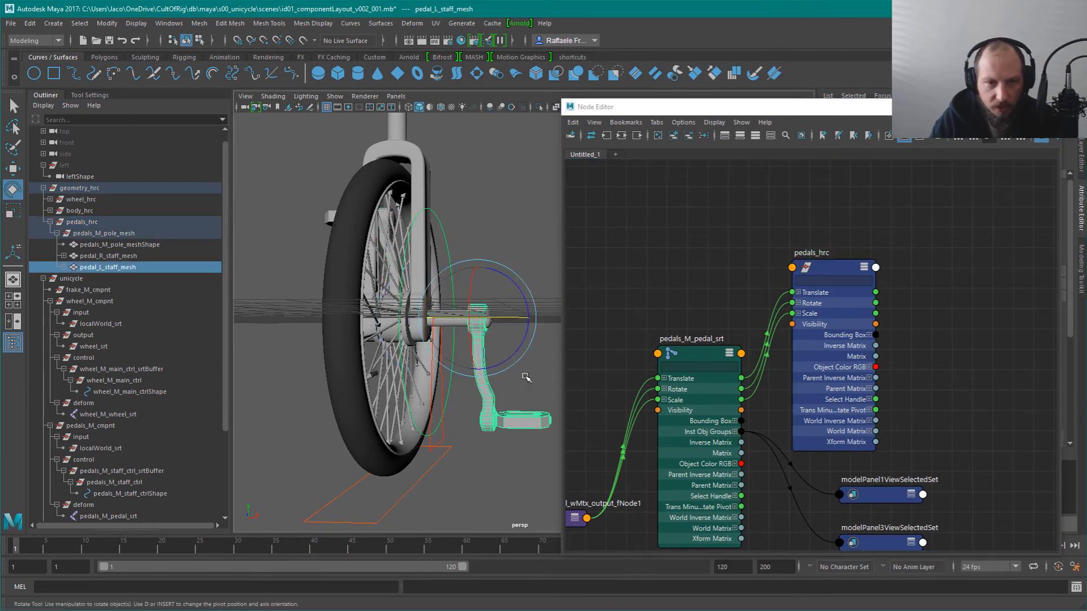
{"action": "left_click_drag", "start_coordinate": [481, 362], "coordinate": [450, 339], "text": "alt"}
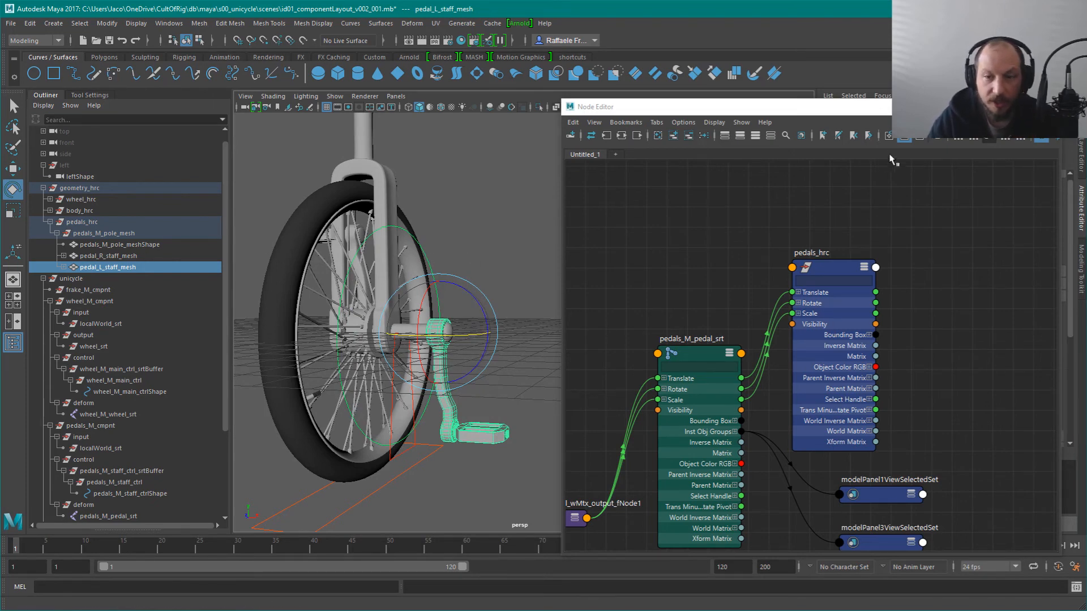
{"action": "left_click_drag", "start_coordinate": [874, 99], "coordinate": [856, 115]}
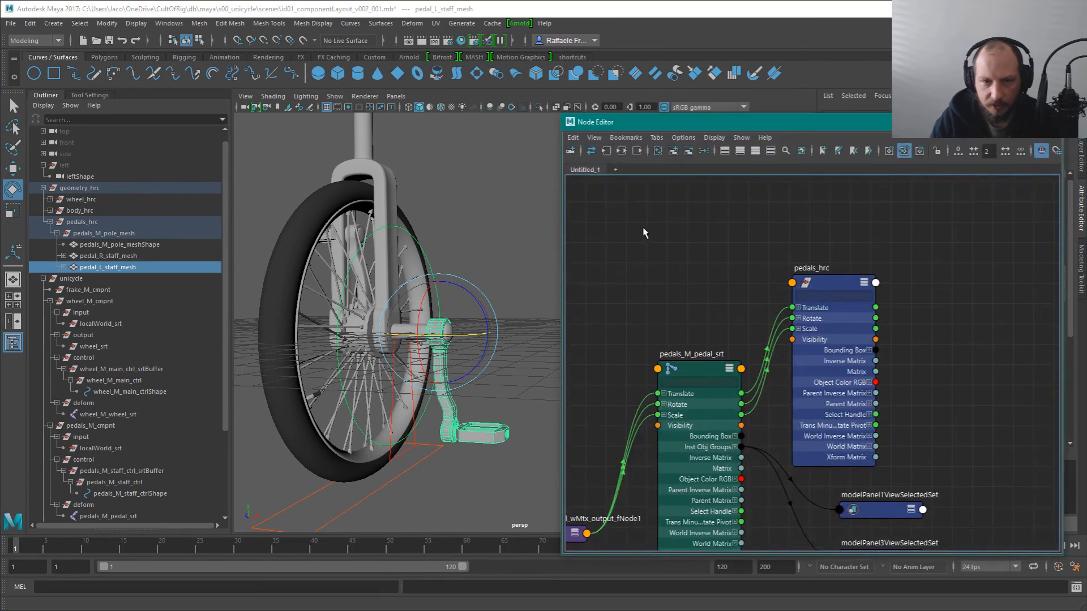
{"action": "middle_click_drag", "start_coordinate": [709, 252], "coordinate": [635, 230], "text": "alt"}
{"action": "middle_click_drag", "start_coordinate": [677, 342], "coordinate": [807, 303], "text": "alt"}
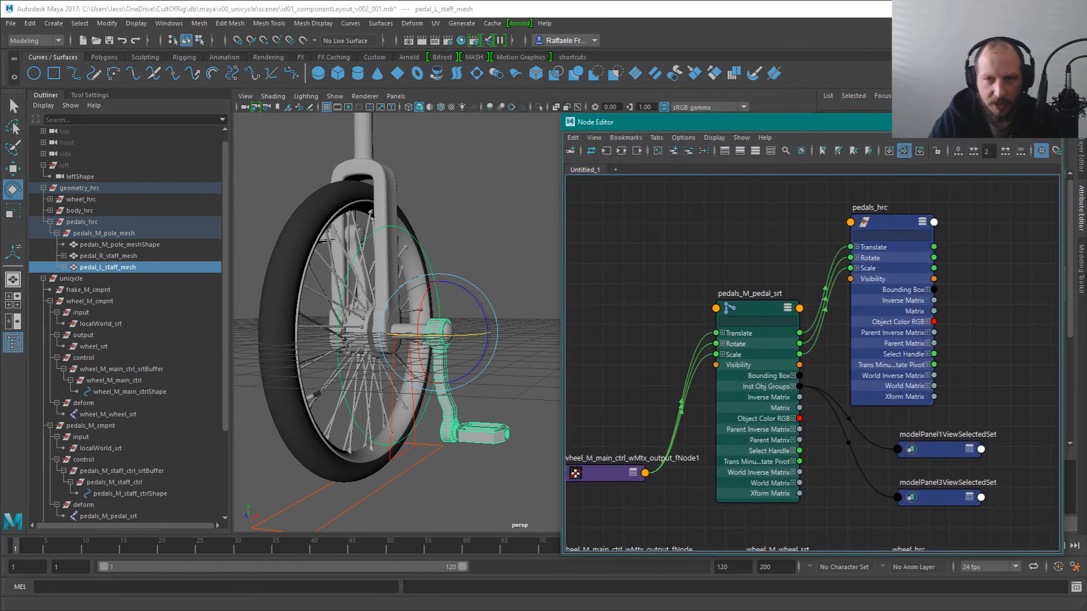
{"action": "left_click", "coordinate": [1001, 124]}
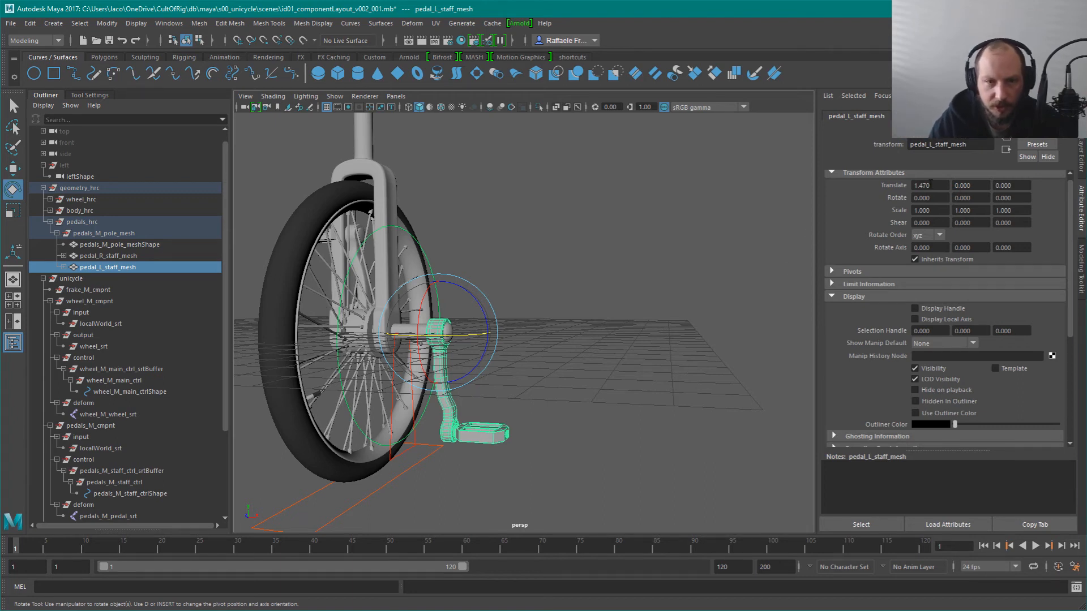
Examine the attributes of pedals_M_pole_mesh, its parent group pedals_hrc and its shape pedals_M_pole_meshShape
{"action": "left_click", "coordinate": [104, 233]}
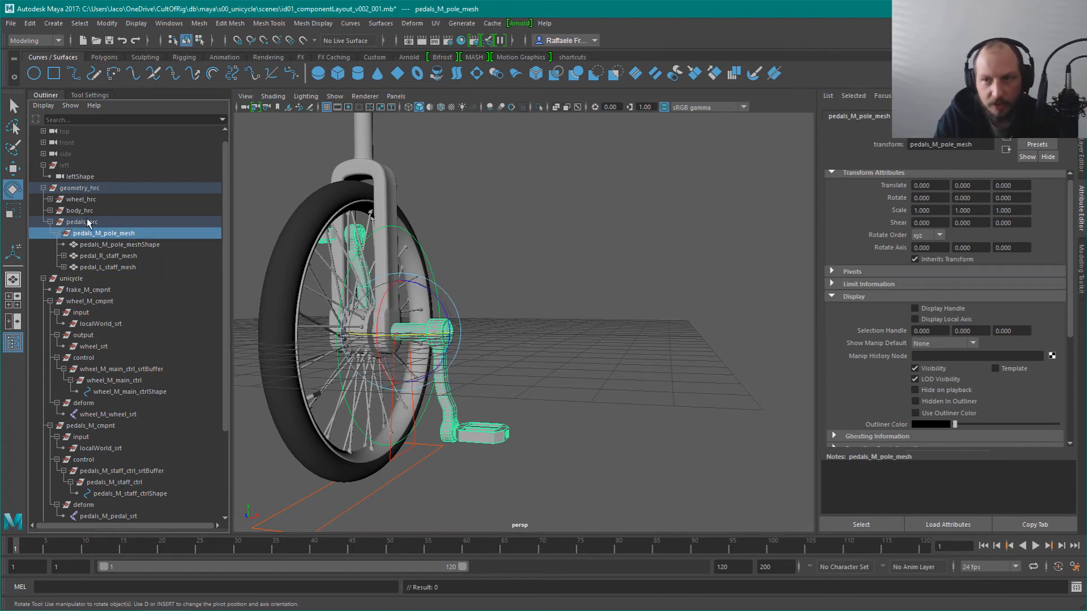
{"action": "left_click", "coordinate": [86, 222]}
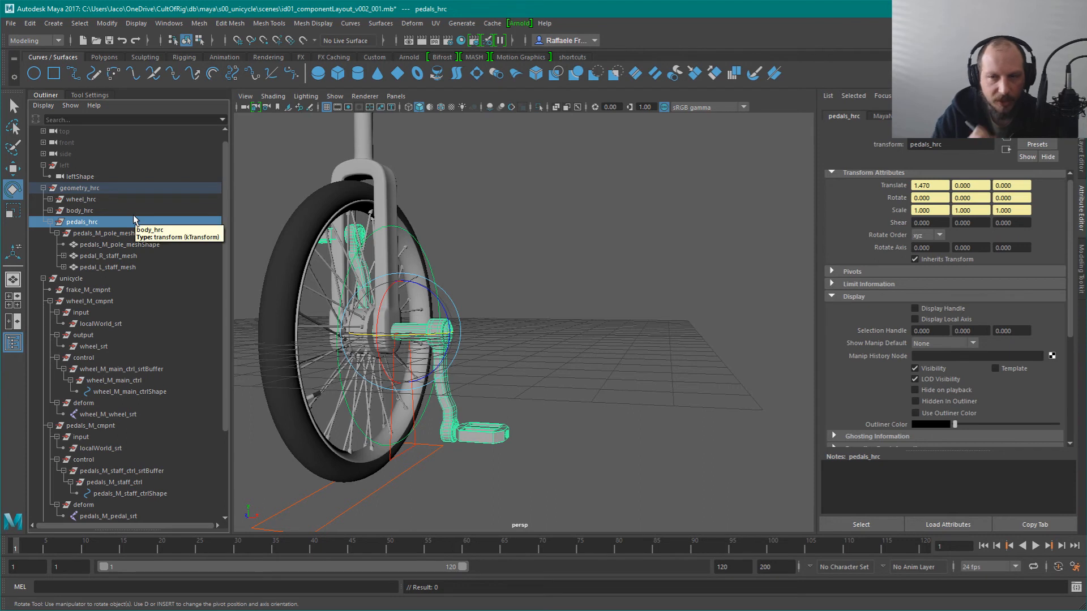
{"action": "left_click", "coordinate": [93, 233]}
{"action": "left_click", "coordinate": [123, 245]}
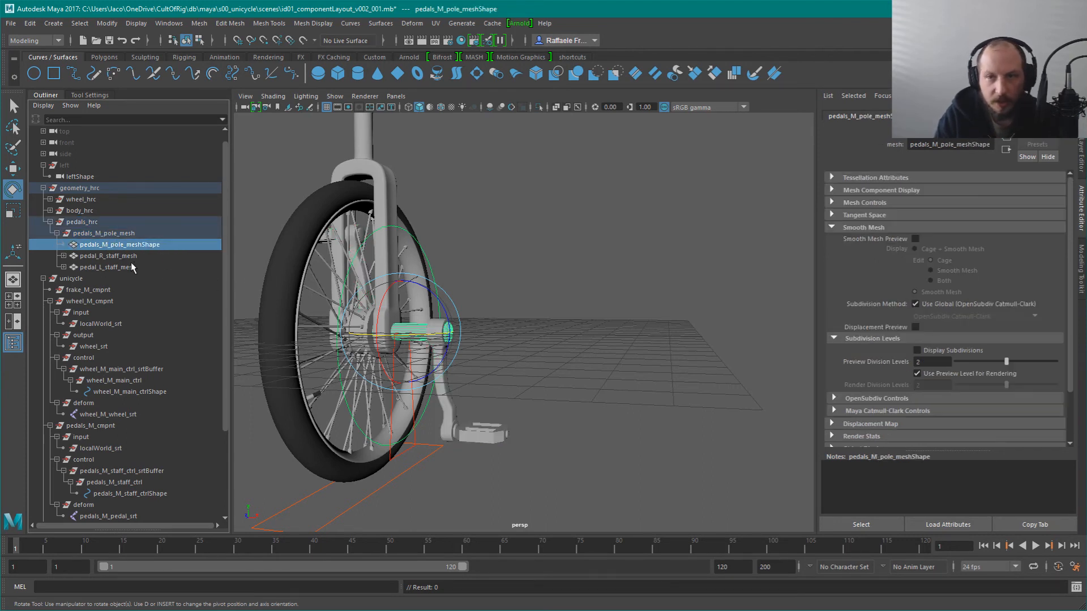
{"action": "key", "text": "ctrl+a"}
{"action": "key", "text": "ctrl+a"}
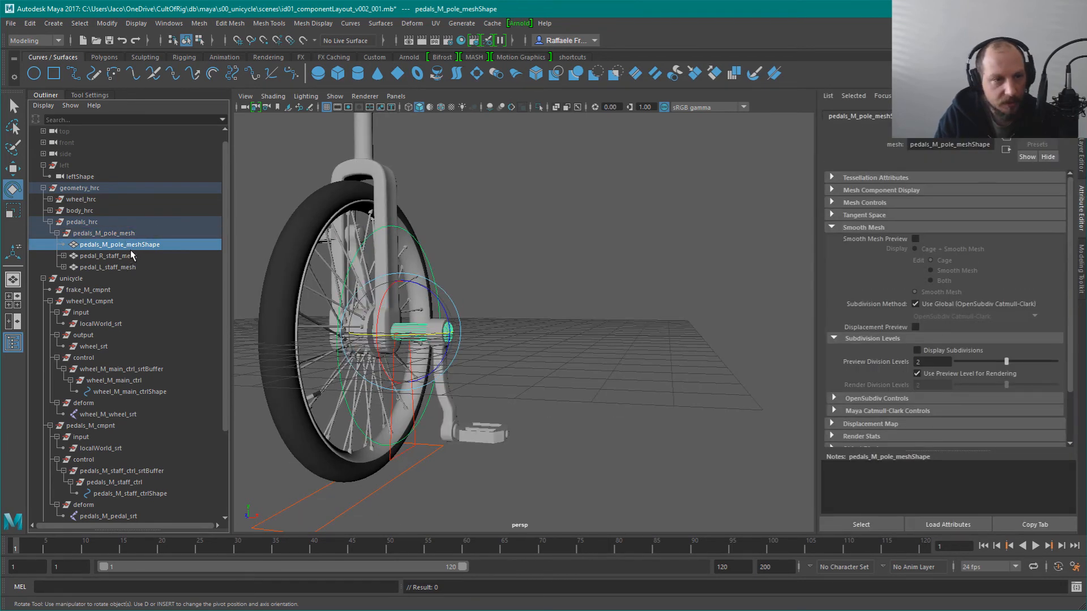
Hide shape nodes in the Outliner and expand both pedal staff meshes to show their pin mesh children
{"action": "left_click", "coordinate": [43, 105]}
{"action": "left_click", "coordinate": [52, 137]}
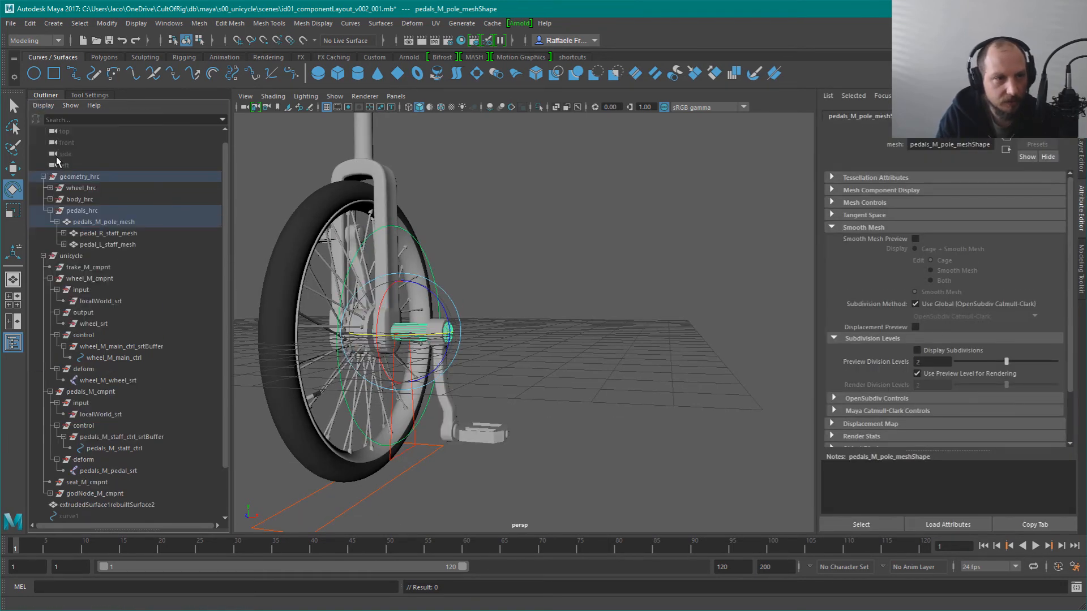
{"action": "left_click", "coordinate": [97, 233]}
{"action": "left_click", "coordinate": [63, 244]}
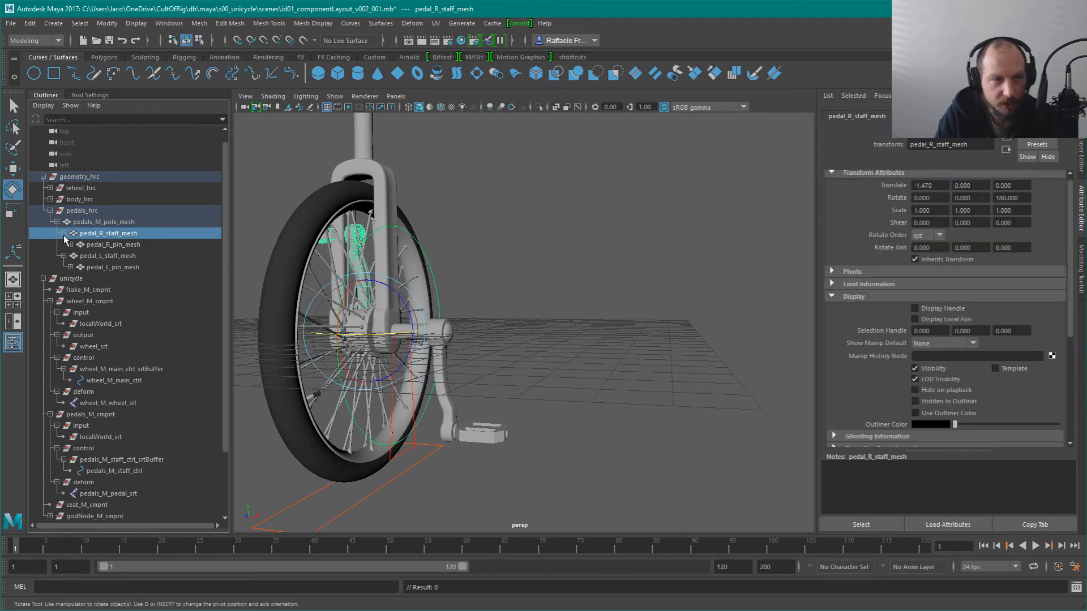
Set Translate X of pedal_L_staff_mesh to 0 and check the crank arm against pedals_M_pole_mesh
{"action": "left_click", "coordinate": [112, 255]}
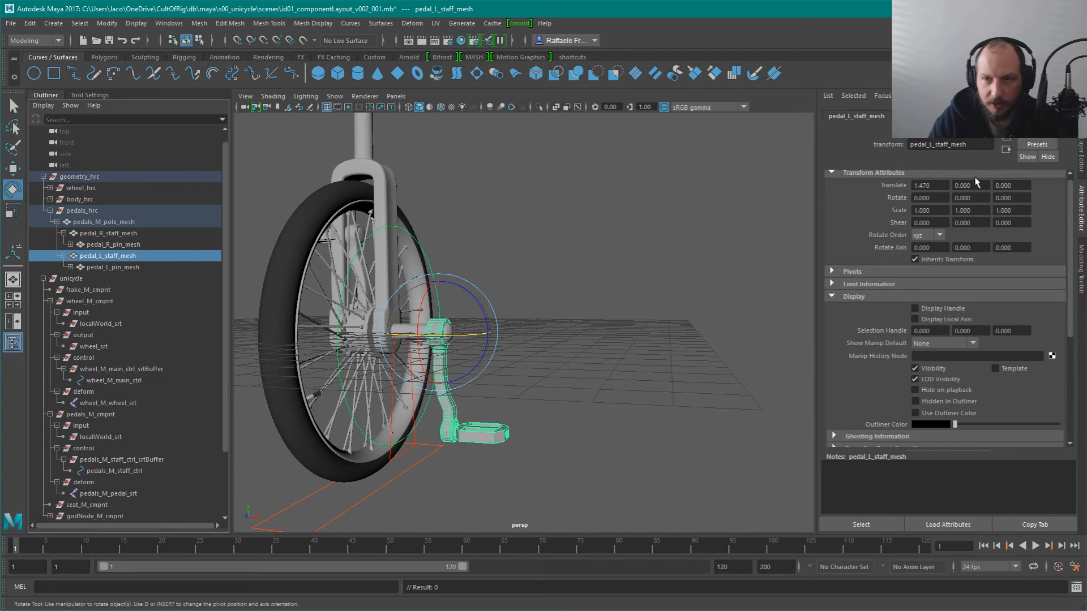
{"action": "left_click", "coordinate": [956, 170]}
{"action": "key", "text": "ctrl+a"}
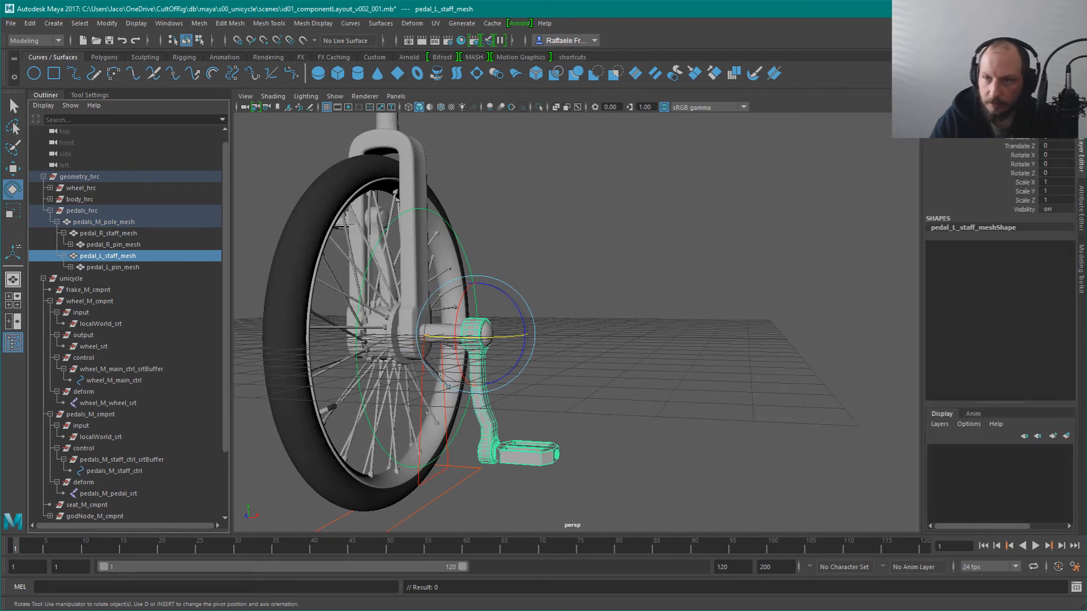
{"action": "left_click", "coordinate": [1055, 128]}
{"action": "type", "text": "0"}
{"action": "key", "text": "Return"}
{"action": "left_click", "coordinate": [541, 323]}
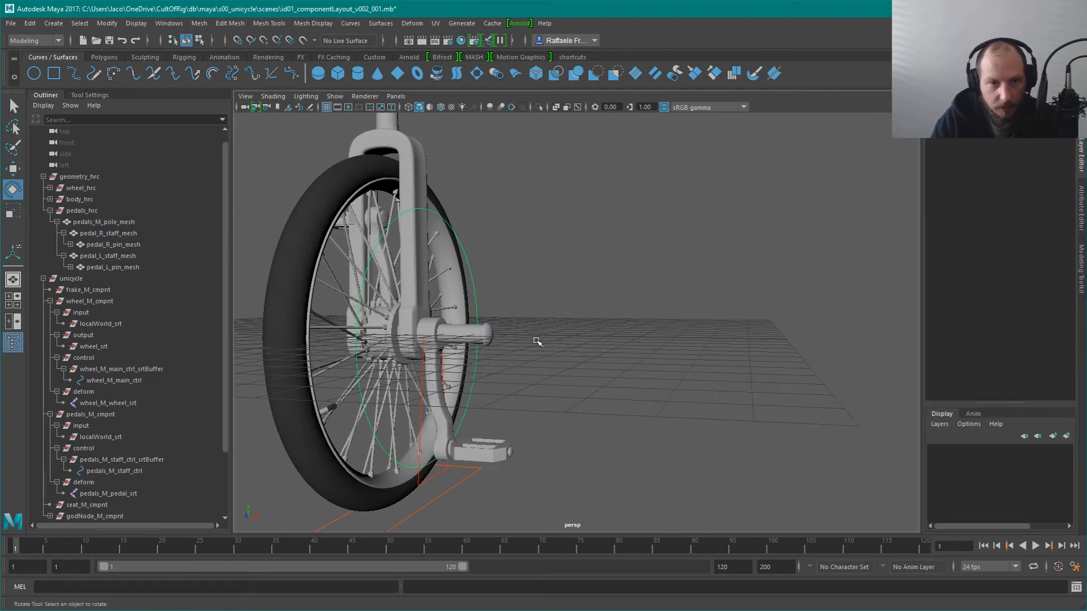
{"action": "left_click", "coordinate": [489, 338]}
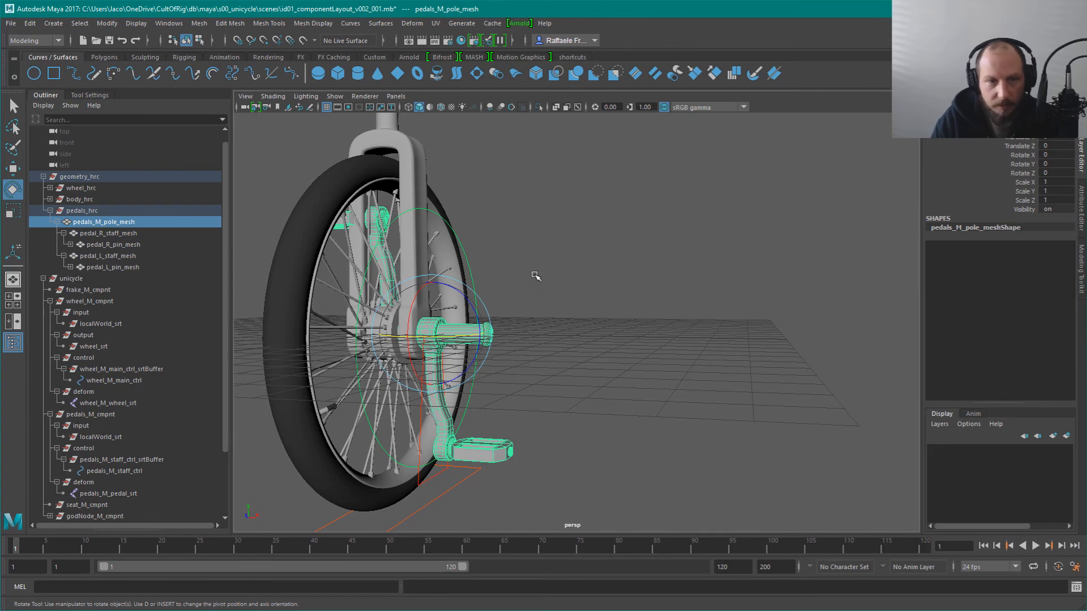
{"action": "left_click_drag", "start_coordinate": [535, 275], "coordinate": [578, 268], "text": "alt"}
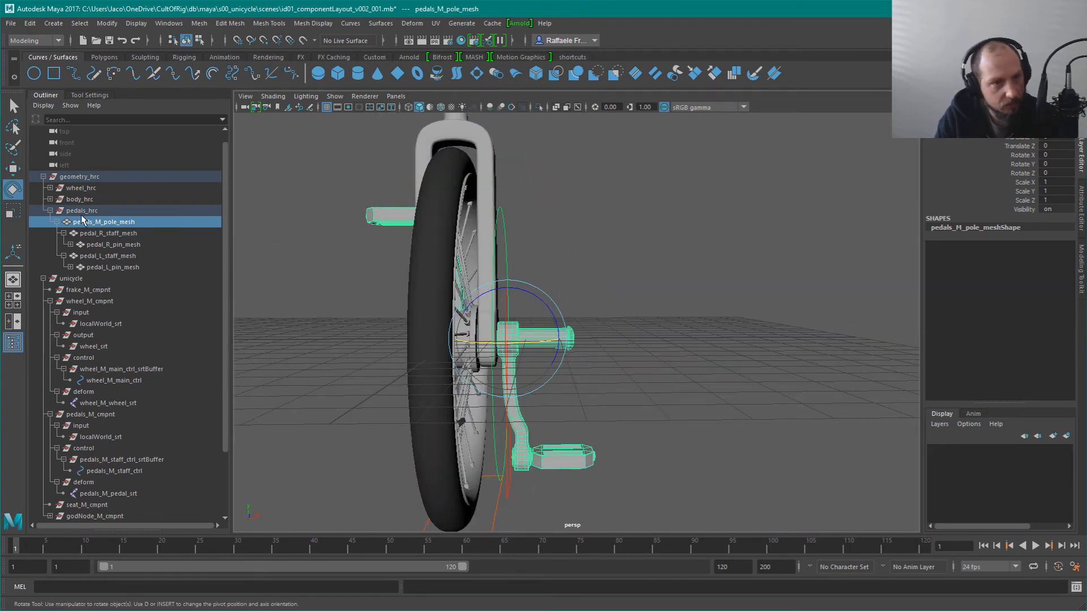
Rename the pedals_hrc group as pedals_M_hrc
{"action": "key", "text": "Up"}
{"action": "key", "text": "Down"}
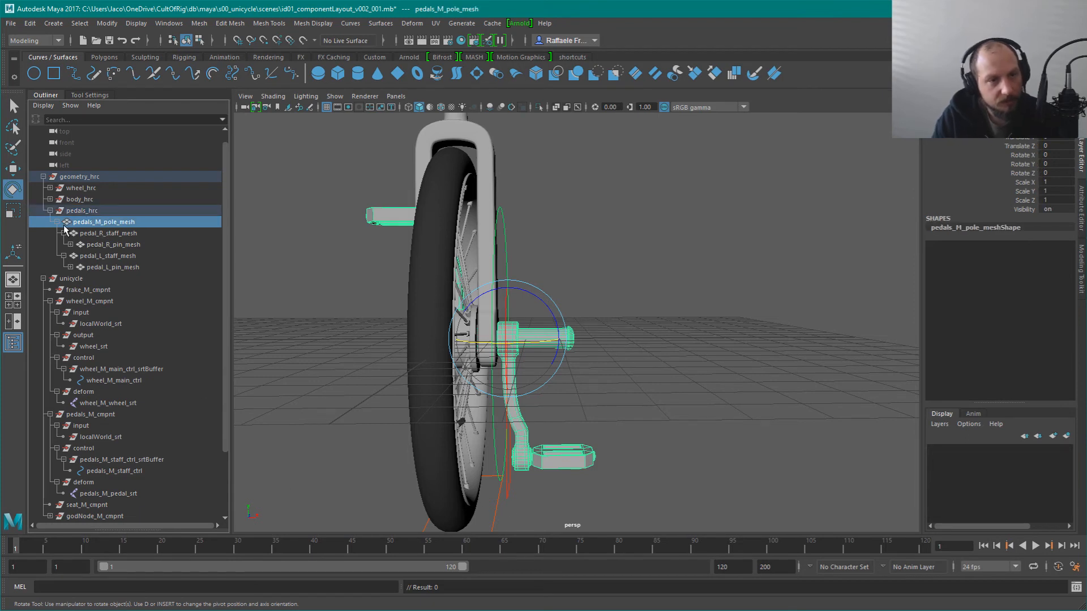
{"action": "double_click", "coordinate": [94, 211]}
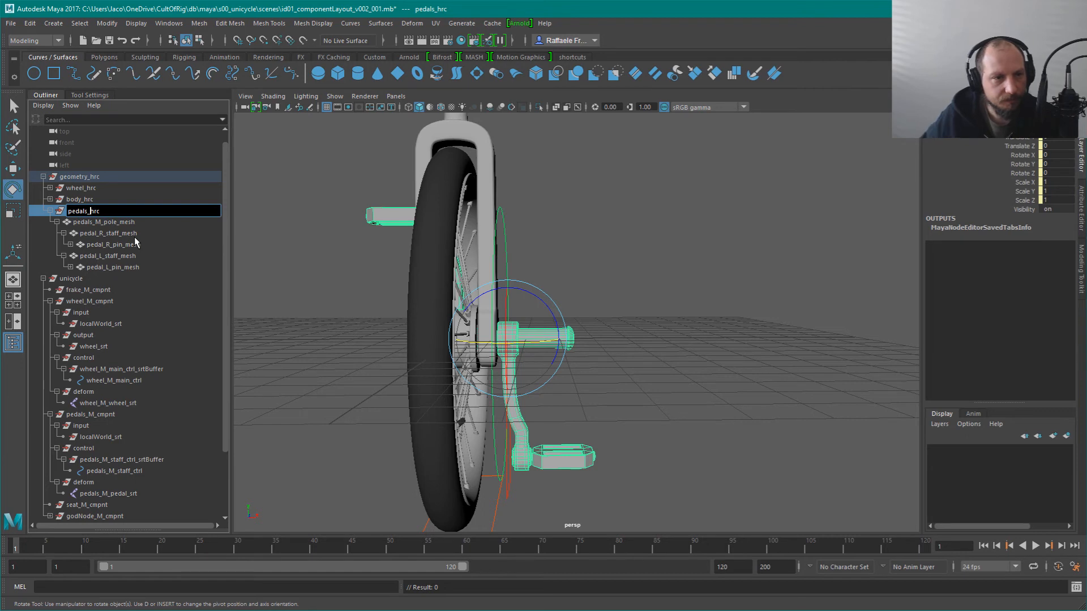
{"action": "type", "text": "M_"}
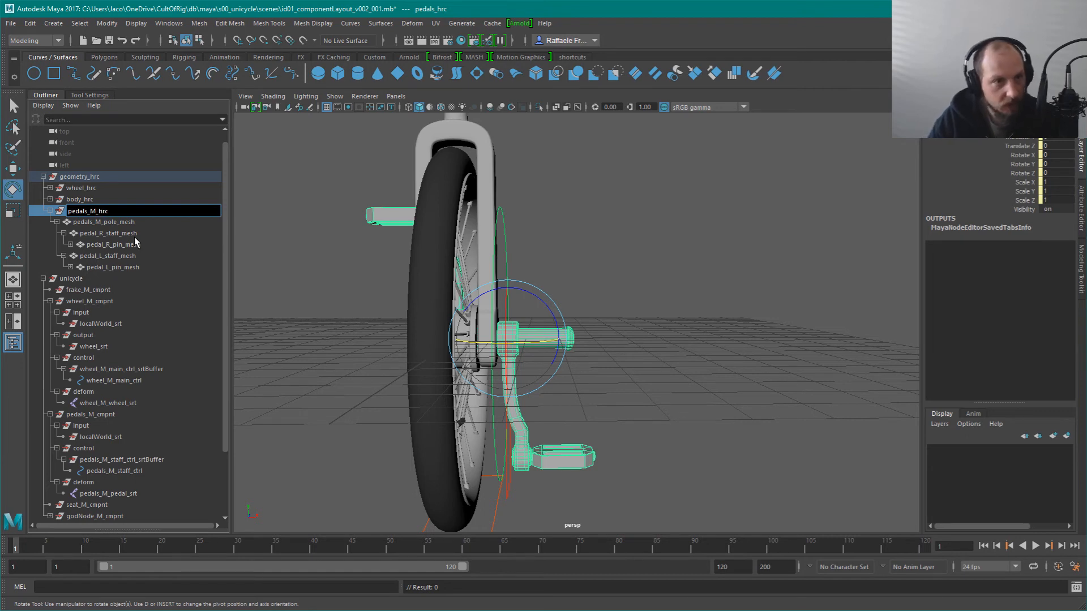
{"action": "key", "text": "Return"}
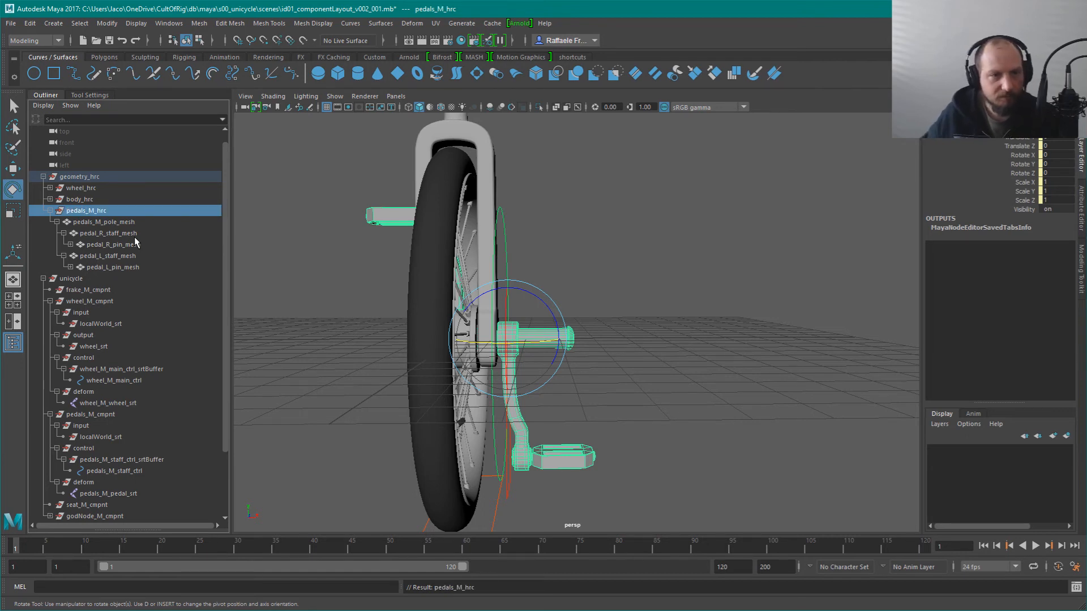
Group pedal_R_staff_mesh on its own, parent the group directly under geometry_hrc and expand its hierarchy
{"action": "left_click", "coordinate": [110, 233]}
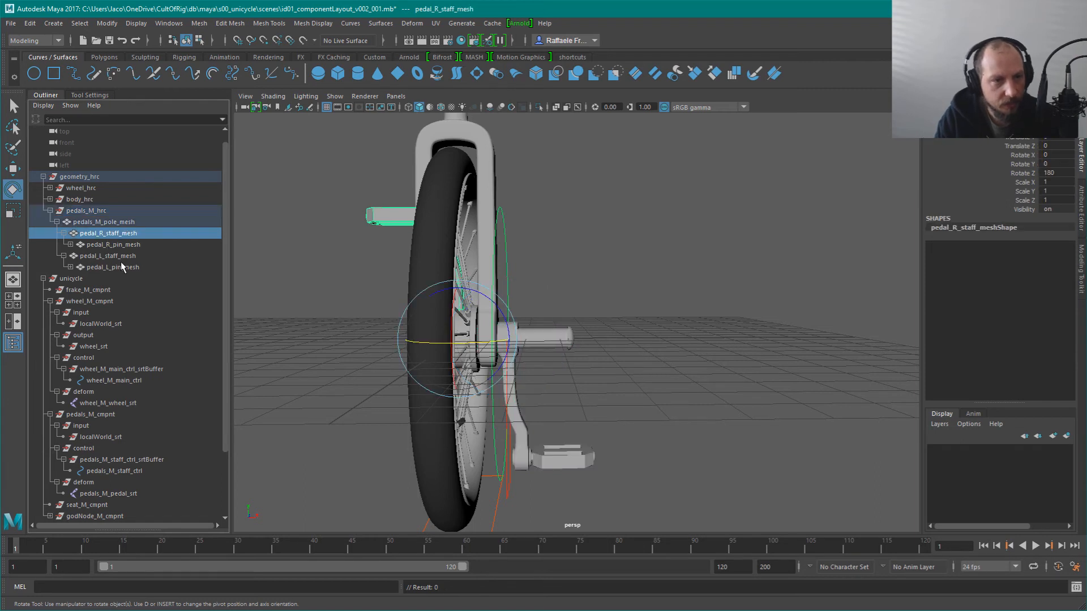
{"action": "key", "text": "ctrl+g"}
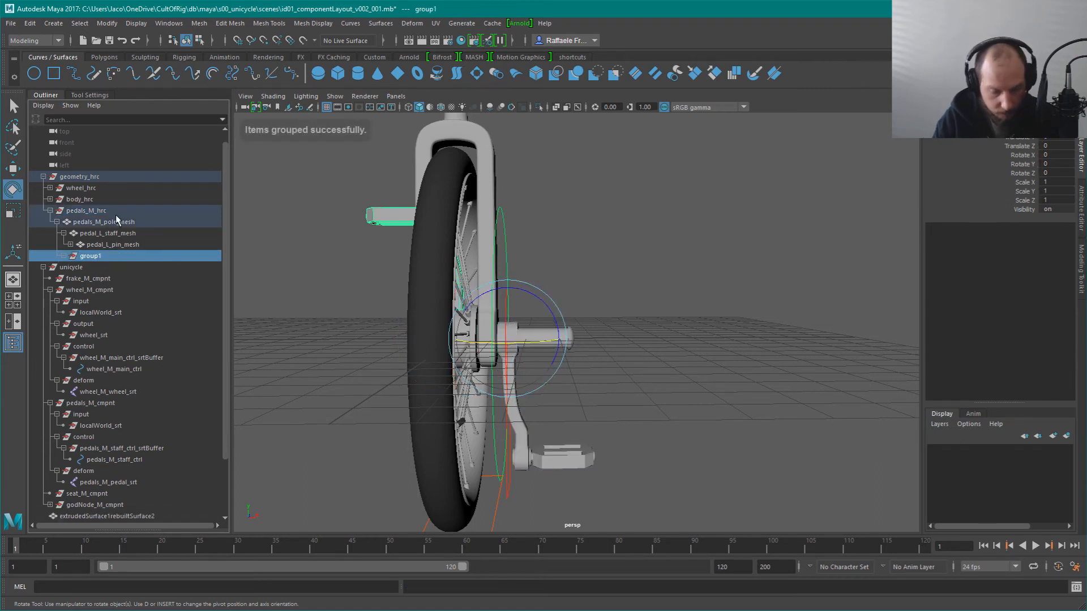
{"action": "key", "text": "Delete"}
{"action": "left_click", "coordinate": [120, 177], "text": "ctrl"}
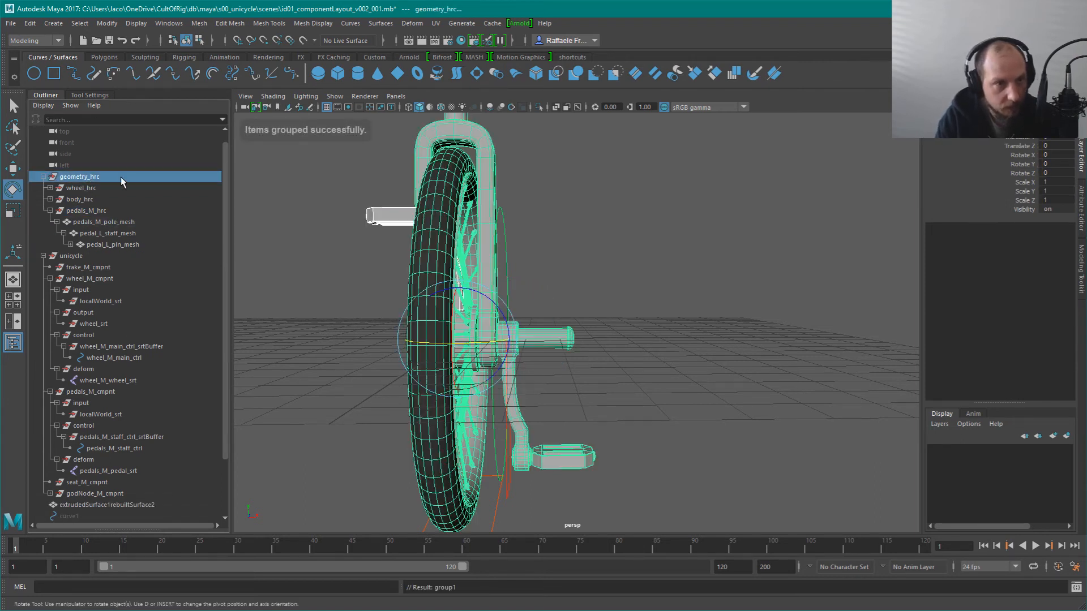
{"action": "key", "text": "p"}
{"action": "left_click", "coordinate": [50, 256]}
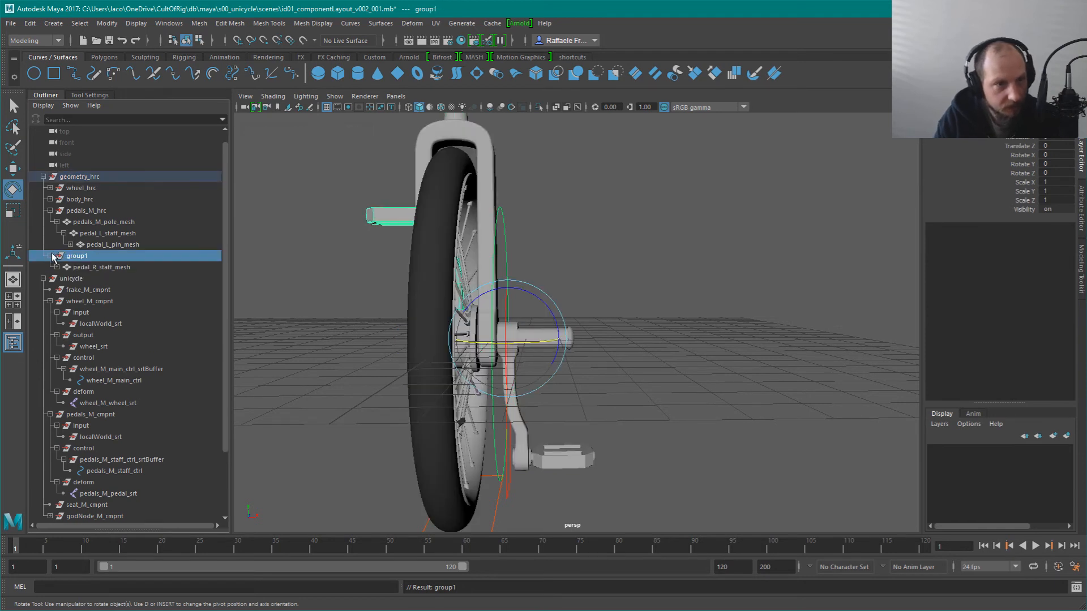
{"action": "left_click", "coordinate": [56, 268]}
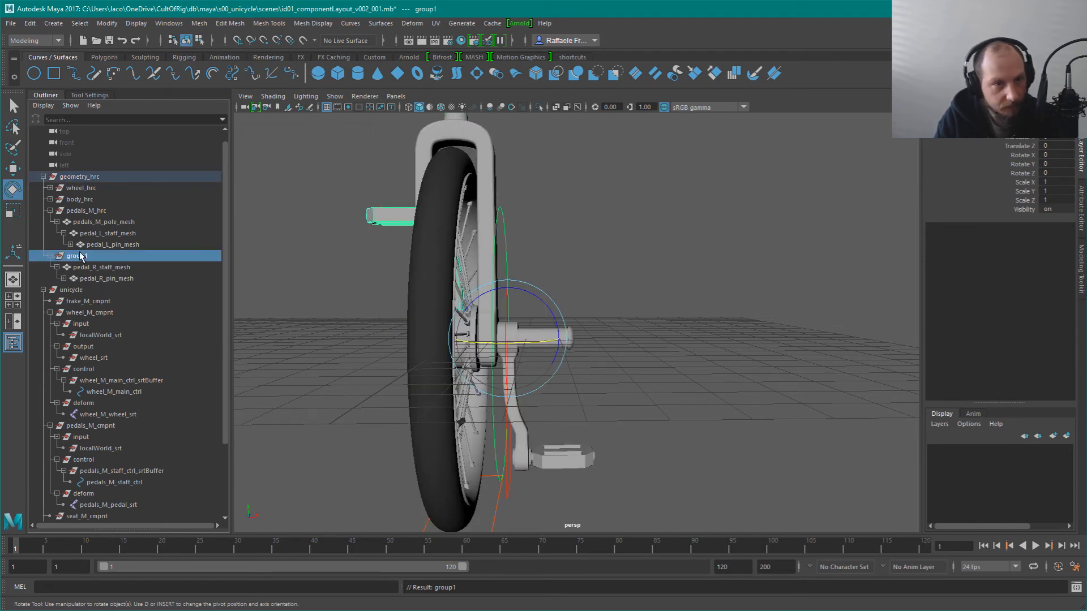
Group pedal_L_staff_mesh on its own, parent the group directly under geometry_hrc and expand its hierarchy
{"action": "left_click", "coordinate": [106, 234]}
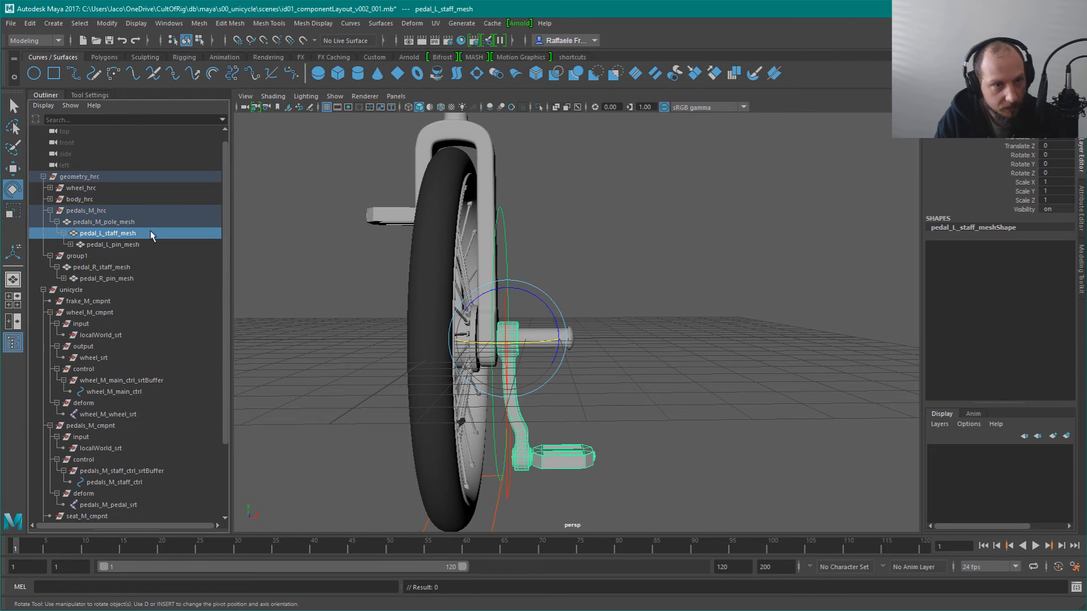
{"action": "key", "text": "ctrl+g"}
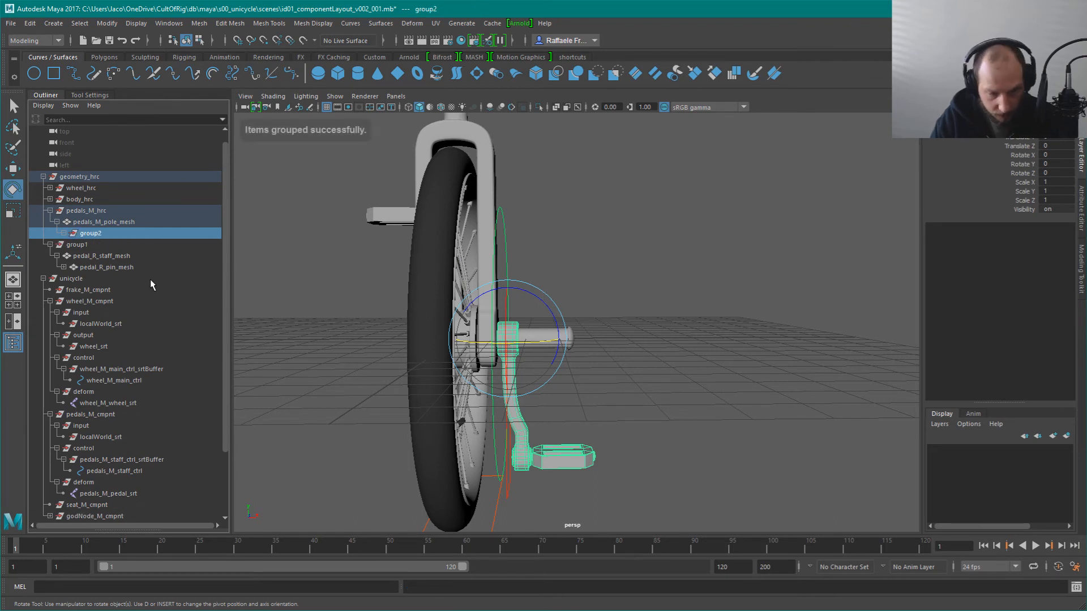
{"action": "left_click", "coordinate": [86, 176]}
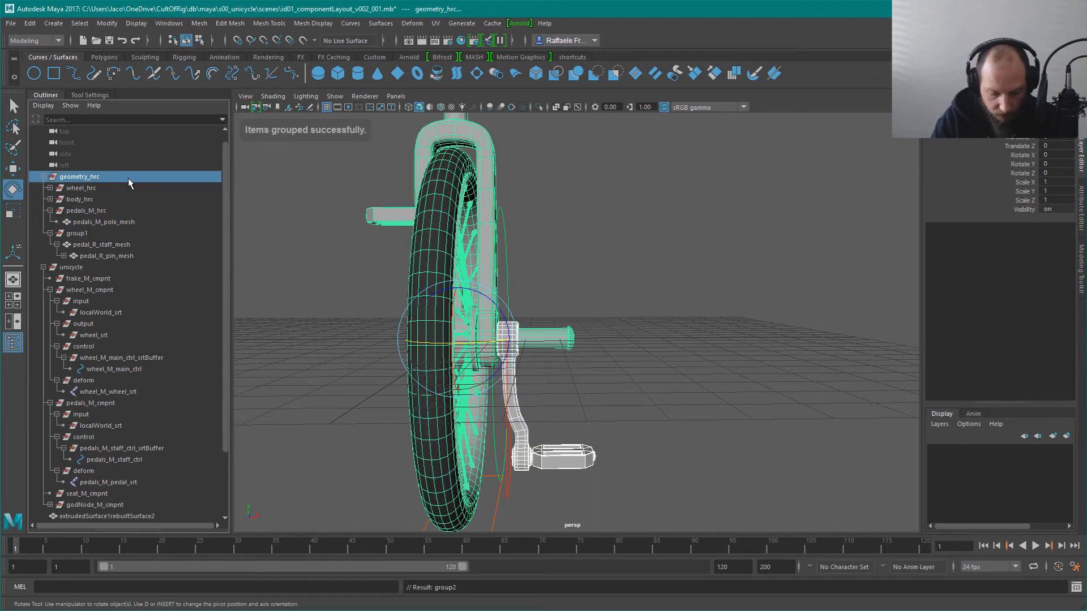
{"action": "key", "text": "p"}
{"action": "left_click", "coordinate": [50, 267]}
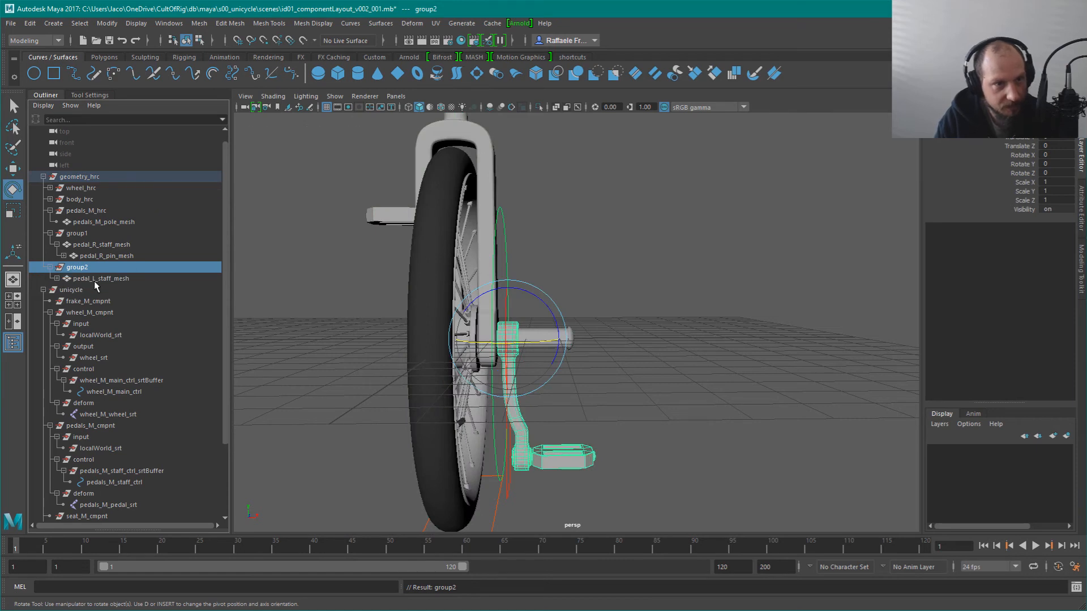
{"action": "left_click", "coordinate": [56, 279]}
Rename the group holding pedal_R_staff_mesh as pedal_R_hrc and copy that name for reuse
{"action": "left_click", "coordinate": [85, 232]}
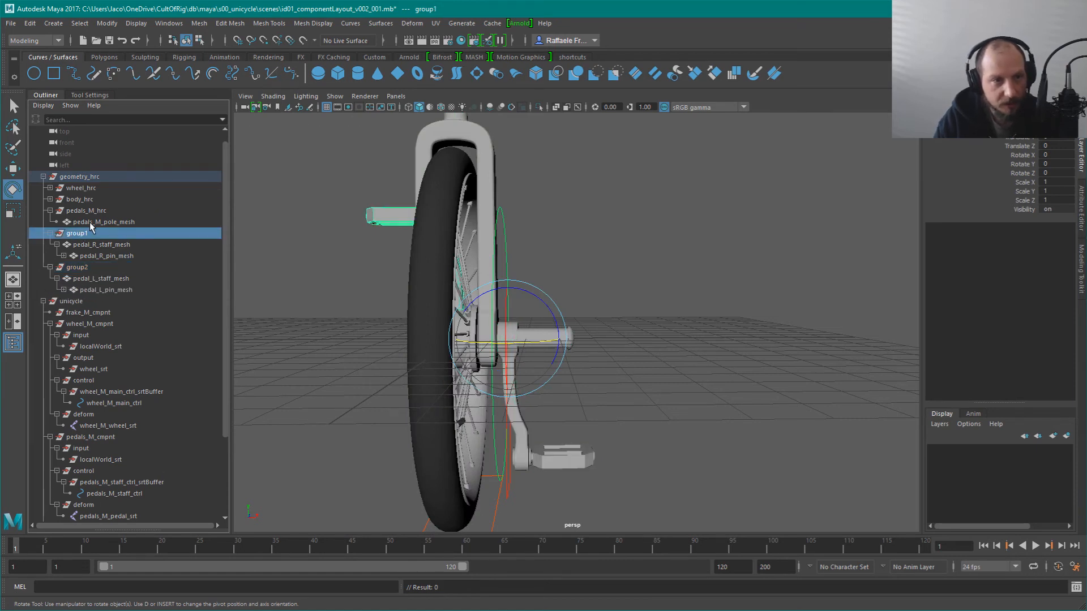
{"action": "double_click", "coordinate": [89, 224]}
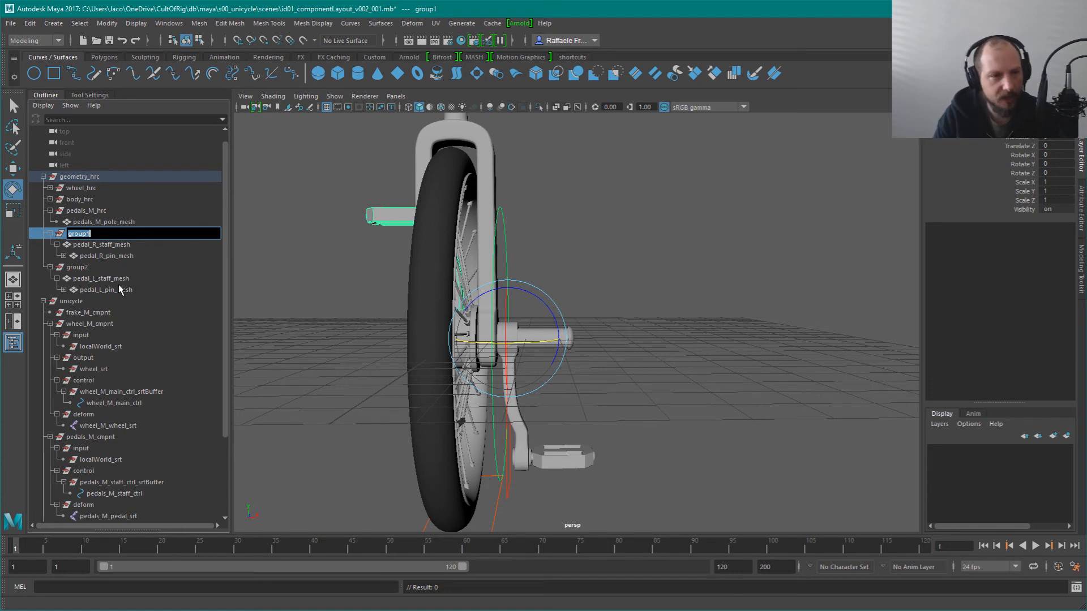
{"action": "key", "text": "Return"}
{"action": "key", "text": "Return"}
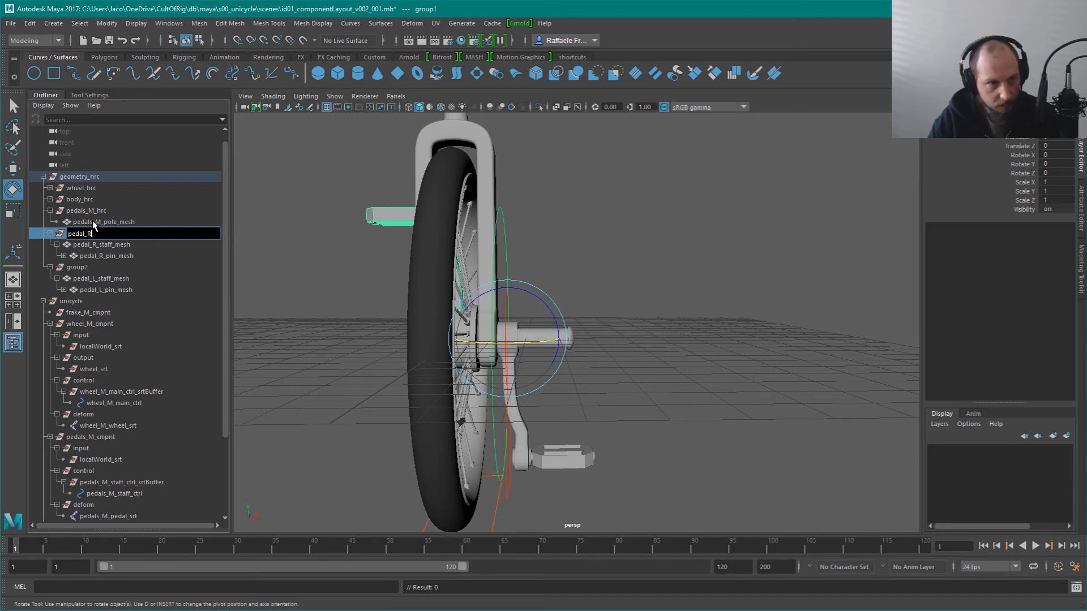
{"action": "type", "text": "_hrc"}
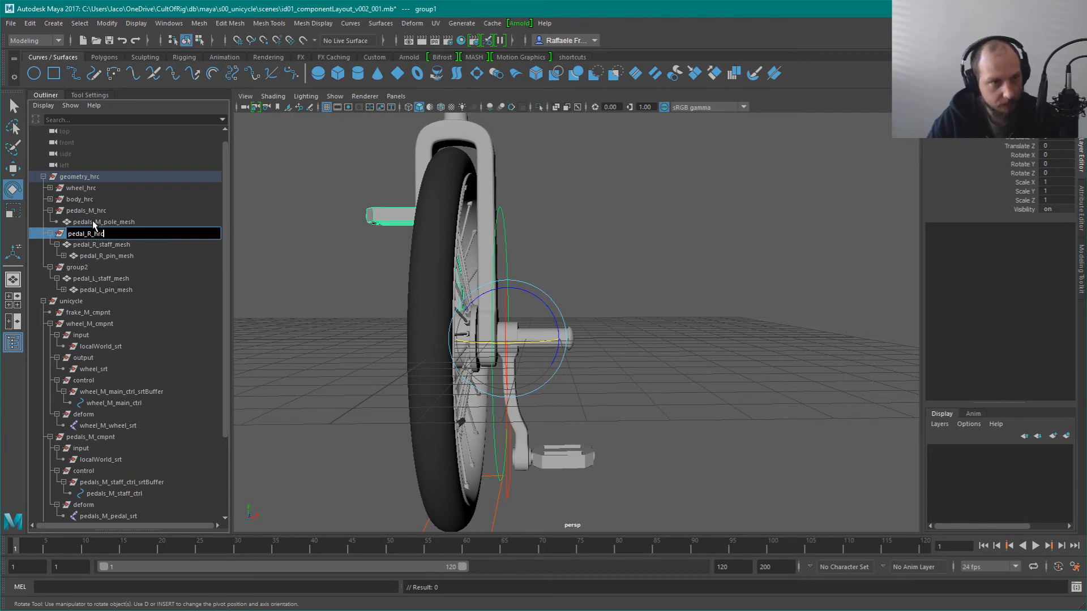
{"action": "key", "text": "ctrl+a"}
{"action": "key", "text": "ctrl+c"}
{"action": "key", "text": "Return"}
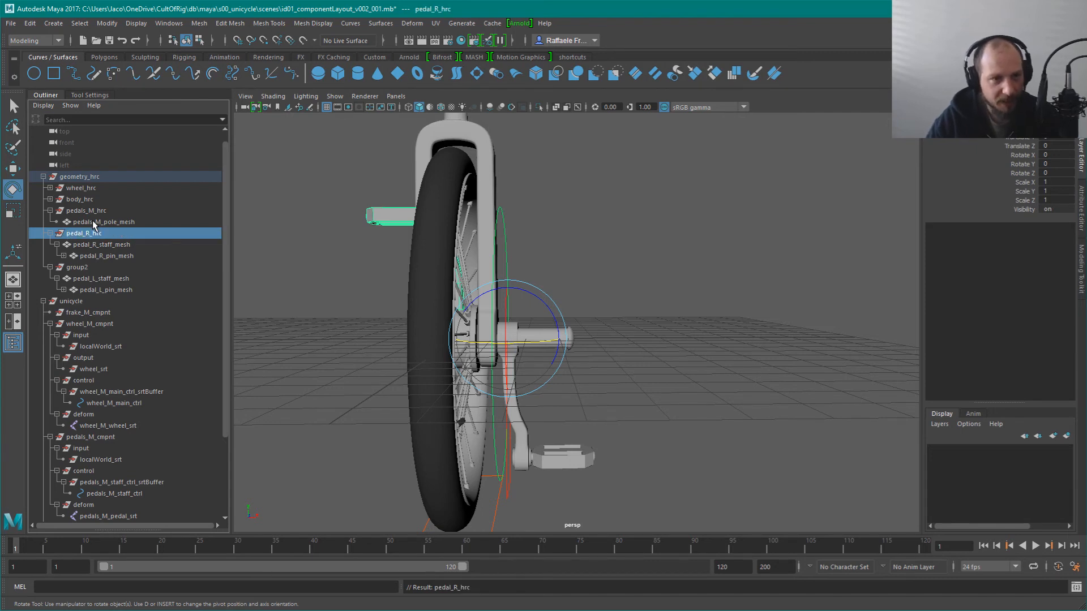
Rename the group holding pedal_L_staff_mesh as pedal_L_hrc, reusing the copied name
{"action": "key", "text": "Down"}
{"action": "key", "text": "Down"}
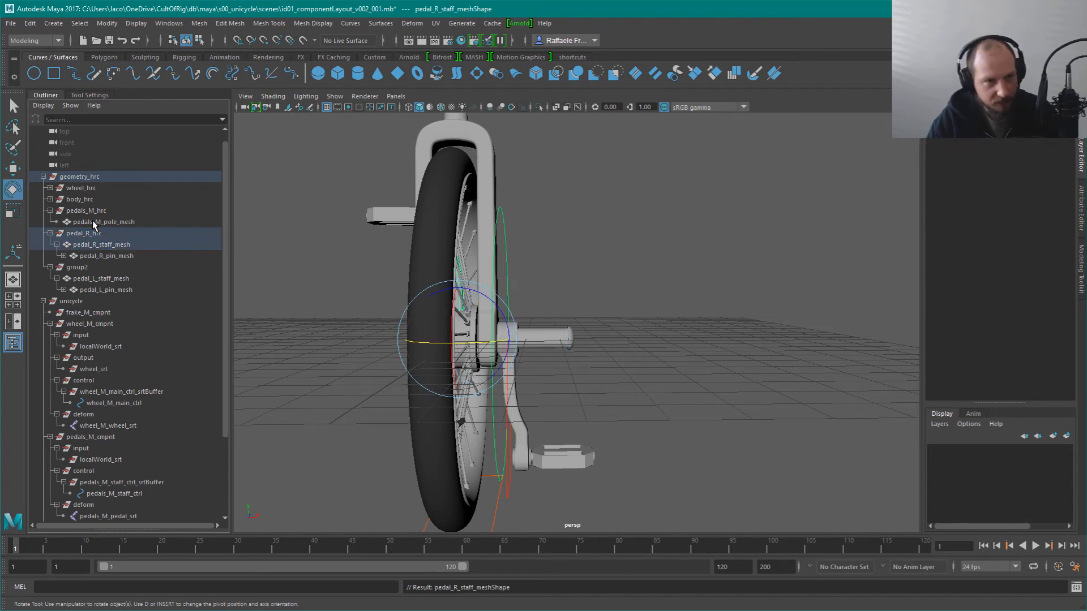
{"action": "left_click", "coordinate": [89, 267]}
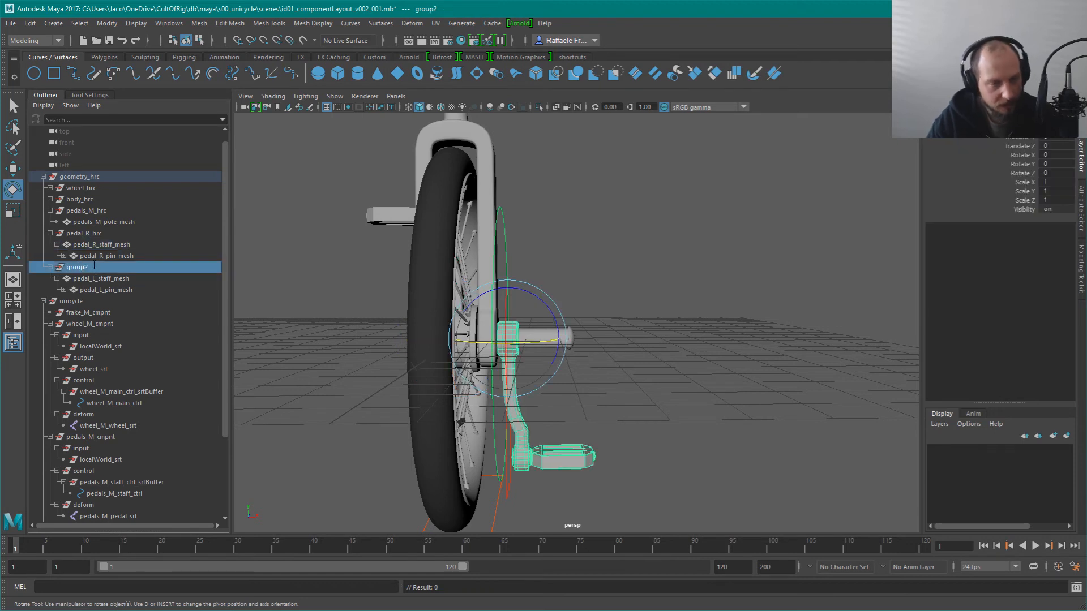
{"action": "double_click", "coordinate": [94, 266]}
{"action": "key", "text": "ctrl+v"}
{"action": "key", "text": "Left"}
{"action": "key", "text": "Left"}
{"action": "key", "text": "Left"}
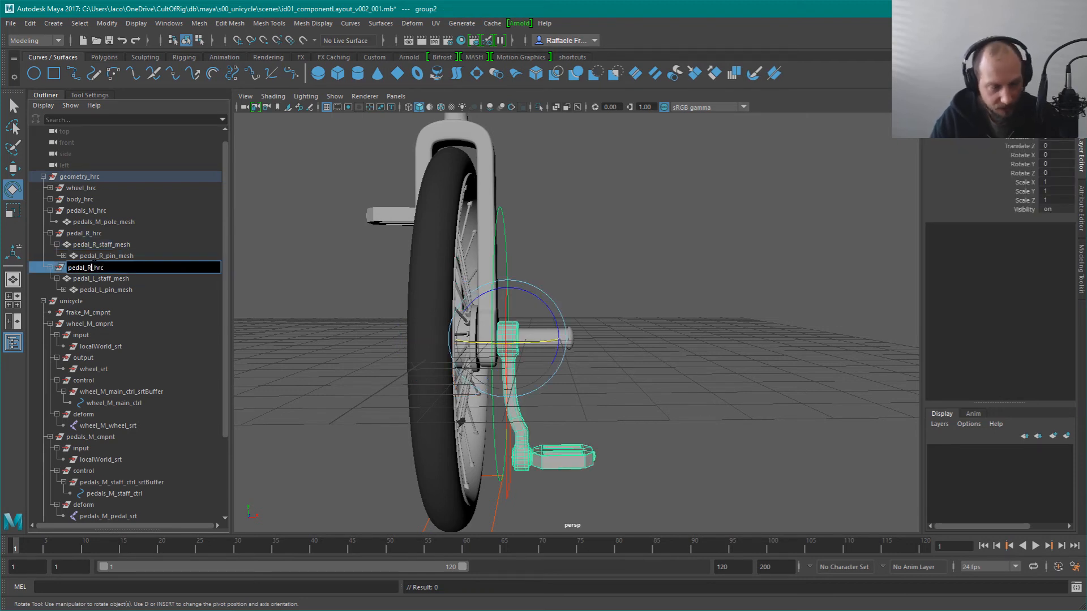
{"action": "key", "text": "BackSpace"}
{"action": "type", "text": "L"}
{"action": "key", "text": "Return"}
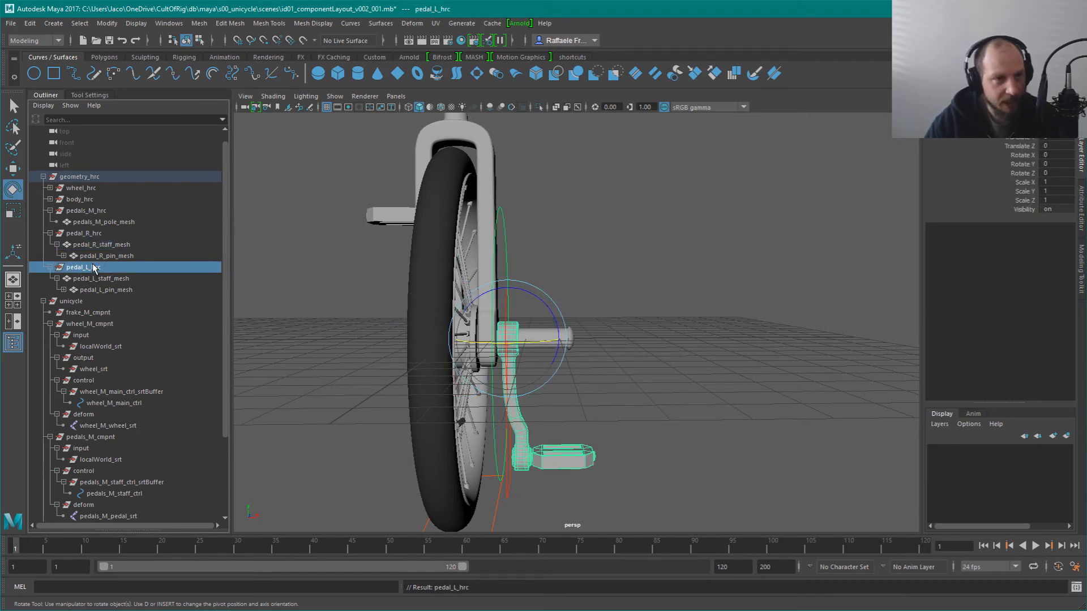
Open the Node Editor and add pedal_L_hrc to the graph near pedals_M_pedal_srt and pedals_M_hrc
{"action": "left_click", "coordinate": [99, 222]}
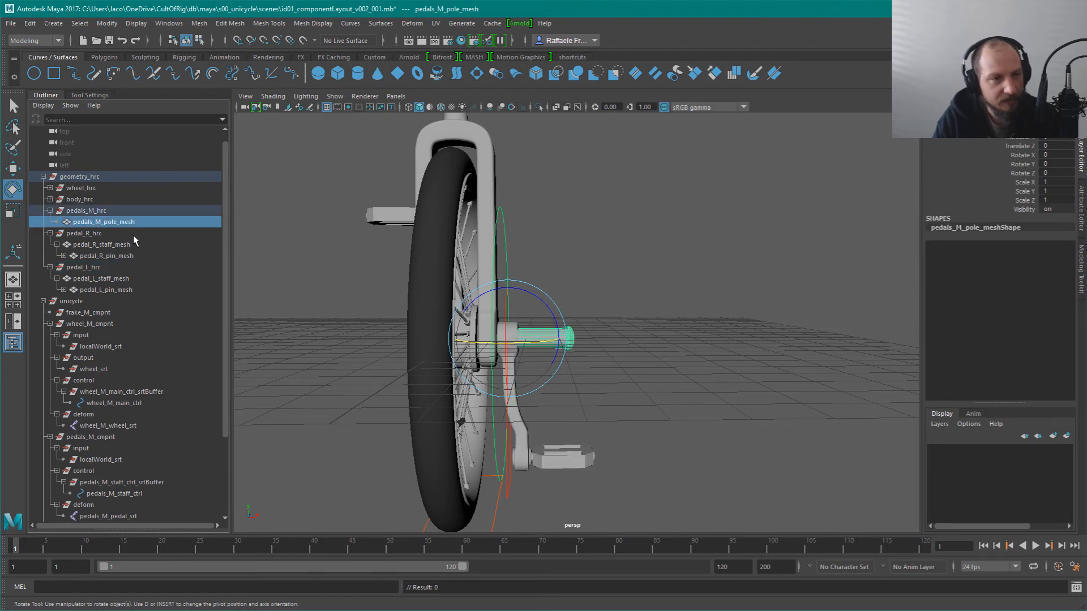
{"action": "key", "text": "Up"}
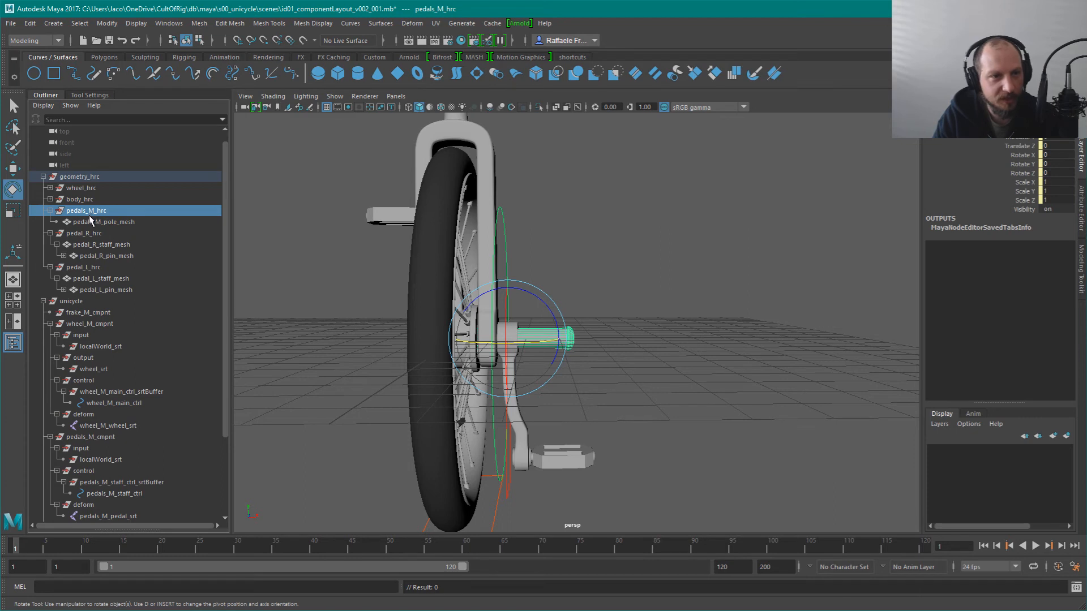
{"action": "left_click", "coordinate": [130, 233]}
{"action": "left_click", "coordinate": [90, 267]}
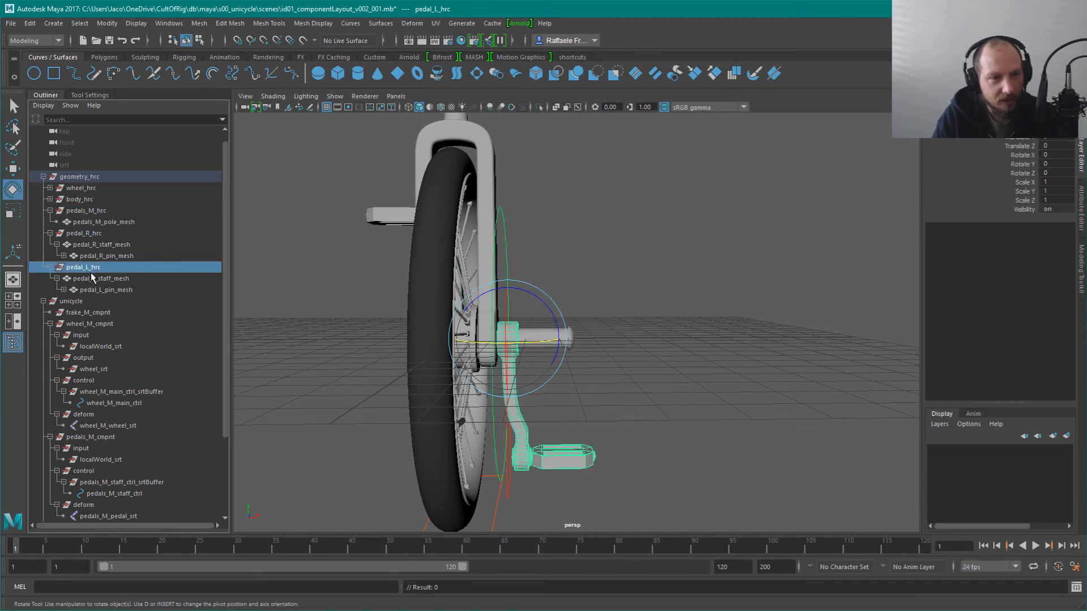
{"action": "key", "text": "ctrl+n"}
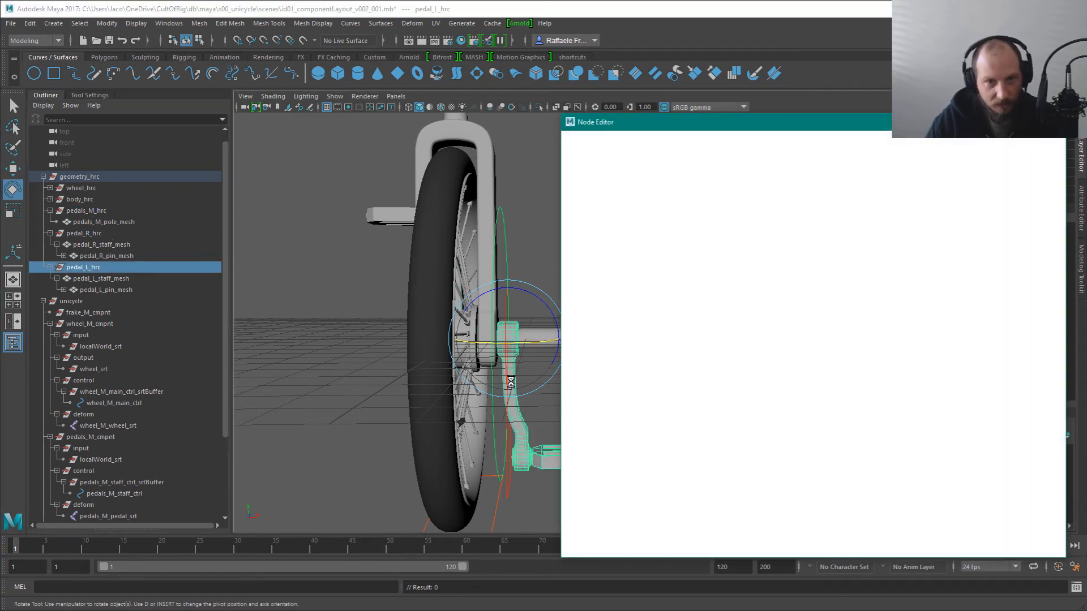
{"action": "left_click", "coordinate": [753, 309]}
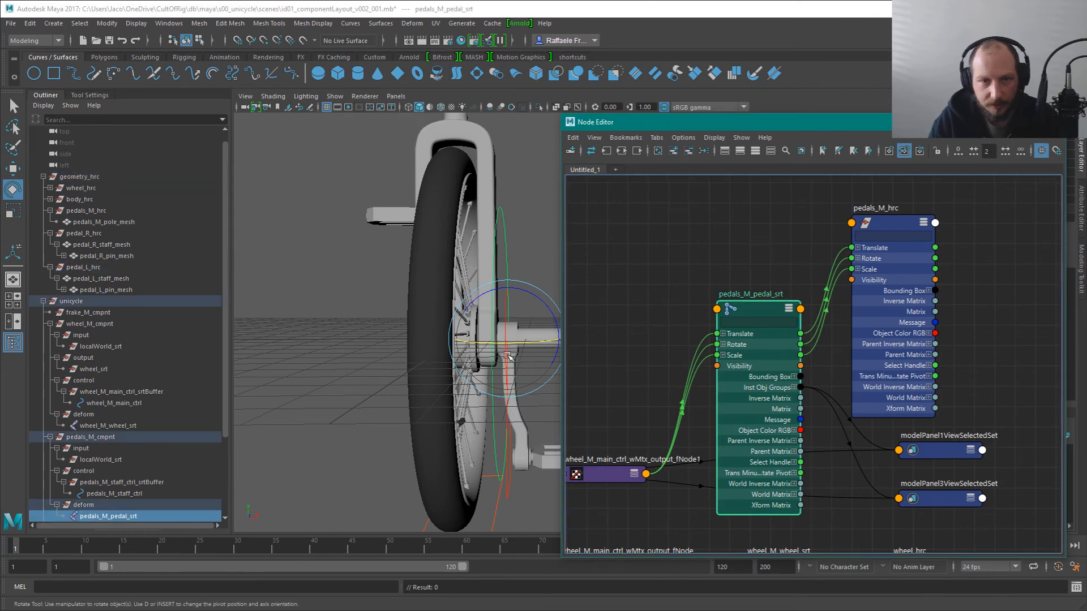
{"action": "left_click", "coordinate": [79, 301]}
{"action": "left_click", "coordinate": [84, 267]}
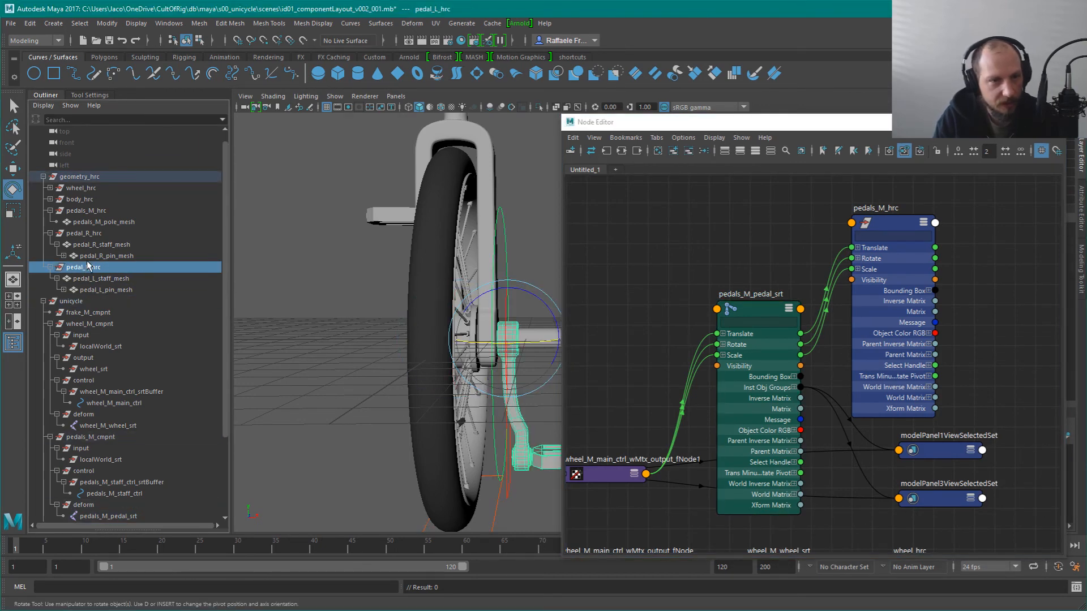
{"action": "middle_click_drag", "start_coordinate": [768, 221], "coordinate": [831, 198]}
{"action": "middle_click_drag", "start_coordinate": [928, 182], "coordinate": [823, 288], "text": "alt"}
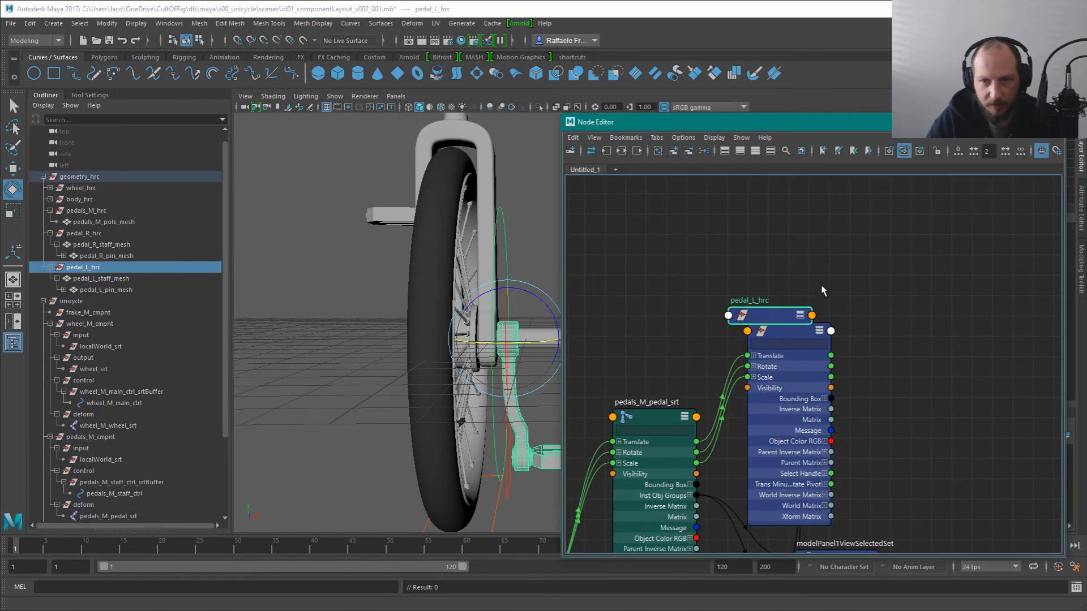
Expand the pedal_L_hrc node beside pedals_M_pedal_srt and connect pedals_M_pedal_srt's Translate, Rotate and Scale to the same inputs on pedal_L_hrc
{"action": "left_click_drag", "start_coordinate": [783, 312], "coordinate": [632, 370]}
{"action": "middle_click_drag", "start_coordinate": [632, 370], "coordinate": [791, 257], "text": "alt"}
{"action": "left_click_drag", "start_coordinate": [815, 260], "coordinate": [1086, 439]}
{"action": "left_click", "coordinate": [988, 405]}
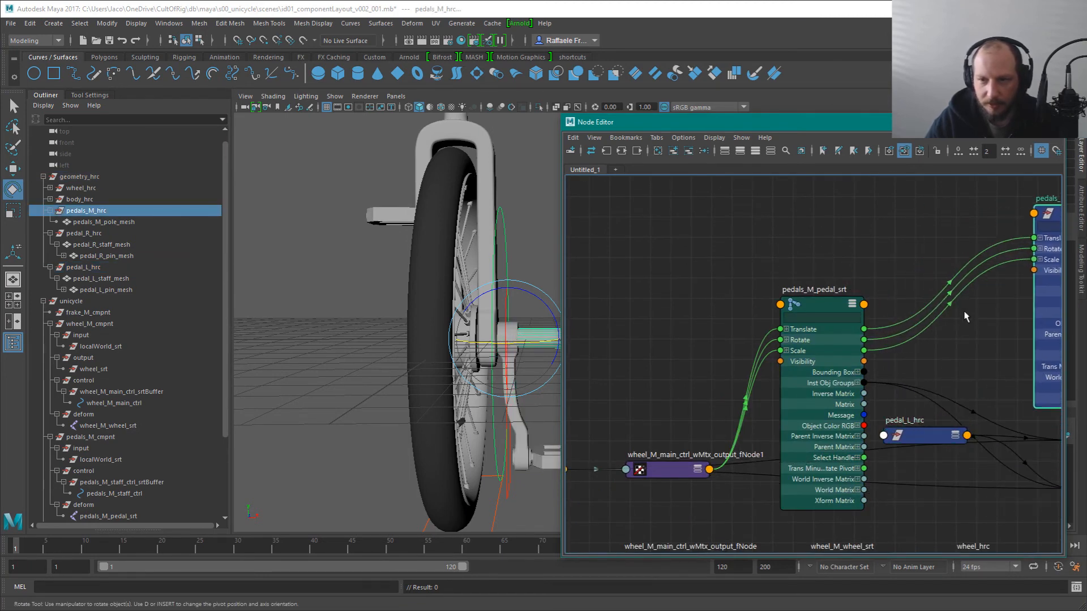
{"action": "left_click_drag", "start_coordinate": [933, 433], "coordinate": [938, 283]}
{"action": "key", "text": "3"}
{"action": "left_click_drag", "start_coordinate": [864, 329], "coordinate": [902, 301]}
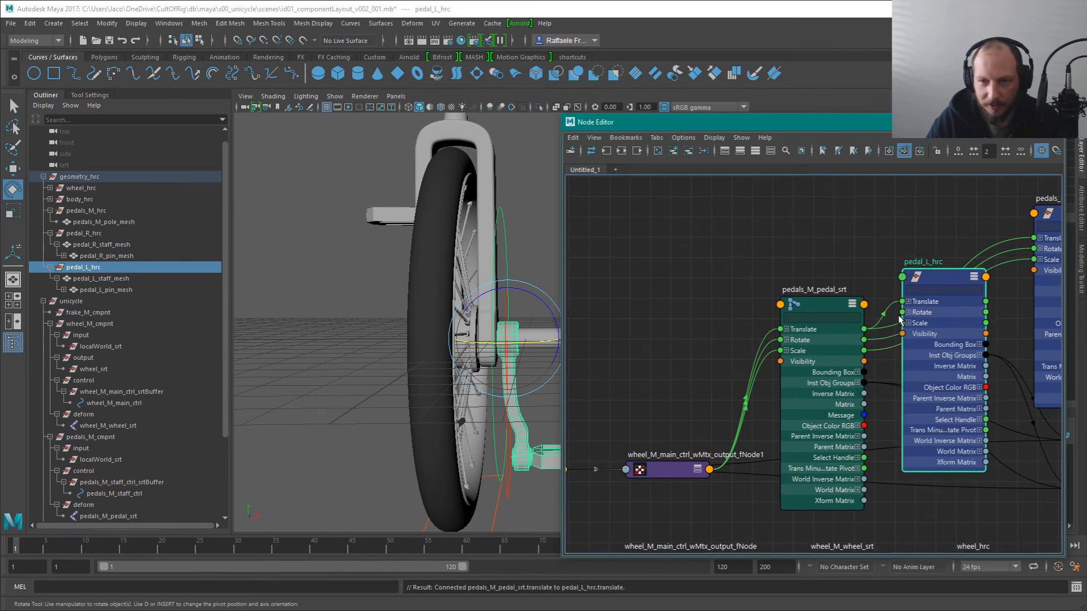
{"action": "left_click_drag", "start_coordinate": [864, 339], "coordinate": [902, 312]}
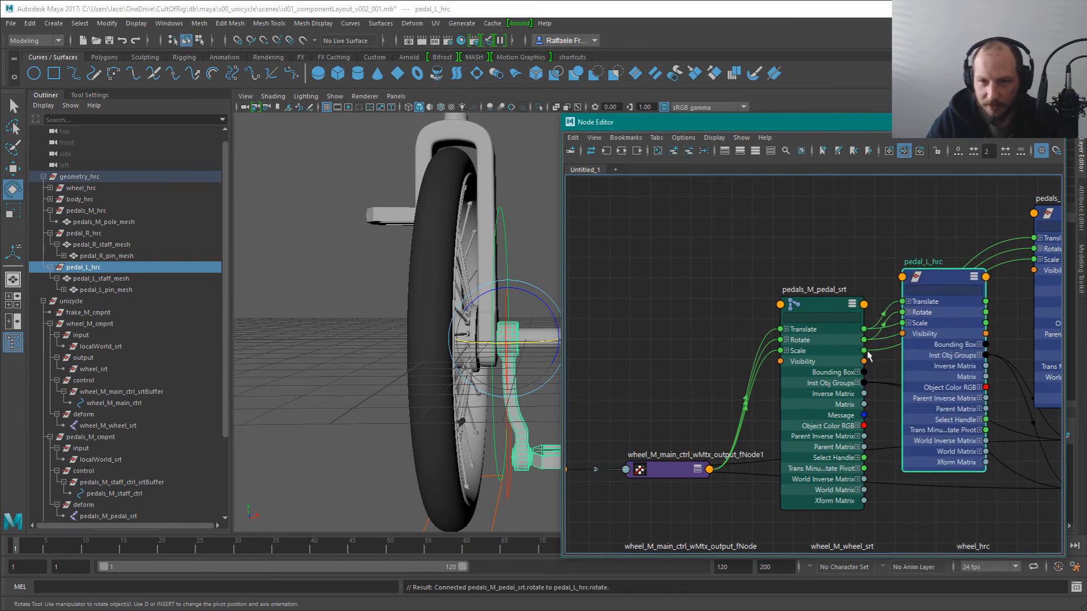
{"action": "left_click_drag", "start_coordinate": [863, 350], "coordinate": [902, 323]}
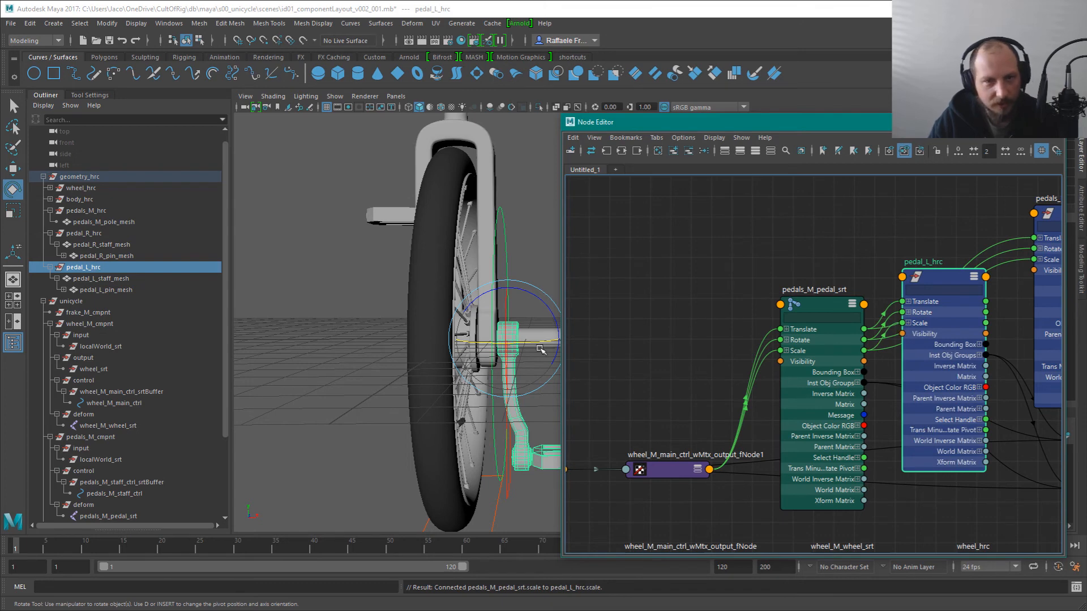
Cut the Translate, Rotate and Scale connections from pedals_M_pedal_srt to pedals_M_hrc
{"action": "middle_click_drag", "start_coordinate": [993, 250], "coordinate": [800, 385]}
{"action": "left_click_drag", "start_coordinate": [814, 341], "coordinate": [830, 400], "text": "ctrl+alt+shift"}
{"action": "left_click", "coordinate": [876, 378]}
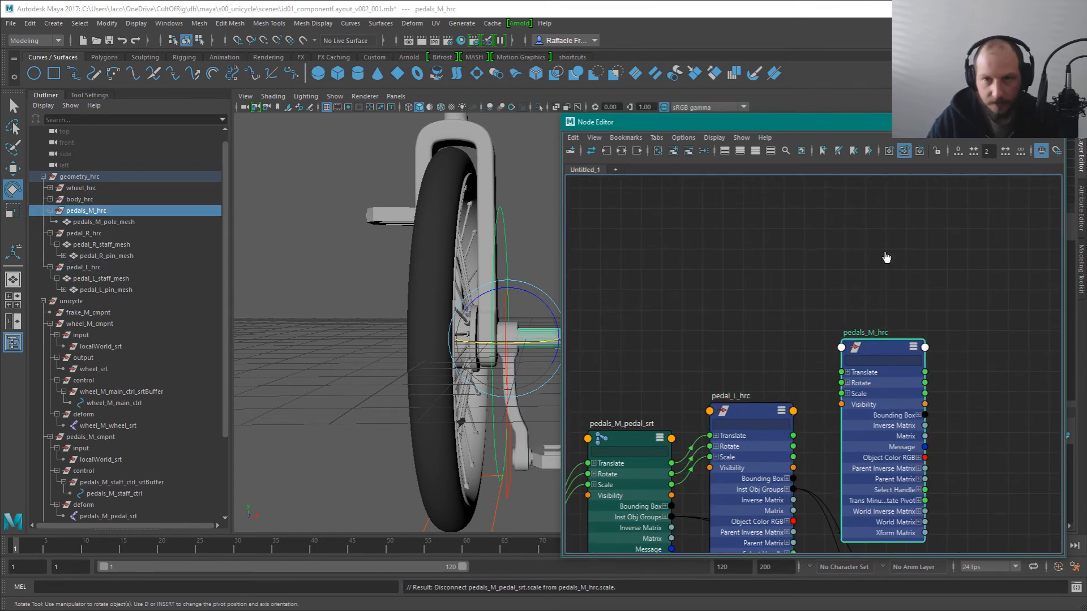
Move the Node Editor clear of the viewport and view the whole unicycle at an angle
{"action": "left_click_drag", "start_coordinate": [877, 122], "coordinate": [502, 136]}
{"action": "left_click", "coordinate": [1018, 128]}
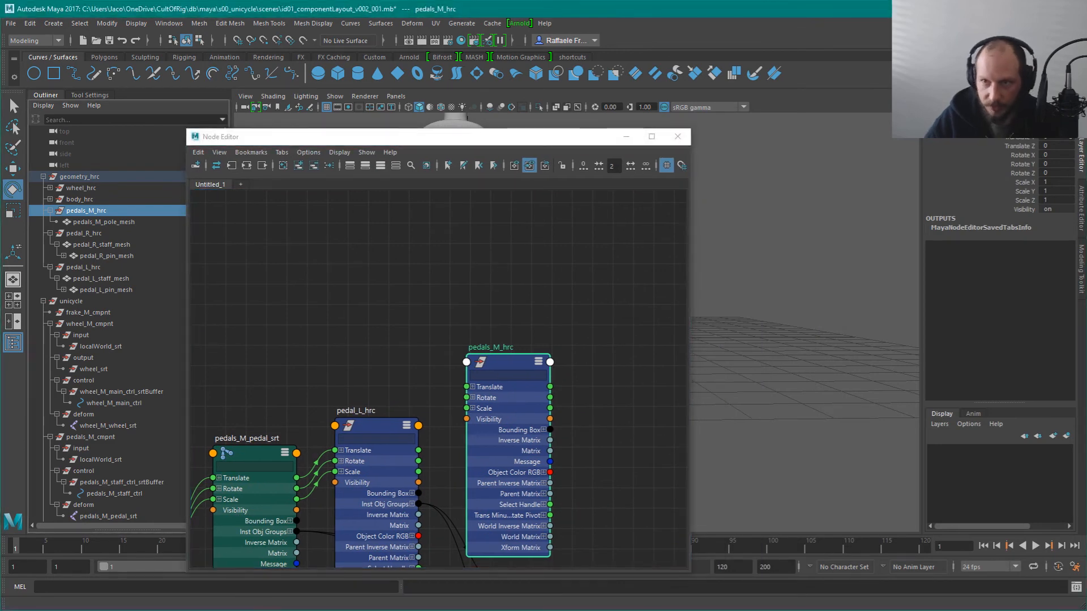
{"action": "left_click_drag", "start_coordinate": [418, 316], "coordinate": [842, 243], "text": "super"}
{"action": "left_click_drag", "start_coordinate": [537, 320], "coordinate": [498, 312], "text": "alt"}
{"action": "right_click_drag", "start_coordinate": [498, 314], "coordinate": [474, 325], "text": "alt"}
{"action": "left_click_drag", "start_coordinate": [474, 325], "coordinate": [476, 296], "text": "alt"}
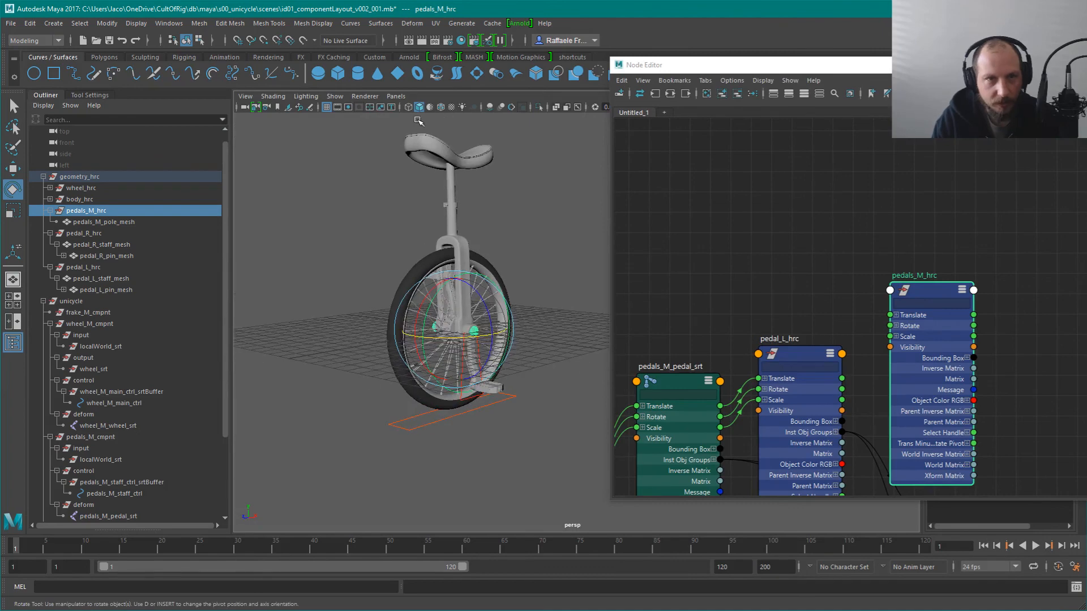
Save the scene, dismiss the fatal error message and close the crashed program
{"action": "key", "text": "ctrl+s"}
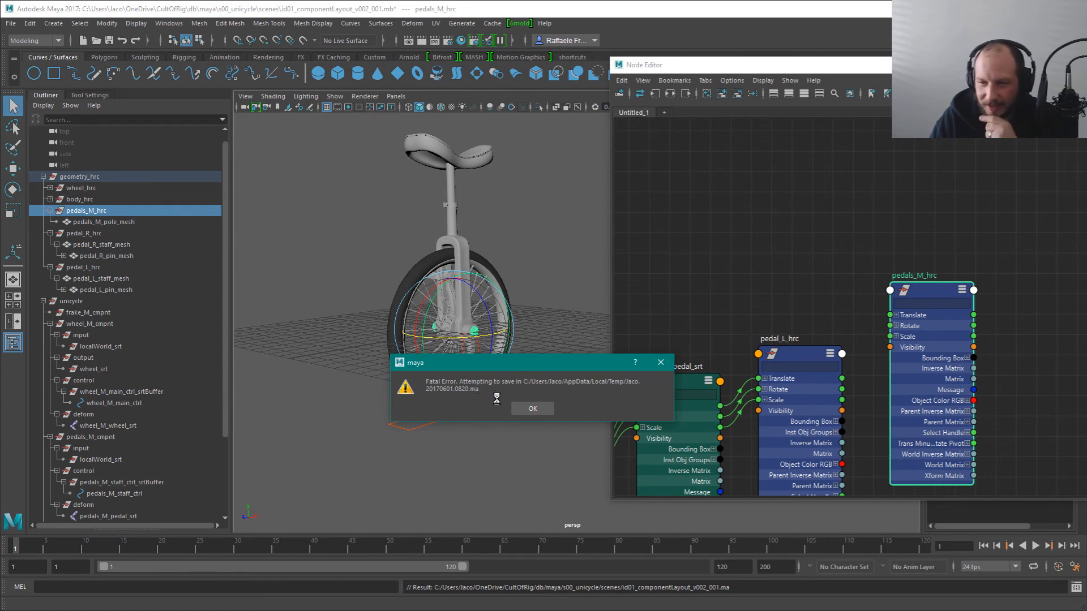
{"action": "left_click", "coordinate": [532, 409]}
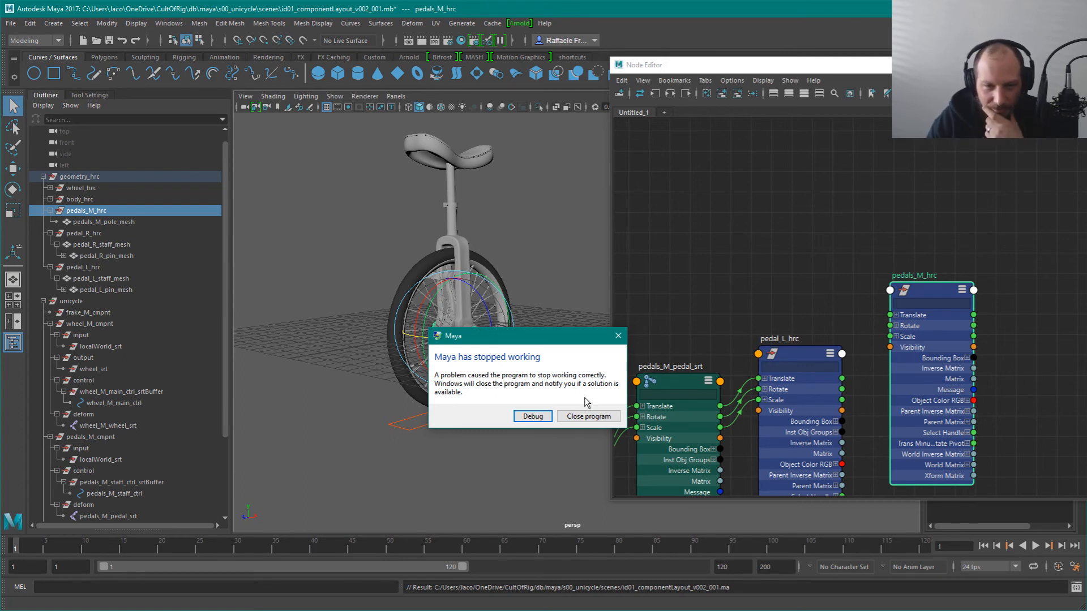
{"action": "left_click", "coordinate": [585, 417]}
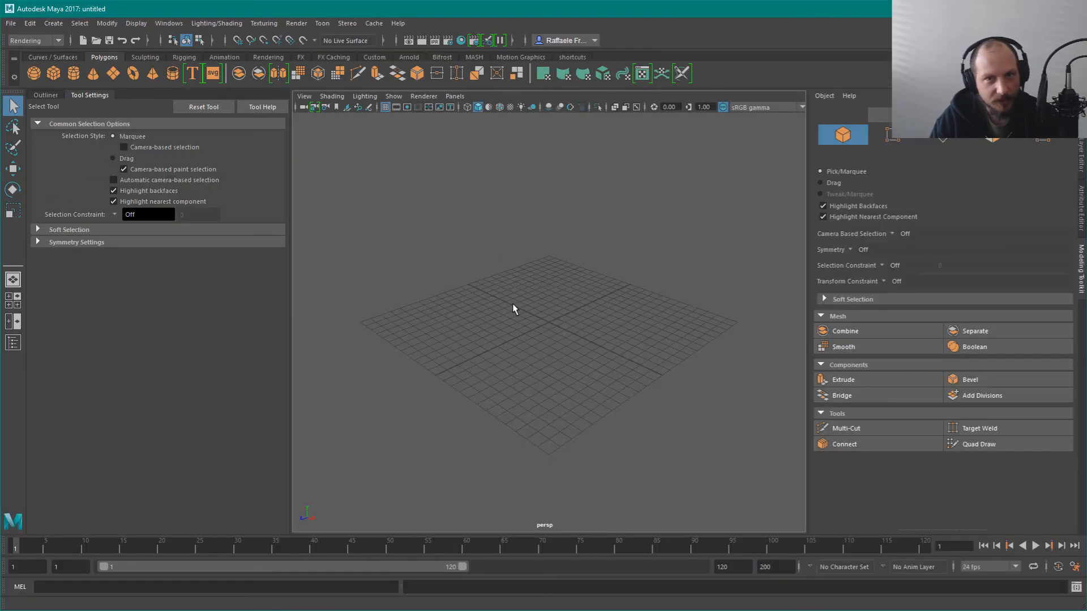
Bring the saved scene file from File Explorer into the restarted Maya session to open it
{"action": "key", "text": "super+e"}
{"action": "left_click_drag", "start_coordinate": [643, 380], "coordinate": [1086, 456], "text": "super"}
{"action": "left_click_drag", "start_coordinate": [912, 444], "coordinate": [1086, 436], "text": "super"}
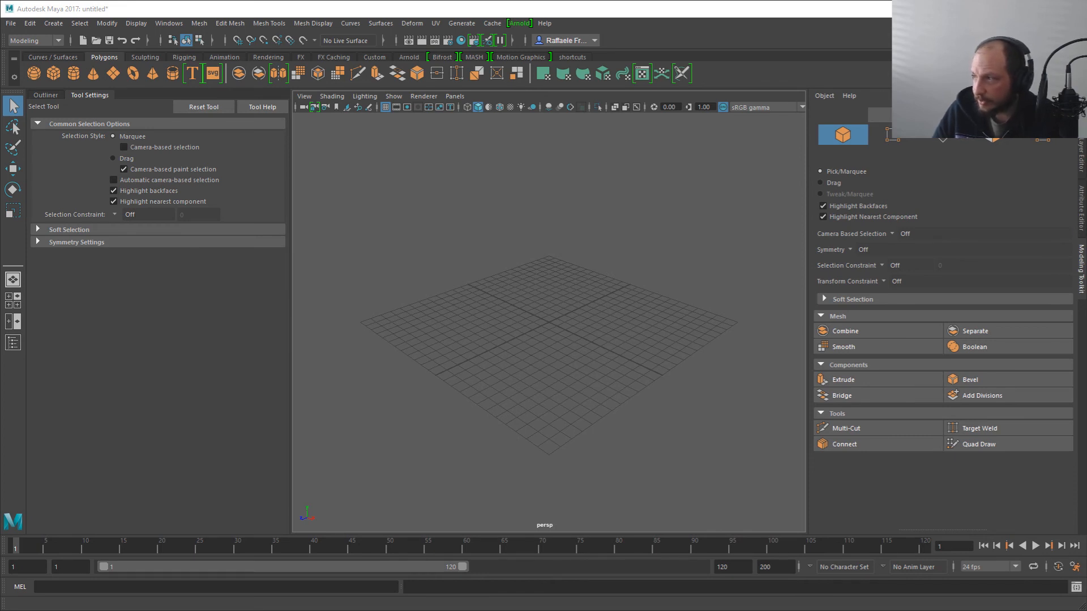
{"action": "left_click_drag", "start_coordinate": [1086, 215], "coordinate": [657, 234]}
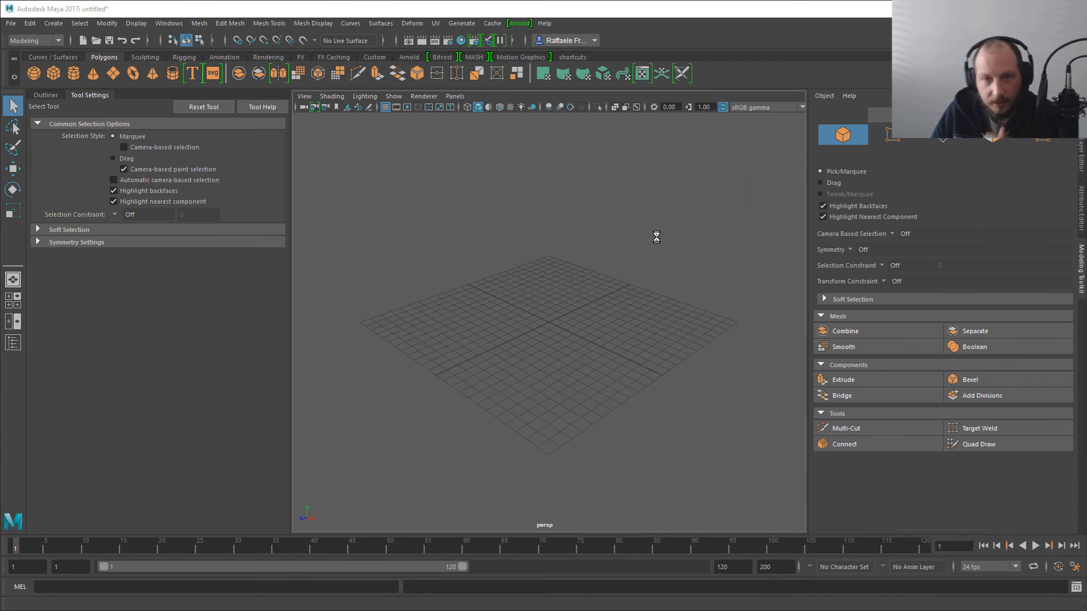